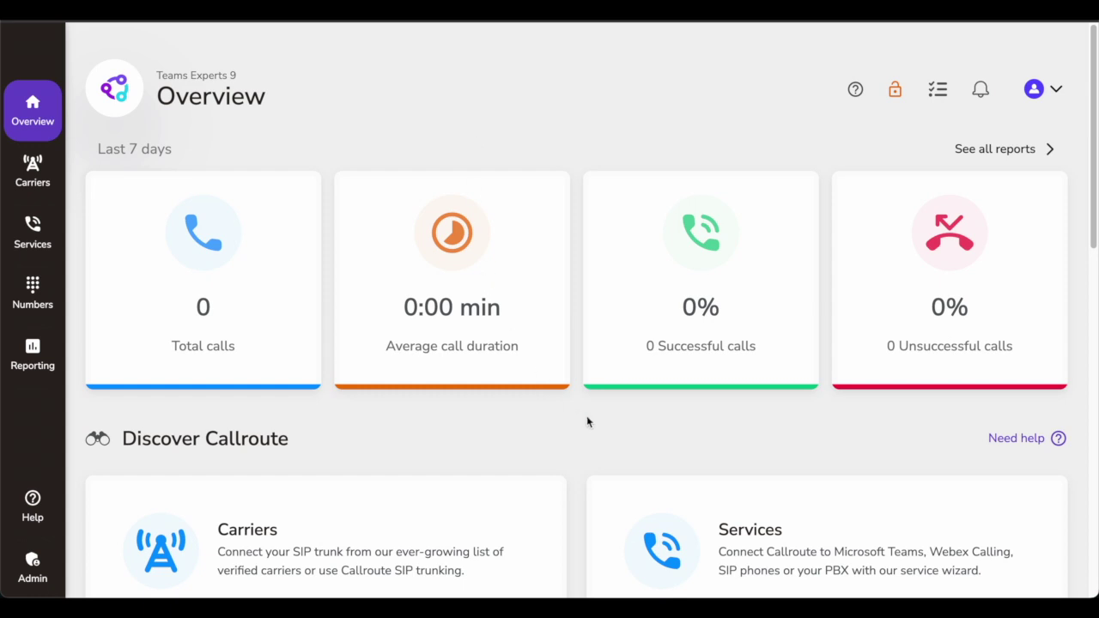
# Step: Examine the Overview page's call statistics and its Discover Callroute cards for carriers, services, numbers, reporting, admin and getting started
pyautogui.scroll(-1, 578, 472)
pyautogui.scroll(-3, 577, 469)
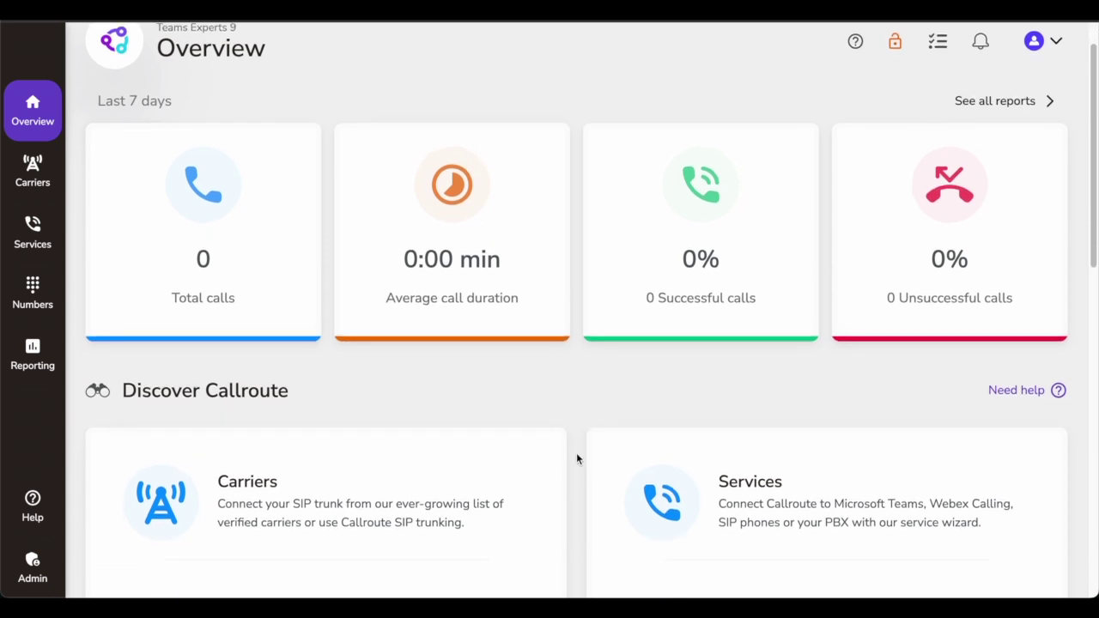
pyautogui.scroll(-2, 575, 459)
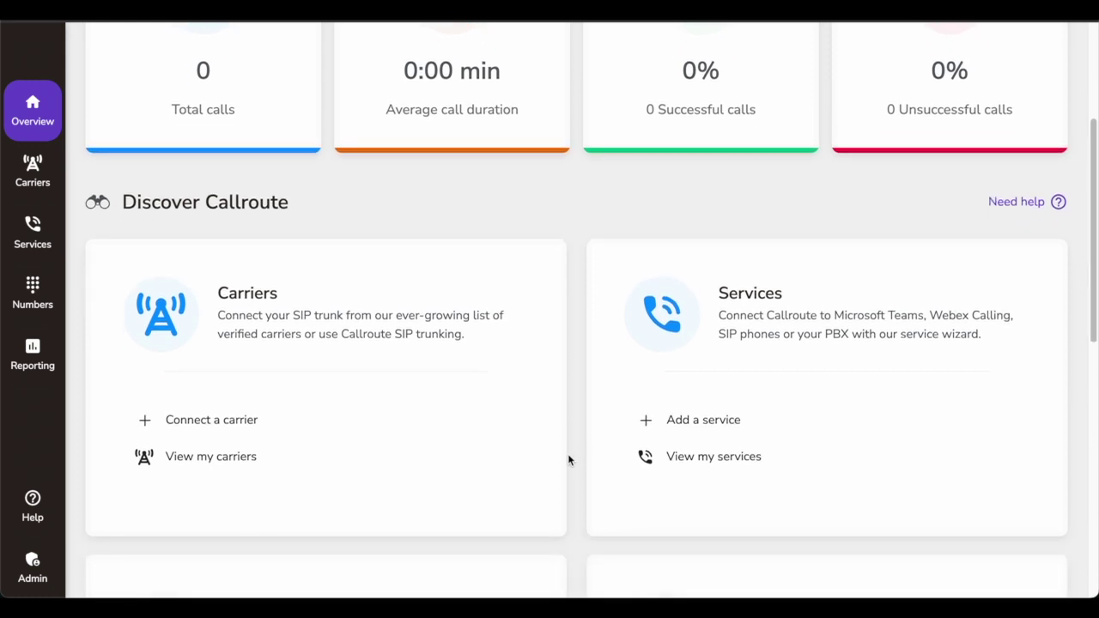
pyautogui.scroll(-1, 568, 461)
pyautogui.scroll(-2, 568, 460)
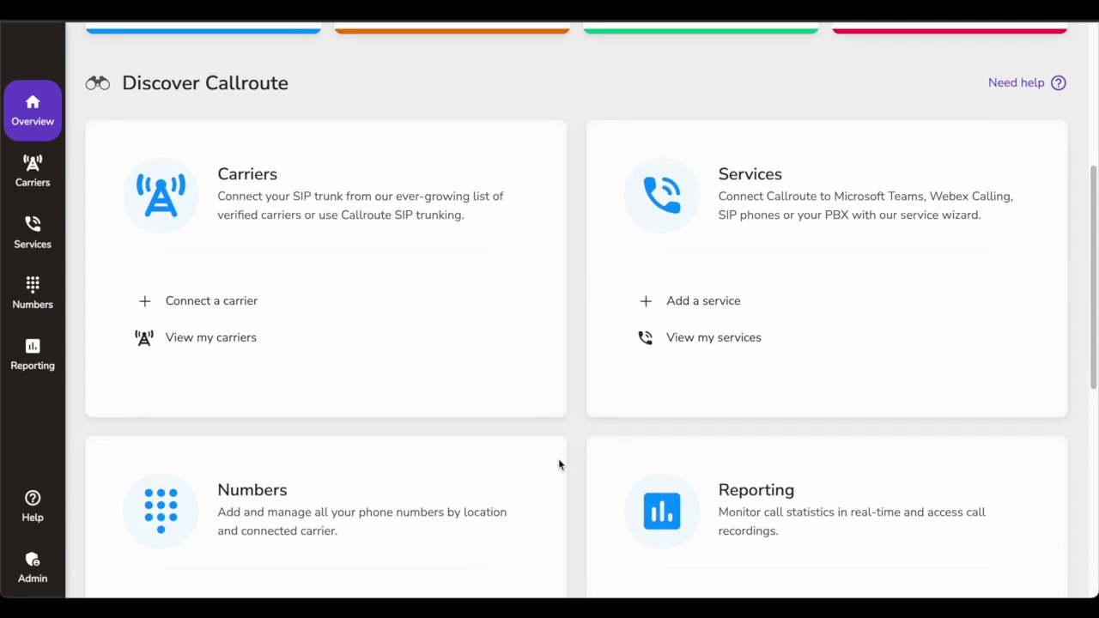
pyautogui.scroll(-1, 559, 465)
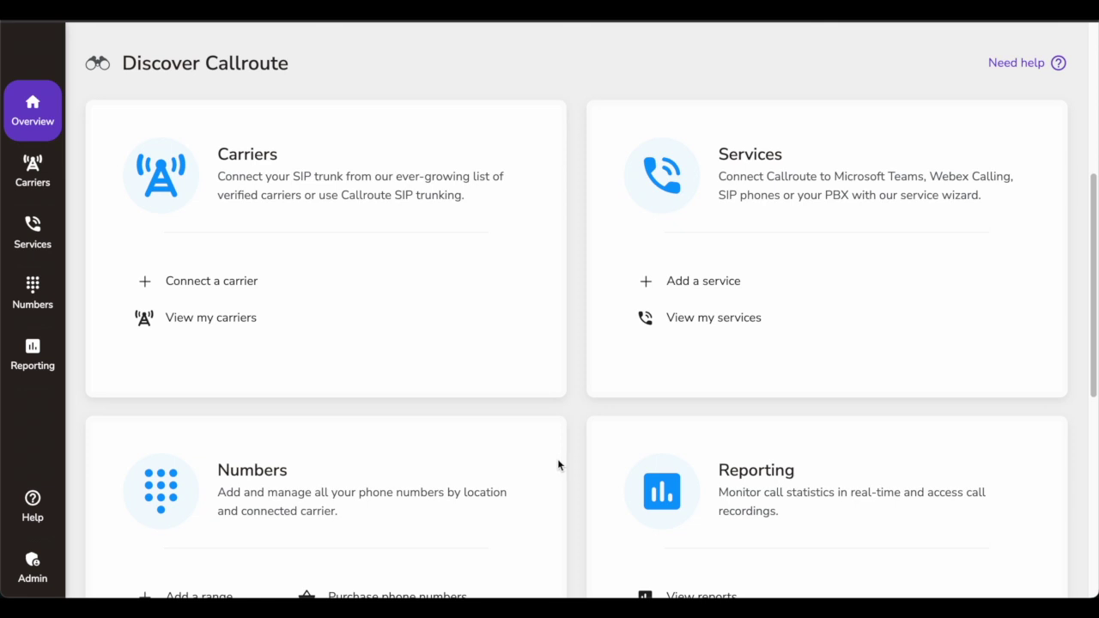
pyautogui.scroll(-3, 535, 521)
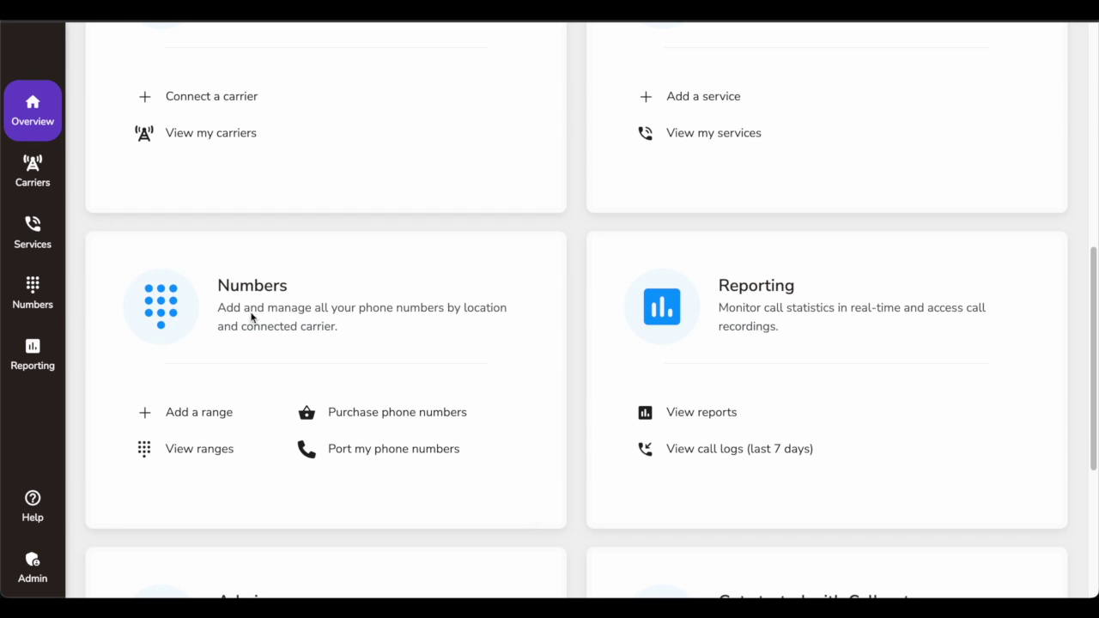
pyautogui.scroll(-1, 425, 288)
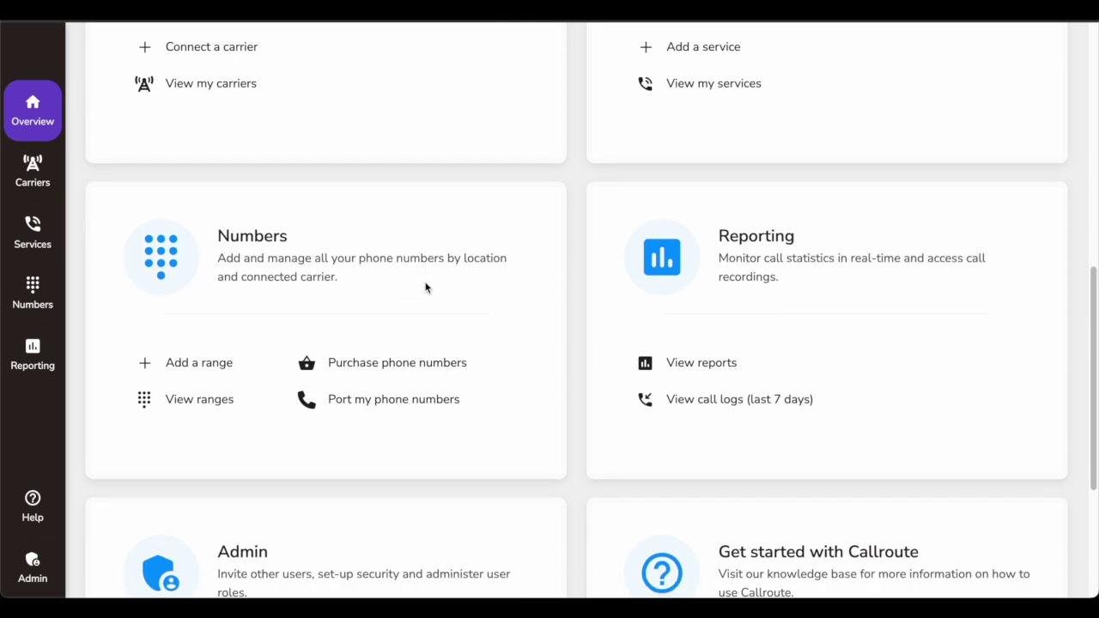
pyautogui.scroll(-1, 426, 288)
pyautogui.scroll(-1, 425, 287)
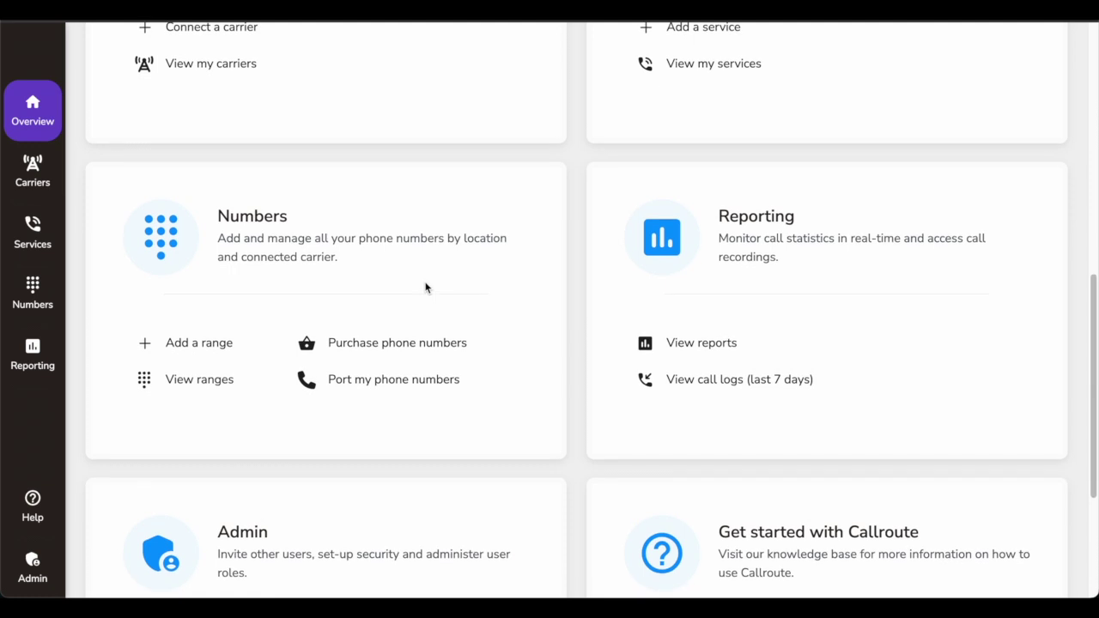
pyautogui.scroll(-1, 425, 288)
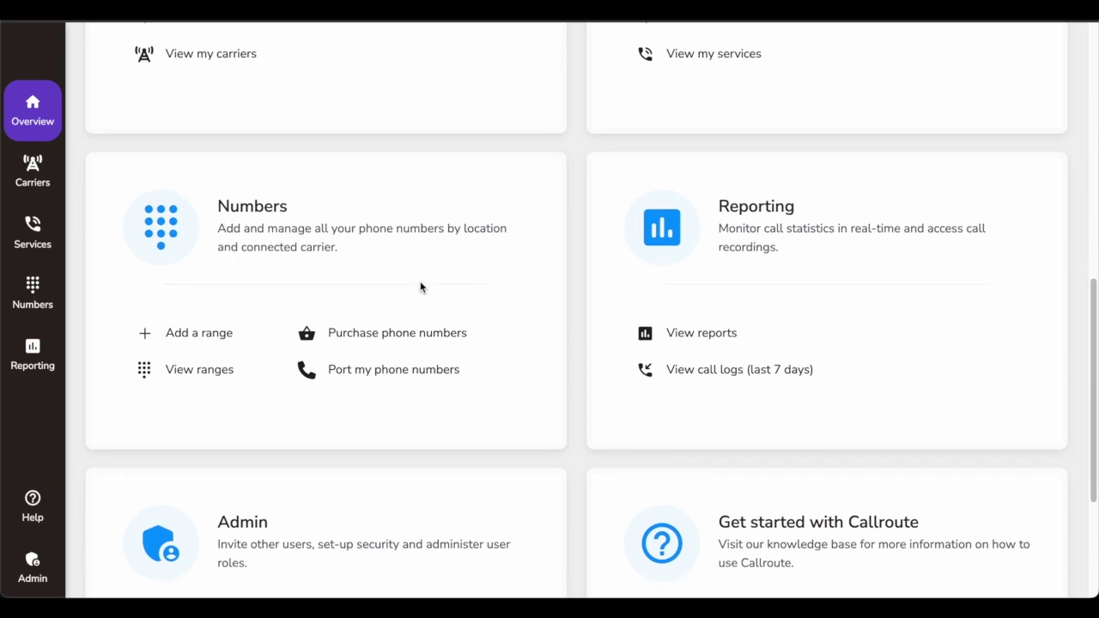
pyautogui.scroll(-3, 420, 287)
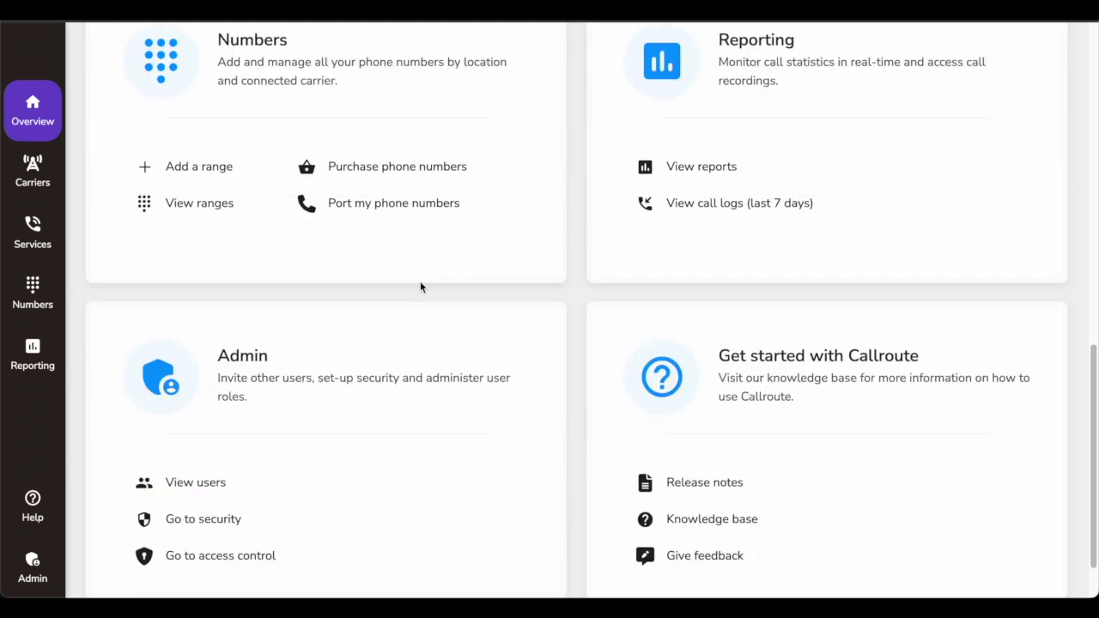
pyautogui.scroll(-1, 420, 287)
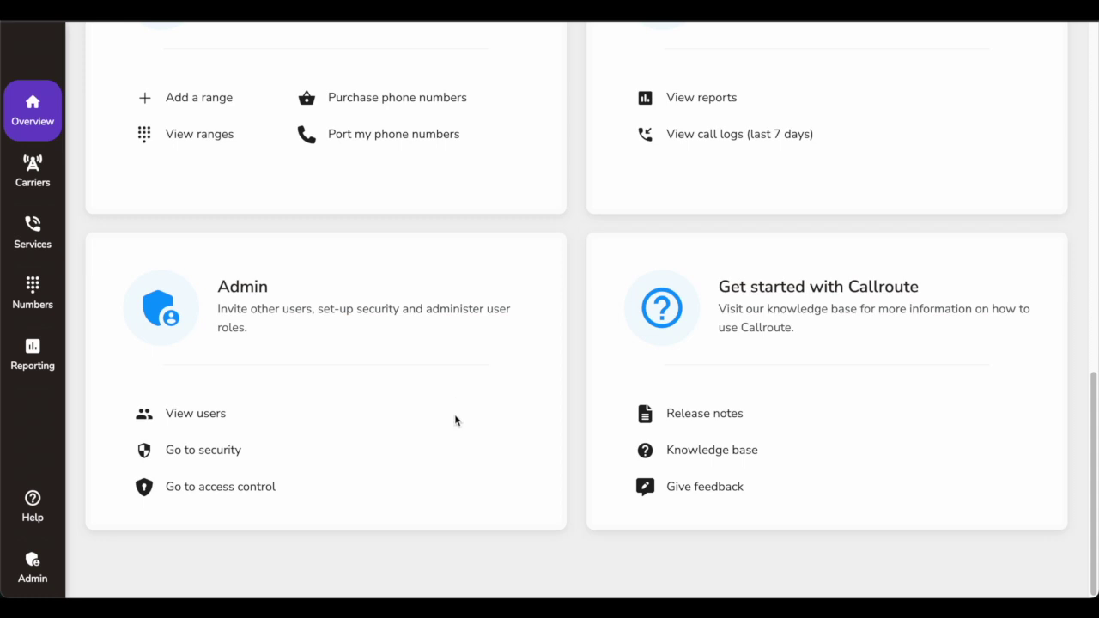
pyautogui.scroll(10, 447, 396)
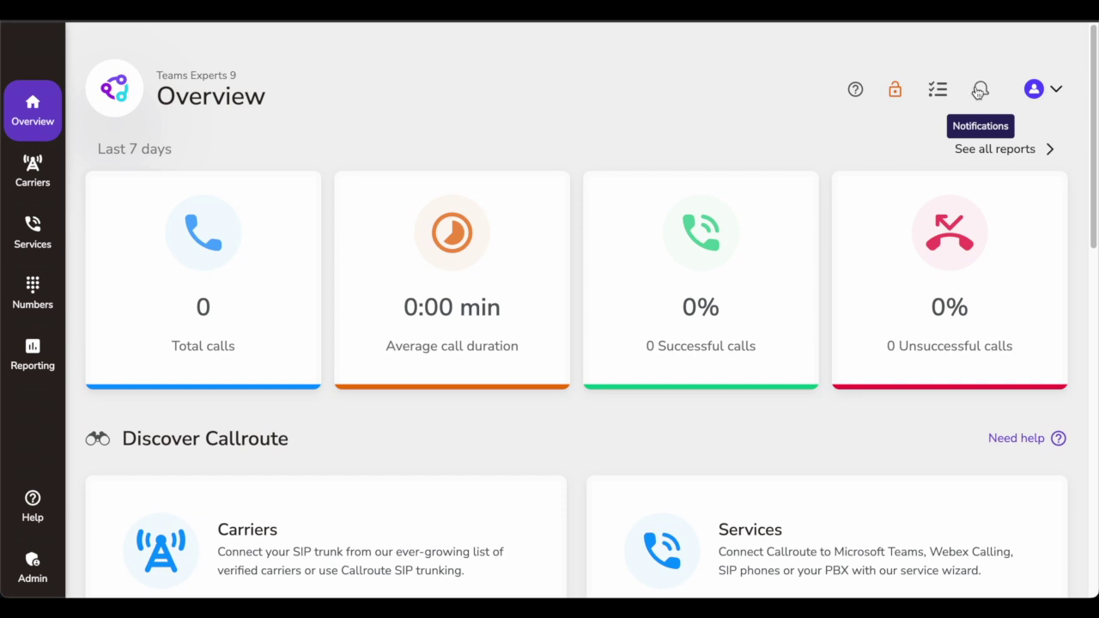
# Step: Look at the options offered in the signed-in user's account menu and close it
pyautogui.click(1034, 95)
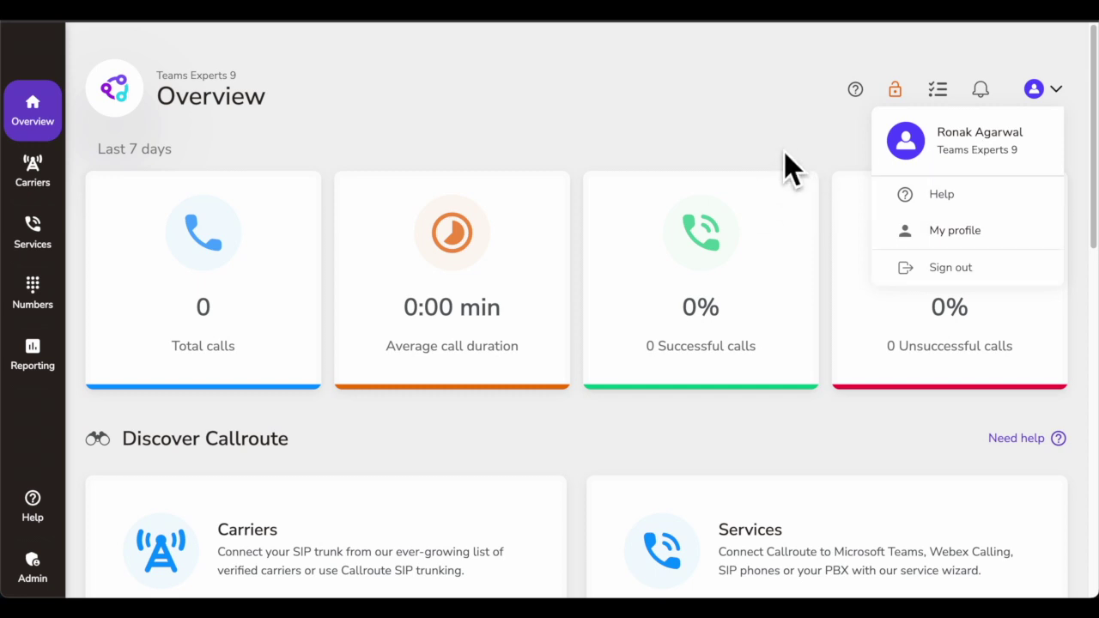
pyautogui.click(778, 119)
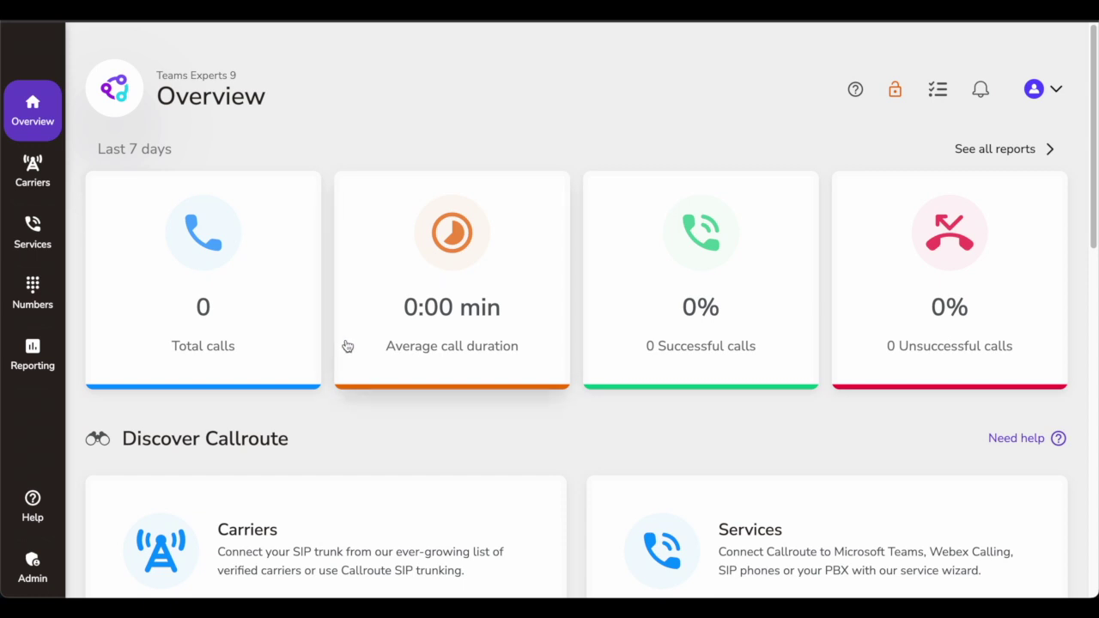
pyautogui.scroll(-2, 549, 318)
pyautogui.scroll(2, 518, 344)
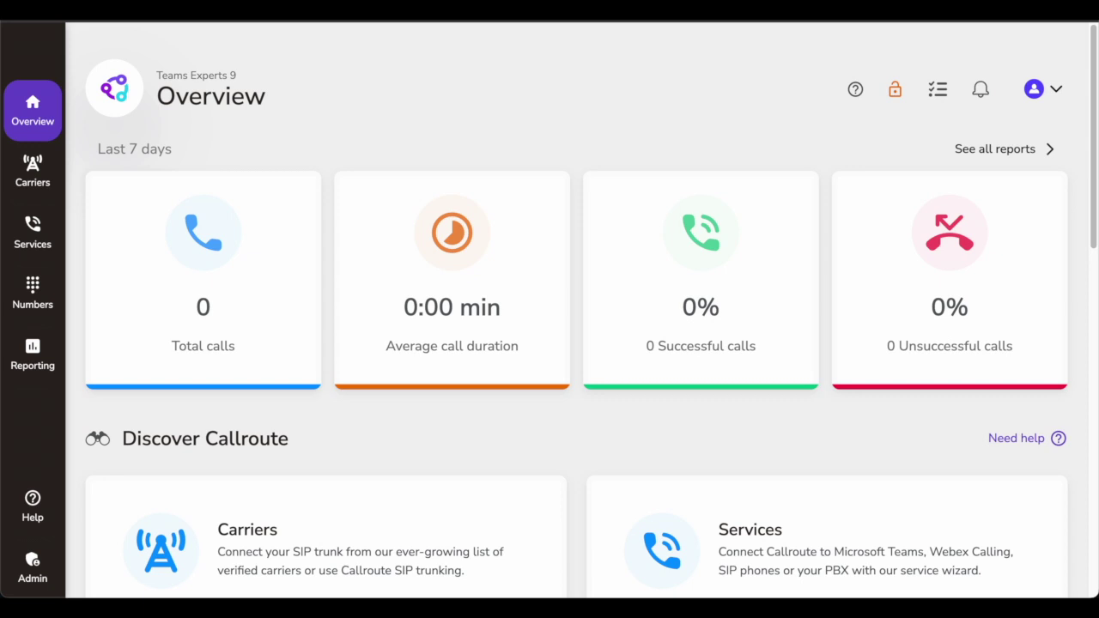
pyautogui.scroll(-1, 521, 298)
pyautogui.scroll(-10, 521, 298)
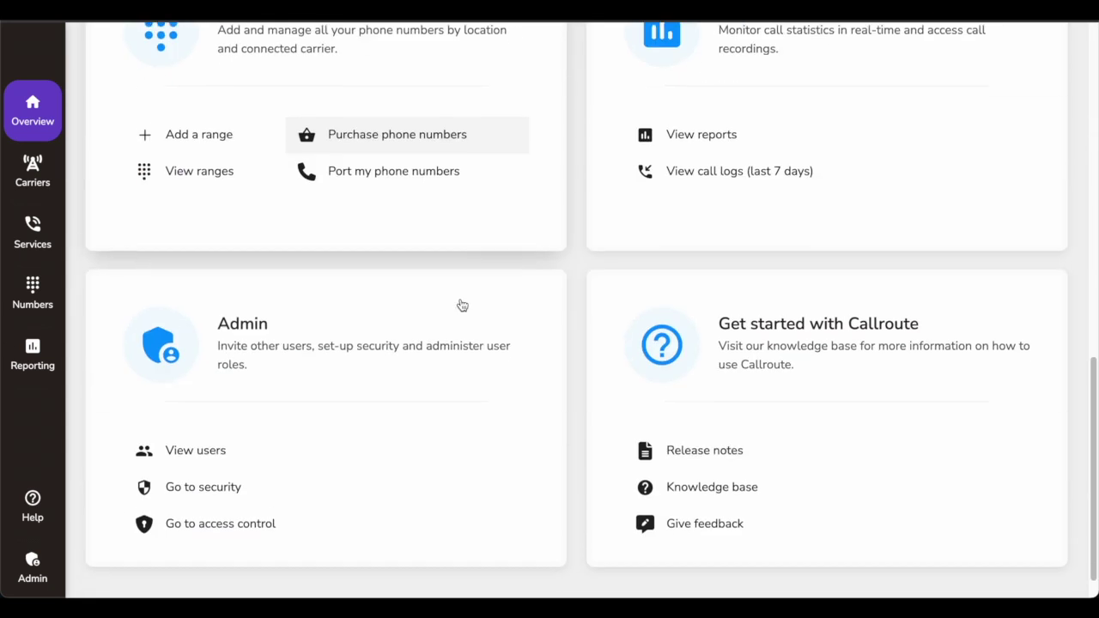
pyautogui.scroll(7, 461, 304)
pyautogui.scroll(3, 453, 306)
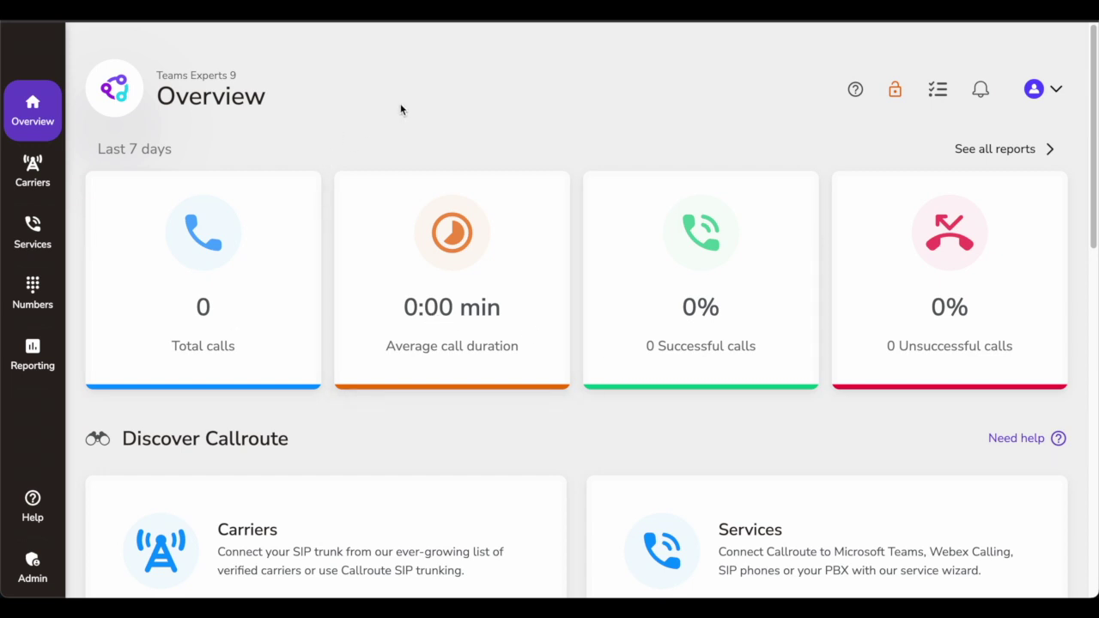
# Step: Go to the carriers page, examine the form for connecting an SBC, including its signalling protocol choices, and close it without adding one
pyautogui.click(28, 176)
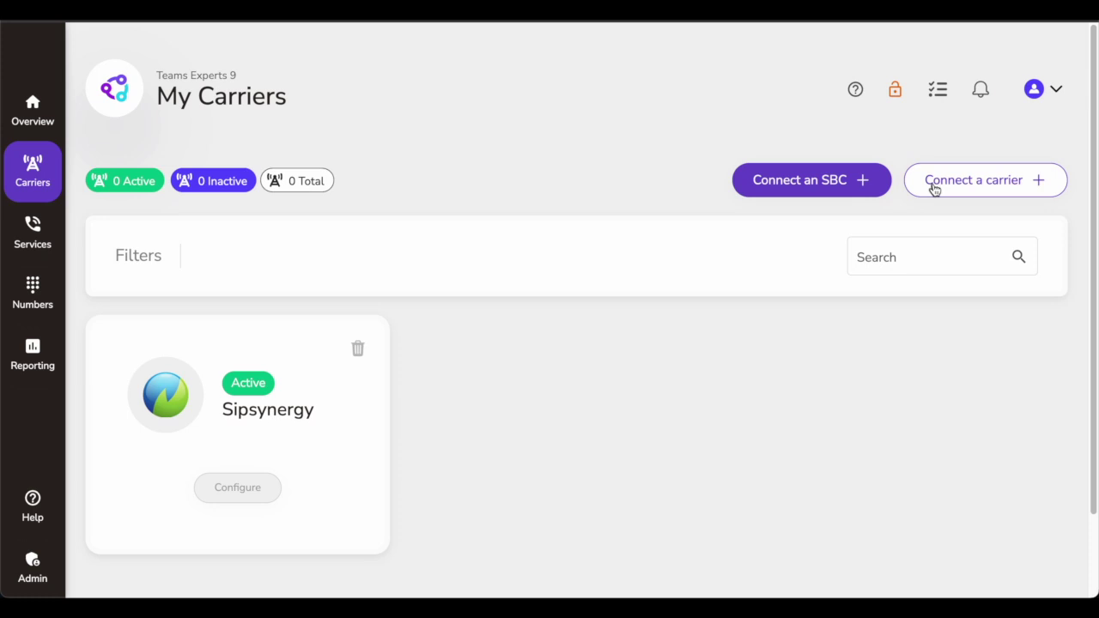
pyautogui.click(785, 193)
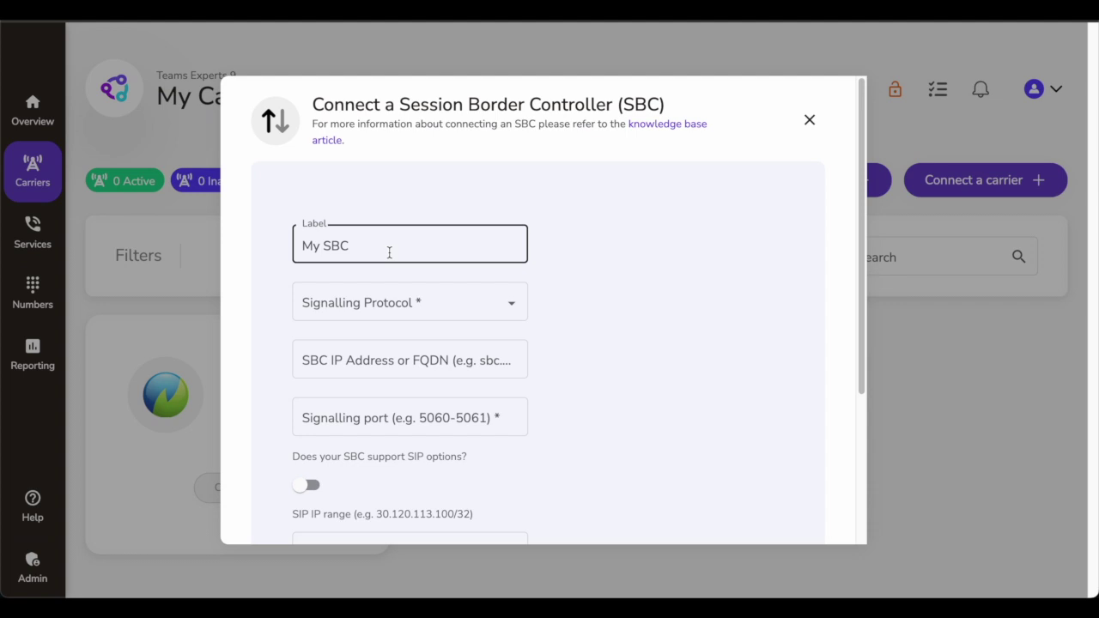
pyautogui.click(420, 303)
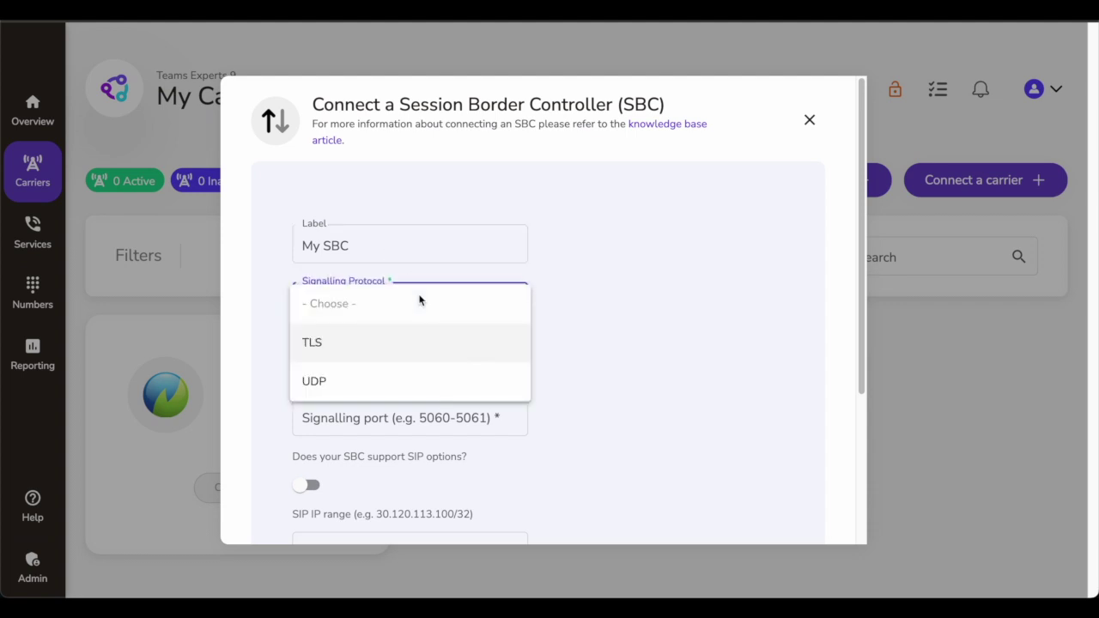
pyautogui.click(609, 316)
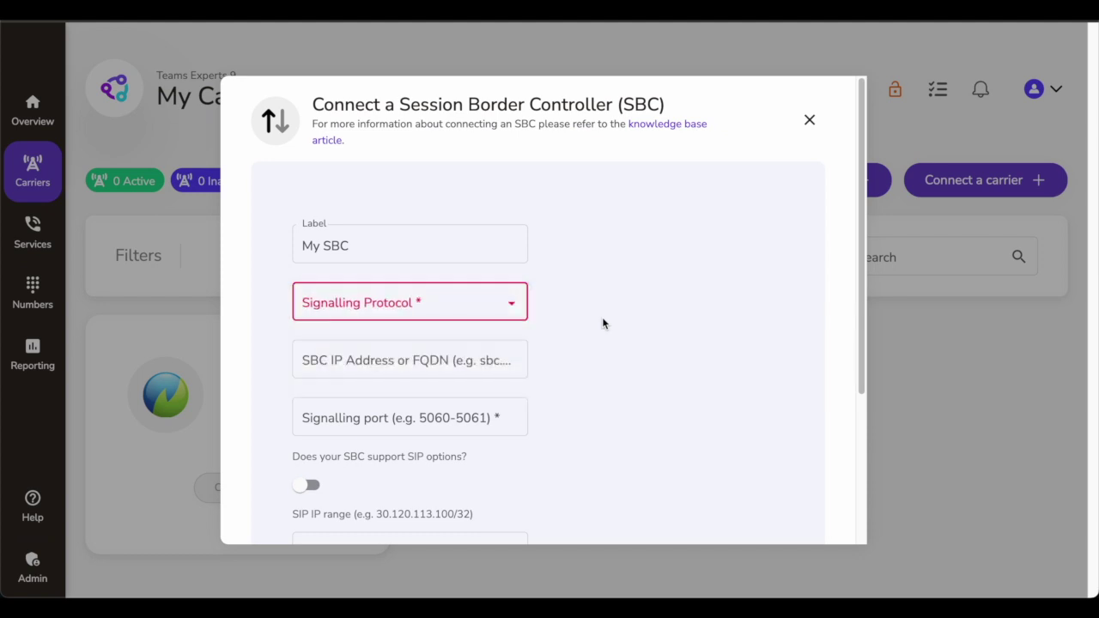
pyautogui.scroll(-1, 584, 352)
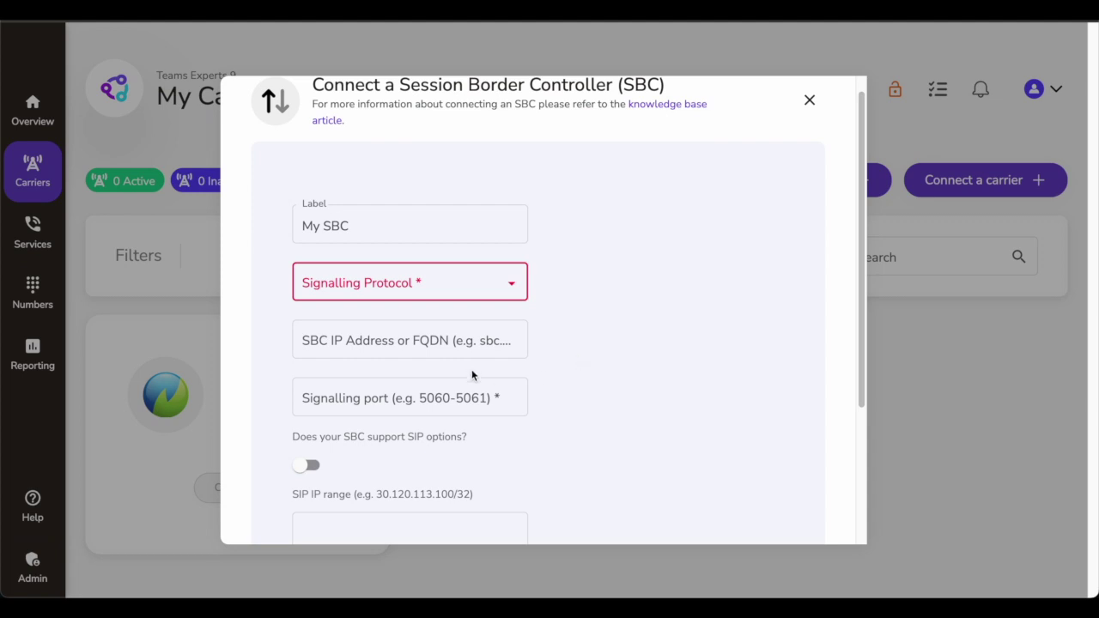
pyautogui.scroll(-2, 582, 375)
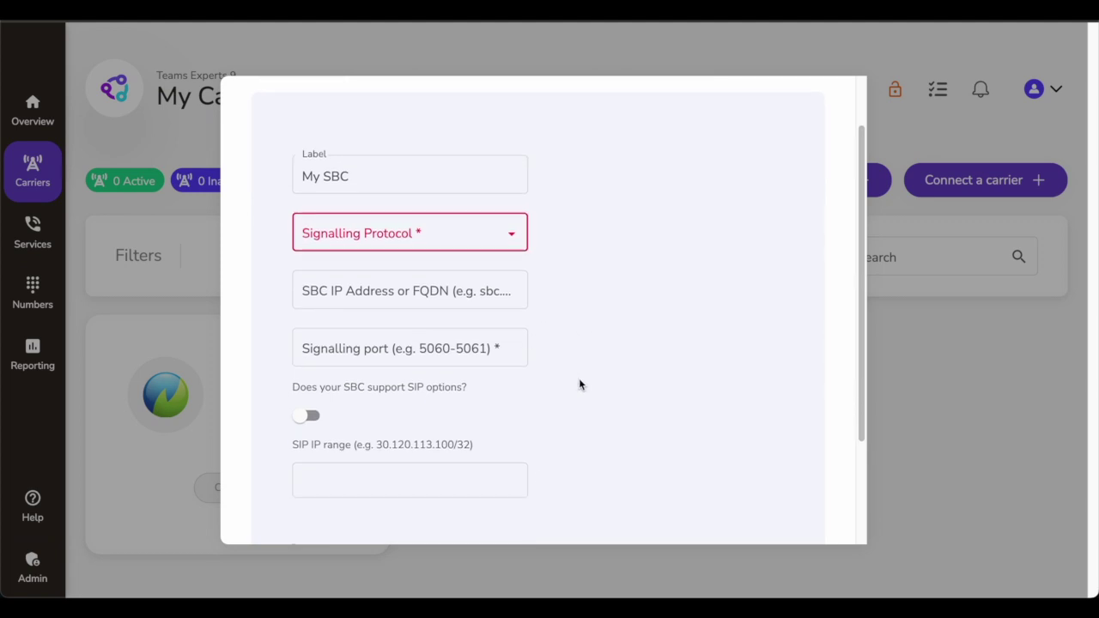
pyautogui.scroll(-3, 580, 382)
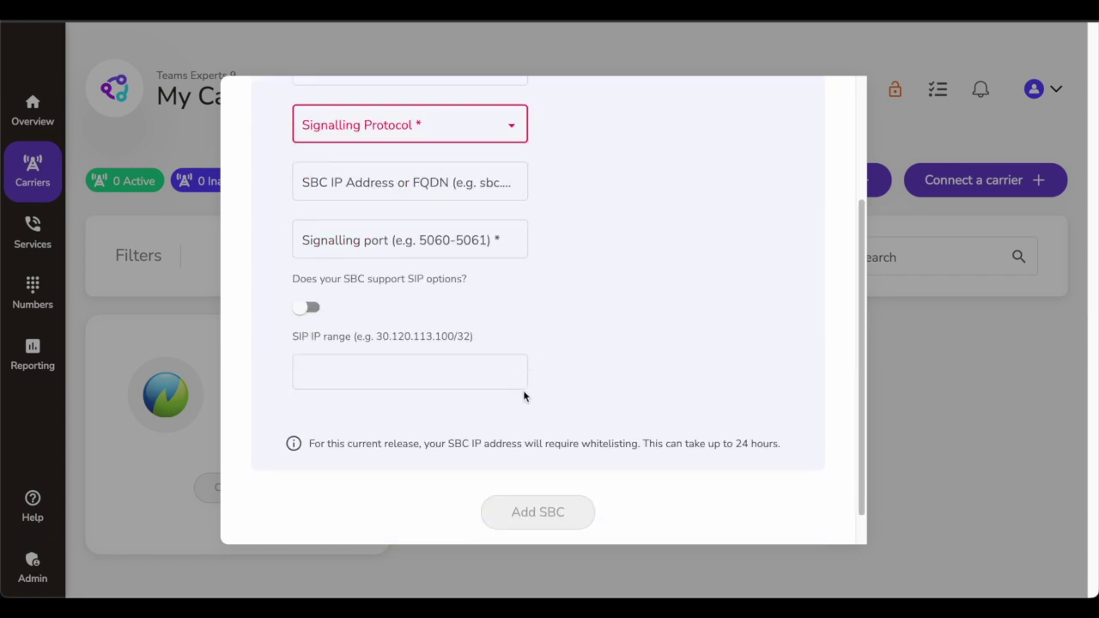
pyautogui.scroll(5, 539, 443)
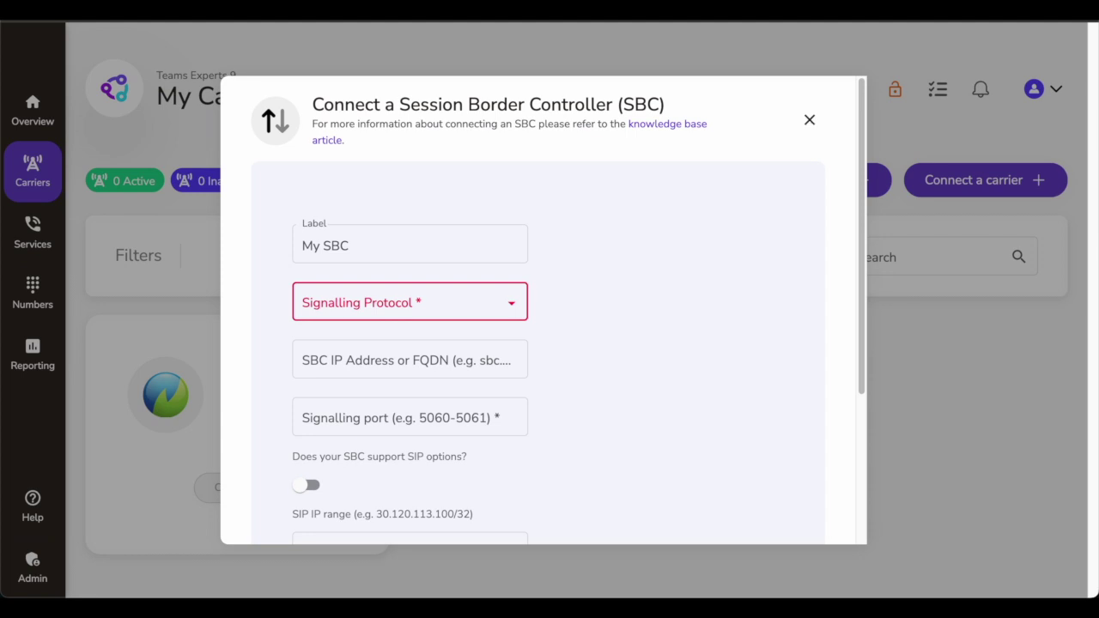
pyautogui.click(810, 122)
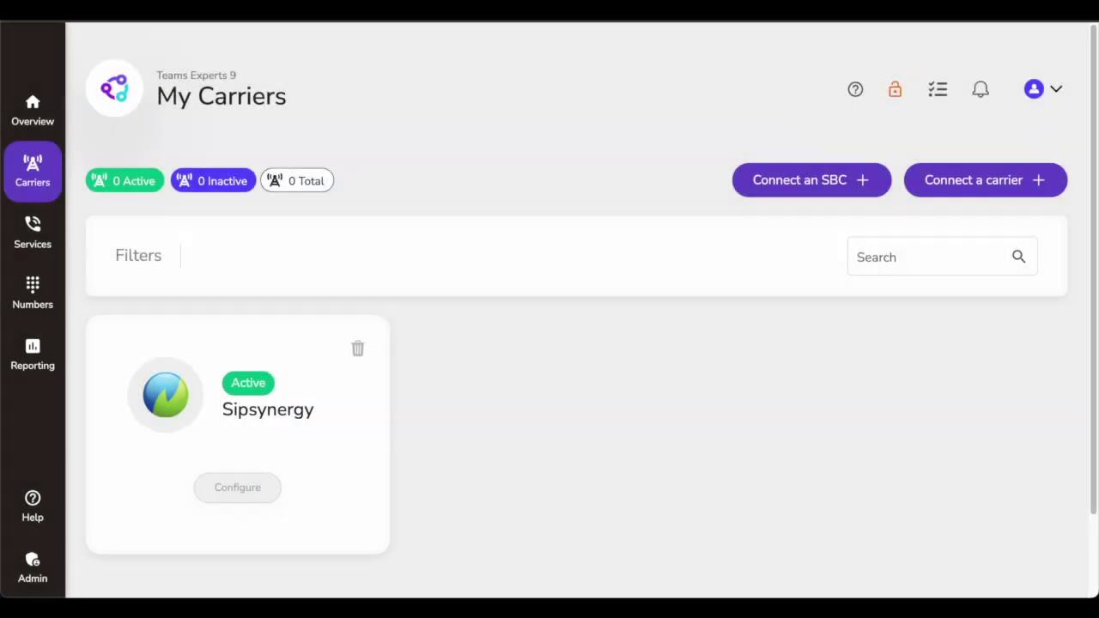
# Step: Connect Node4 from the list of available carriers, keeping the label Node4, and return to the account's own carriers
pyautogui.click(974, 195)
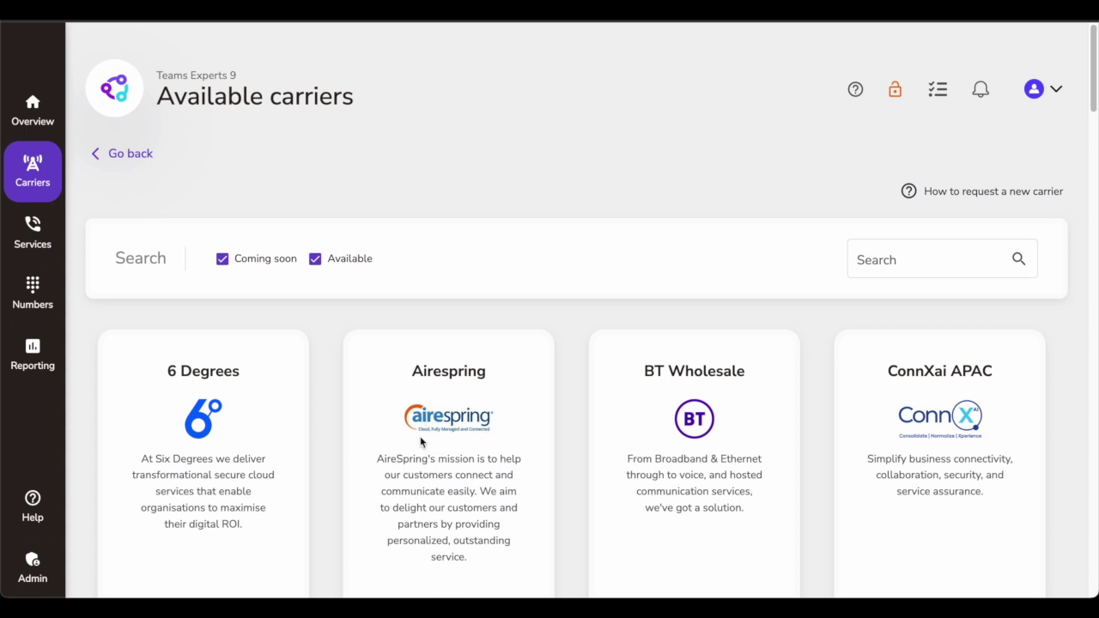
pyautogui.scroll(-1, 402, 414)
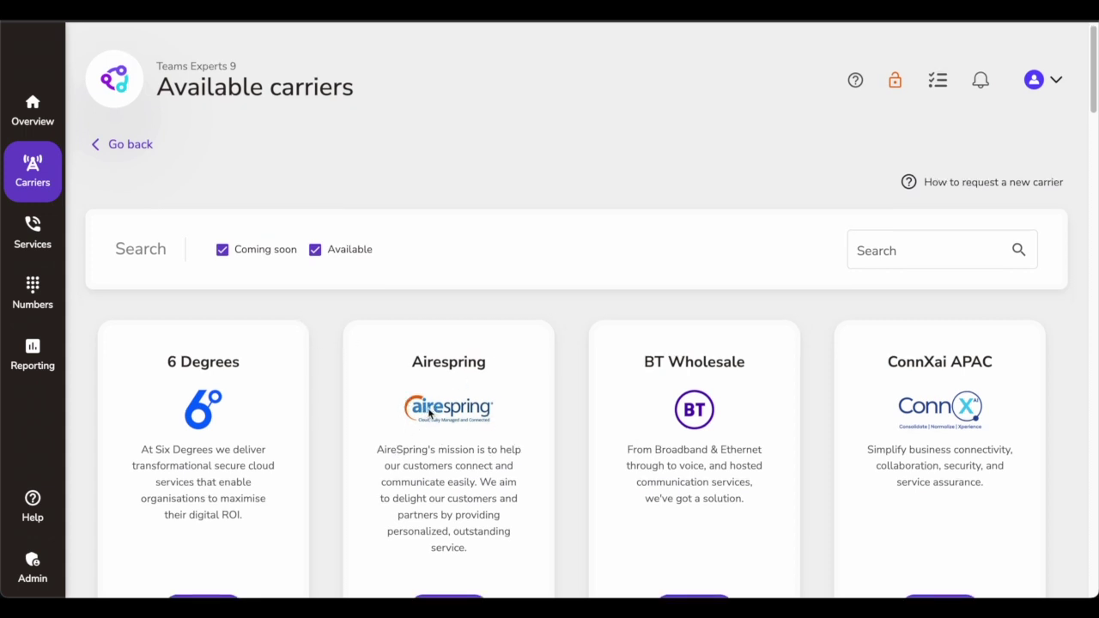
pyautogui.scroll(-2, 424, 377)
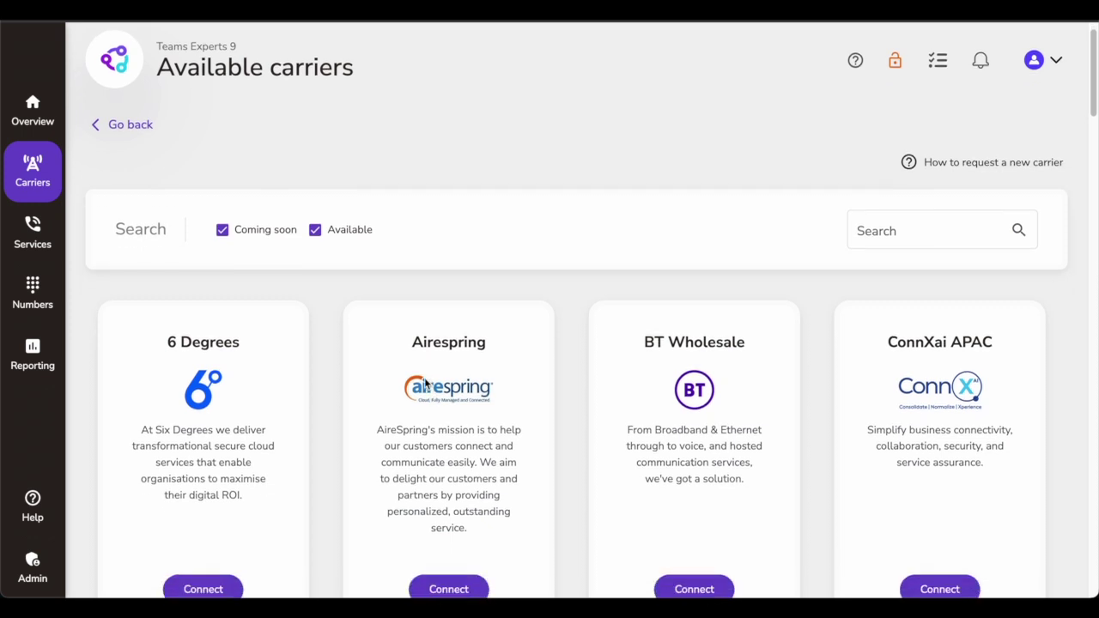
pyautogui.scroll(-3, 424, 380)
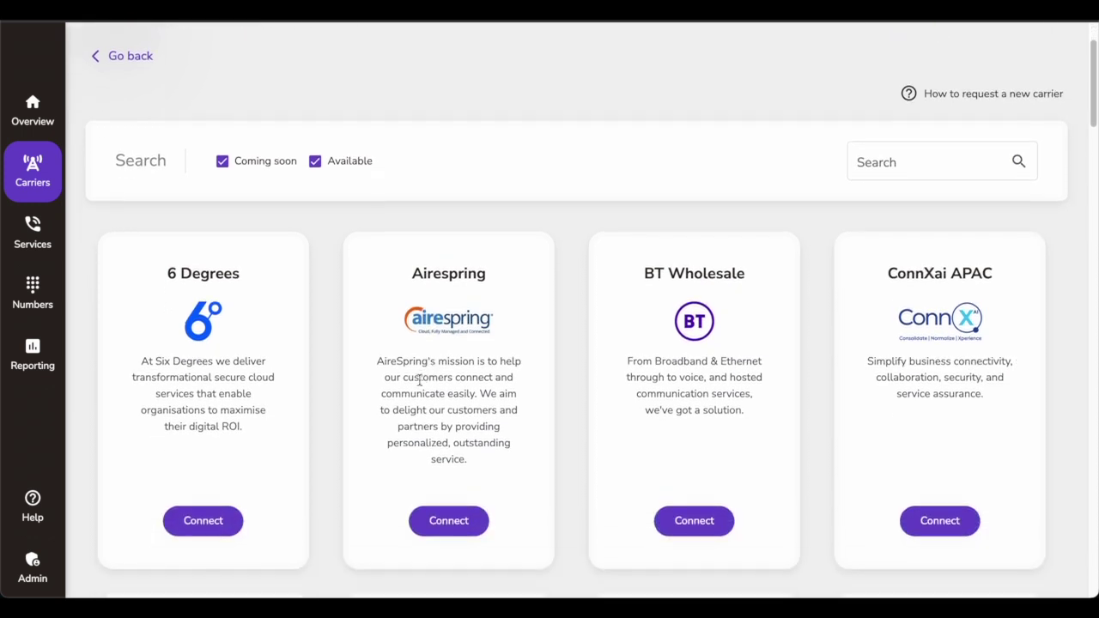
pyautogui.scroll(-5, 419, 378)
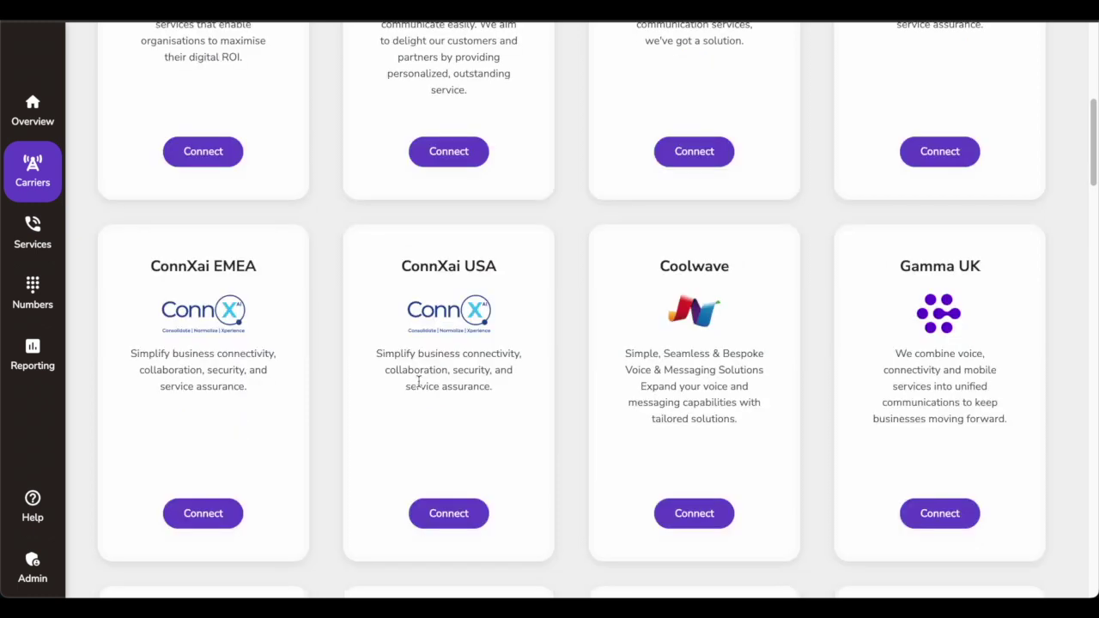
pyautogui.scroll(-2, 418, 382)
pyautogui.scroll(-3, 437, 432)
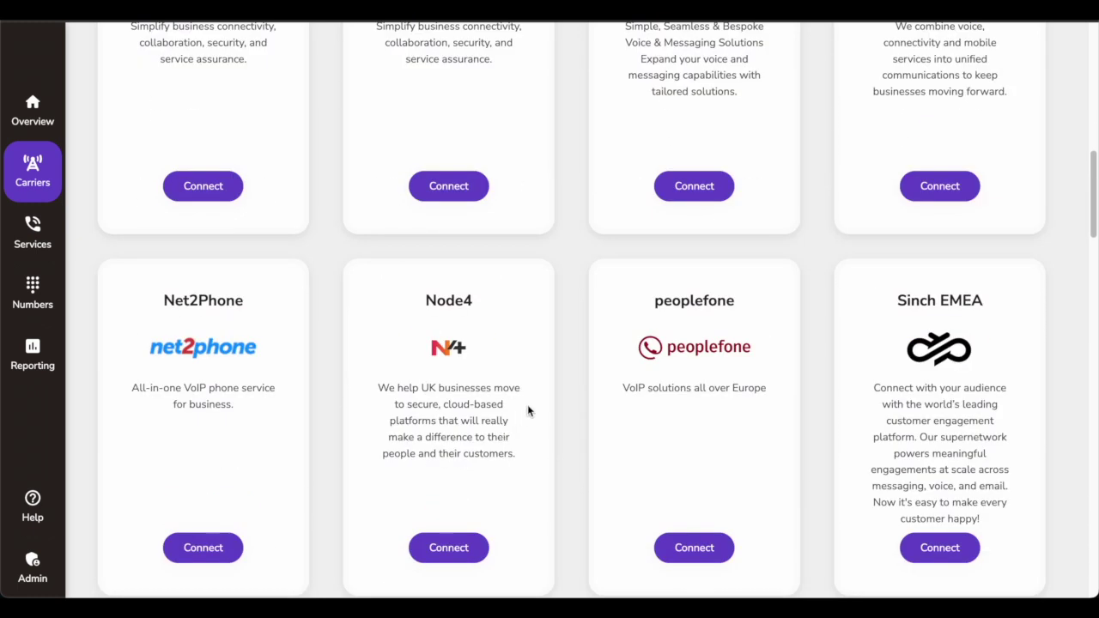
pyautogui.click(452, 545)
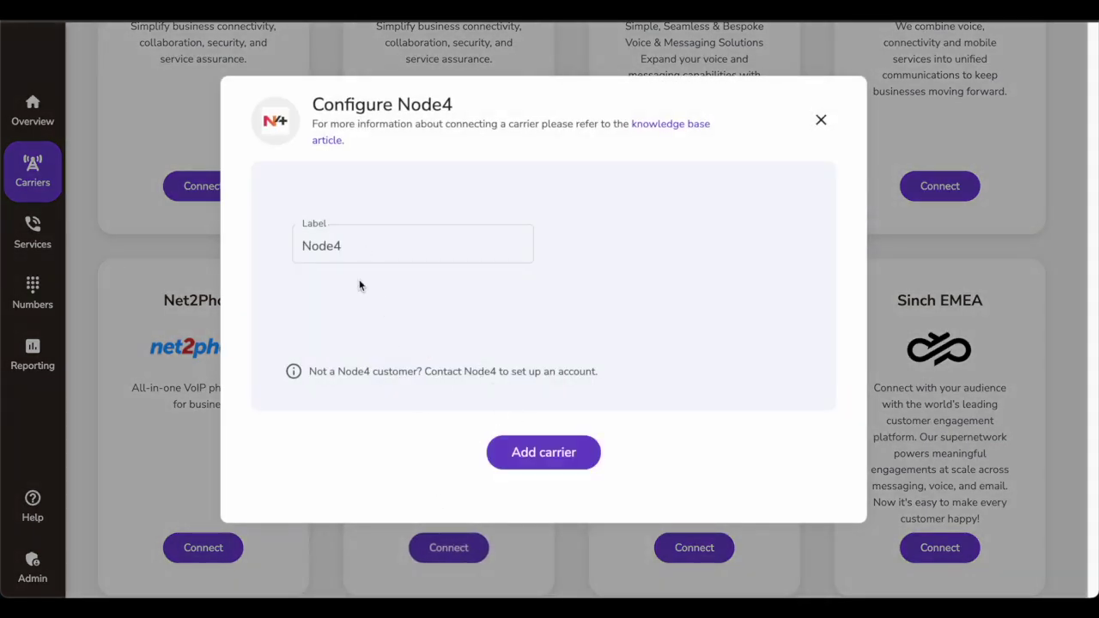
pyautogui.click(348, 248)
pyautogui.click(591, 456)
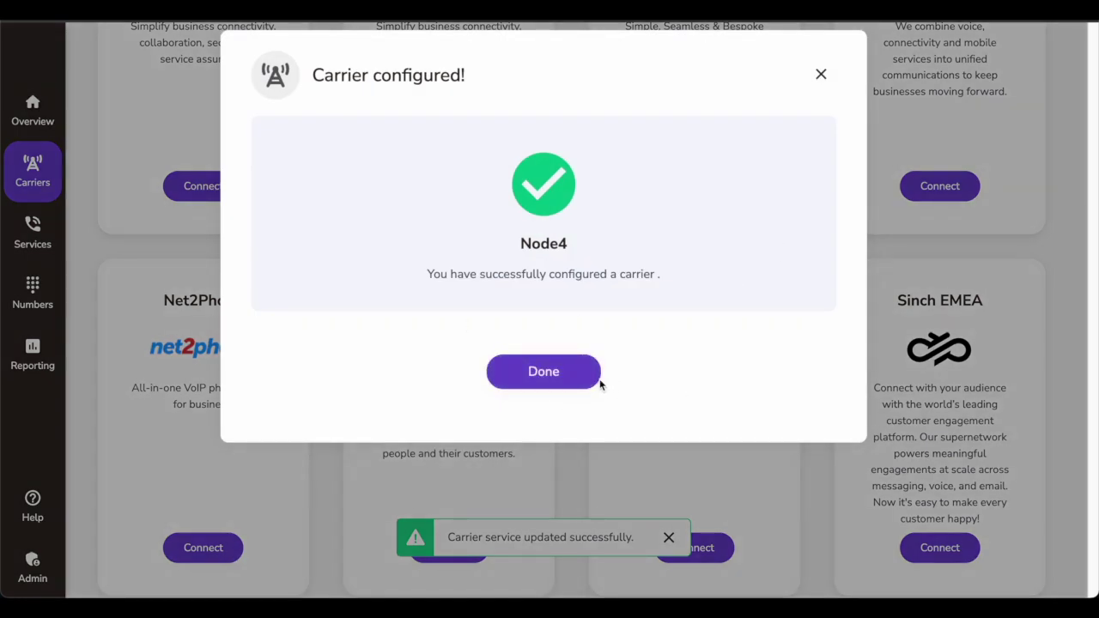
pyautogui.click(597, 383)
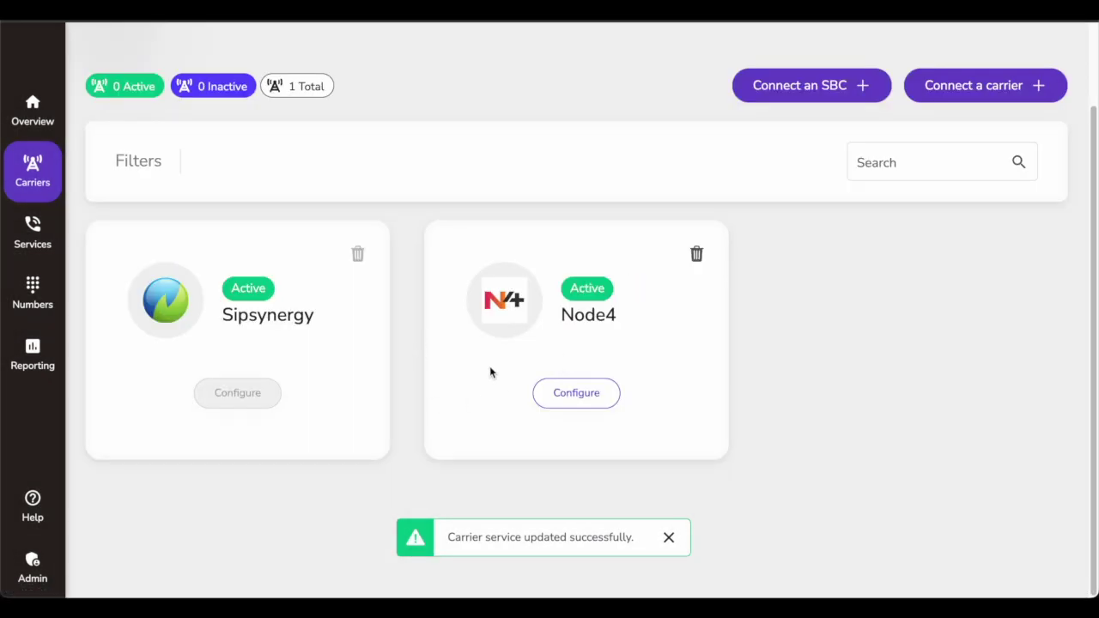
# Step: Examine the Node4 carrier's connection details and its provisioning status, and return to the account's own carriers
pyautogui.click(565, 394)
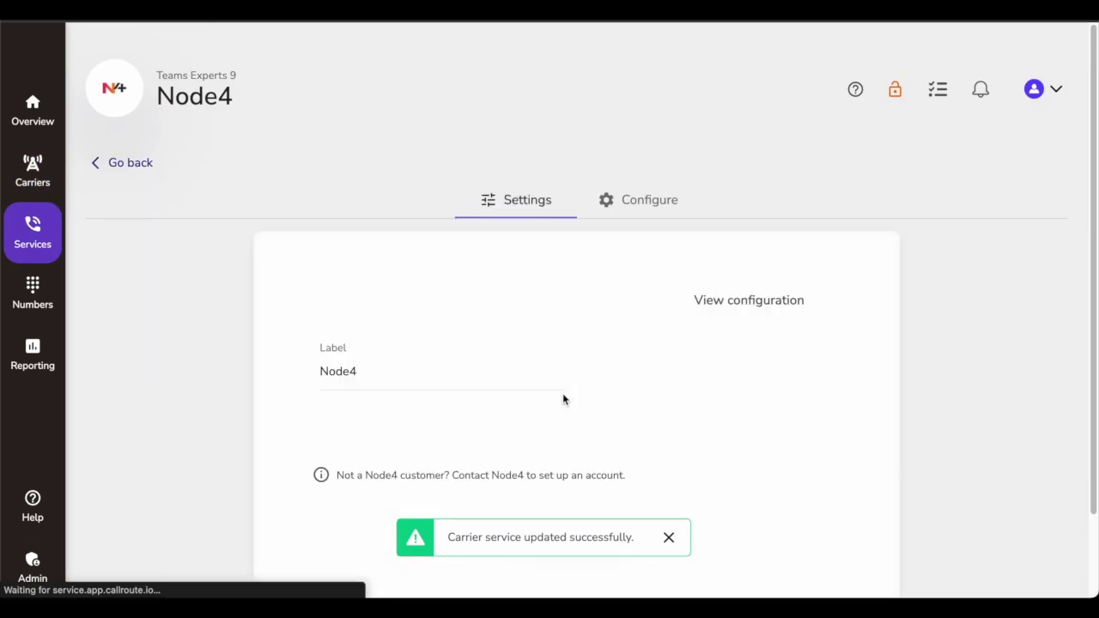
pyautogui.scroll(-2, 527, 361)
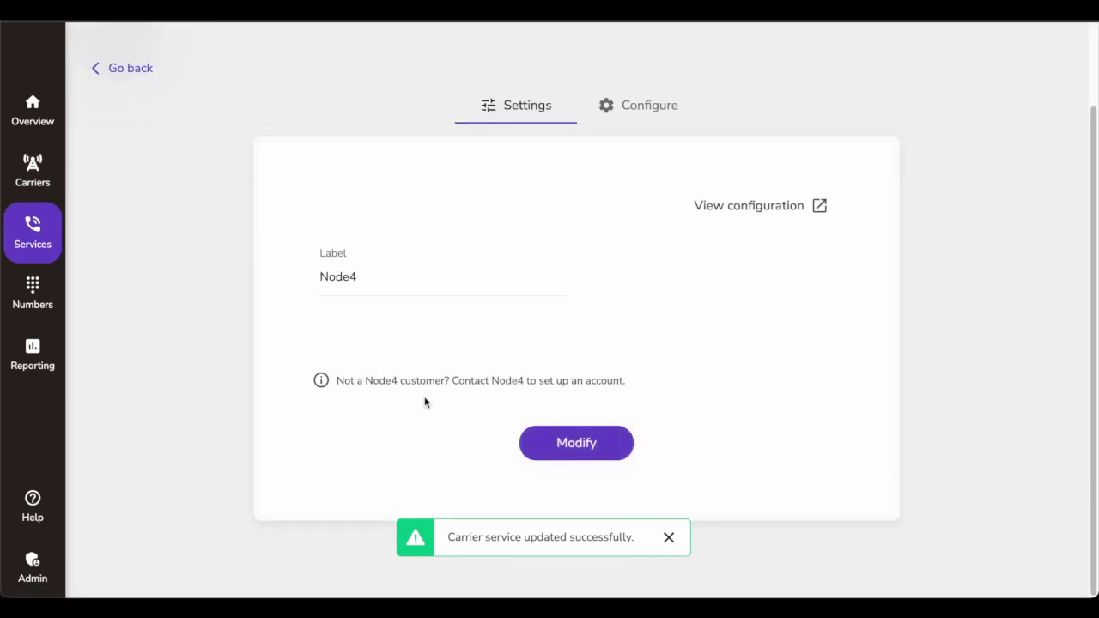
pyautogui.click(818, 212)
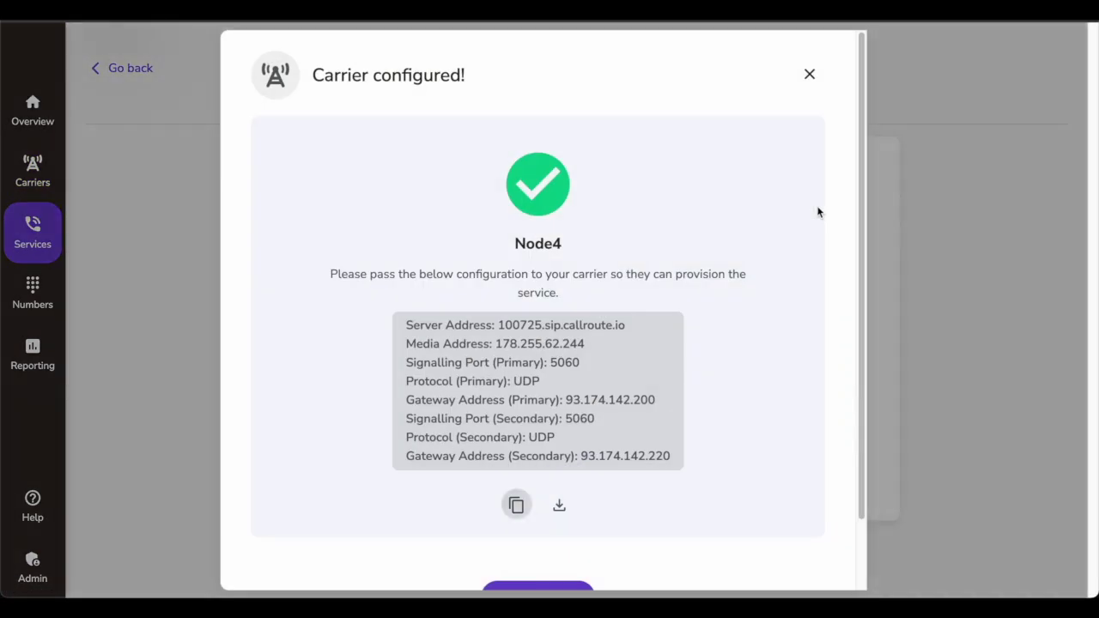
pyautogui.scroll(-1, 635, 343)
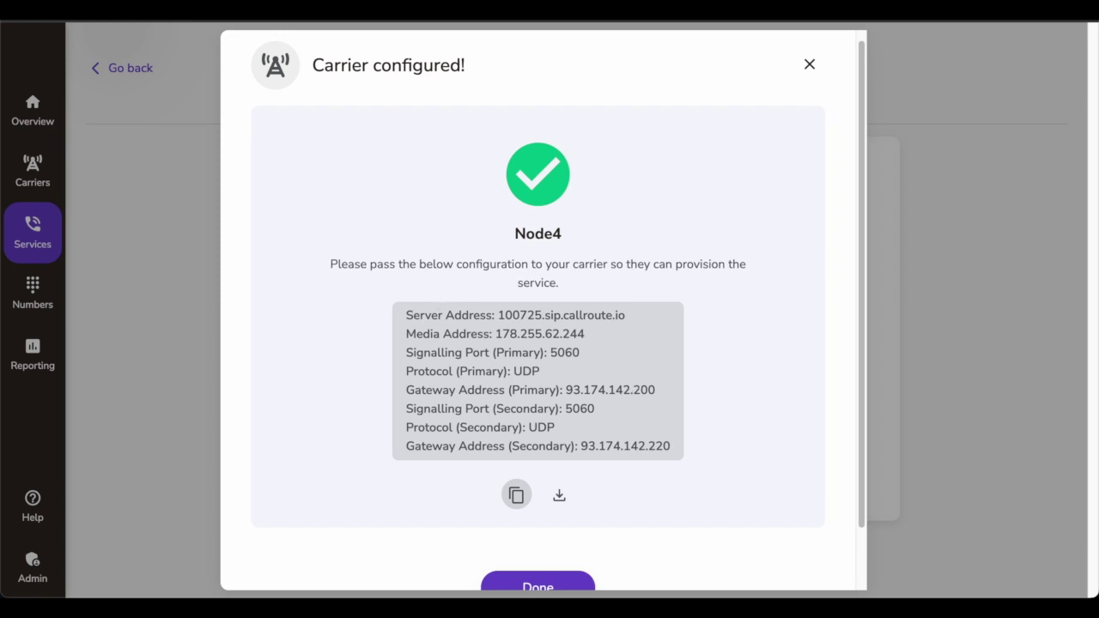
pyautogui.scroll(-2, 347, 274)
pyautogui.scroll(2, 438, 341)
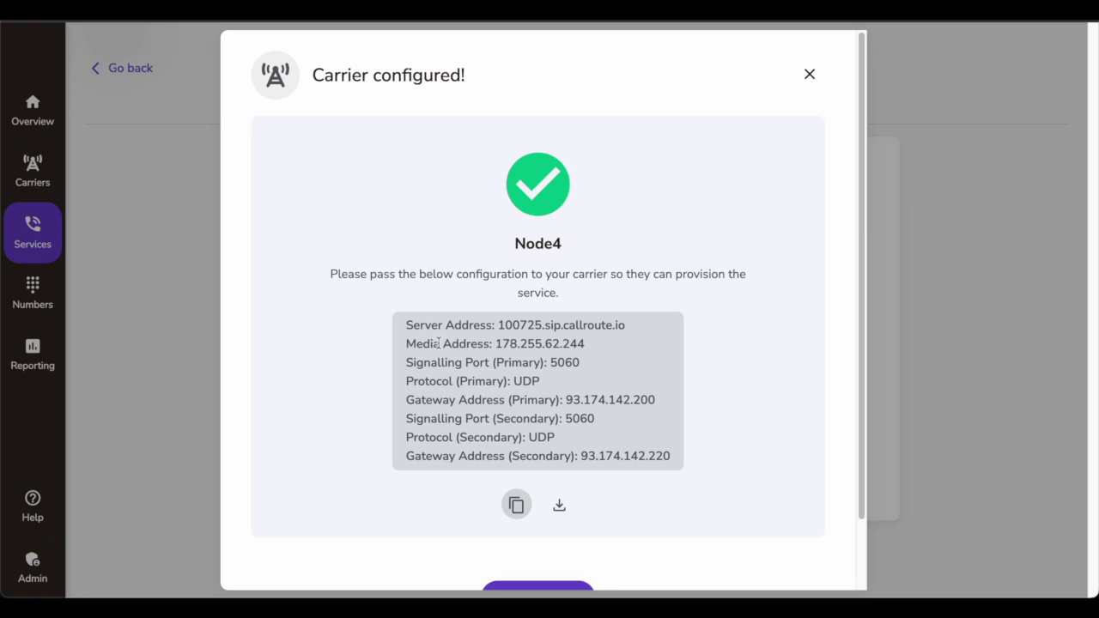
pyautogui.scroll(-1, 489, 325)
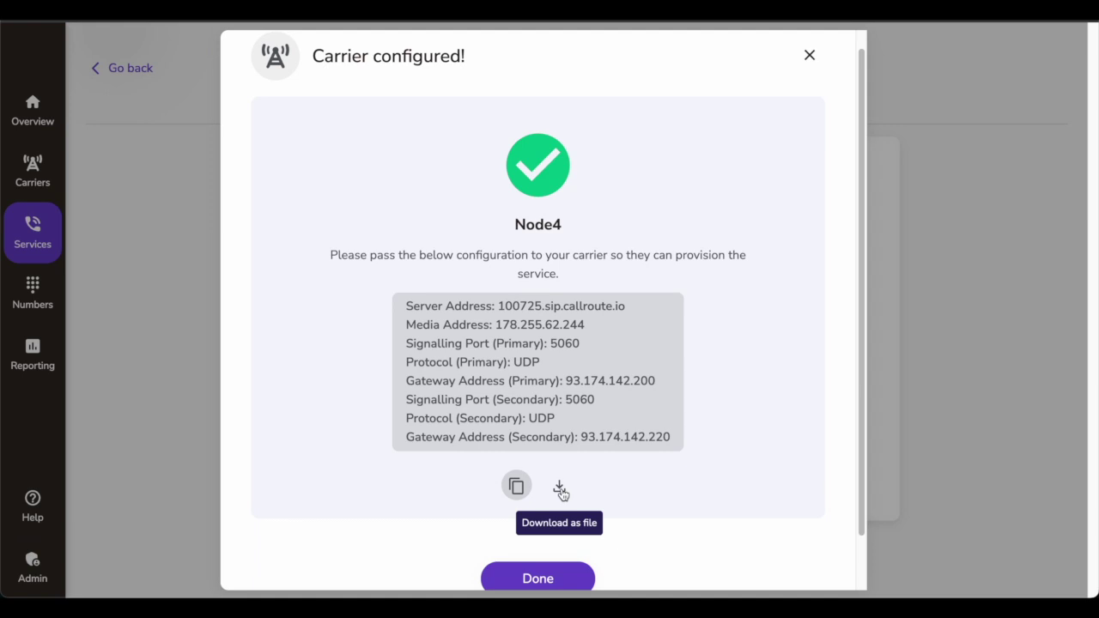
pyautogui.scroll(-1, 593, 481)
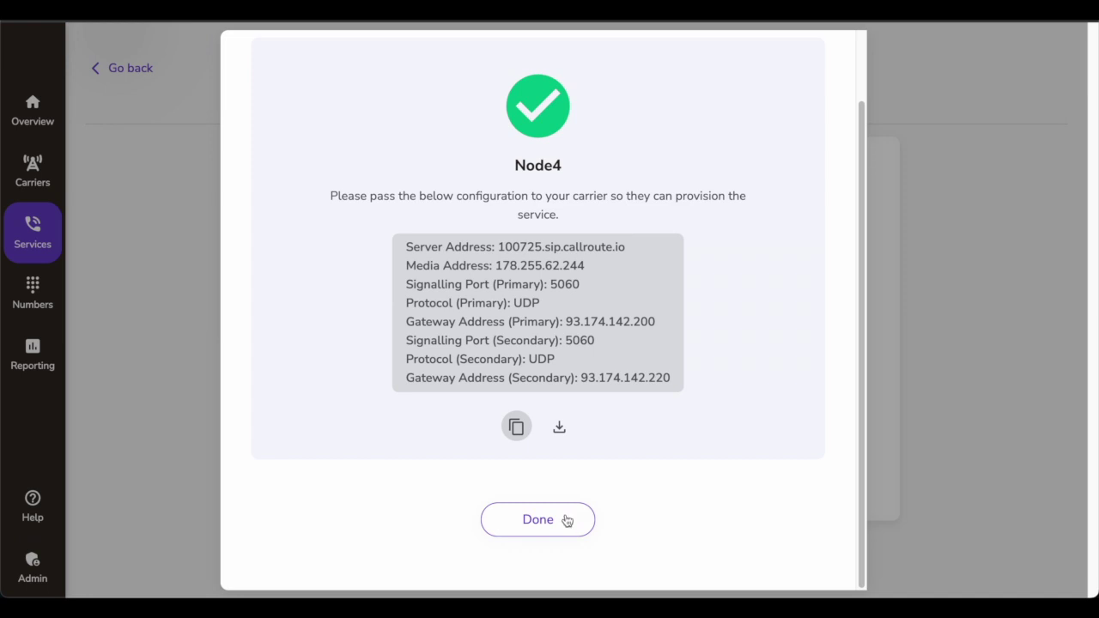
pyautogui.scroll(1, 612, 471)
pyautogui.scroll(-1, 675, 346)
pyautogui.scroll(1, 687, 310)
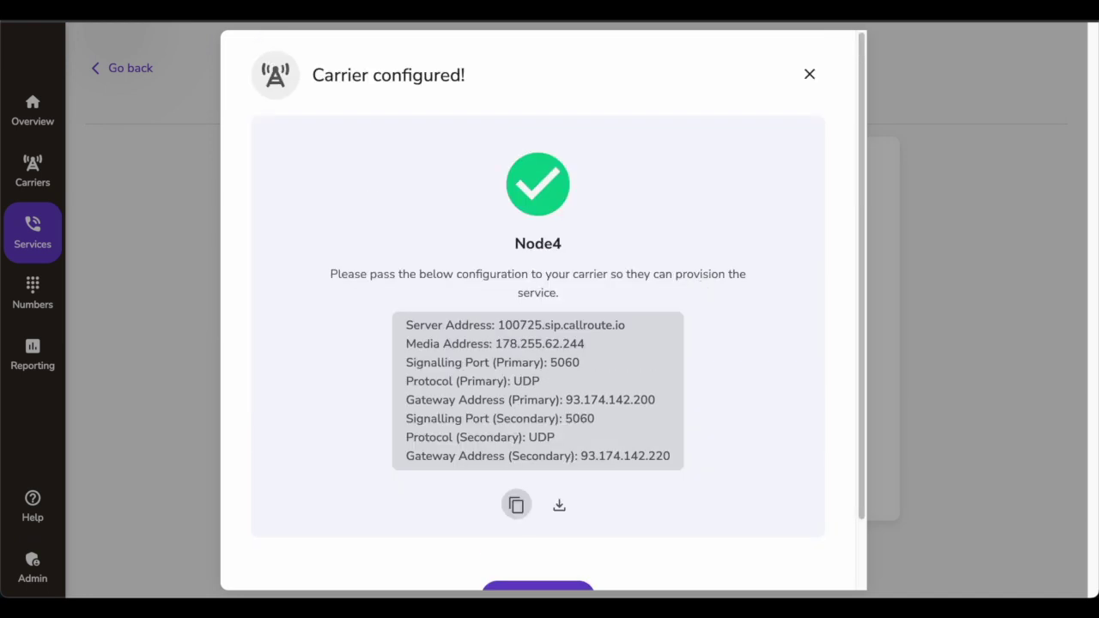
pyautogui.click(807, 76)
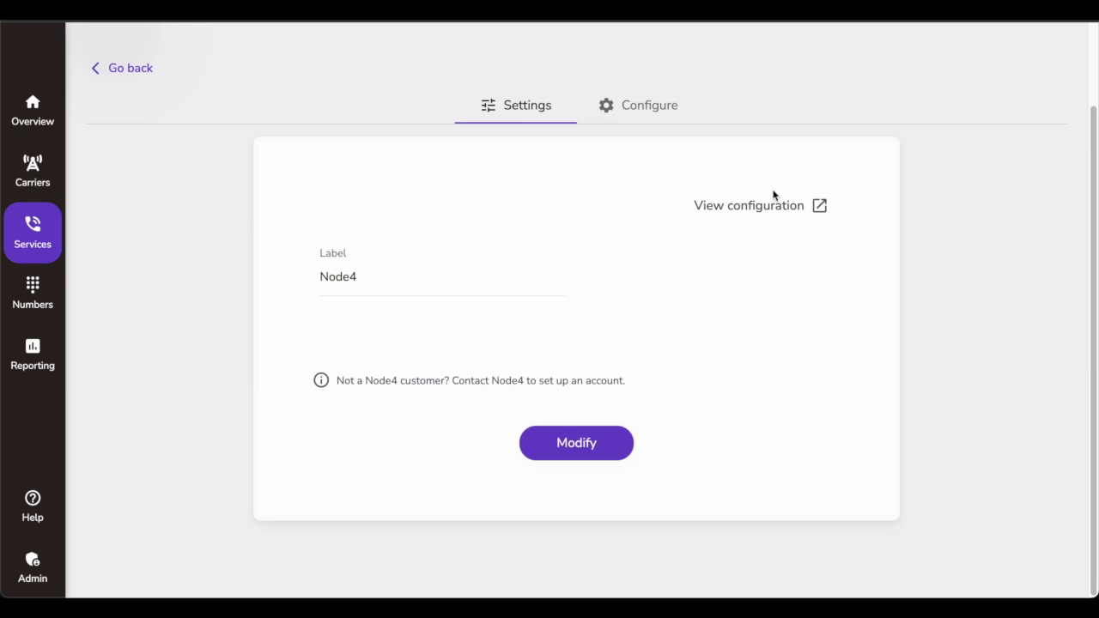
pyautogui.click(658, 110)
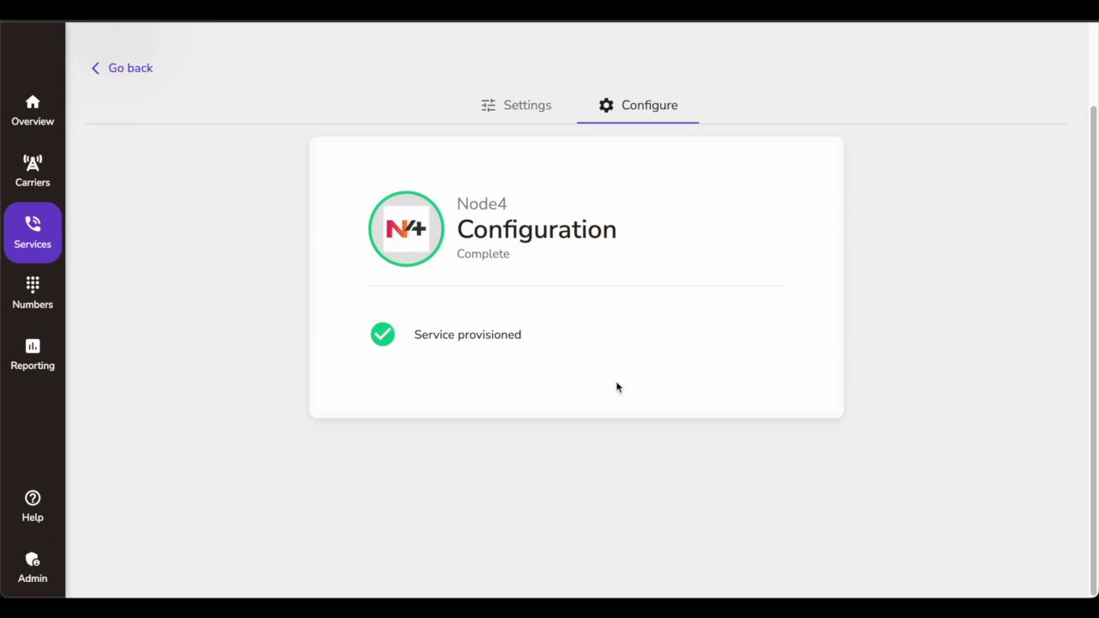
pyautogui.click(129, 67)
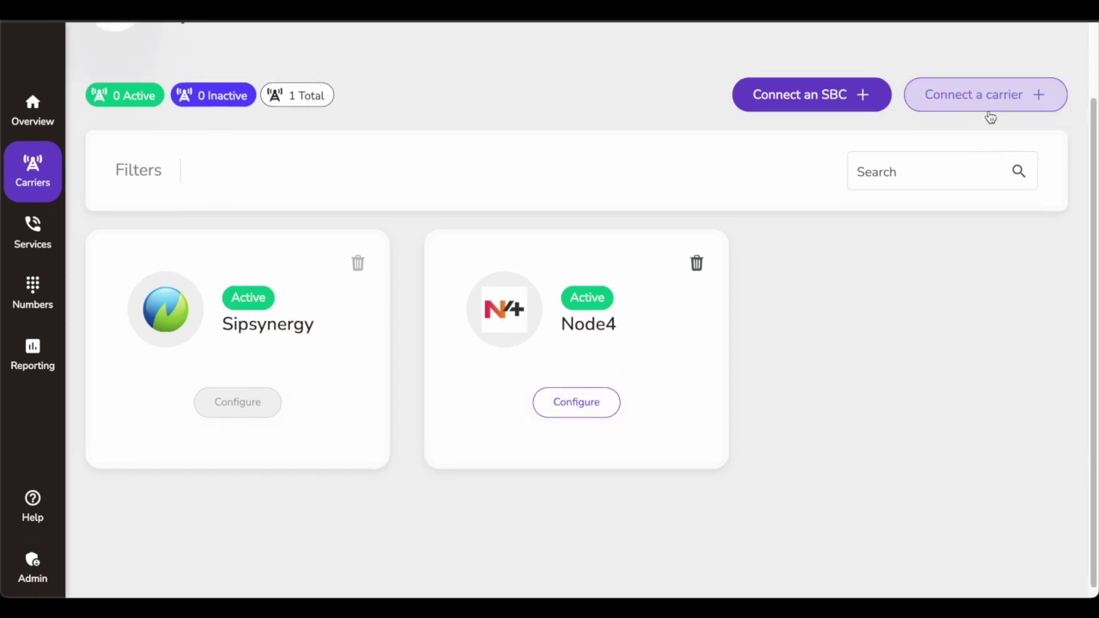
# Step: Filter the connectable carriers to only those coming soon, look through the whole list, and return to the account's own carriers
pyautogui.click(988, 96)
pyautogui.click(316, 174)
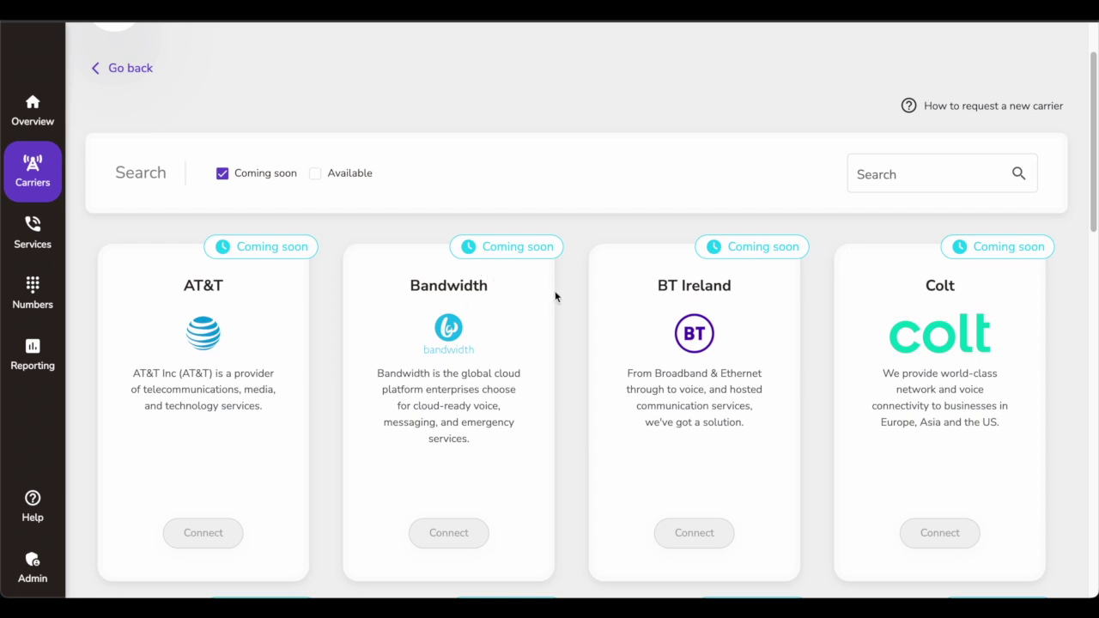
pyautogui.scroll(-1, 518, 351)
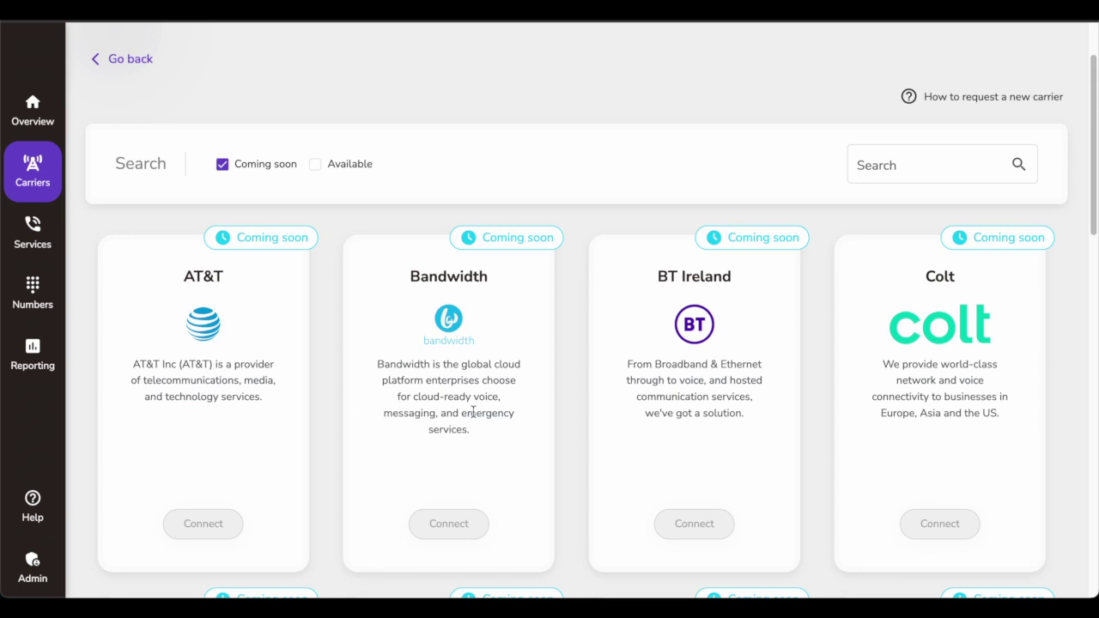
pyautogui.scroll(-5, 485, 414)
pyautogui.scroll(-1, 482, 412)
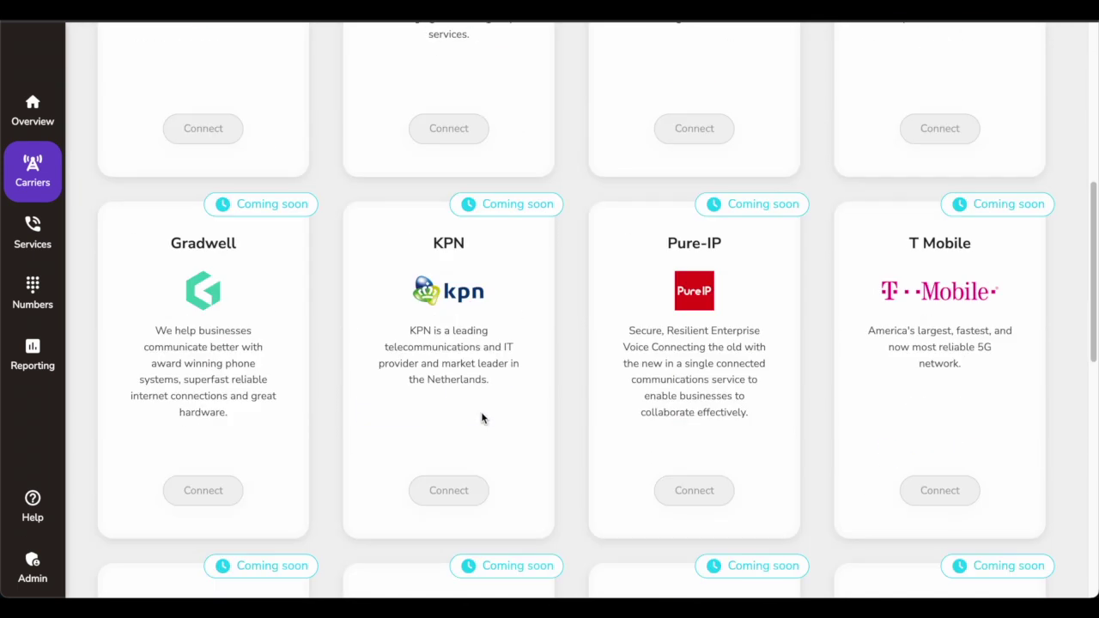
pyautogui.scroll(-1, 481, 412)
pyautogui.scroll(-3, 482, 418)
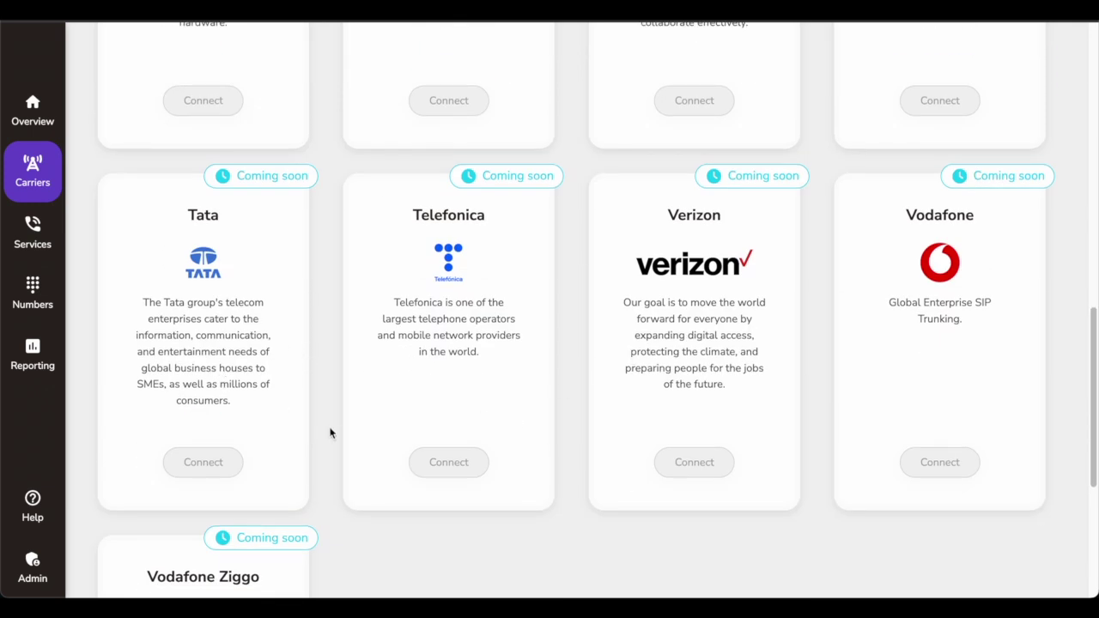
pyautogui.scroll(-3, 330, 433)
pyautogui.scroll(10, 296, 365)
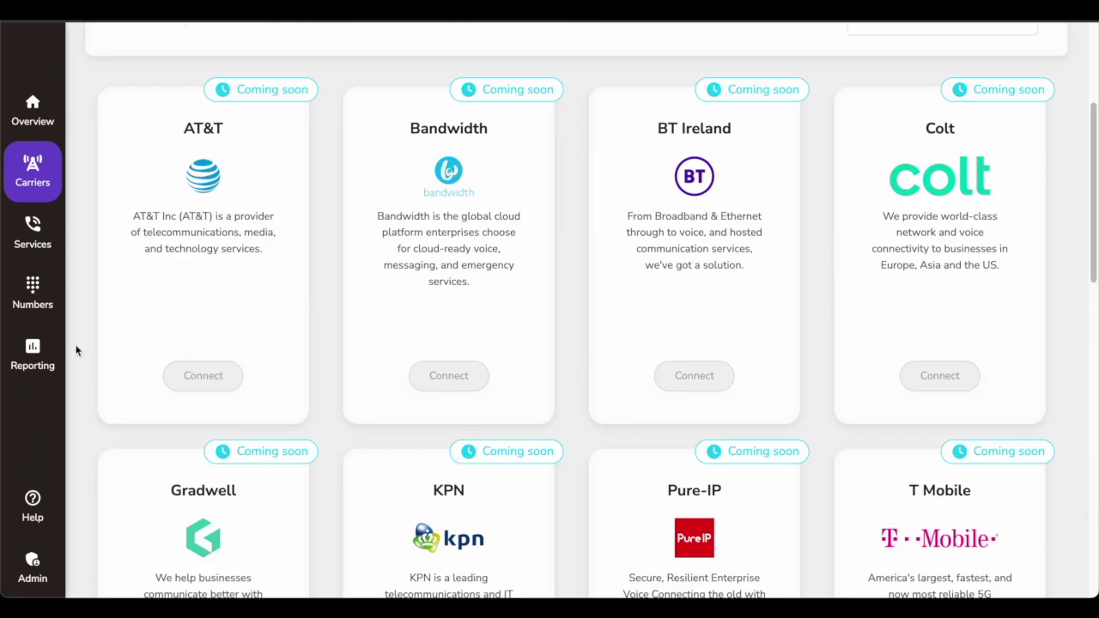
pyautogui.scroll(3, 484, 322)
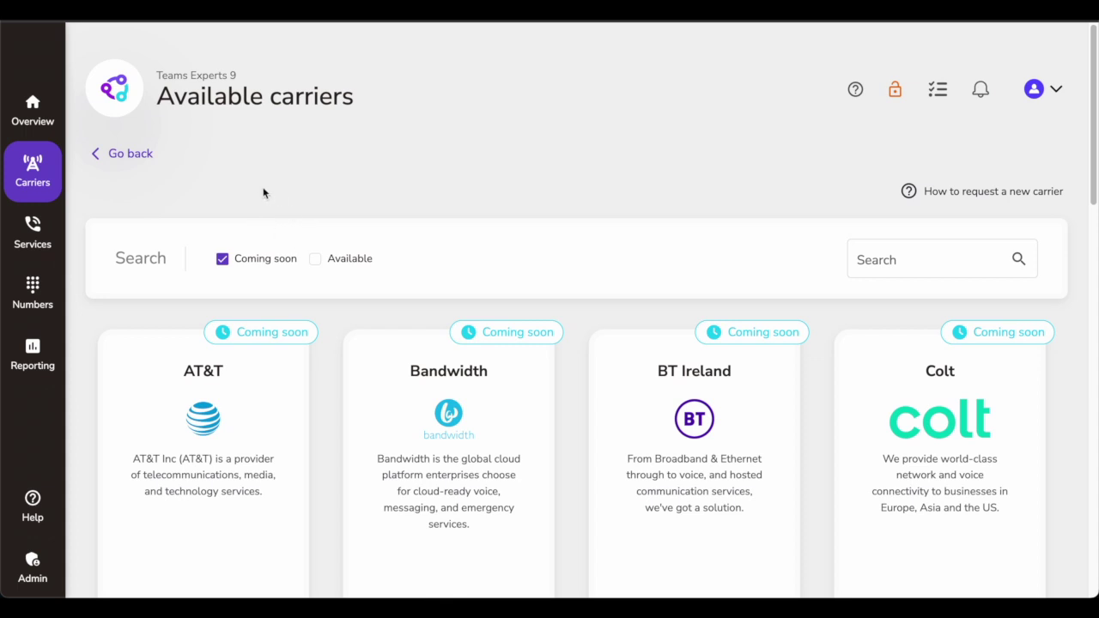
pyautogui.click(144, 155)
pyautogui.scroll(-1, 511, 261)
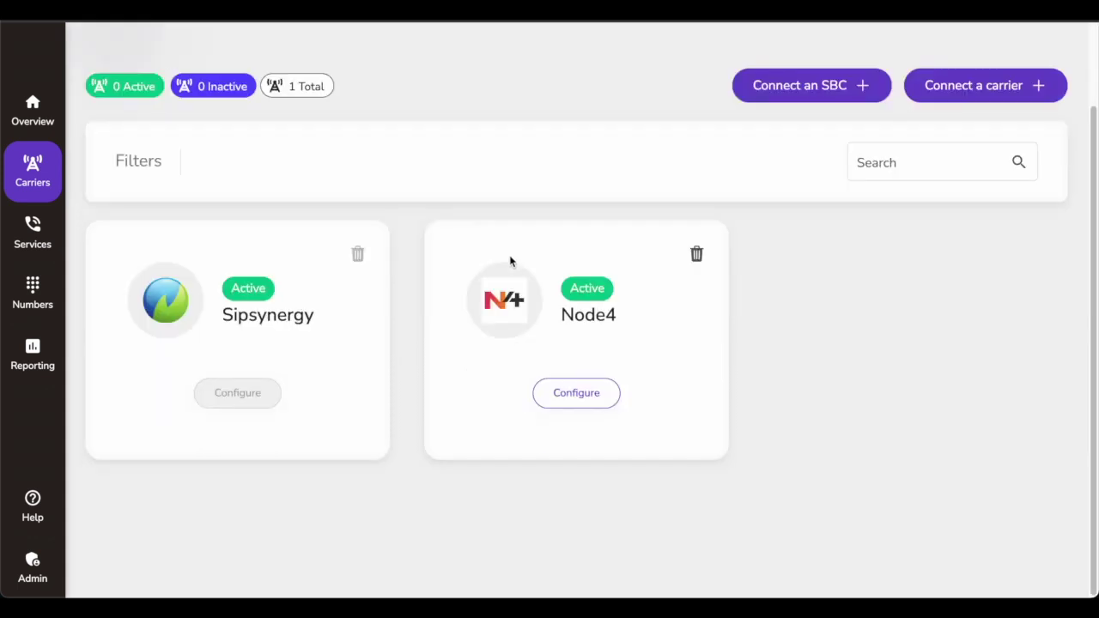
pyautogui.scroll(1, 510, 262)
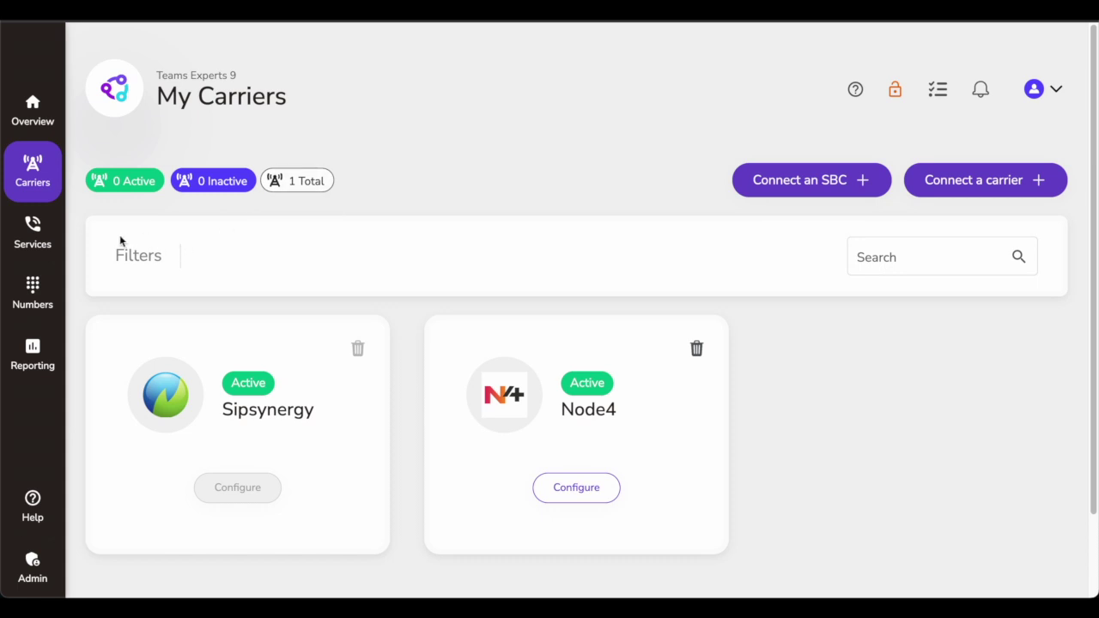
# Step: Go to the services page and look through all the services that can be connected, including the PBX and SIP phone options
pyautogui.click(27, 242)
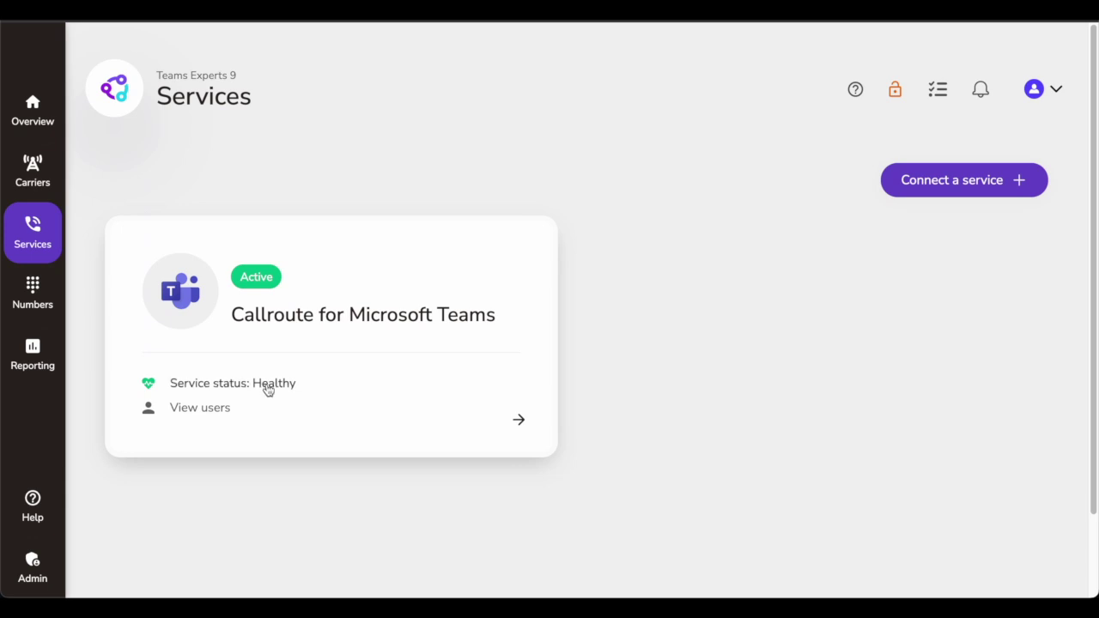
pyautogui.click(974, 188)
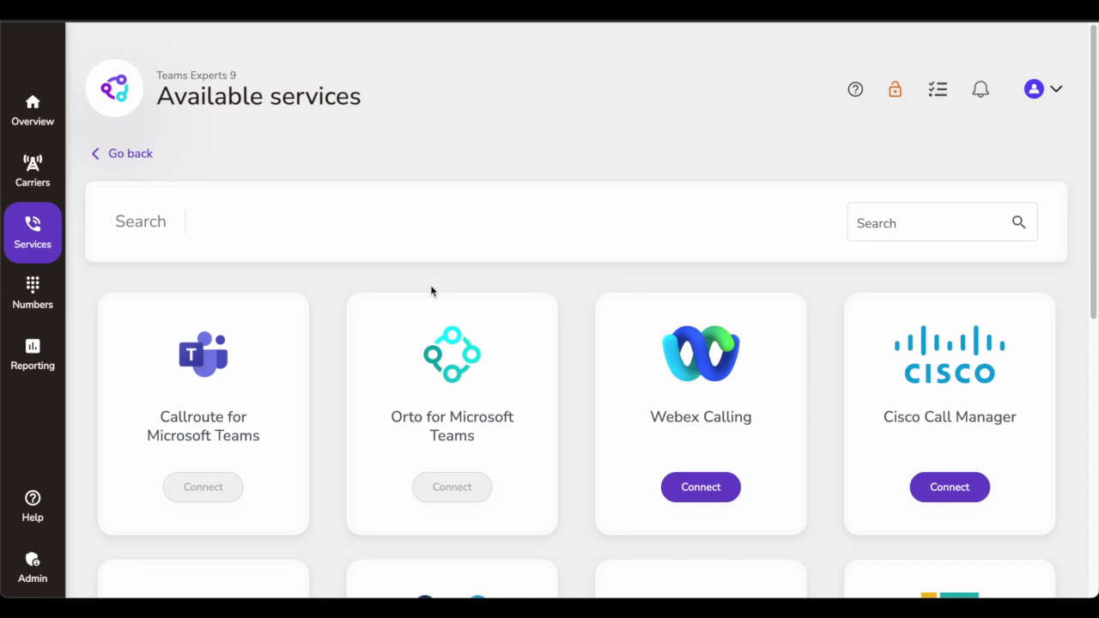
pyautogui.scroll(-1, 540, 350)
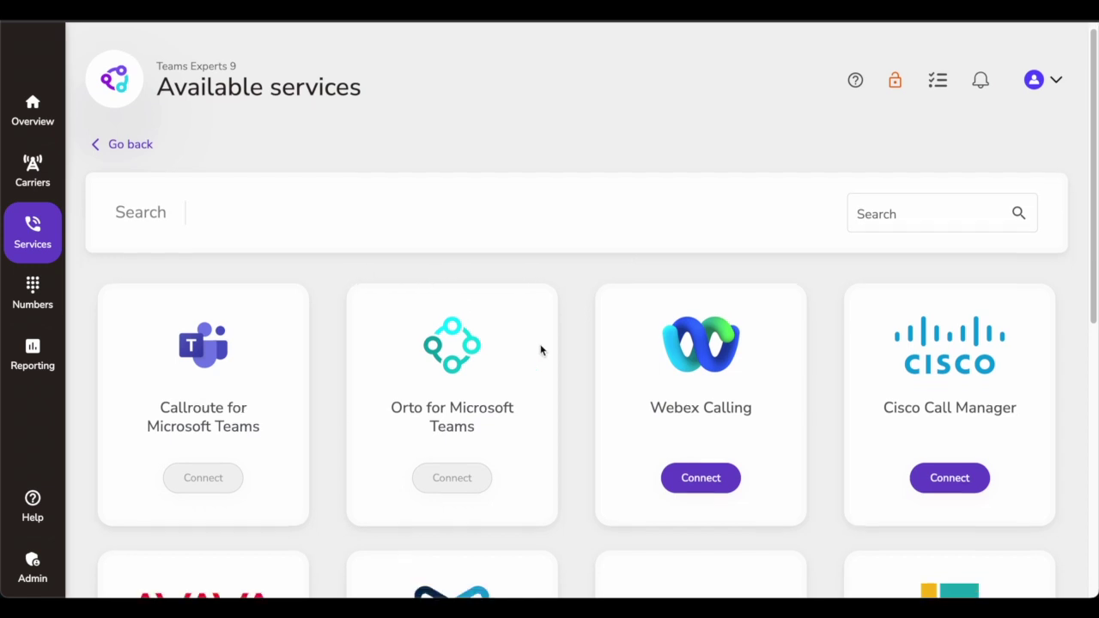
pyautogui.scroll(-2, 540, 351)
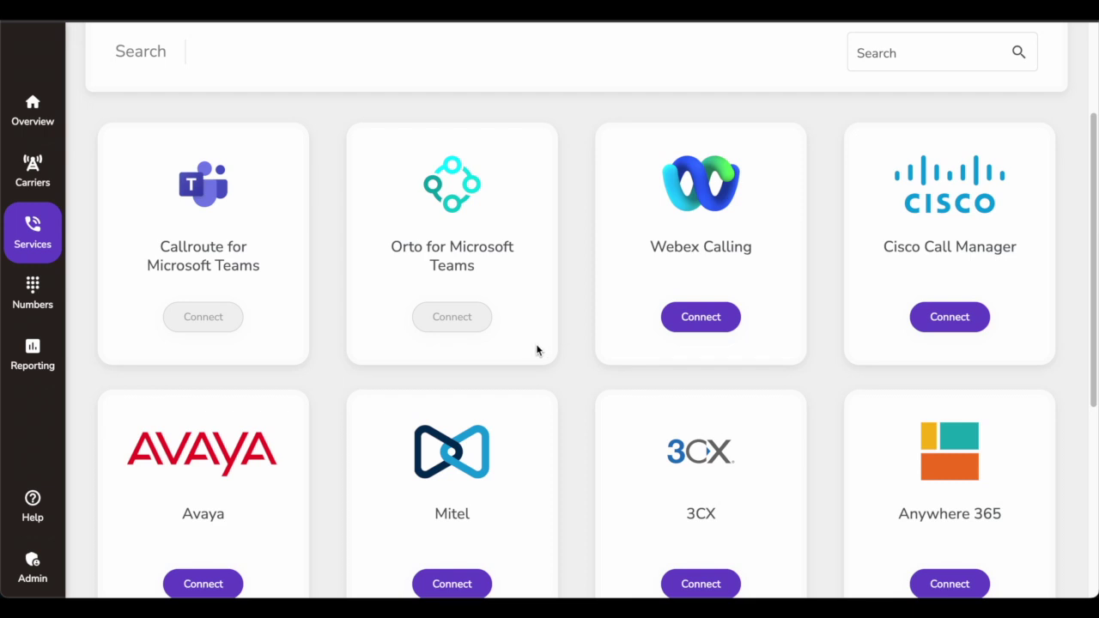
pyautogui.scroll(-1, 550, 345)
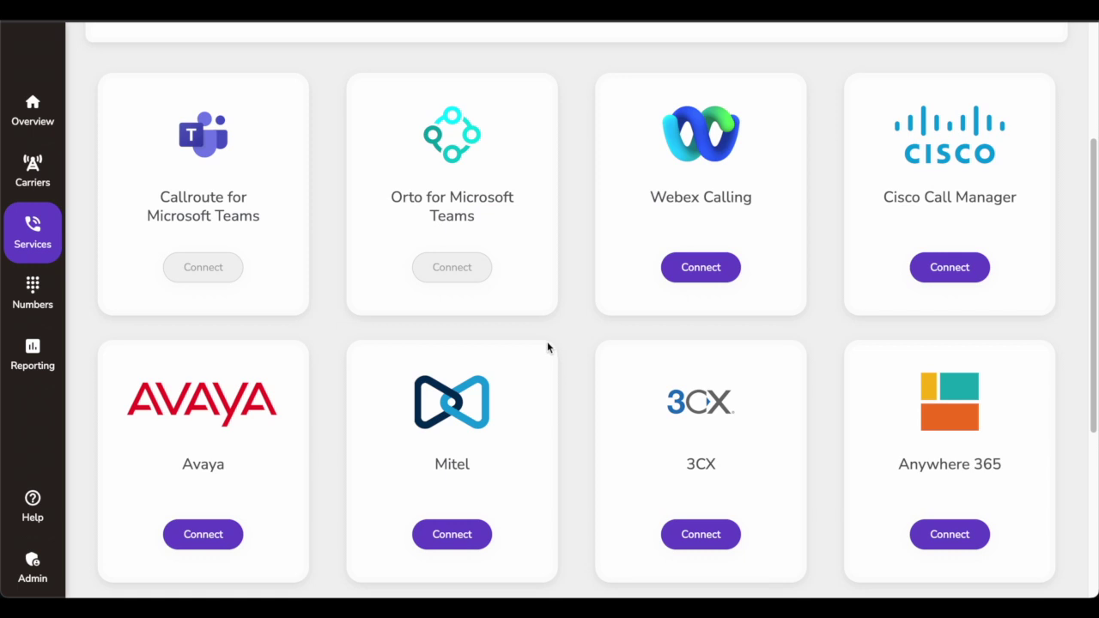
pyautogui.scroll(-1, 548, 342)
pyautogui.scroll(-2, 548, 347)
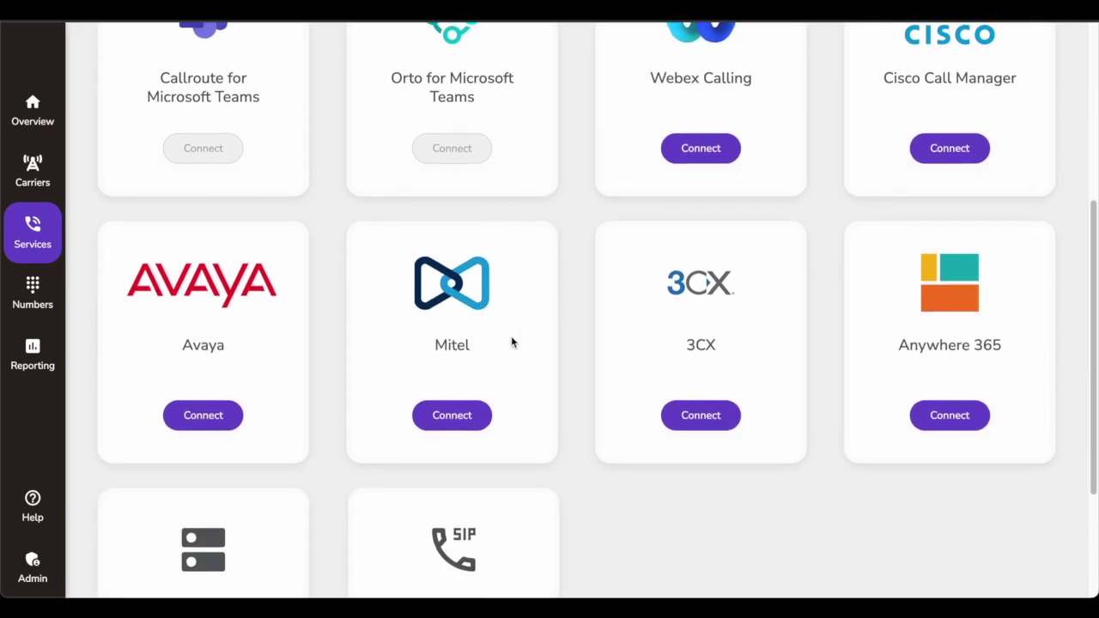
pyautogui.scroll(-3, 509, 342)
pyautogui.scroll(1, 653, 376)
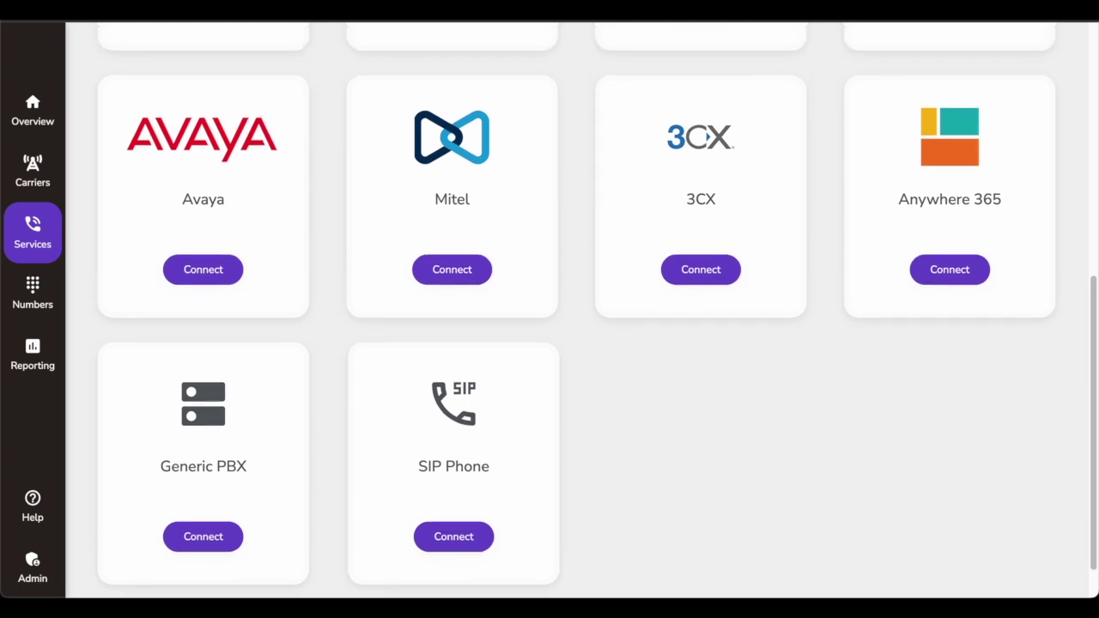
pyautogui.scroll(-1, 652, 382)
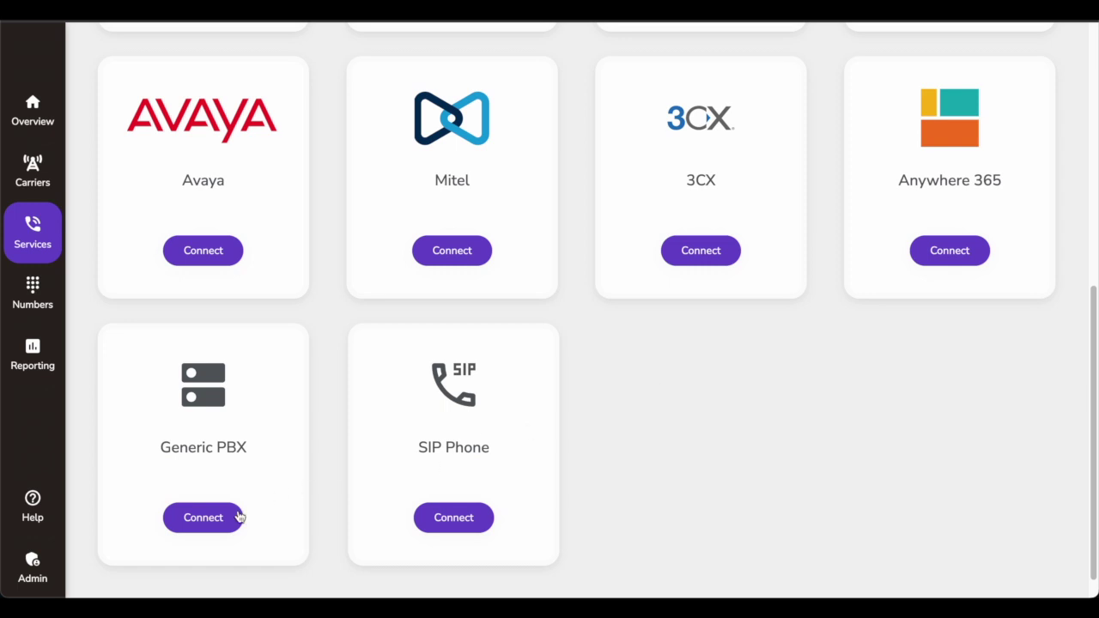
pyautogui.scroll(3, 633, 466)
pyautogui.scroll(-3, 633, 466)
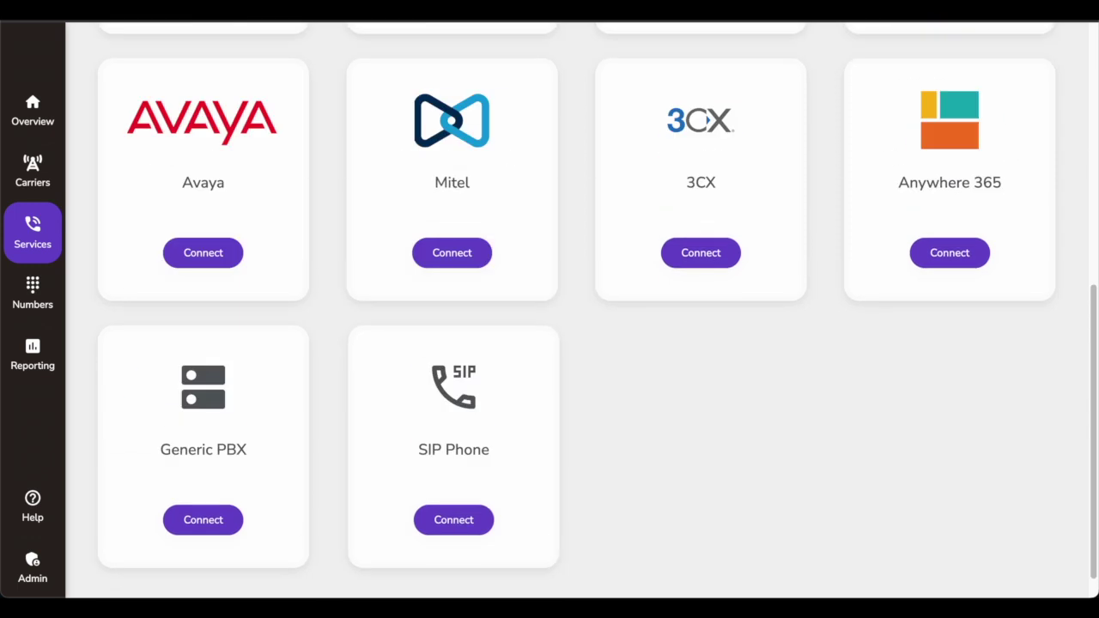
pyautogui.scroll(3, 633, 463)
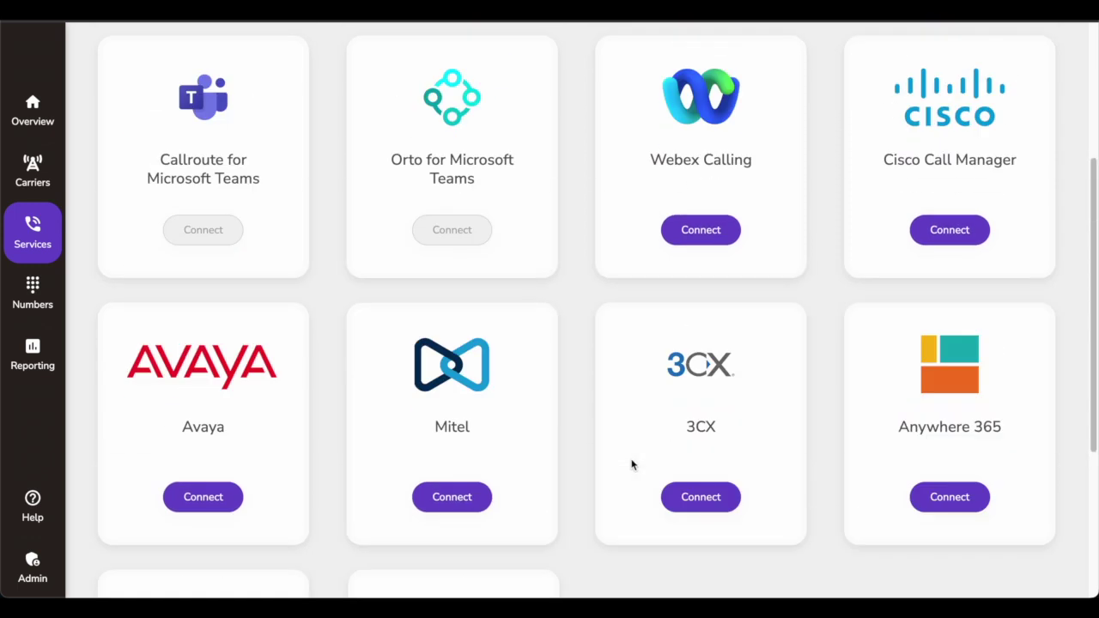
# Step: Examine the form for connecting the Webex Calling service and close it without adding the service
pyautogui.scroll(1, 633, 464)
pyautogui.click(713, 257)
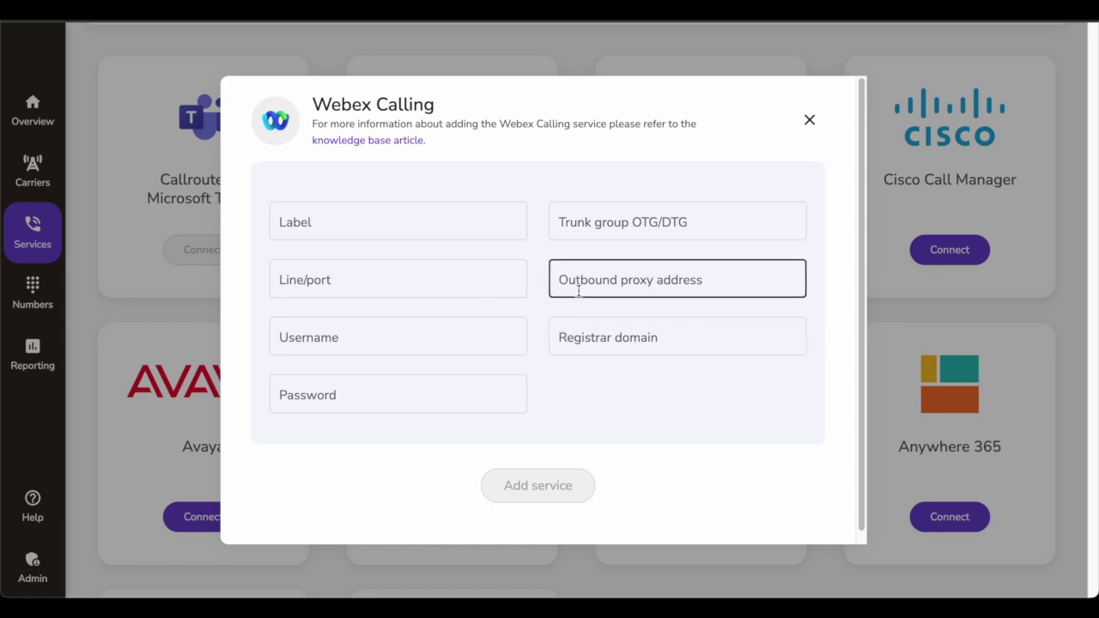
pyautogui.click(810, 121)
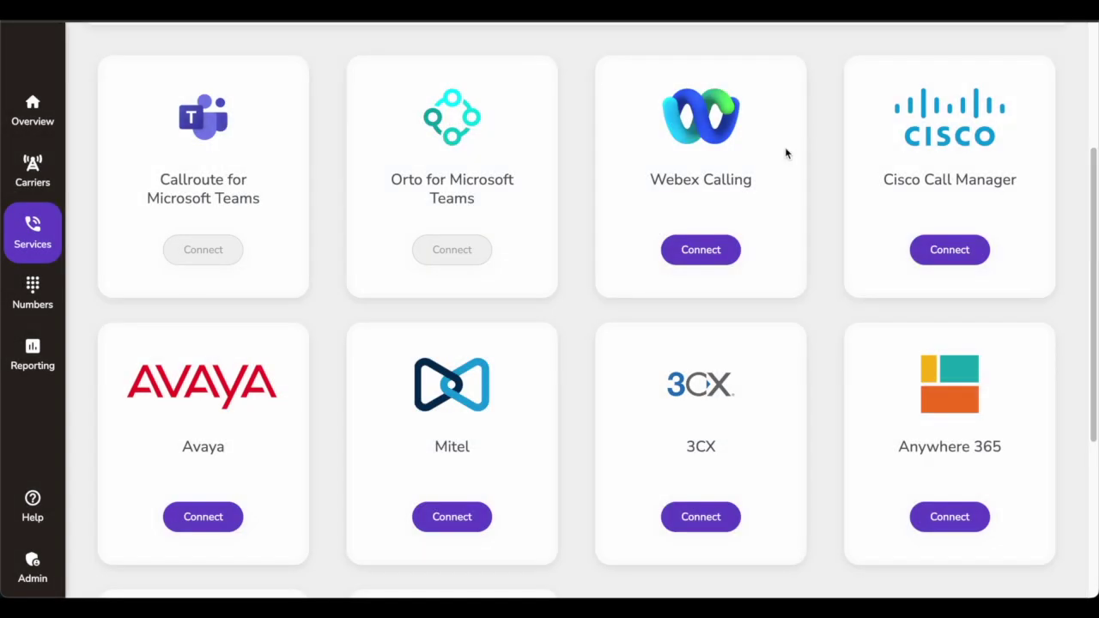
# Step: Examine the Cisco Call Manager connection form, including its gateway protocol choices, and close it without adding the service
pyautogui.click(968, 250)
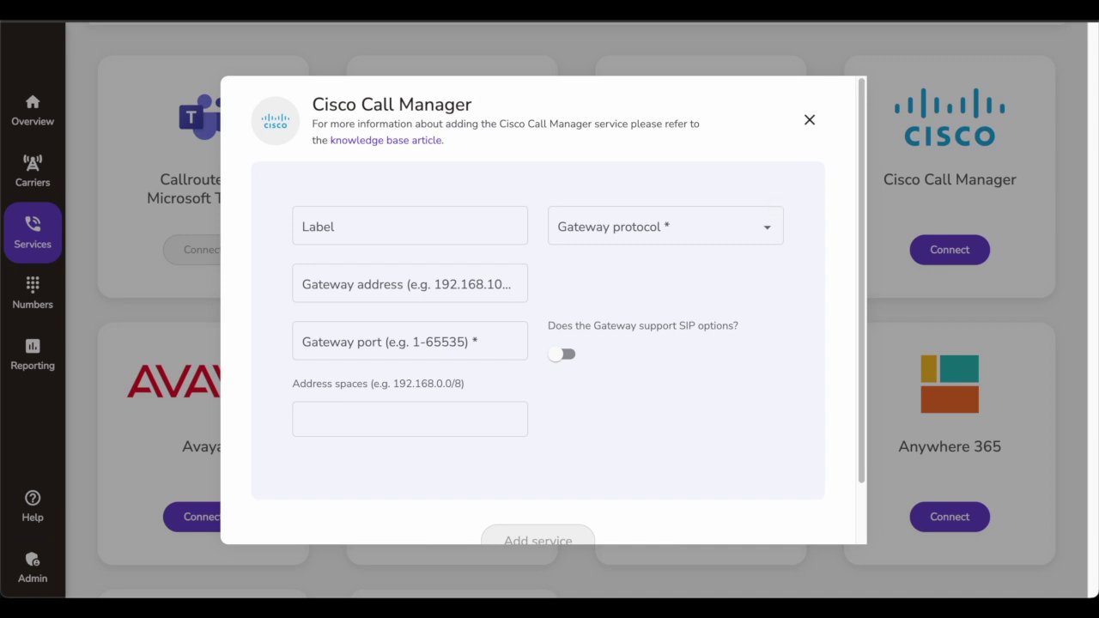
pyautogui.click(768, 227)
pyautogui.click(810, 123)
pyautogui.click(810, 123)
# Step: Examine the form for connecting a Generic PBX and close it without adding the service
pyautogui.scroll(-5, 461, 343)
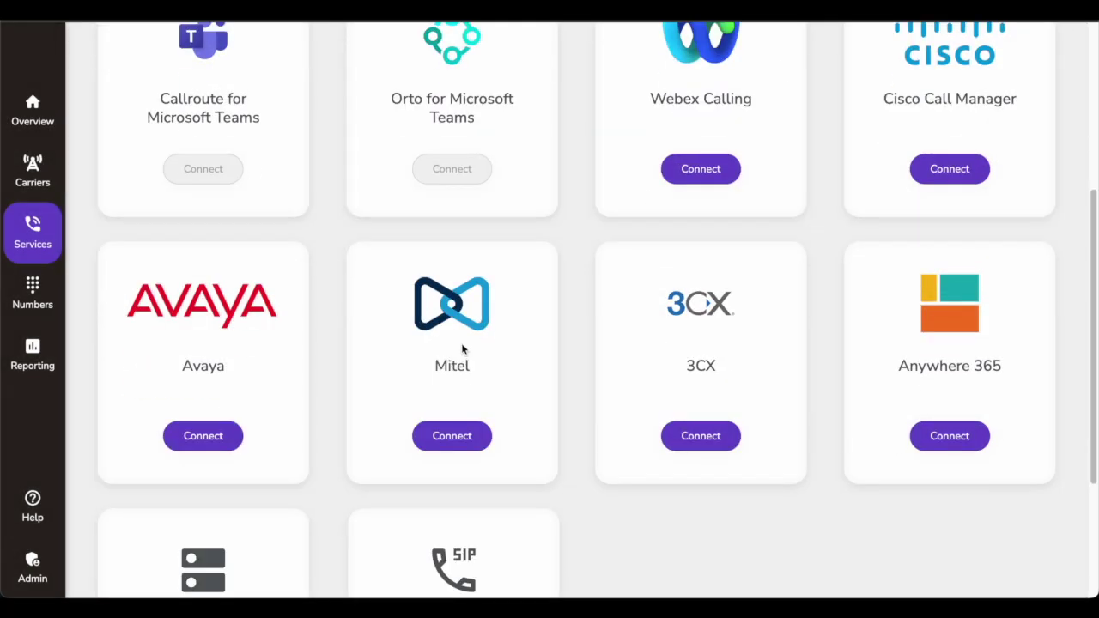
pyautogui.click(202, 485)
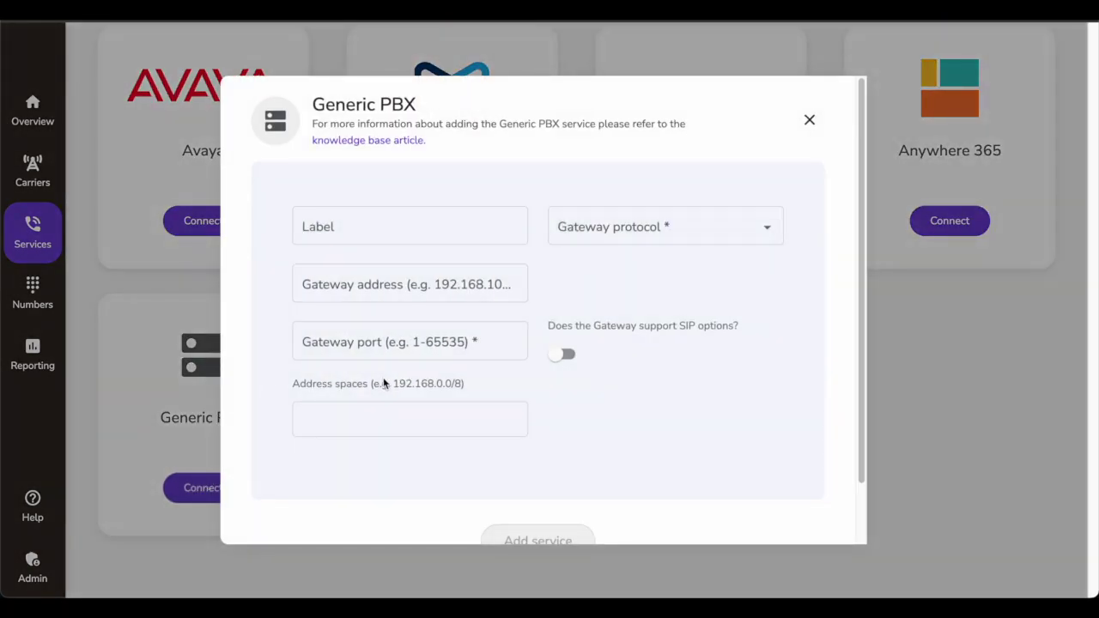
pyautogui.click(810, 120)
pyautogui.scroll(5, 724, 370)
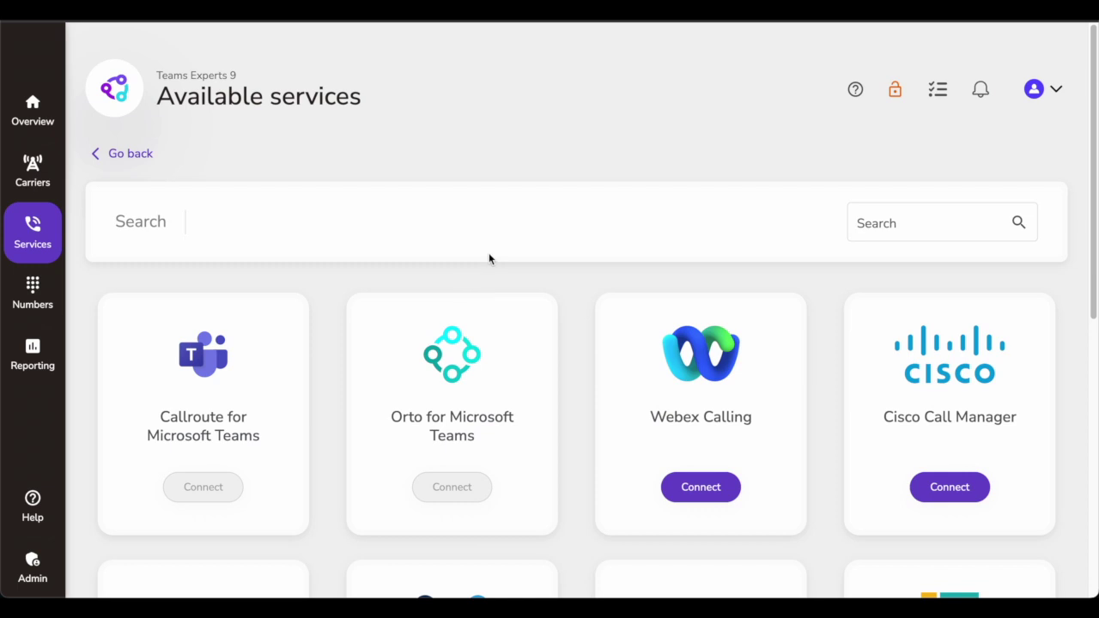
# Step: Return to the connected services and expand the details of the Callroute for Microsoft Teams service
pyautogui.click(145, 159)
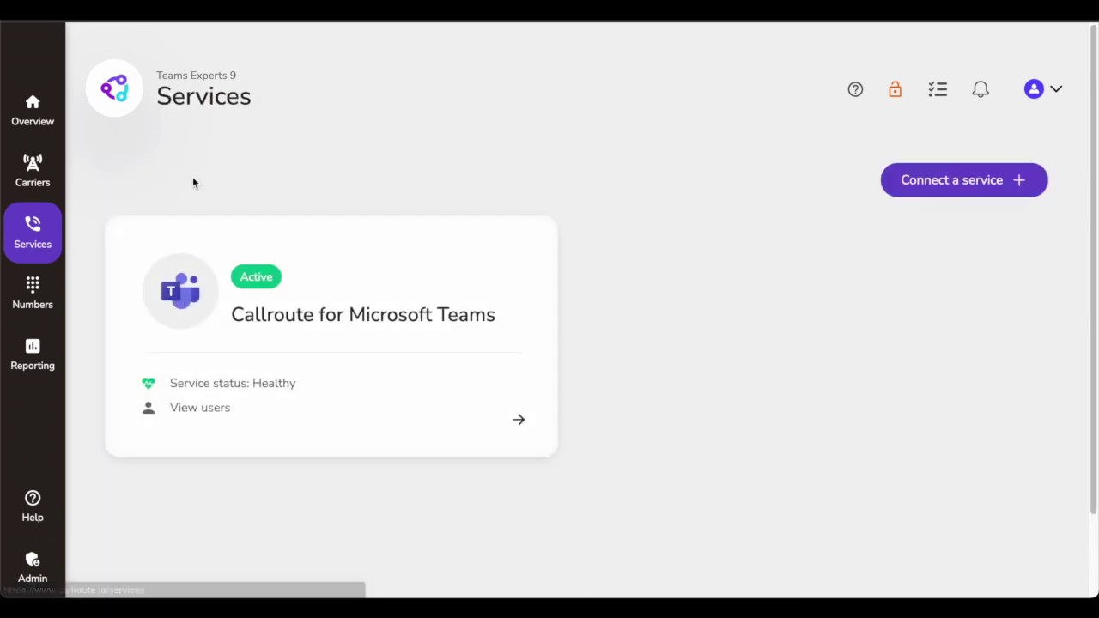
pyautogui.click(498, 418)
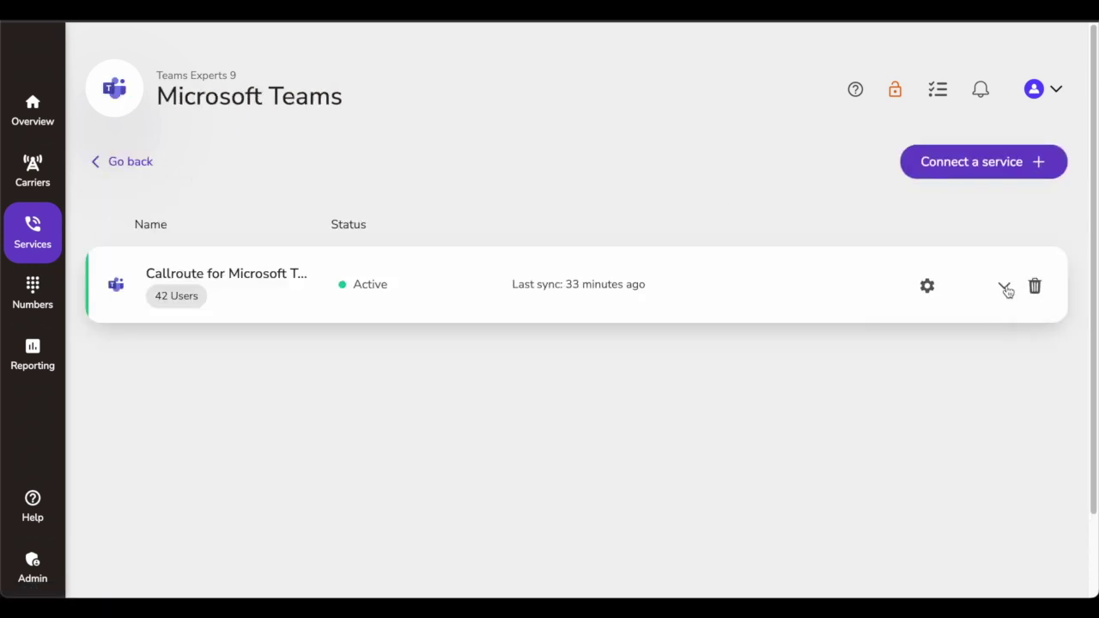
pyautogui.click(1005, 288)
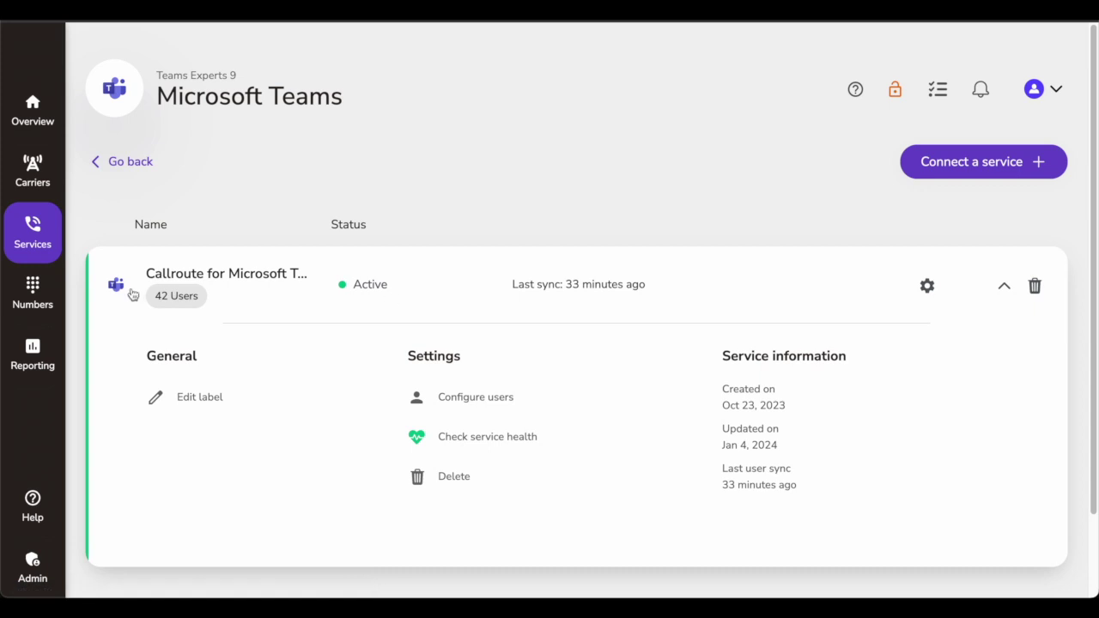
# Step: Go to the number ranges page and examine the Sipsynergy national range and the options for managing numbers
pyautogui.click(38, 307)
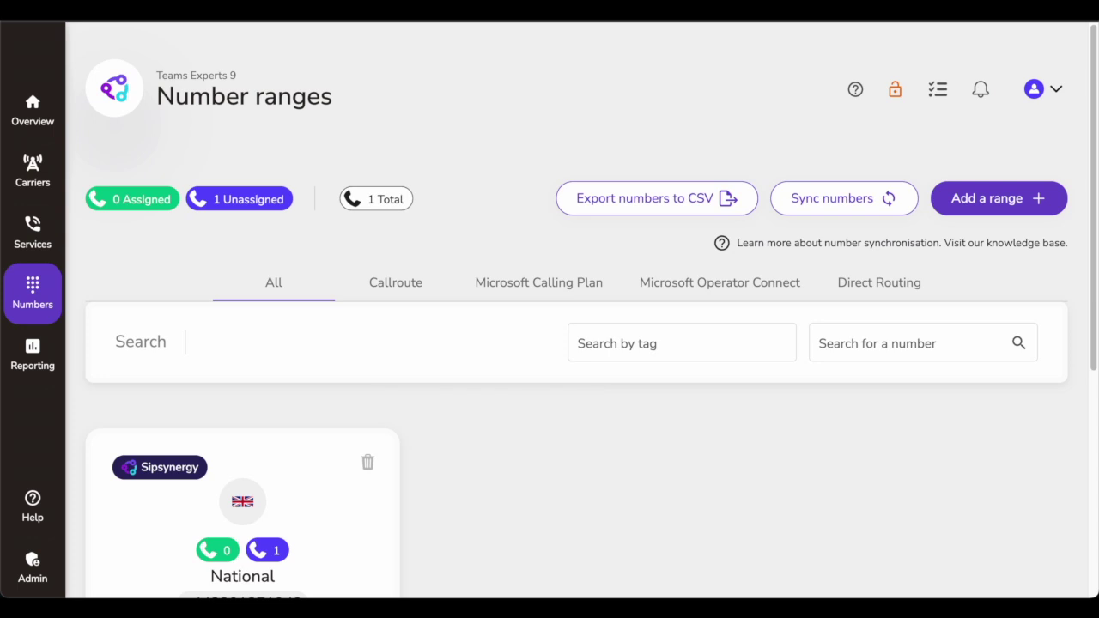
pyautogui.scroll(-1, 590, 392)
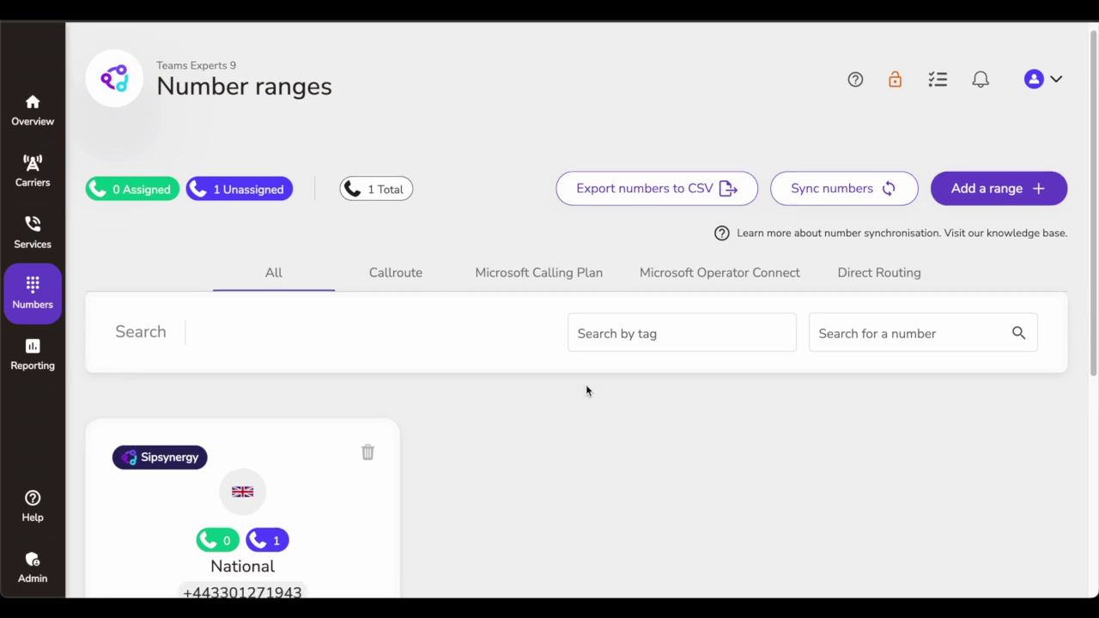
pyautogui.scroll(-1, 570, 416)
pyautogui.scroll(-3, 558, 412)
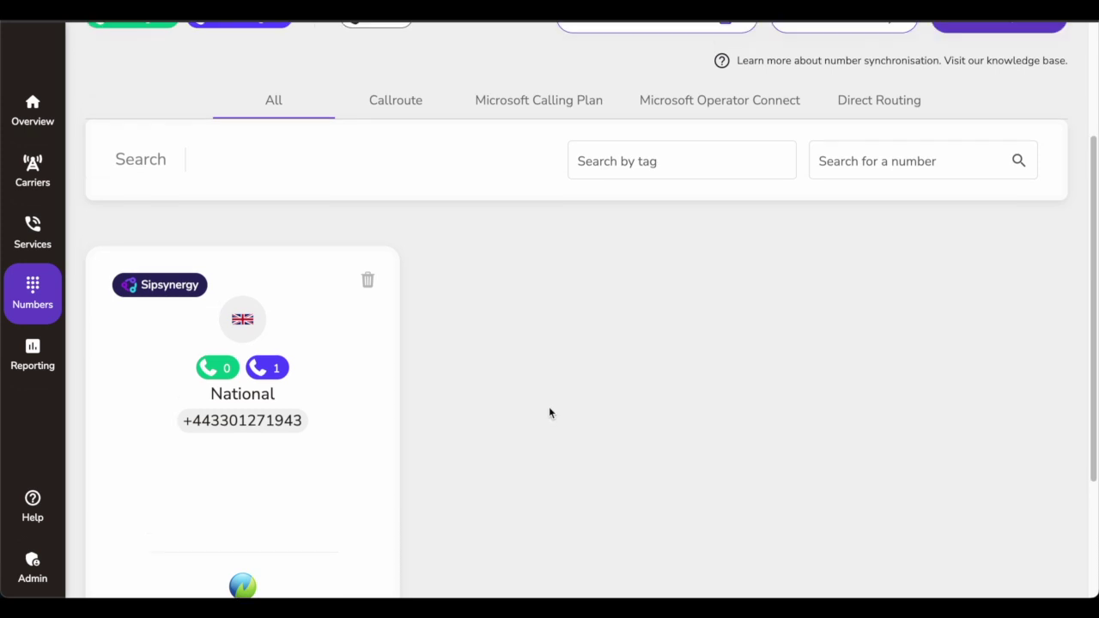
pyautogui.scroll(-2, 550, 412)
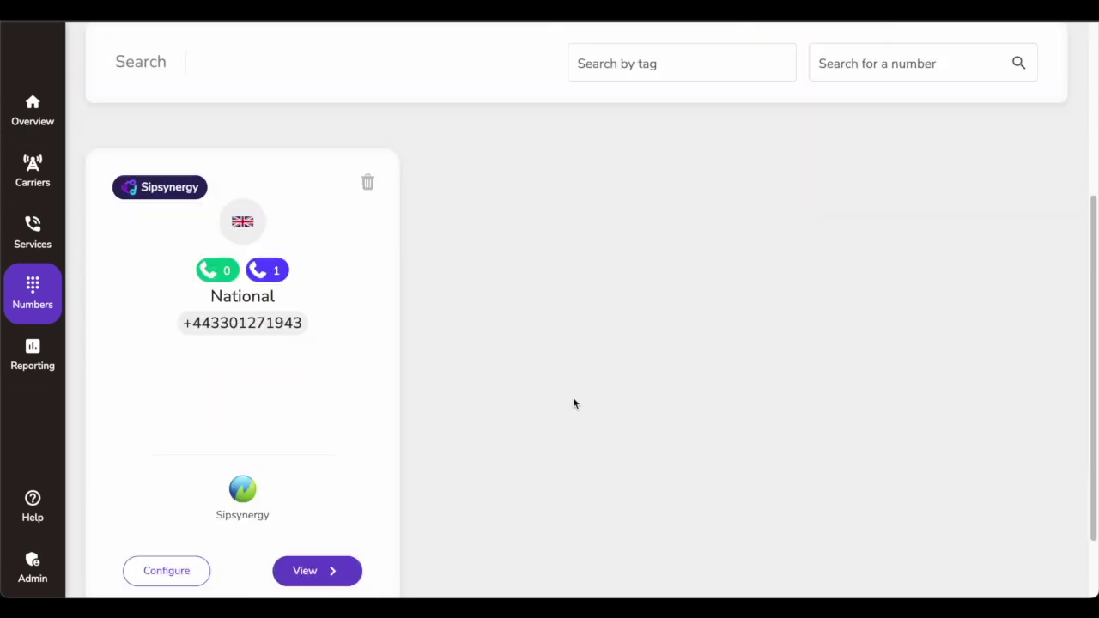
pyautogui.scroll(1, 515, 290)
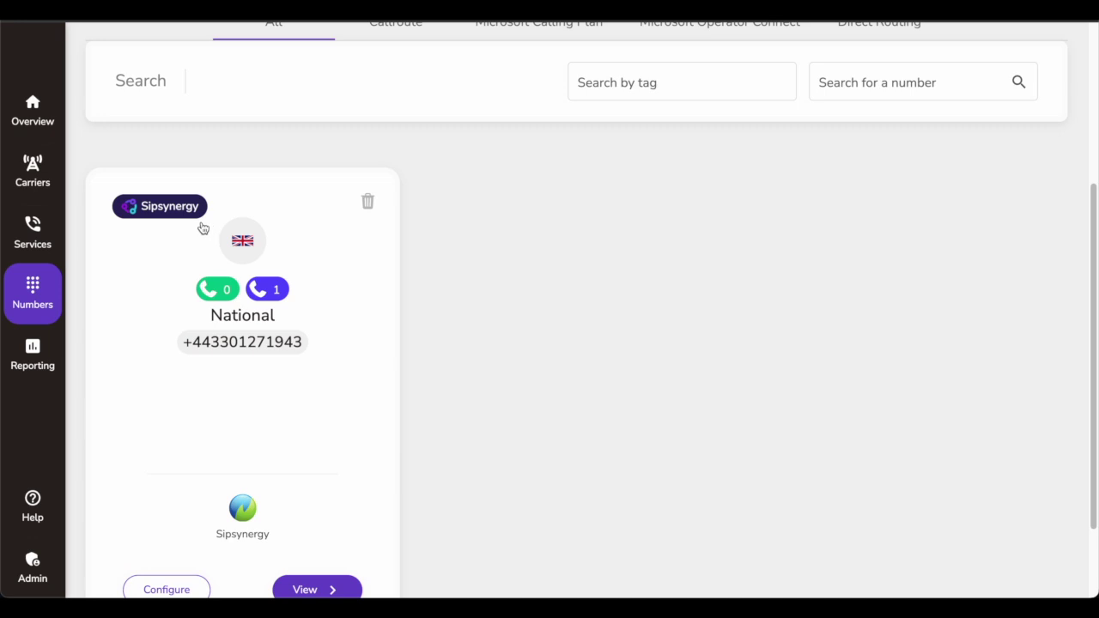
pyautogui.scroll(1, 355, 278)
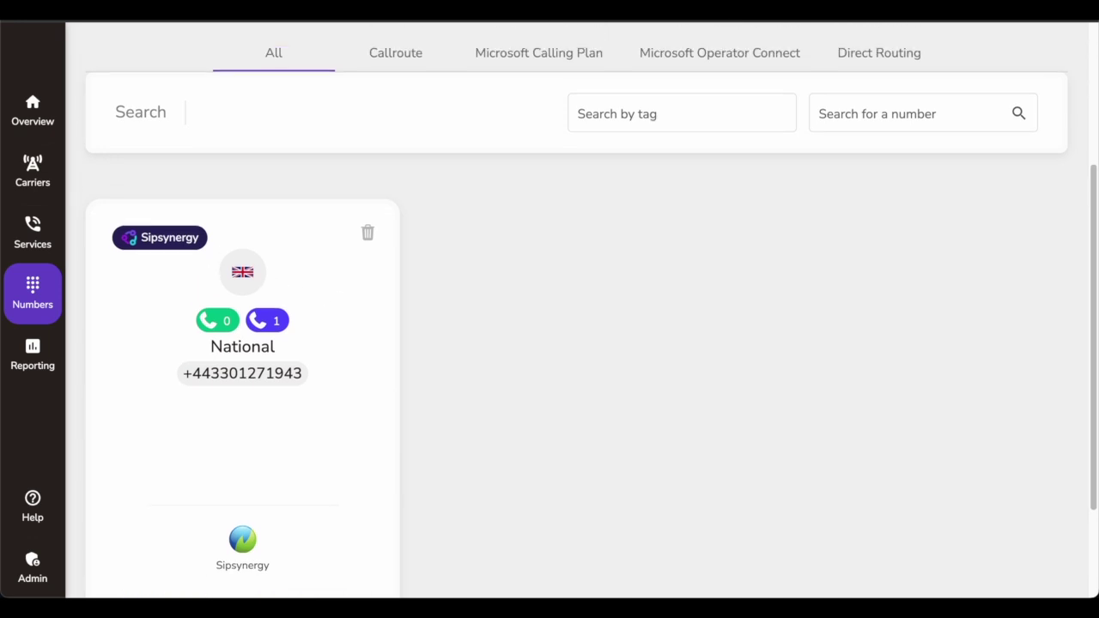
pyautogui.scroll(1, 358, 284)
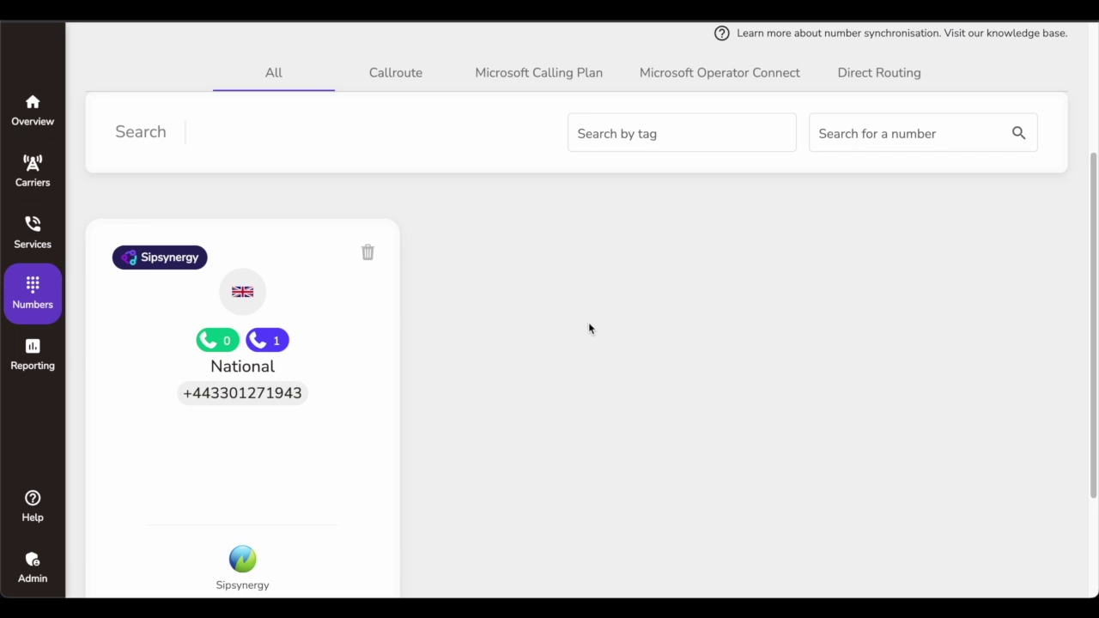
pyautogui.scroll(3, 589, 328)
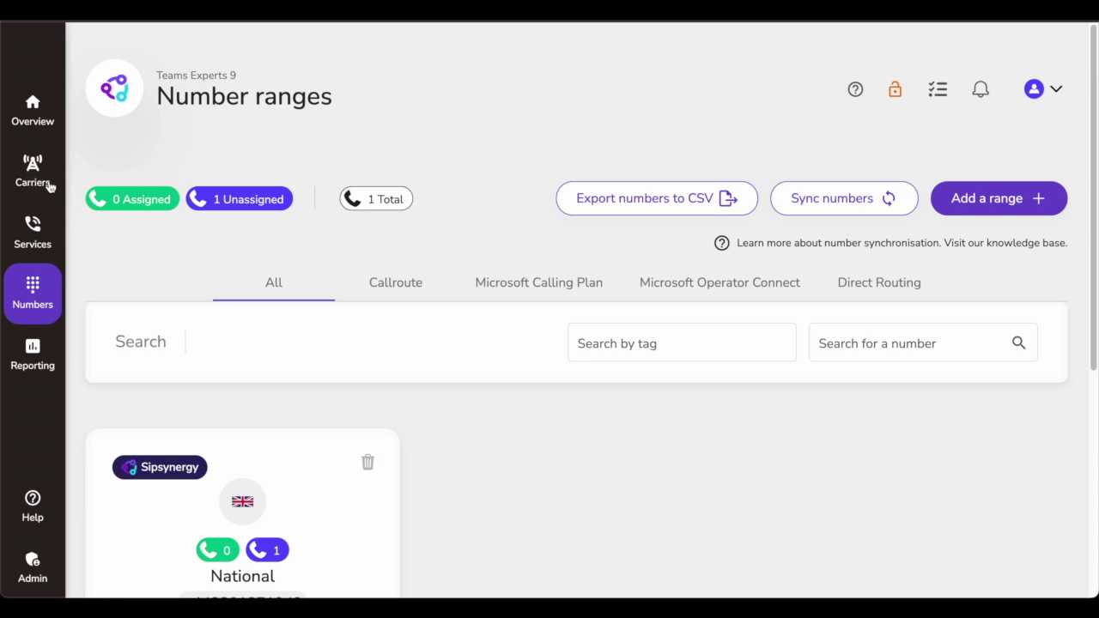
# Step: Examine the form for adding a number range with Microsoft Direct Routing as the provider, and close it without adding a range
pyautogui.click(981, 203)
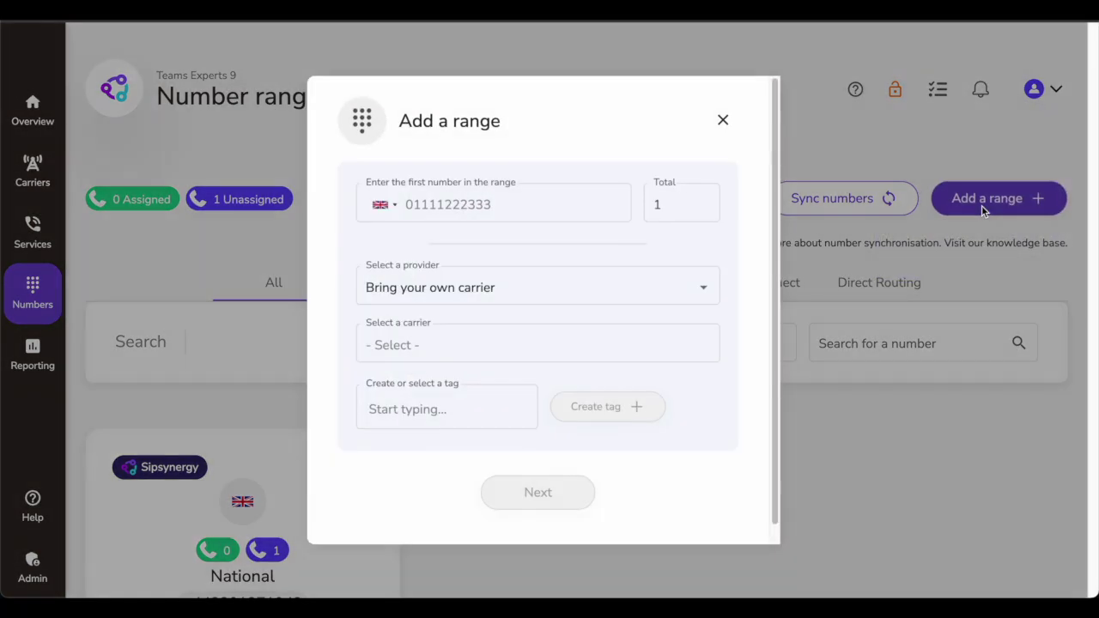
pyautogui.click(470, 190)
pyautogui.click(459, 199)
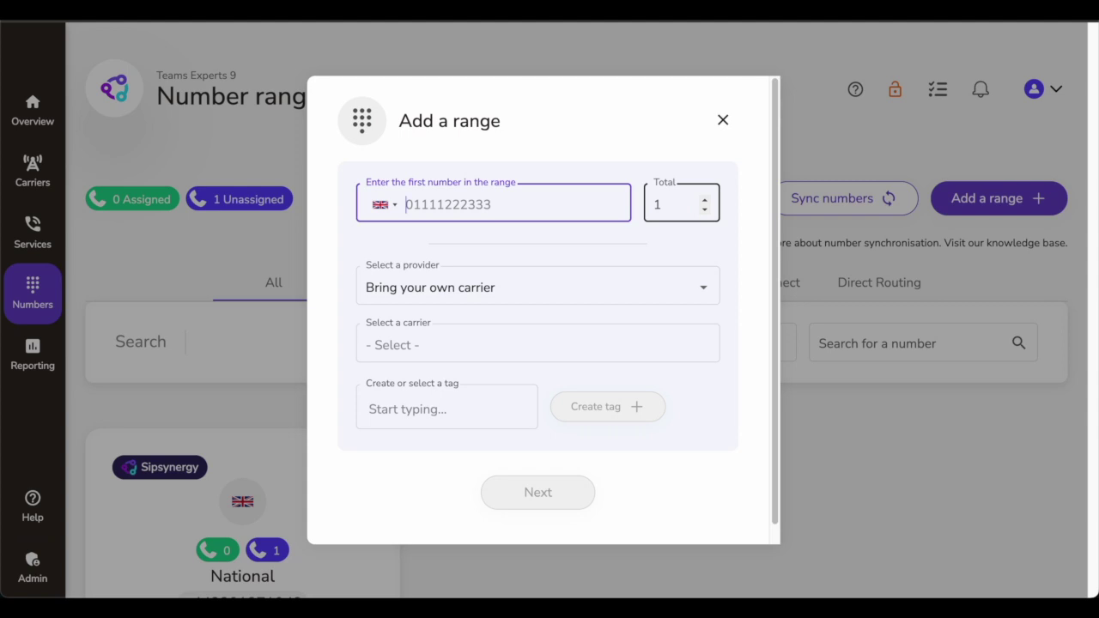
pyautogui.click(469, 296)
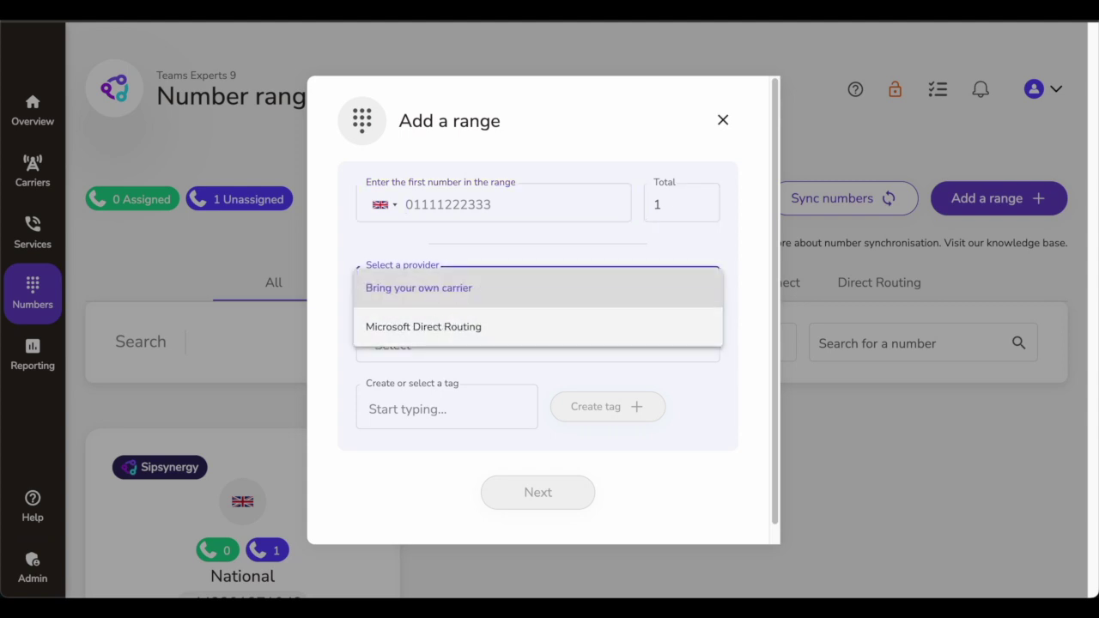
pyautogui.click(443, 326)
pyautogui.scroll(-2, 443, 344)
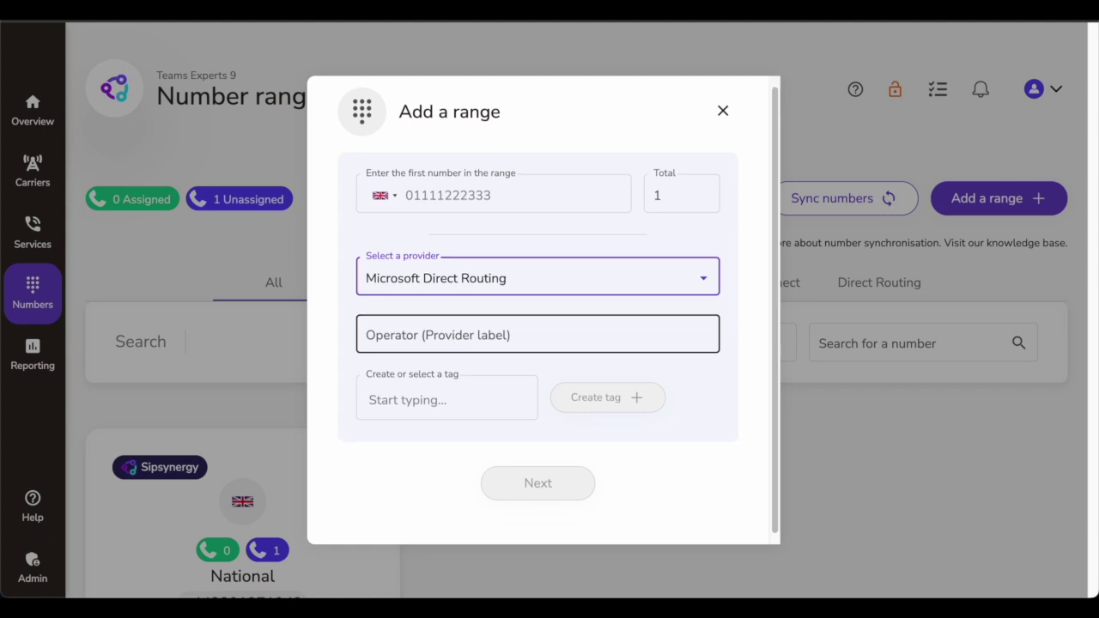
pyautogui.click(453, 322)
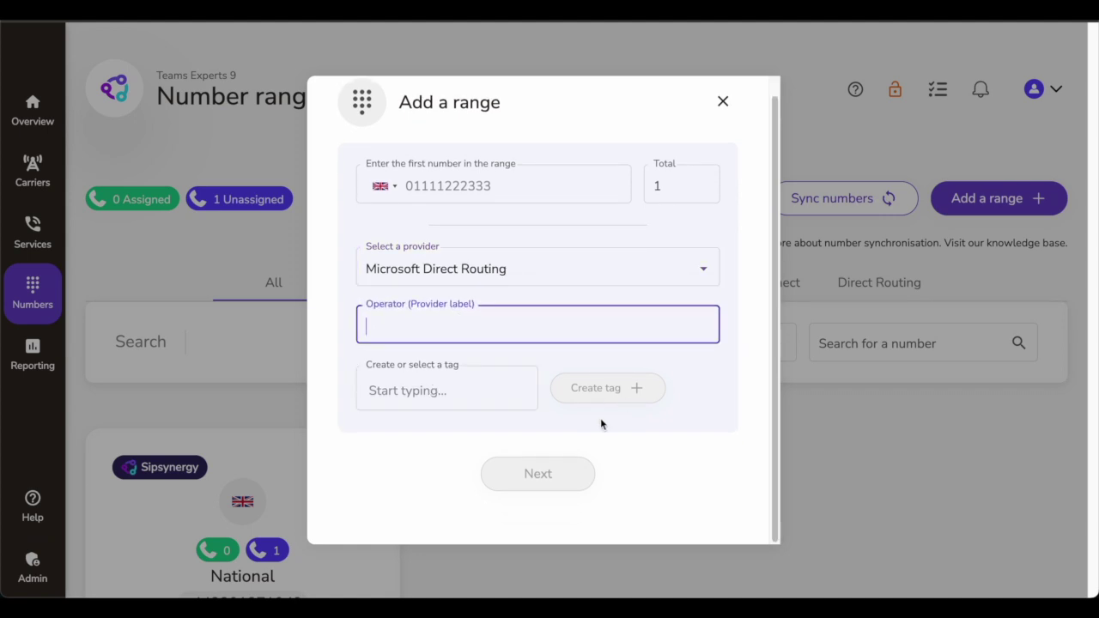
pyautogui.click(724, 107)
# Step: Look through the number ranges by type, including Callroute, Microsoft Calling Plan, Microsoft Operator Connect and Direct Routing, and return to all ranges
pyautogui.scroll(-3, 564, 404)
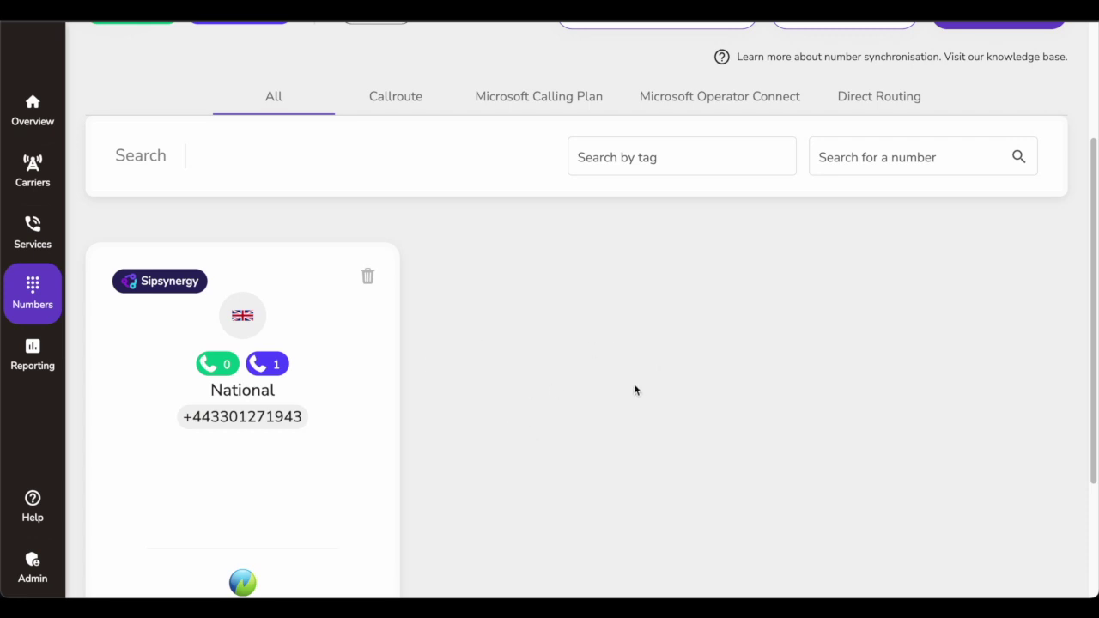
pyautogui.scroll(1, 637, 384)
pyautogui.scroll(3, 637, 384)
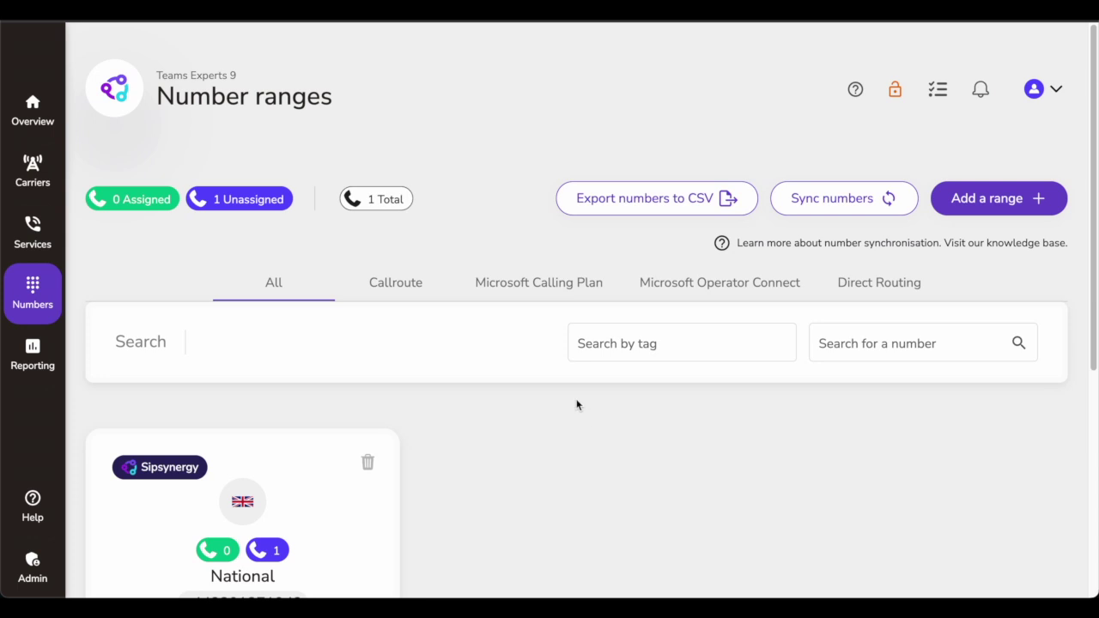
pyautogui.click(417, 294)
pyautogui.scroll(-3, 442, 311)
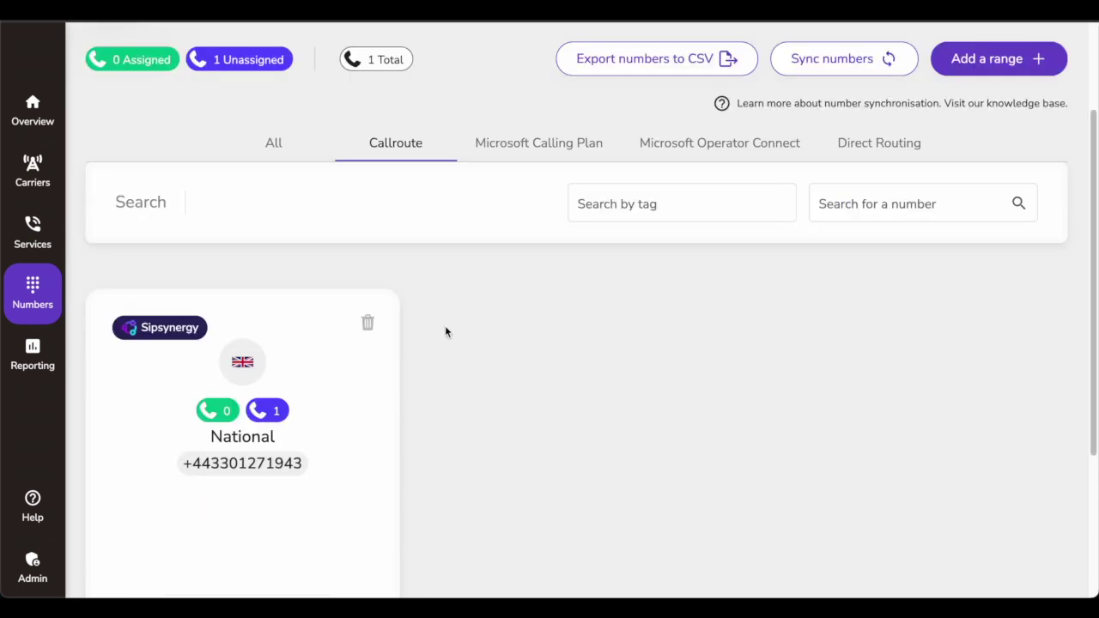
pyautogui.click(566, 156)
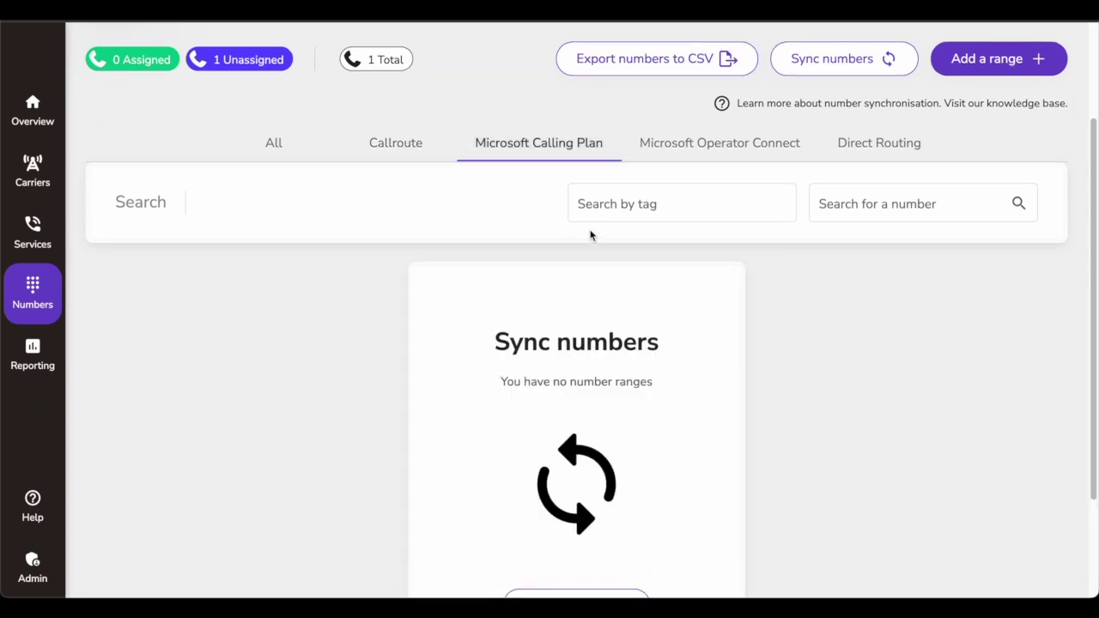
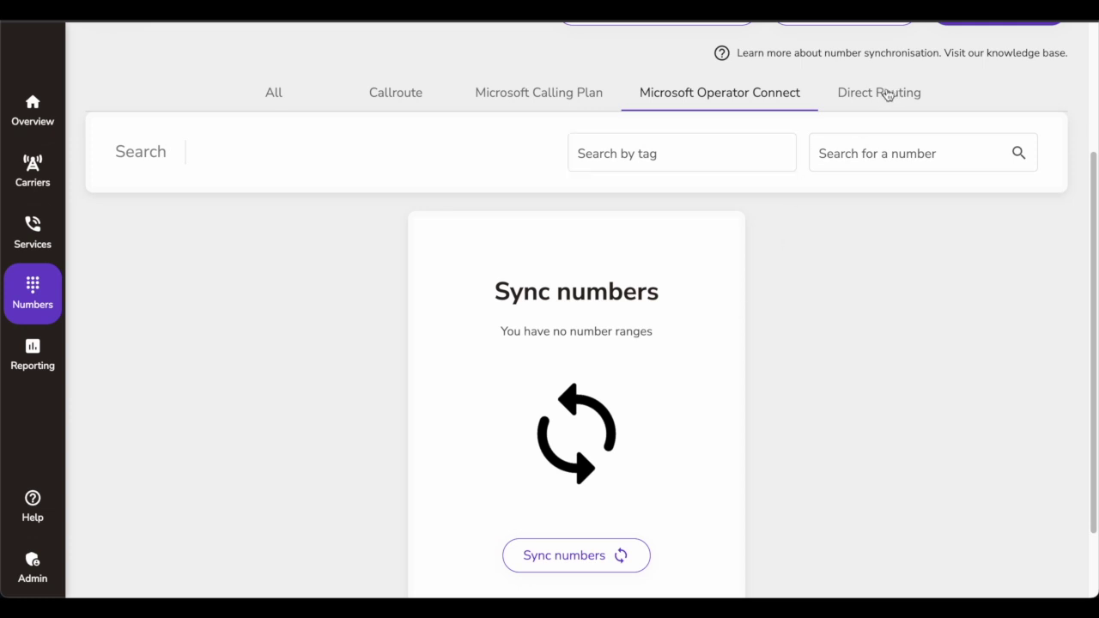
pyautogui.click(888, 94)
pyautogui.scroll(-3, 689, 292)
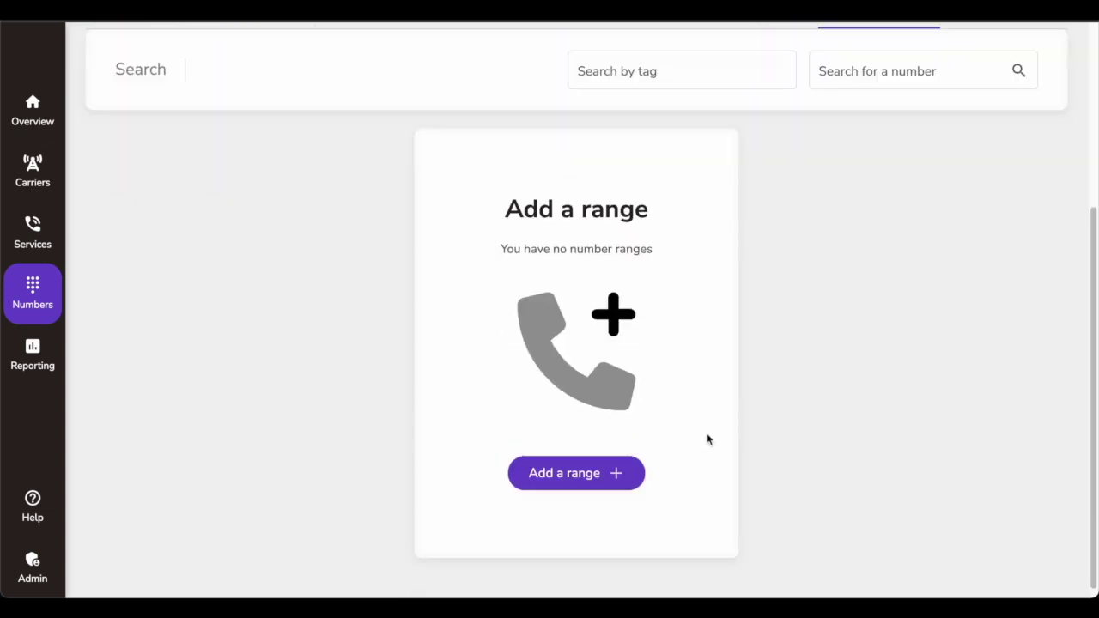
pyautogui.scroll(2, 713, 329)
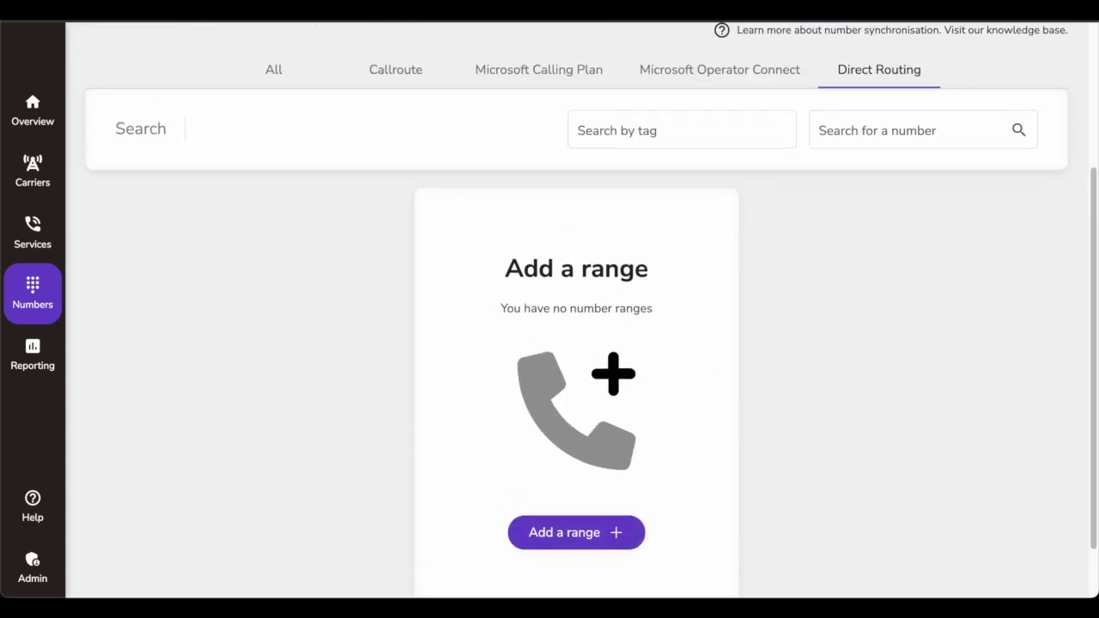
pyautogui.click(287, 82)
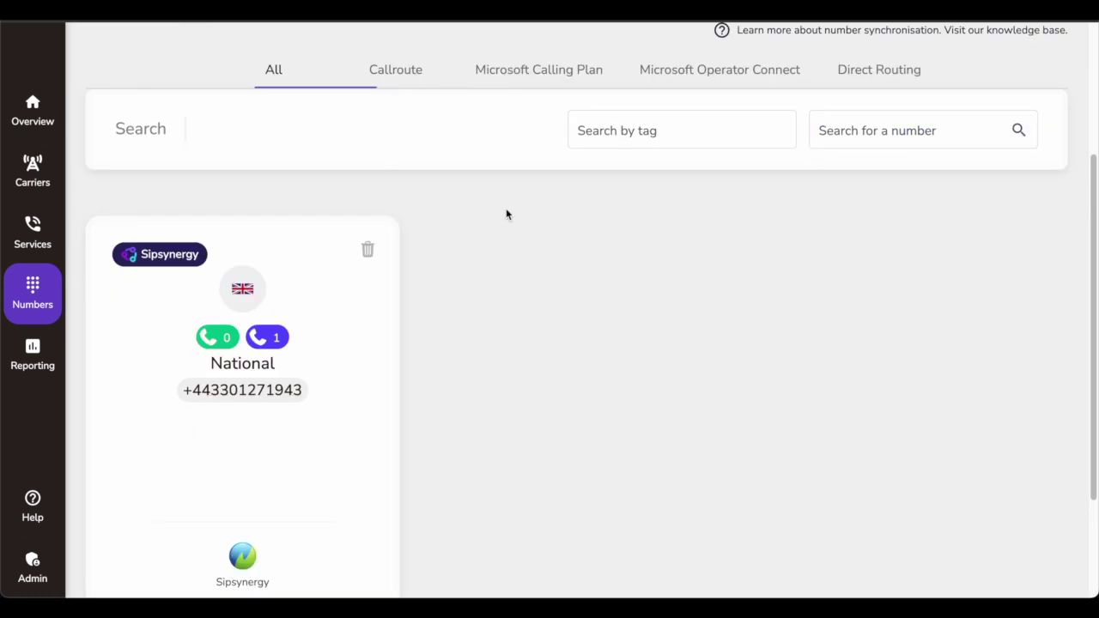
pyautogui.scroll(3, 824, 318)
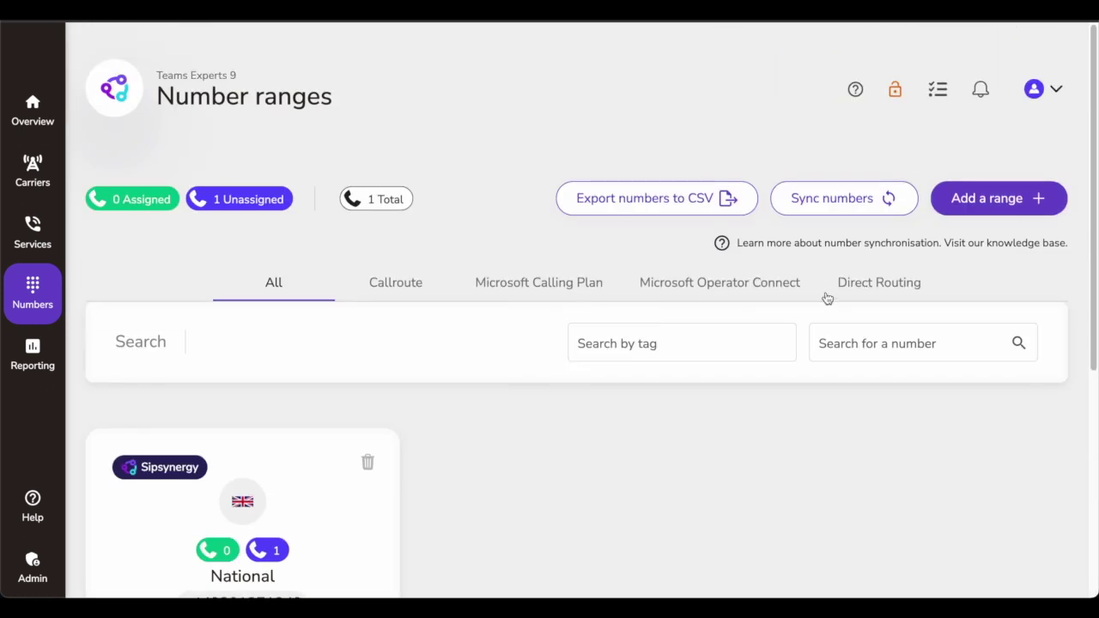
# Step: View the add-range form from the Direct Routing number list and close it without adding a range
pyautogui.click(883, 284)
pyautogui.scroll(-3, 653, 429)
pyautogui.click(592, 568)
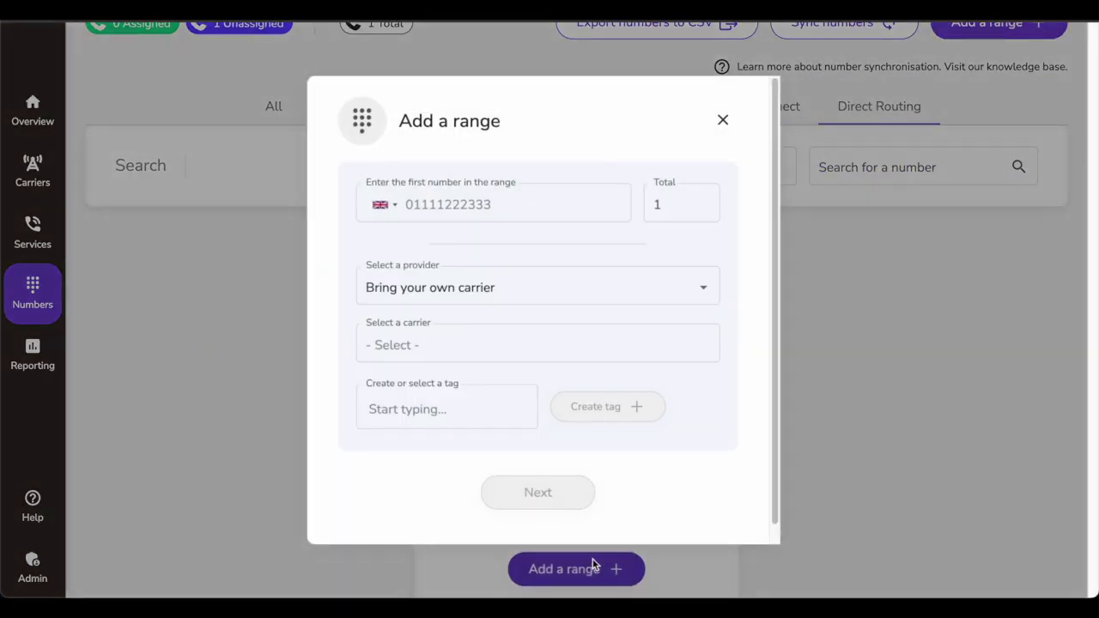
pyautogui.click(810, 374)
pyautogui.click(754, 115)
# Step: Sync the numbers from the Microsoft Operator Connect ranges, check the sync's progress in the task manager and close it
pyautogui.scroll(-2, 626, 358)
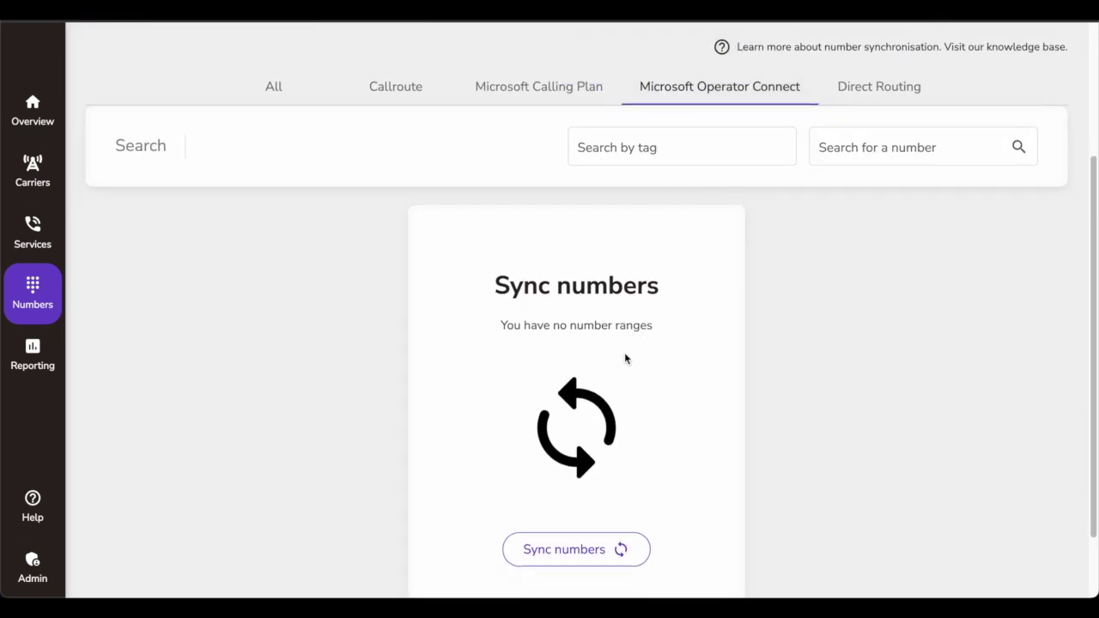
pyautogui.click(578, 486)
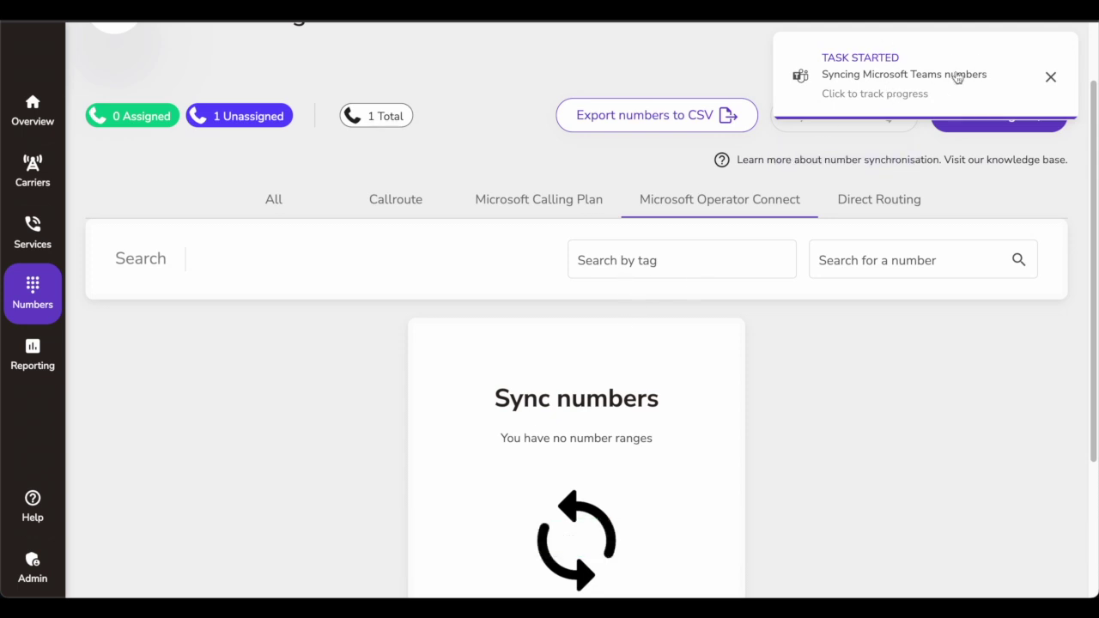
pyautogui.click(904, 108)
pyautogui.scroll(-1, 852, 371)
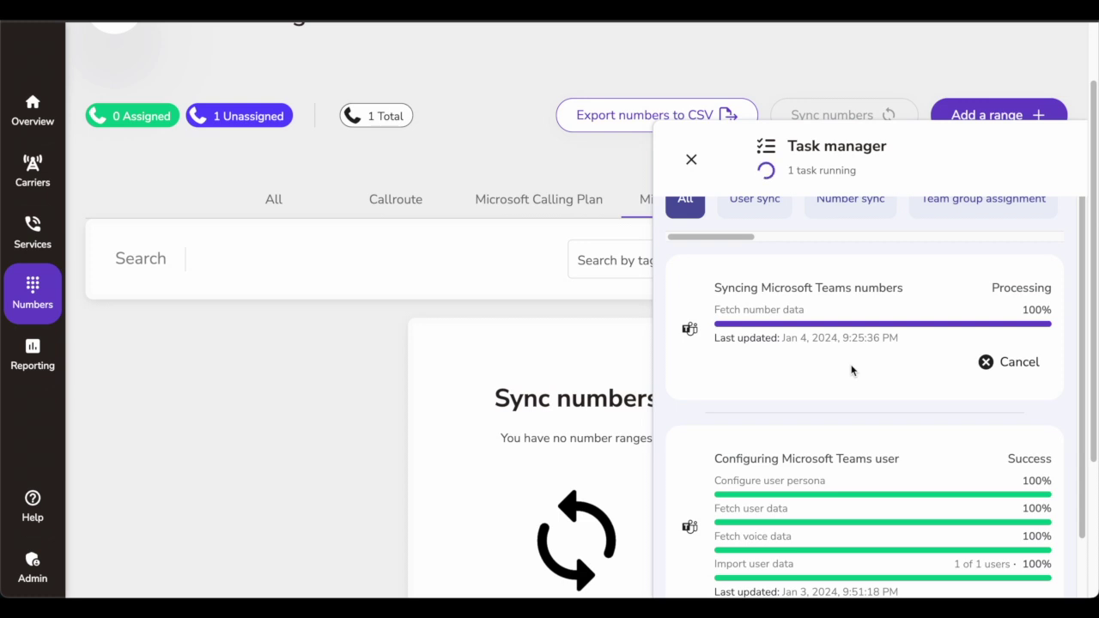
pyautogui.scroll(-2, 853, 372)
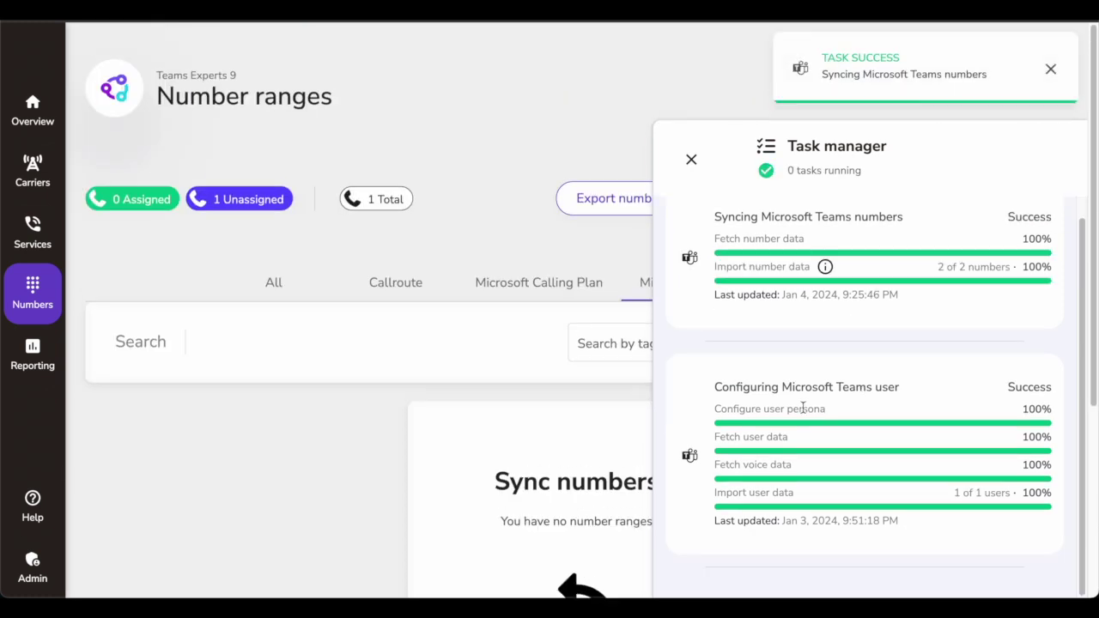
pyautogui.scroll(-3, 522, 434)
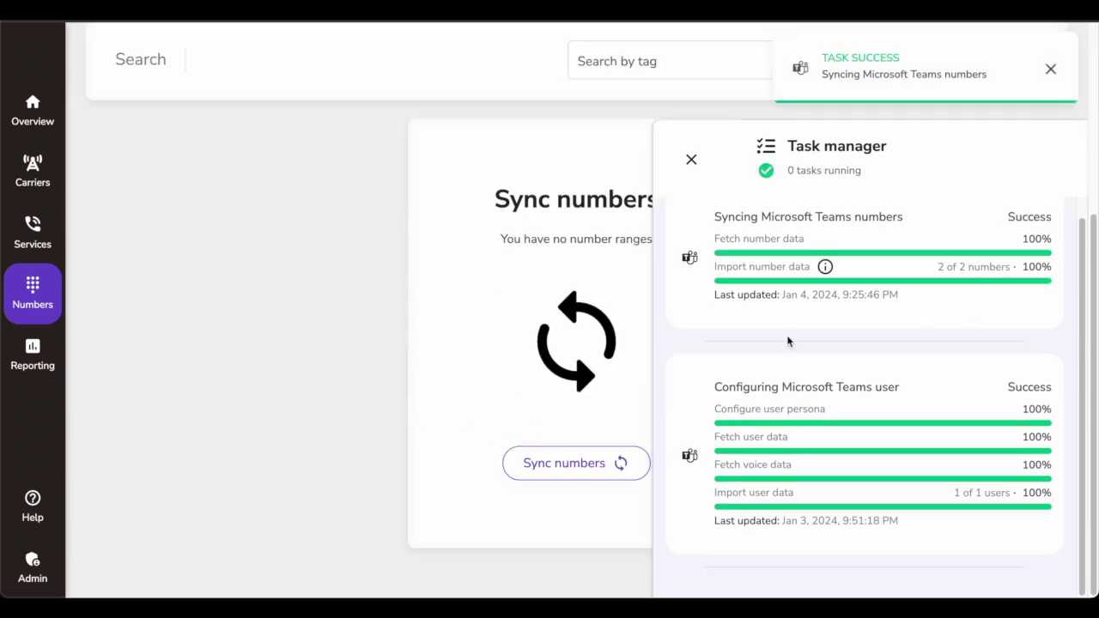
pyautogui.scroll(2, 789, 342)
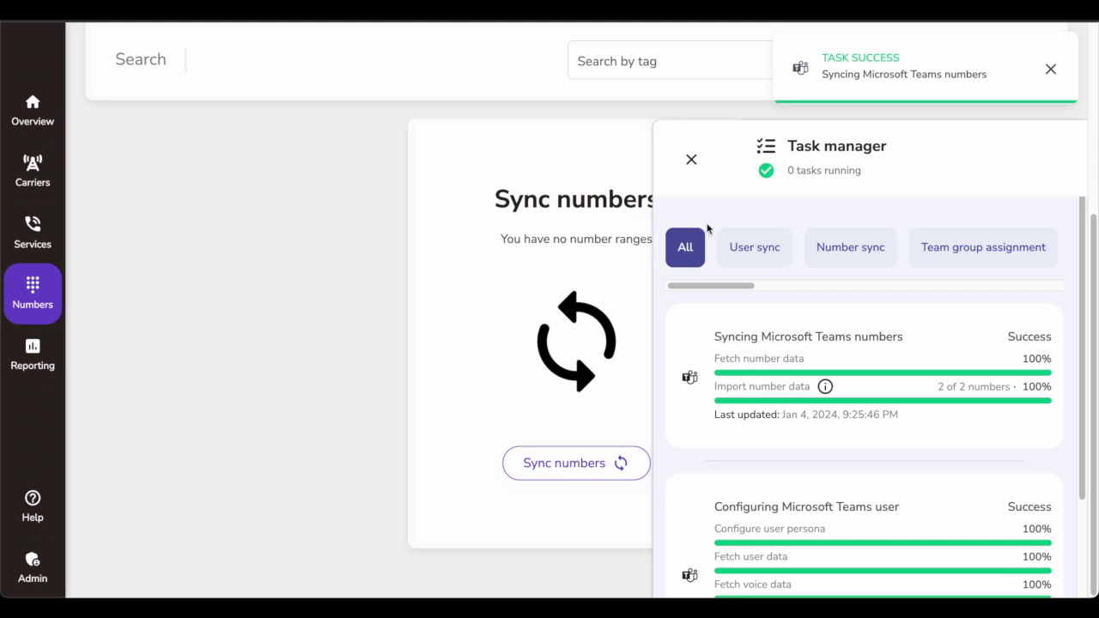
pyautogui.click(702, 166)
# Step: Start another number sync from the Microsoft Calling Plan ranges and recheck the Microsoft Operator Connect ranges
pyautogui.scroll(3, 579, 332)
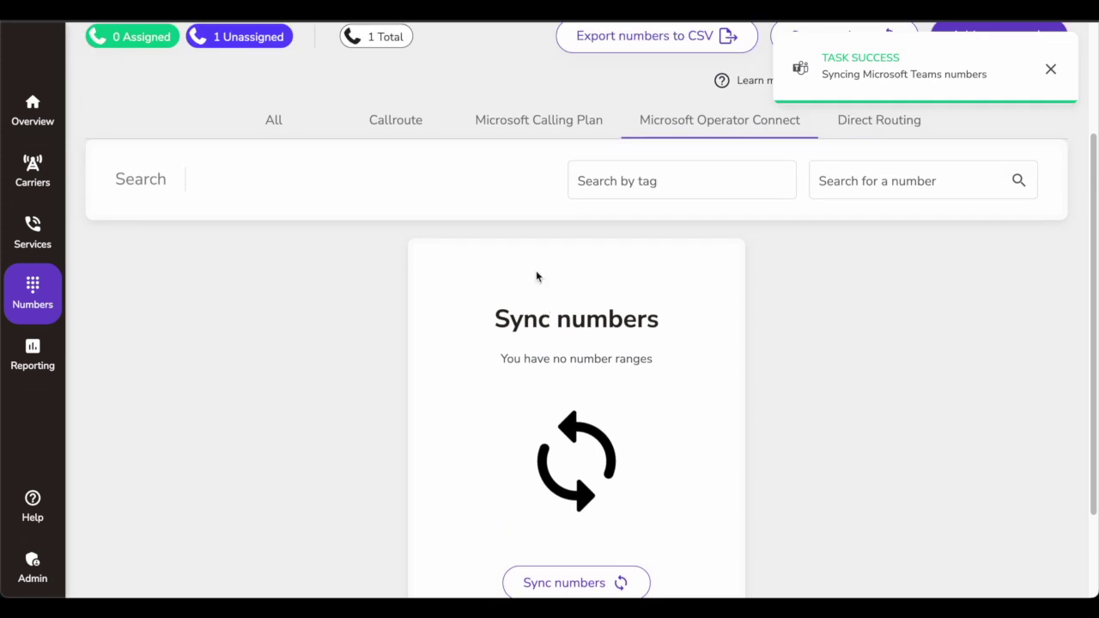
pyautogui.click(521, 135)
pyautogui.scroll(-2, 619, 344)
pyautogui.click(577, 462)
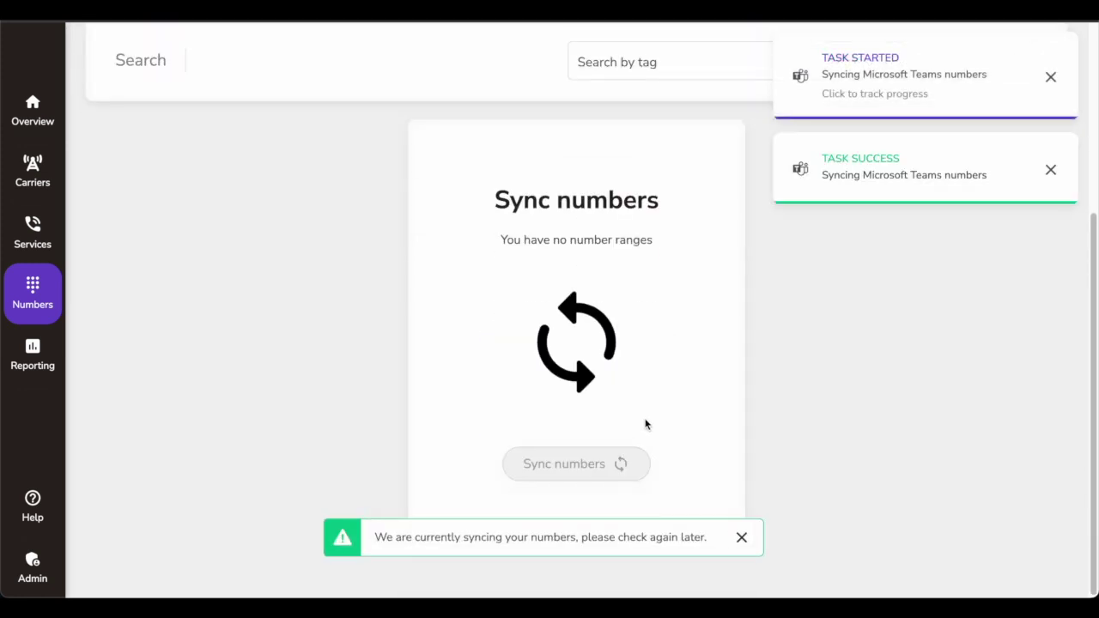
pyautogui.scroll(2, 644, 423)
pyautogui.click(687, 191)
pyautogui.scroll(-2, 633, 376)
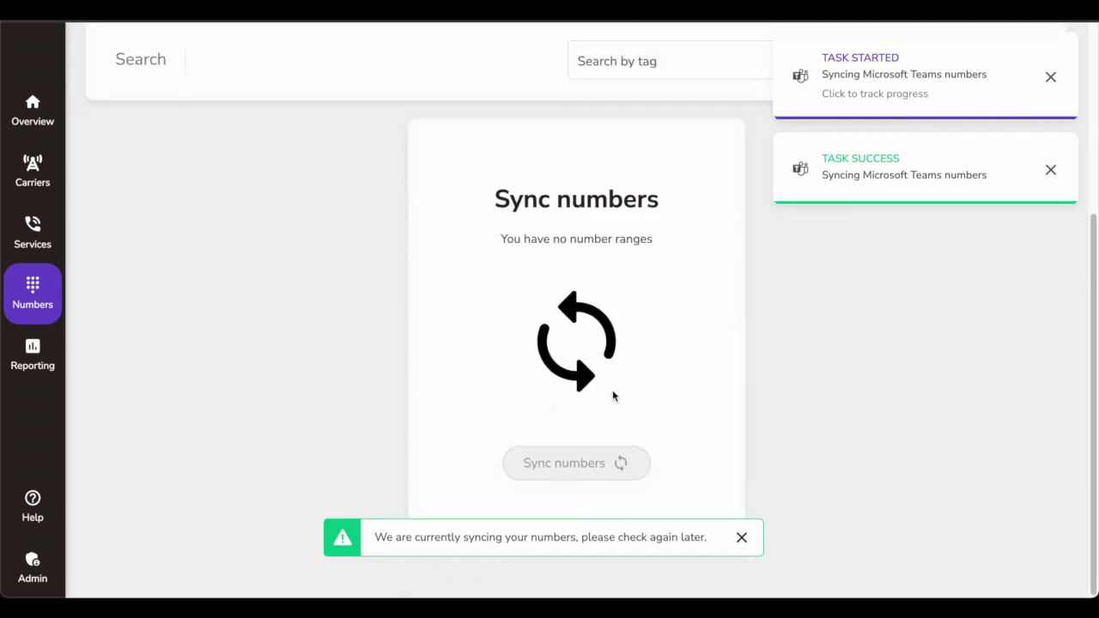
# Step: Review the Callroute number ranges and the full range list, and dismiss the task-started notification
pyautogui.scroll(5, 673, 420)
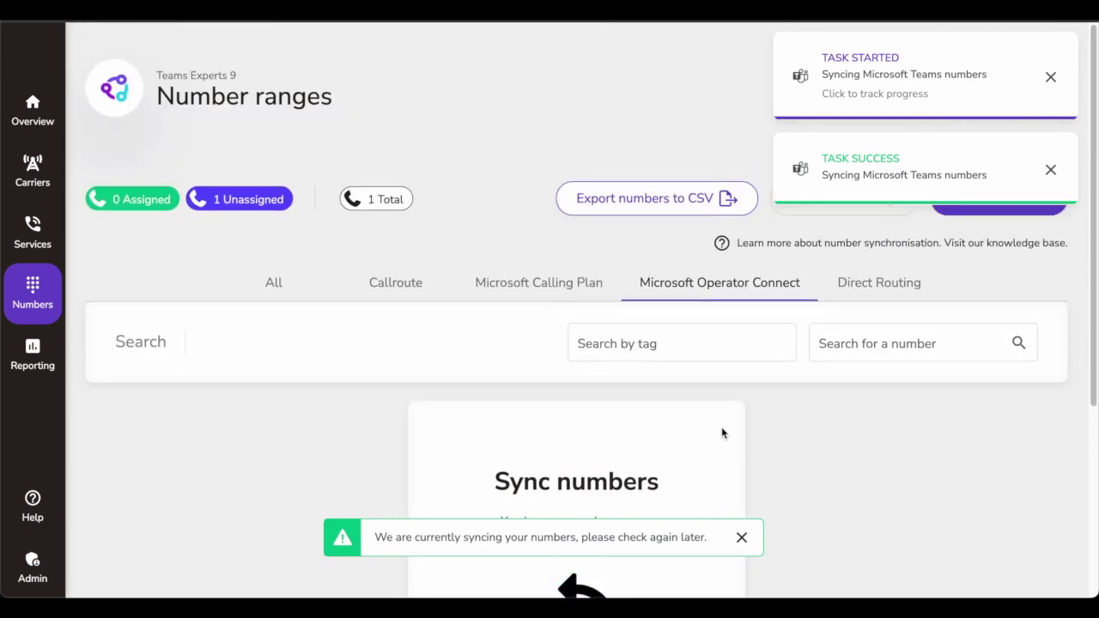
pyautogui.click(429, 288)
pyautogui.scroll(-4, 464, 392)
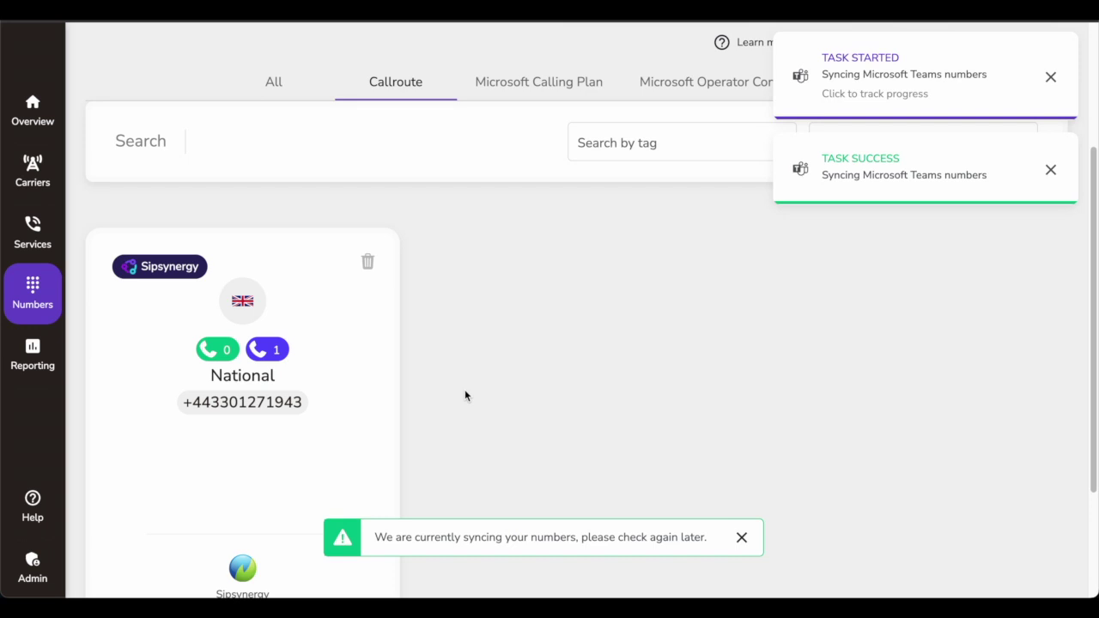
pyautogui.scroll(1, 464, 391)
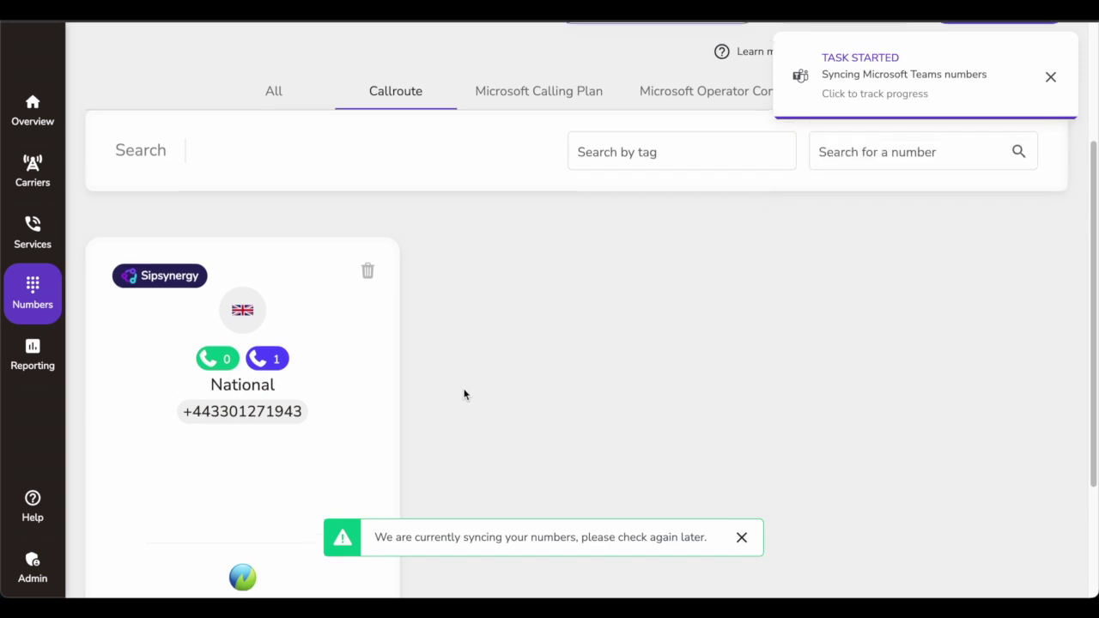
pyautogui.scroll(2, 466, 393)
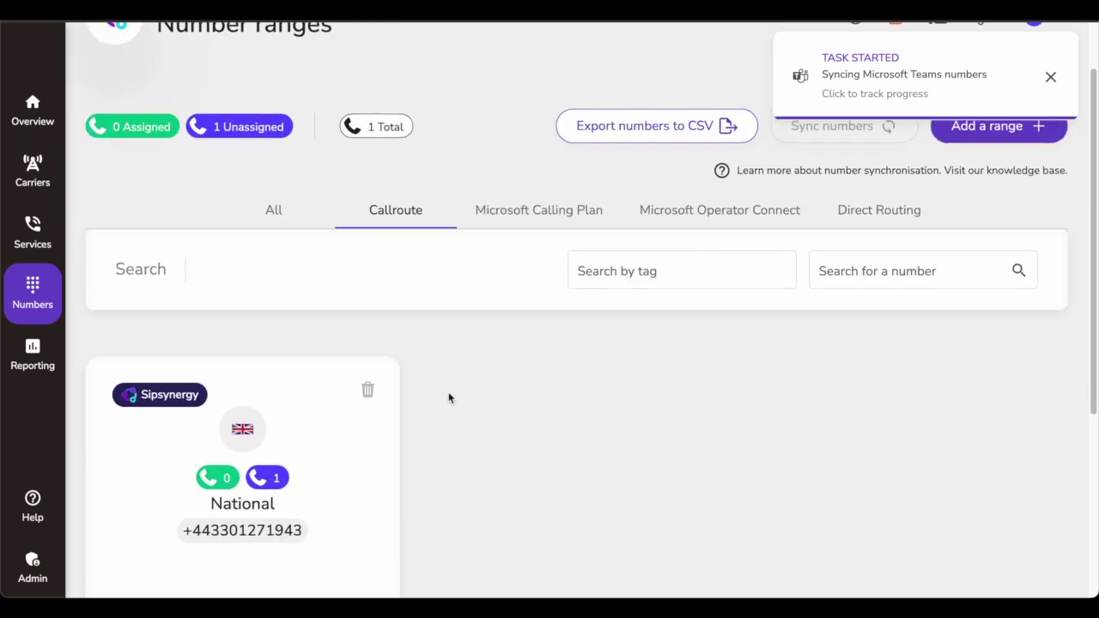
pyautogui.scroll(-3, 416, 361)
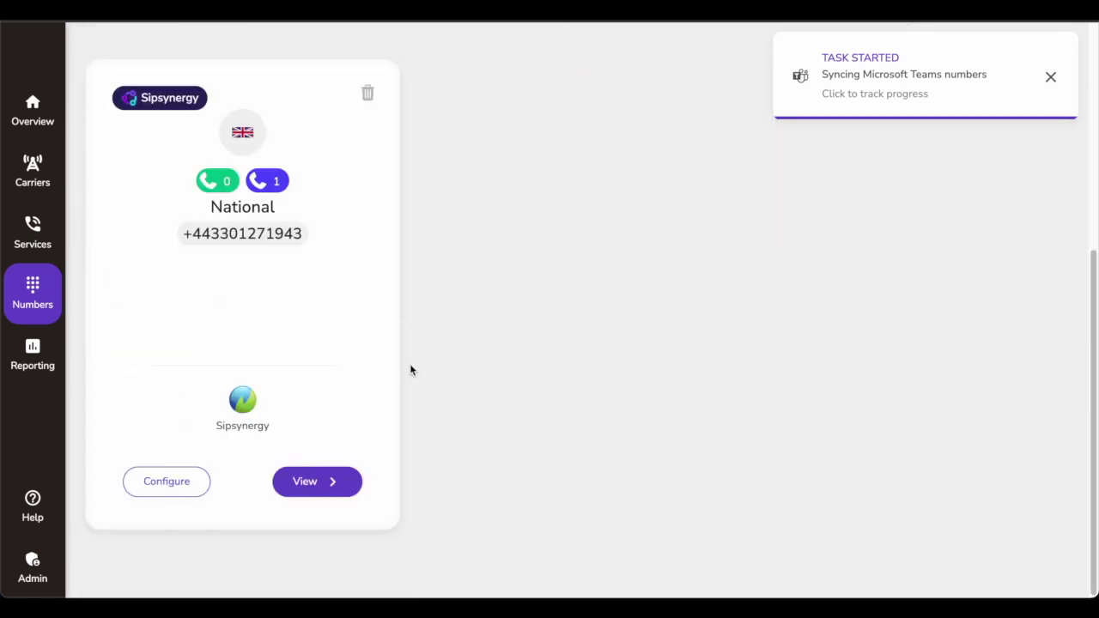
pyautogui.scroll(4, 404, 371)
pyautogui.click(292, 291)
pyautogui.scroll(-3, 472, 405)
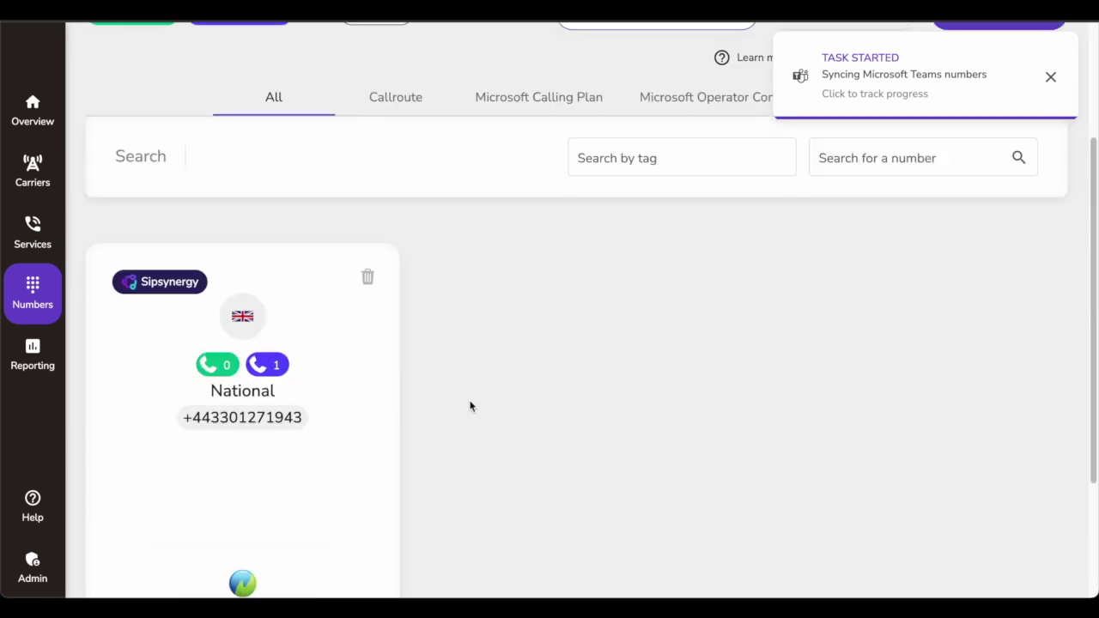
pyautogui.click(1050, 79)
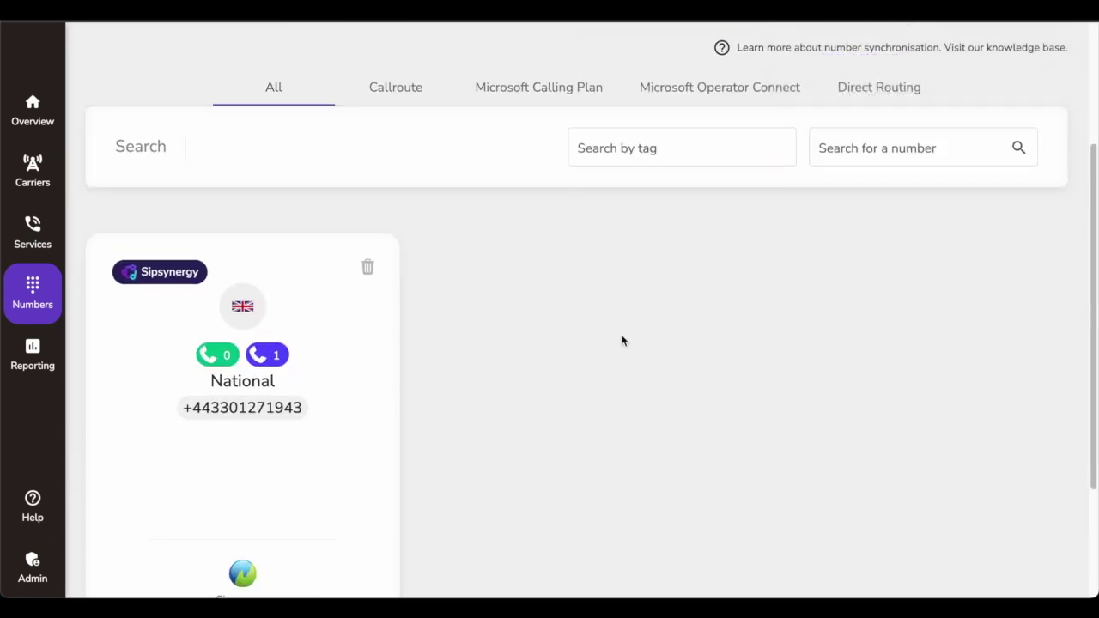
# Step: Recheck the Microsoft Operator Connect and Microsoft Calling Plan ranges, return to all ranges and dismiss the sync success notification
pyautogui.scroll(2, 599, 370)
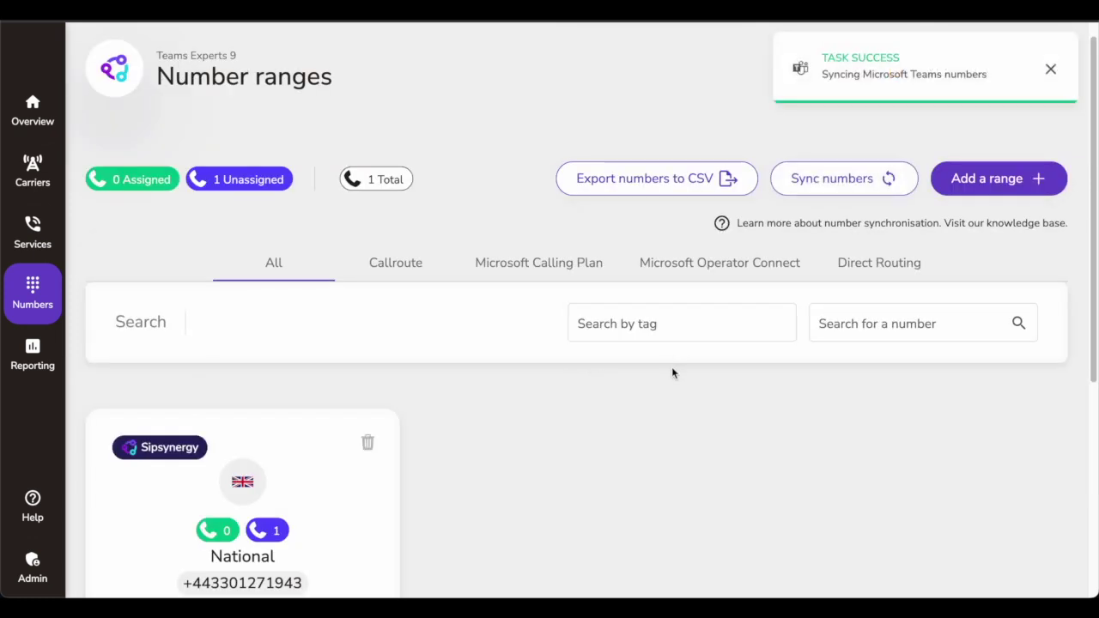
pyautogui.click(662, 273)
pyautogui.scroll(-2, 604, 448)
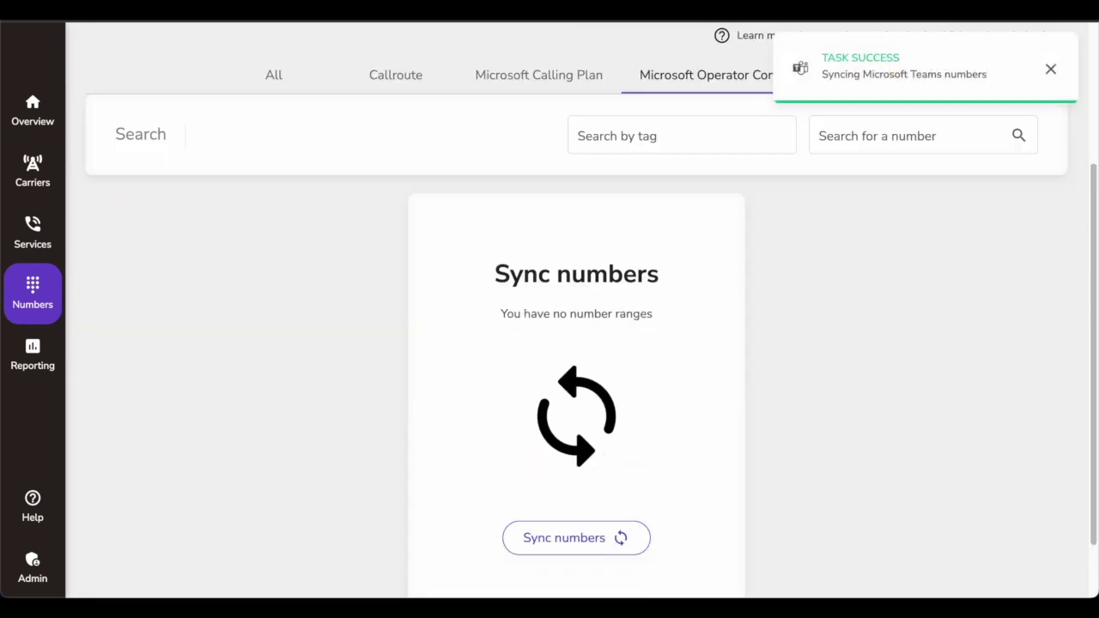
pyautogui.scroll(1, 604, 448)
pyautogui.scroll(1, 605, 446)
pyautogui.click(550, 285)
pyautogui.scroll(-2, 515, 429)
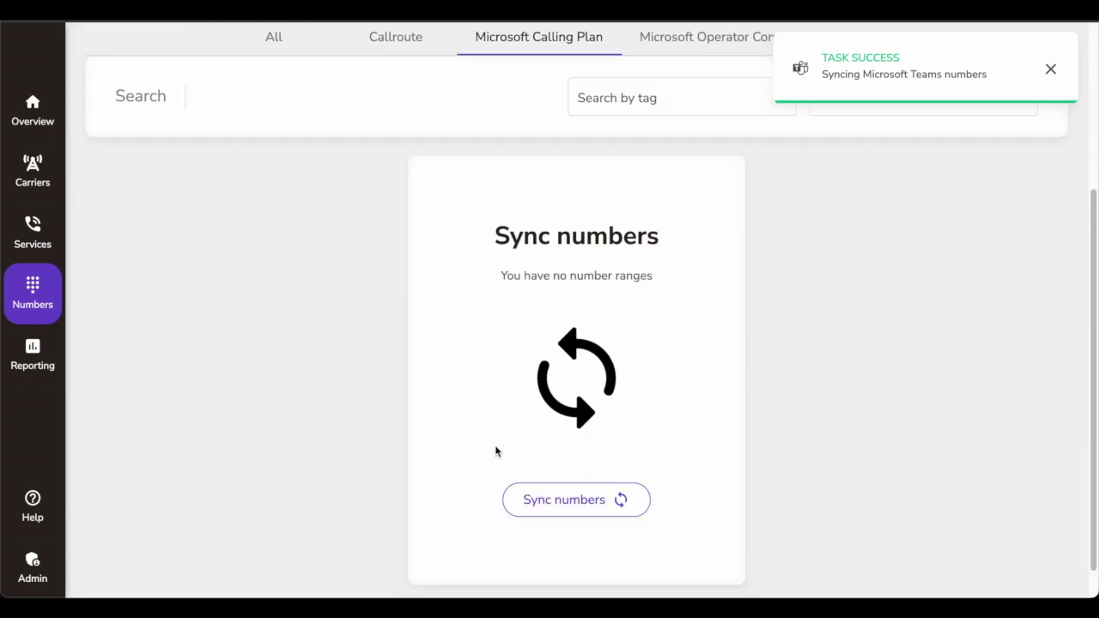
pyautogui.scroll(2, 378, 285)
pyautogui.click(257, 220)
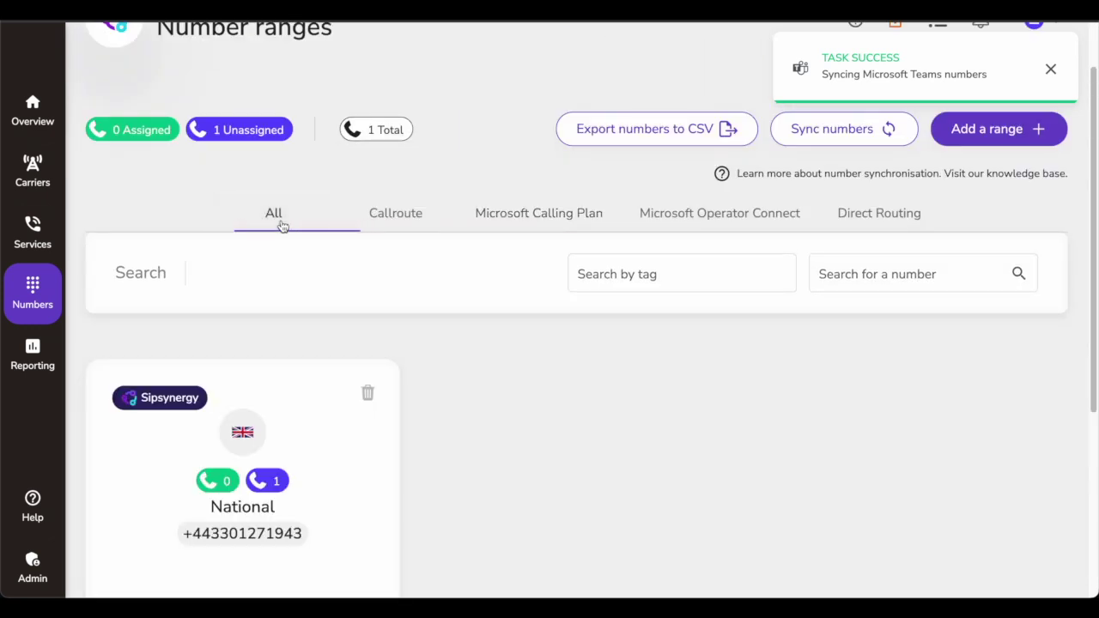
pyautogui.scroll(1, 1032, 150)
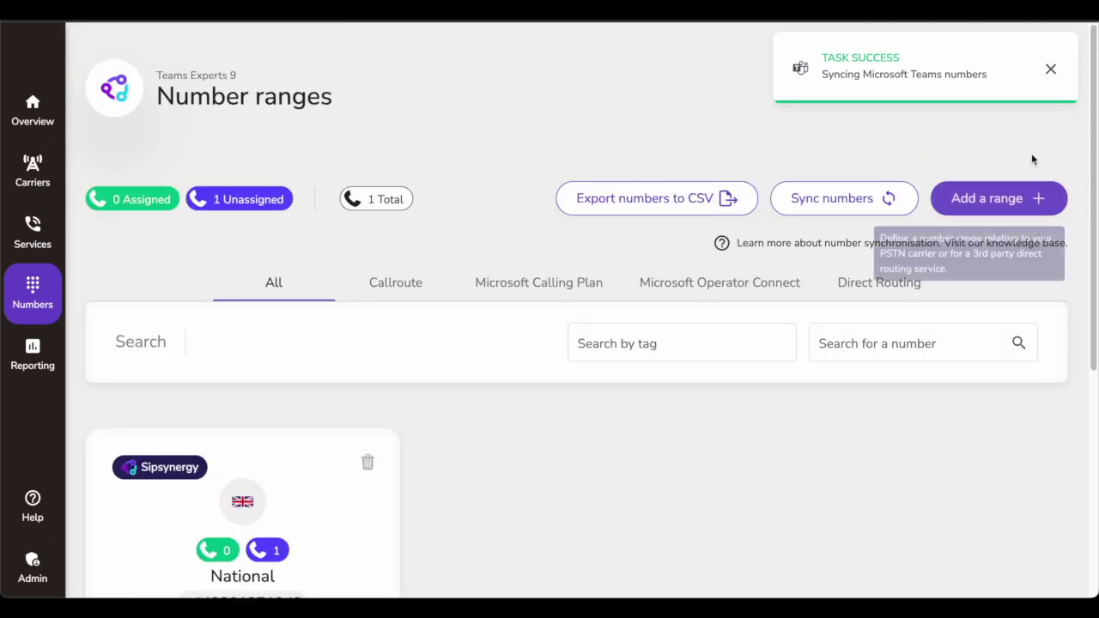
pyautogui.click(1051, 72)
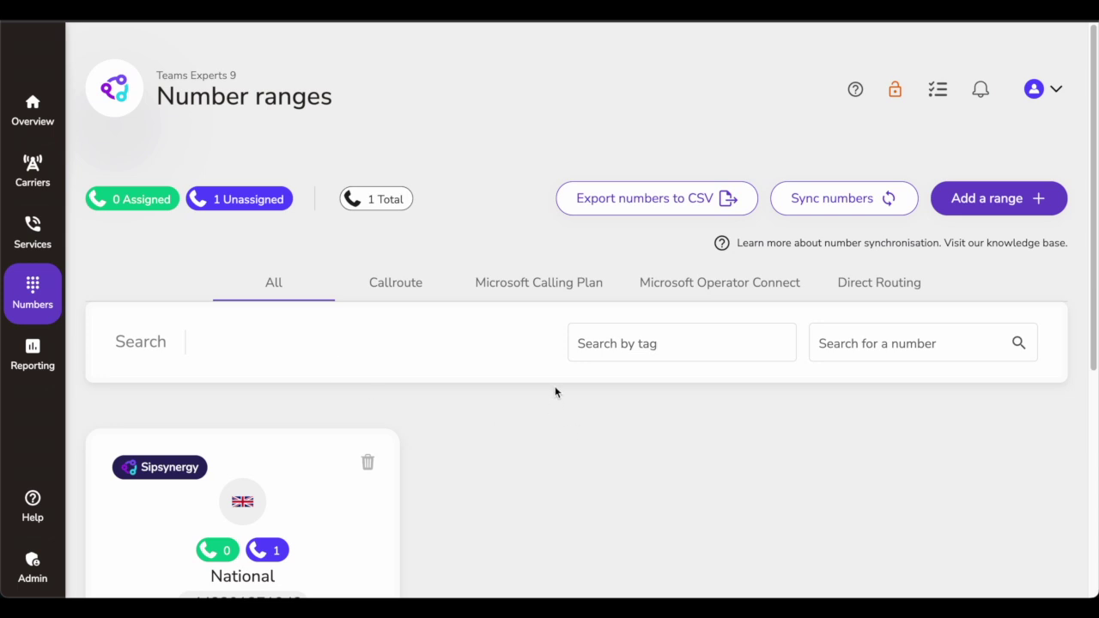
# Step: Open Reporting and look through its call charts, from call volumes and total call minutes to top called locations and logged calls
pyautogui.scroll(-1, 535, 444)
pyautogui.scroll(-2, 535, 444)
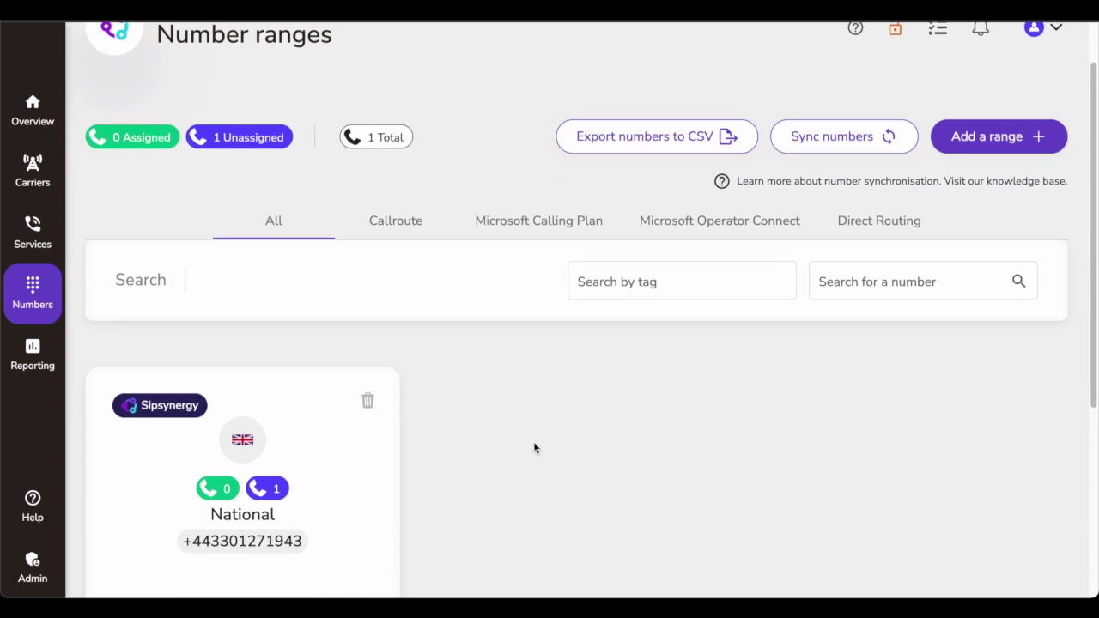
pyautogui.click(37, 354)
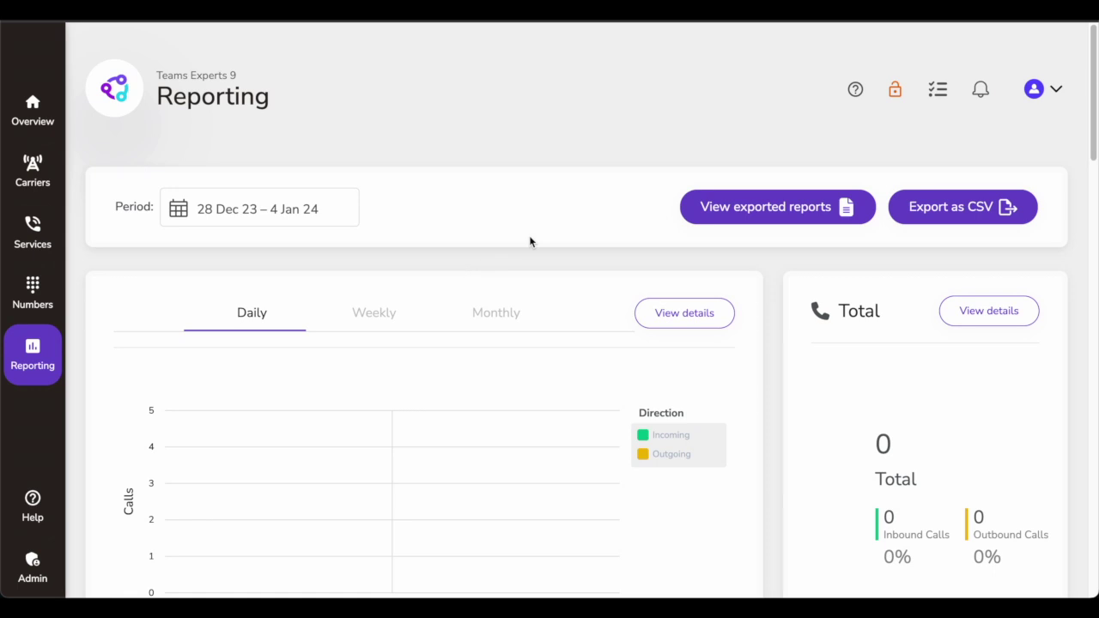
pyautogui.scroll(-2, 510, 263)
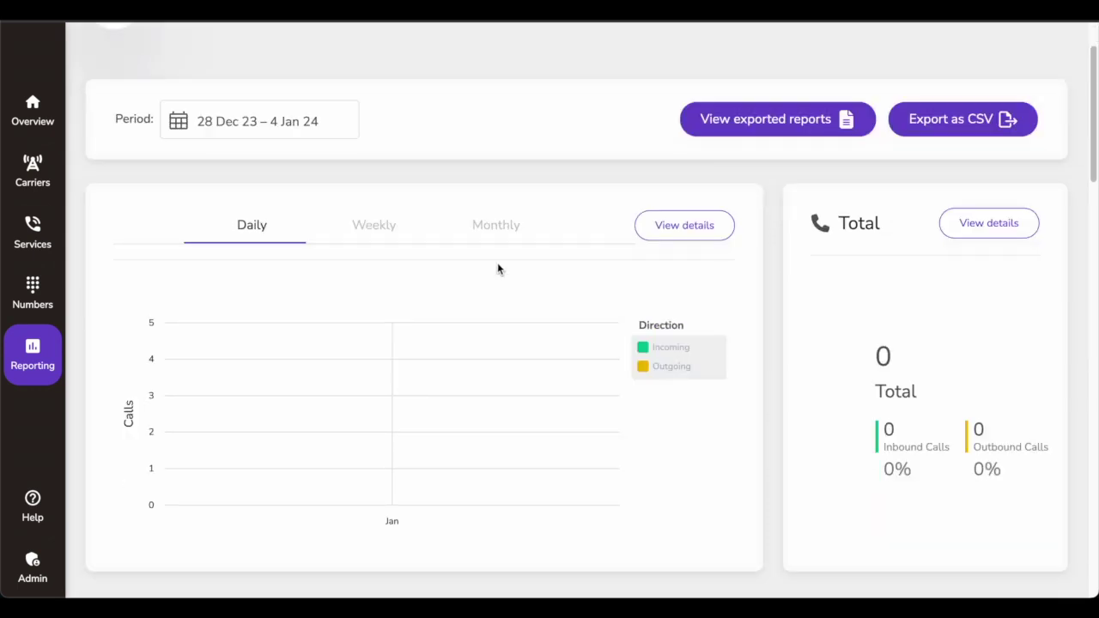
pyautogui.scroll(2, 412, 278)
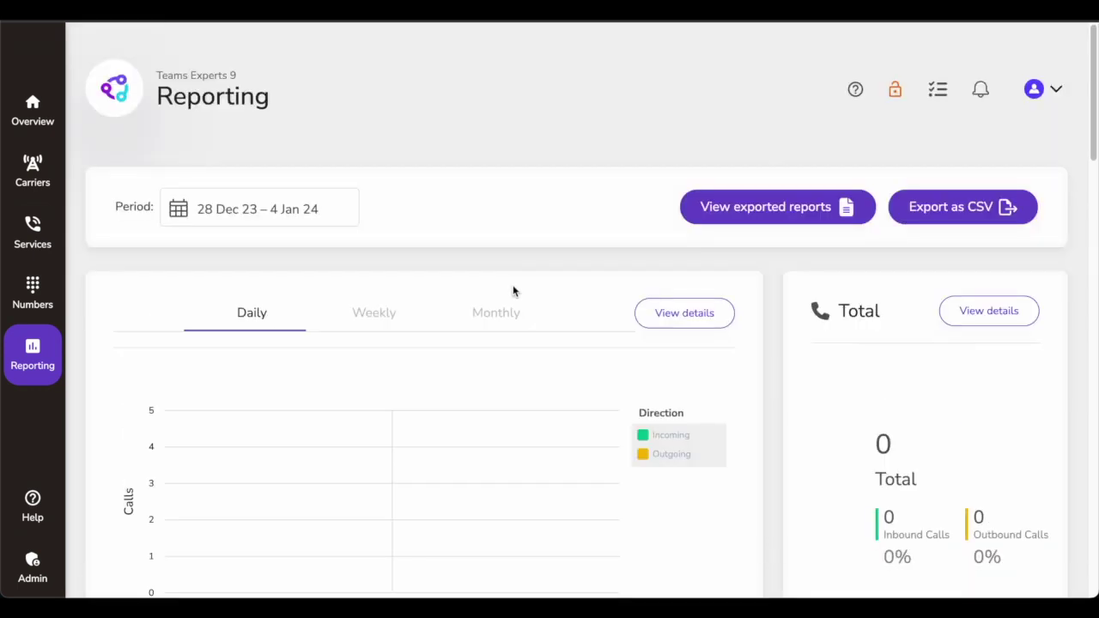
pyautogui.scroll(-3, 513, 283)
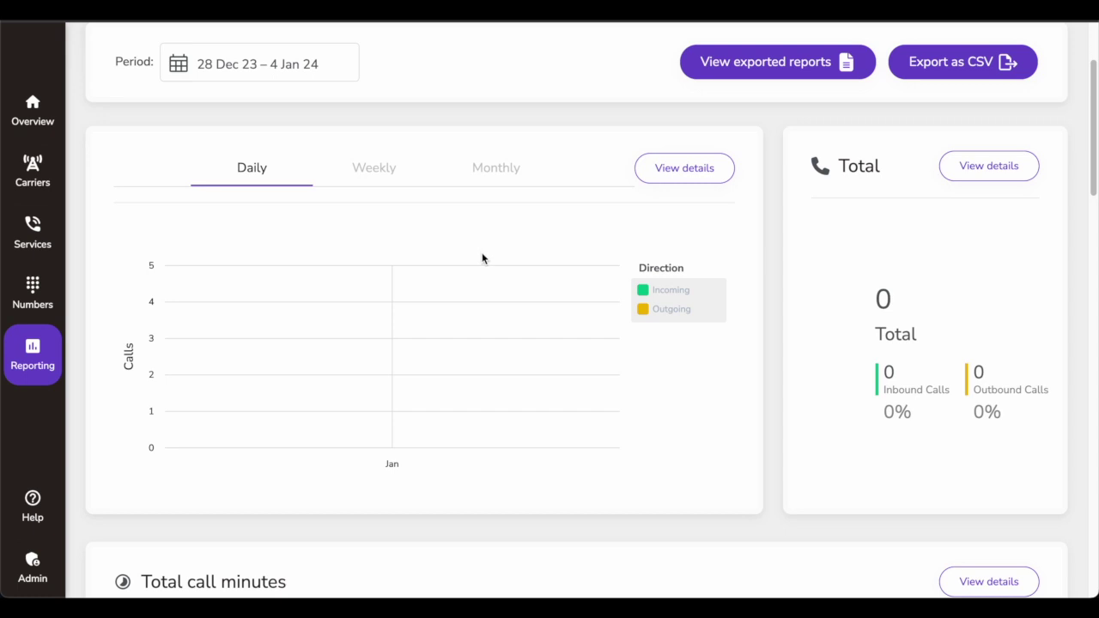
pyautogui.scroll(-5, 482, 253)
pyautogui.scroll(2, 502, 237)
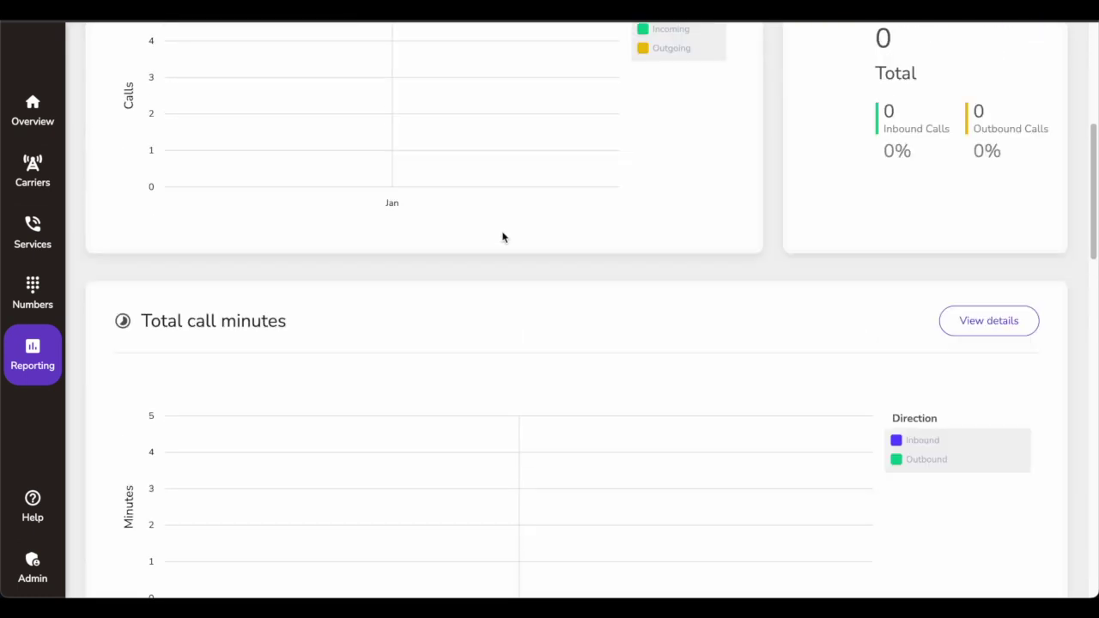
pyautogui.scroll(-2, 501, 239)
pyautogui.scroll(-5, 496, 246)
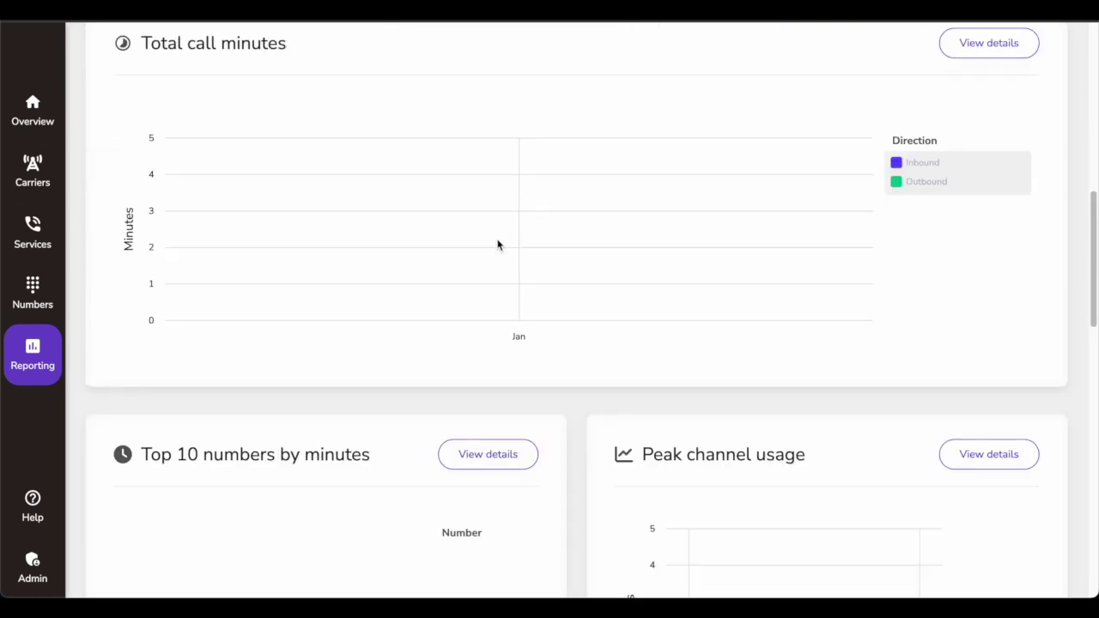
pyautogui.scroll(-1, 497, 244)
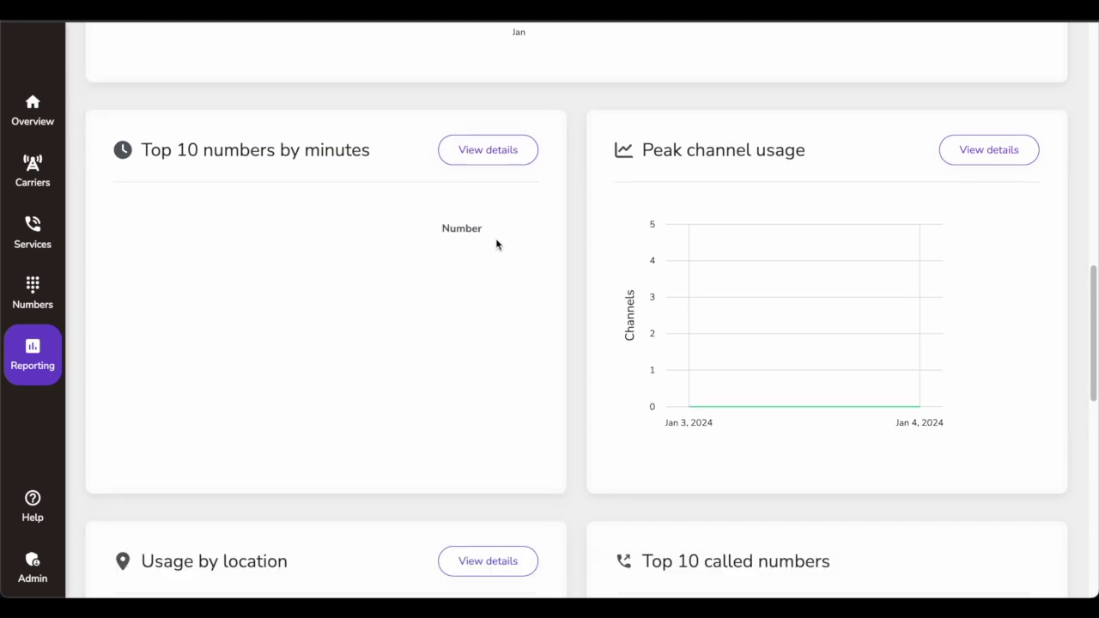
pyautogui.scroll(-4, 496, 245)
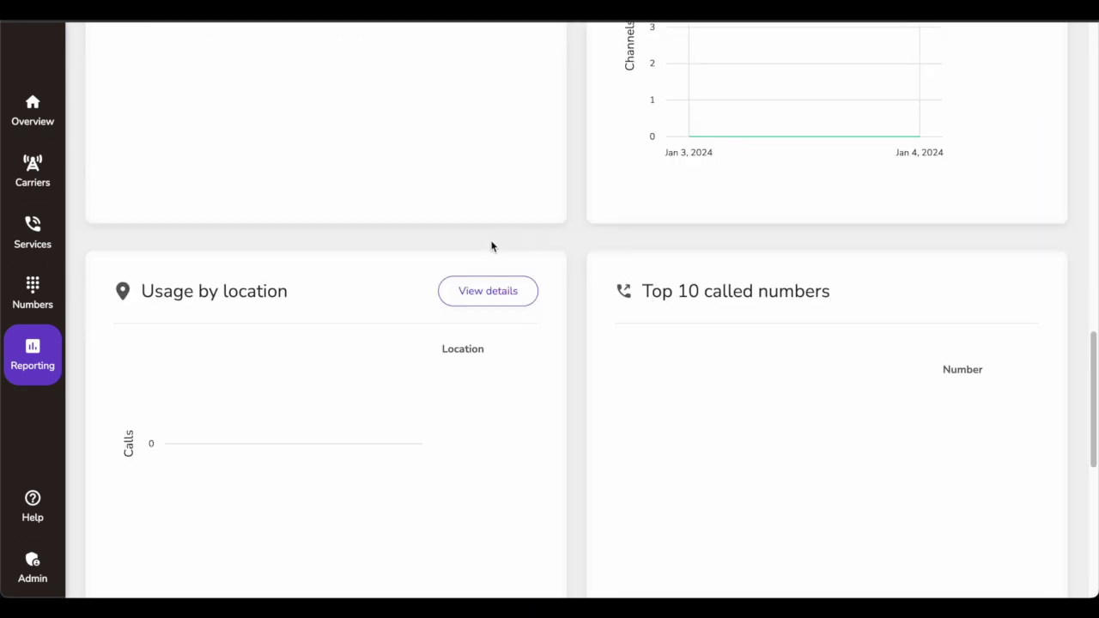
pyautogui.scroll(-3, 481, 248)
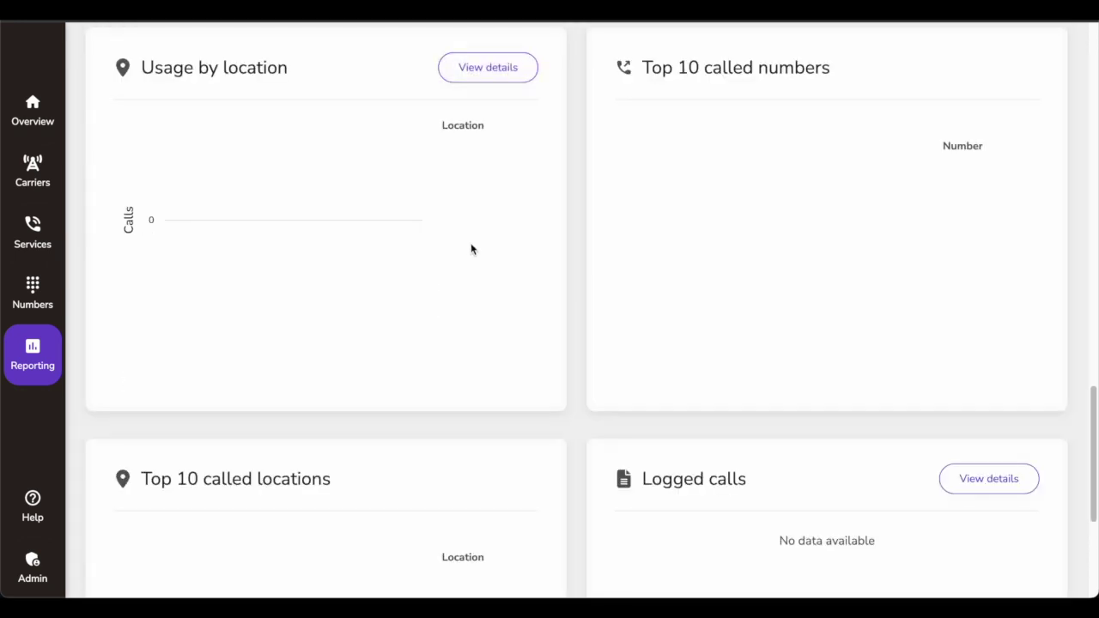
pyautogui.scroll(-4, 471, 244)
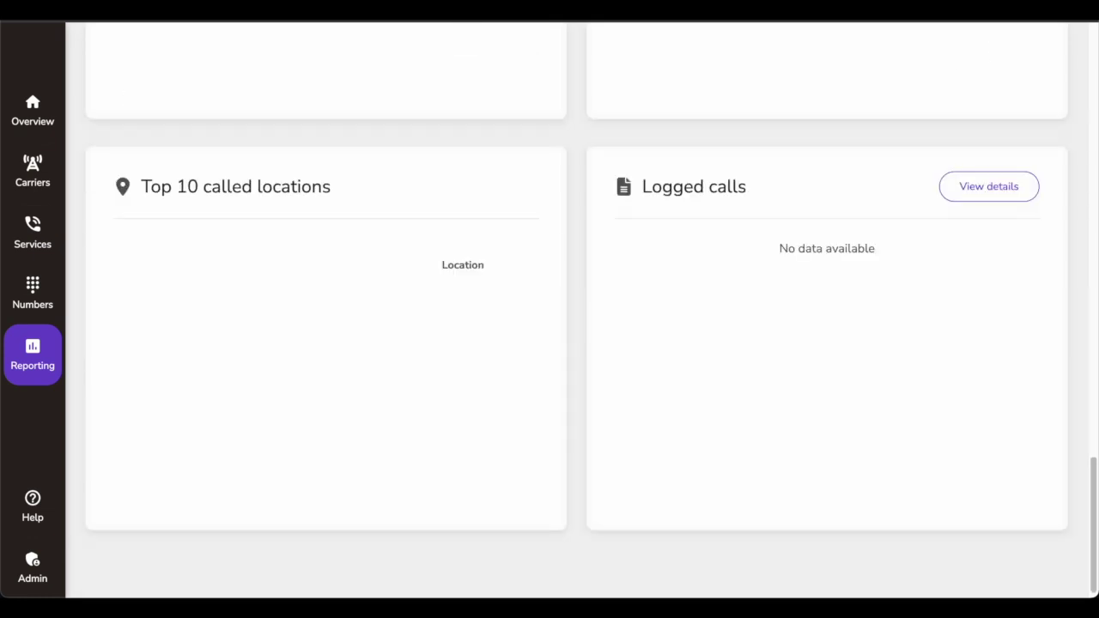
pyautogui.scroll(14, 501, 201)
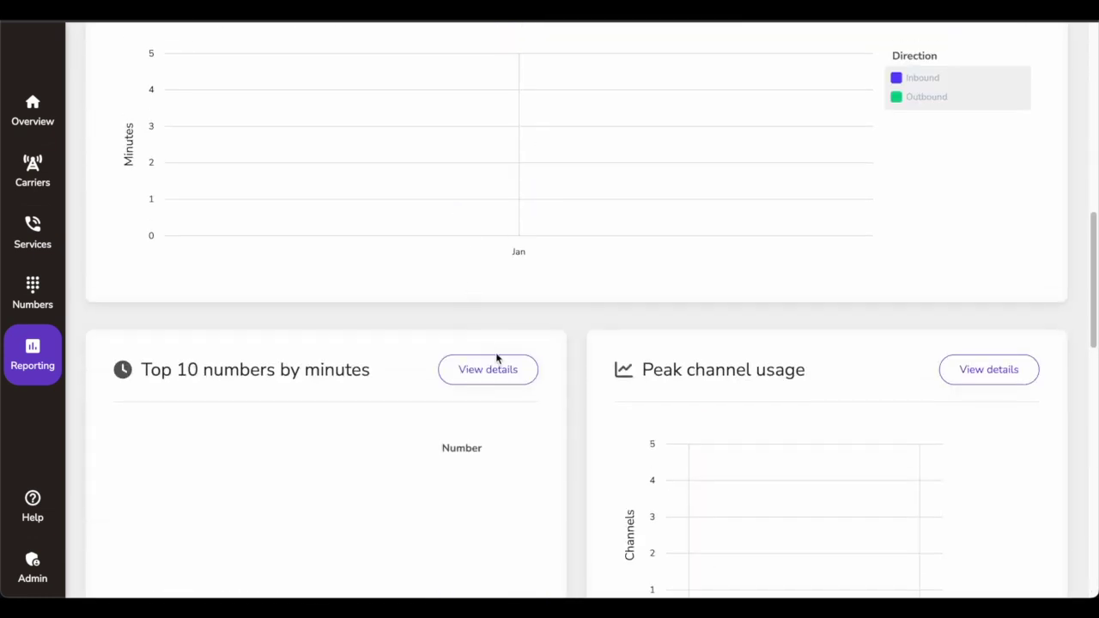
pyautogui.scroll(10, 495, 358)
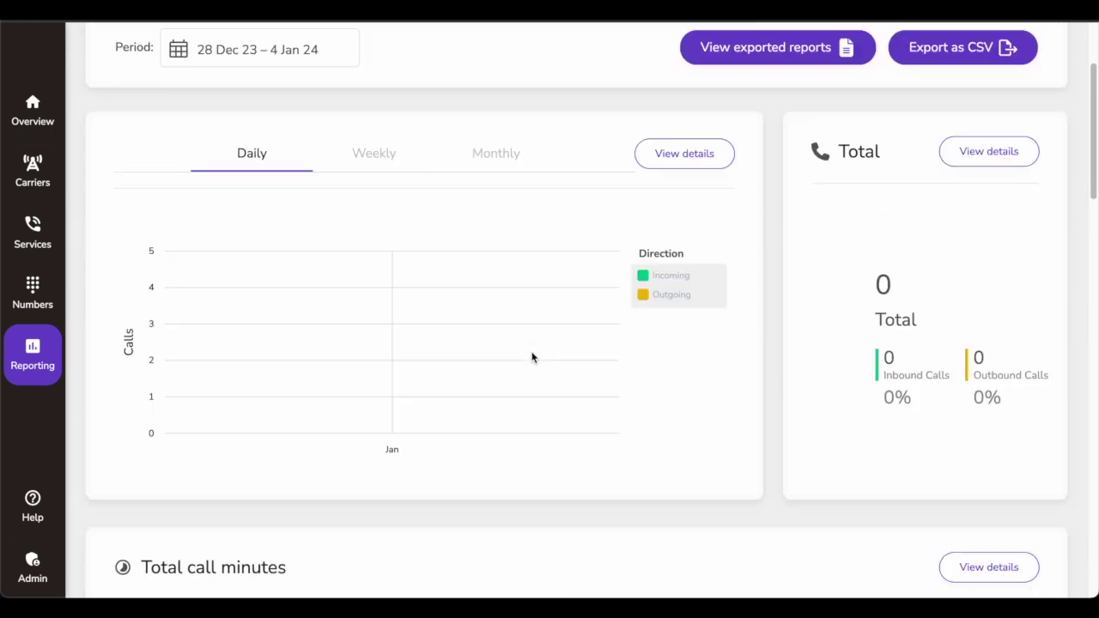
# Step: View the call details behind the daily calls chart, check the date range filter and go back to the reporting overview
pyautogui.scroll(1, 532, 358)
pyautogui.click(660, 243)
pyautogui.scroll(-1, 455, 312)
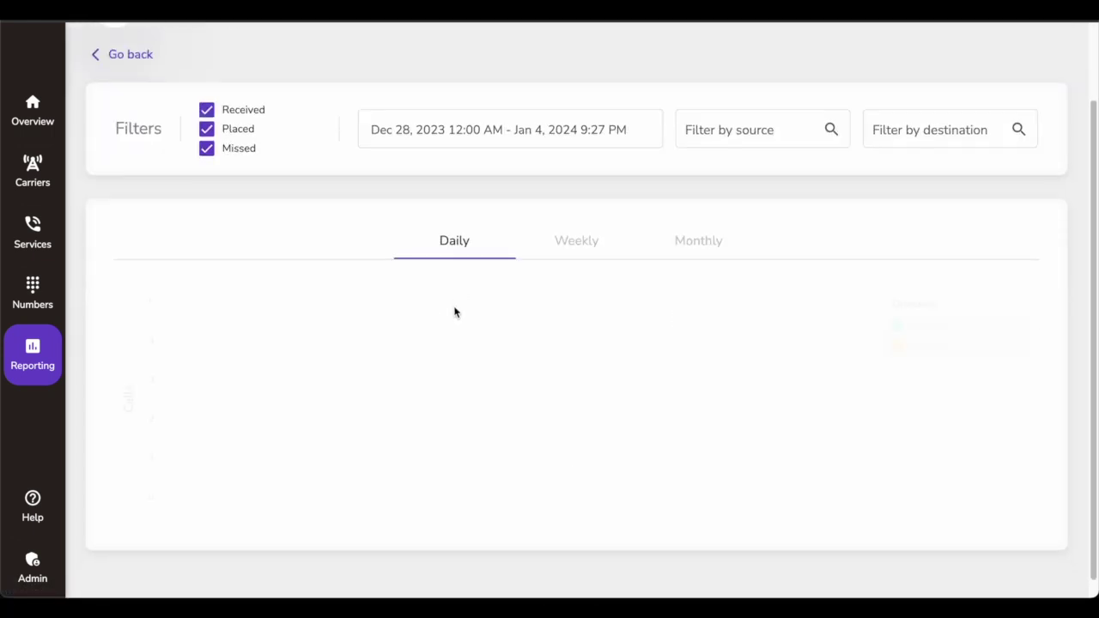
pyautogui.scroll(-1, 429, 284)
pyautogui.scroll(2, 374, 395)
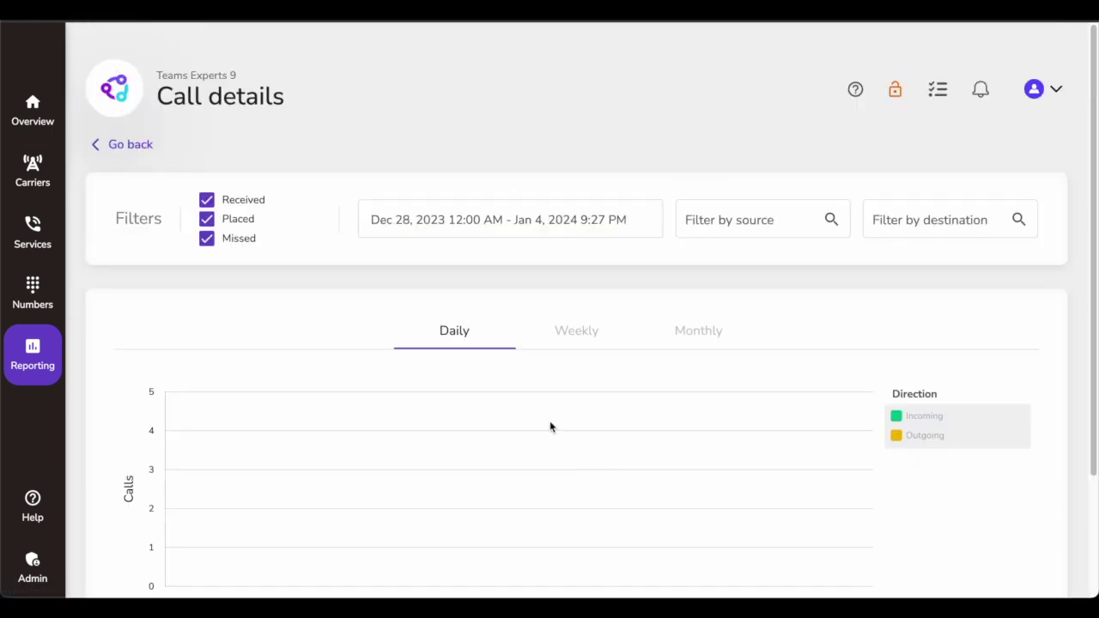
pyautogui.click(524, 225)
pyautogui.click(567, 171)
pyautogui.click(142, 145)
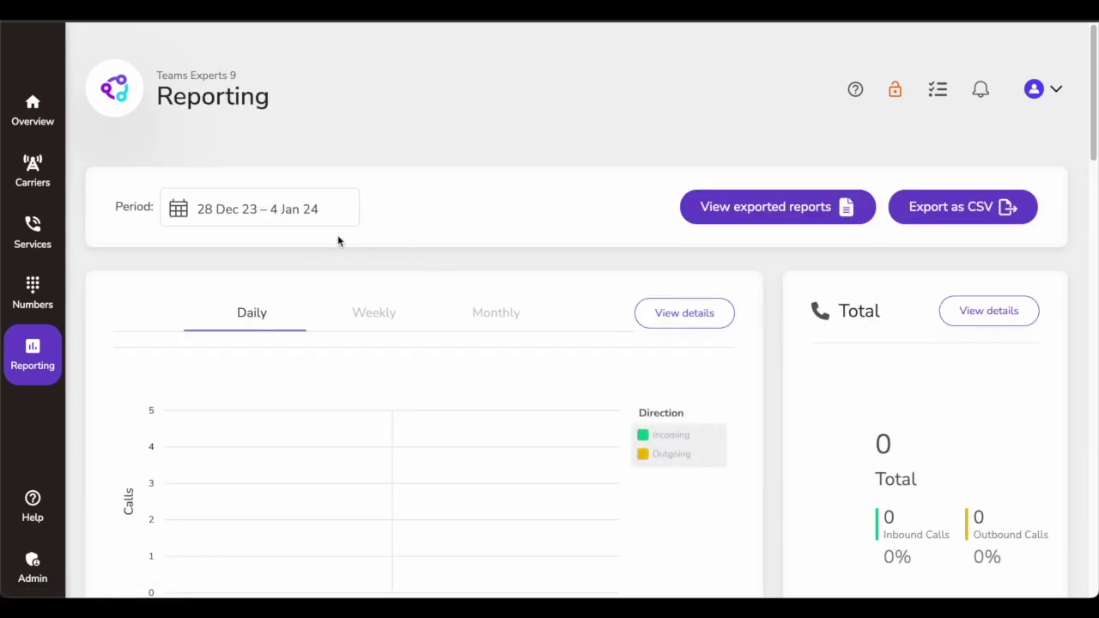
# Step: Look over the total call minutes chart and the reports below it once more
pyautogui.scroll(-3, 474, 303)
pyautogui.scroll(-2, 452, 311)
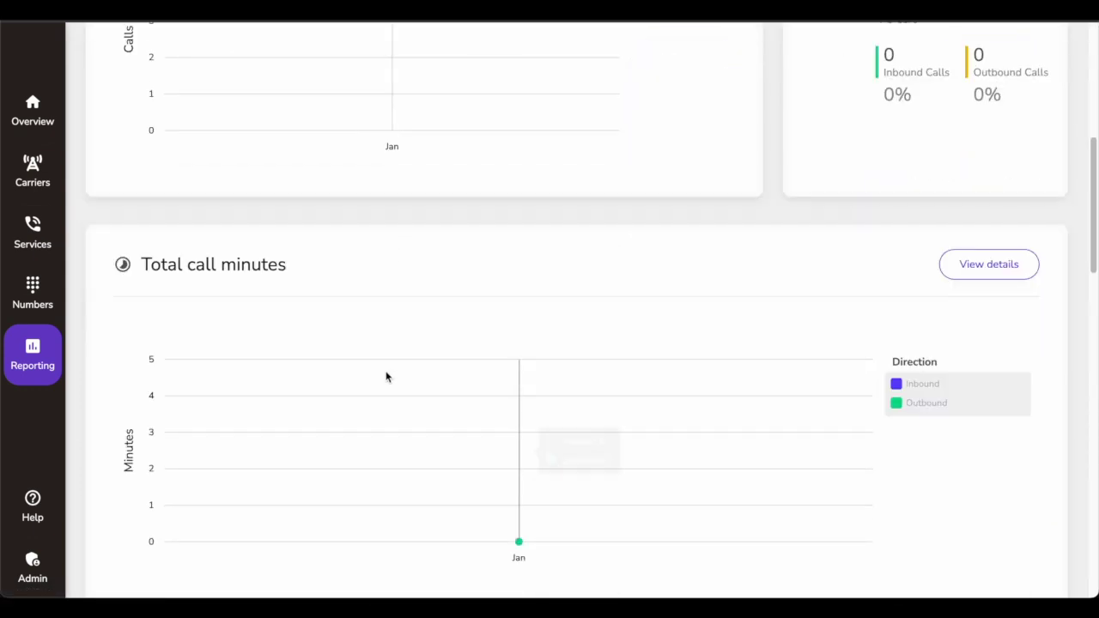
pyautogui.scroll(-5, 385, 376)
pyautogui.scroll(10, 389, 367)
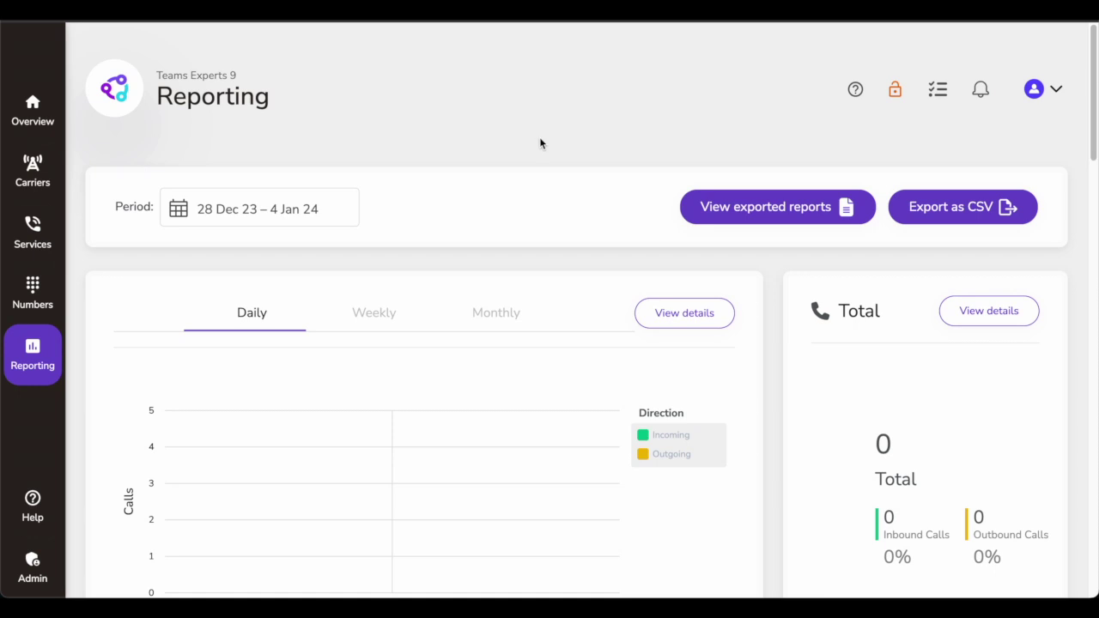
# Step: Check the exported reports list, return to the reporting overview and export the report as CSV
pyautogui.scroll(-1, 581, 260)
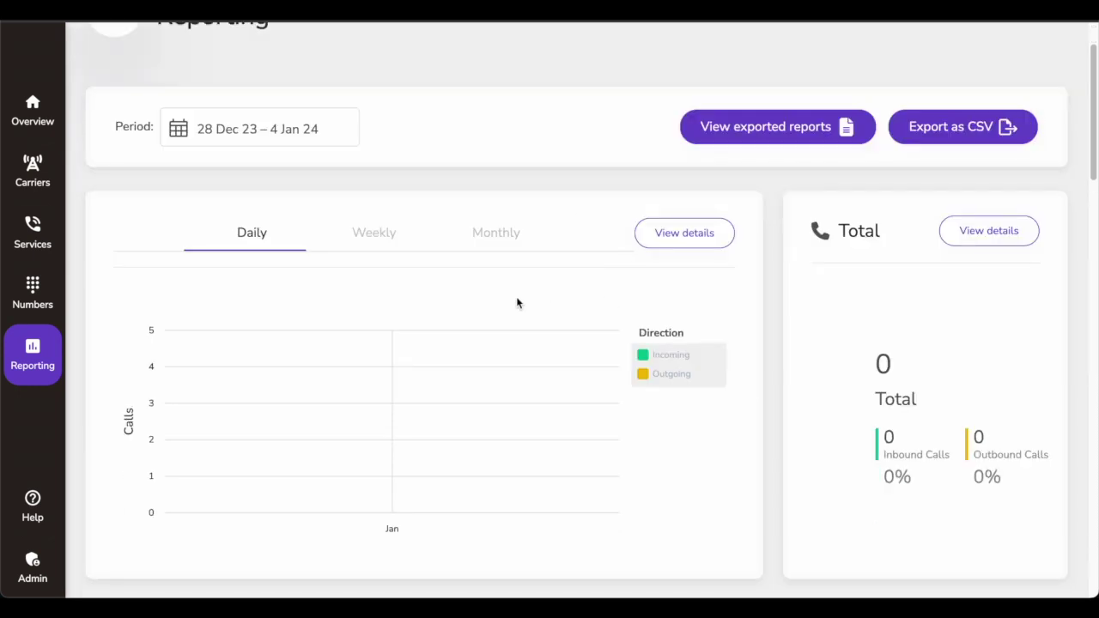
pyautogui.scroll(1, 518, 303)
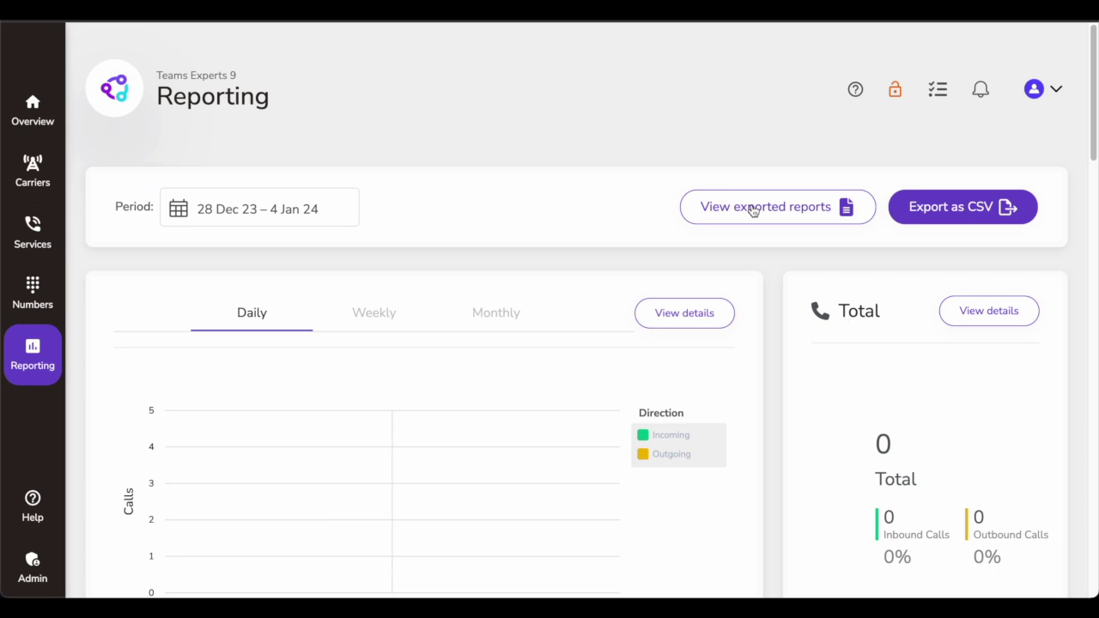
pyautogui.click(753, 209)
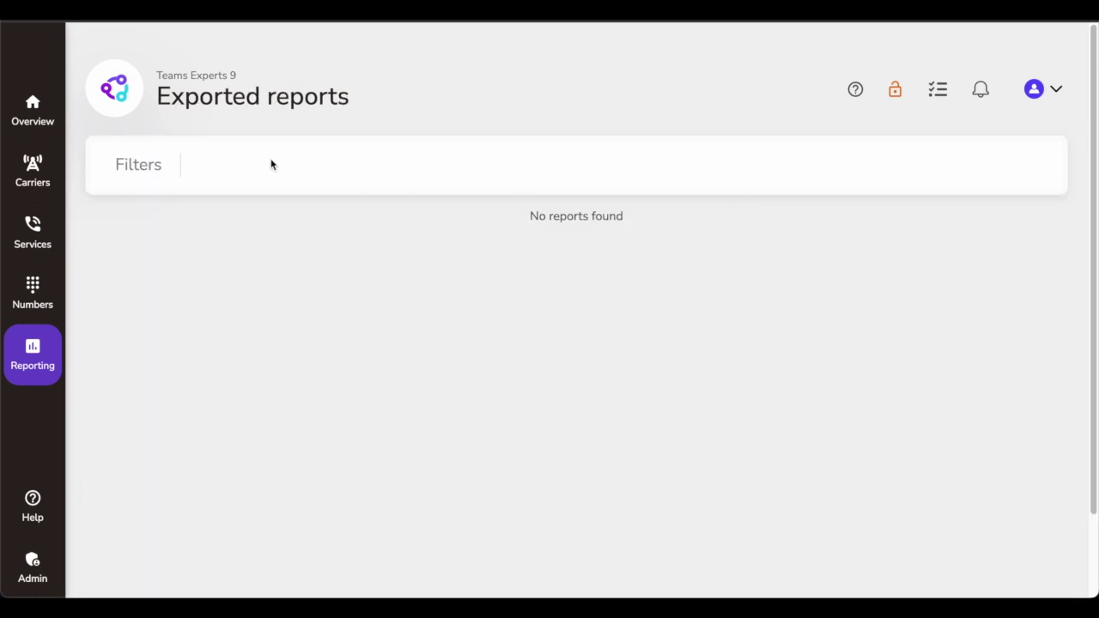
pyautogui.click(31, 369)
pyautogui.click(972, 214)
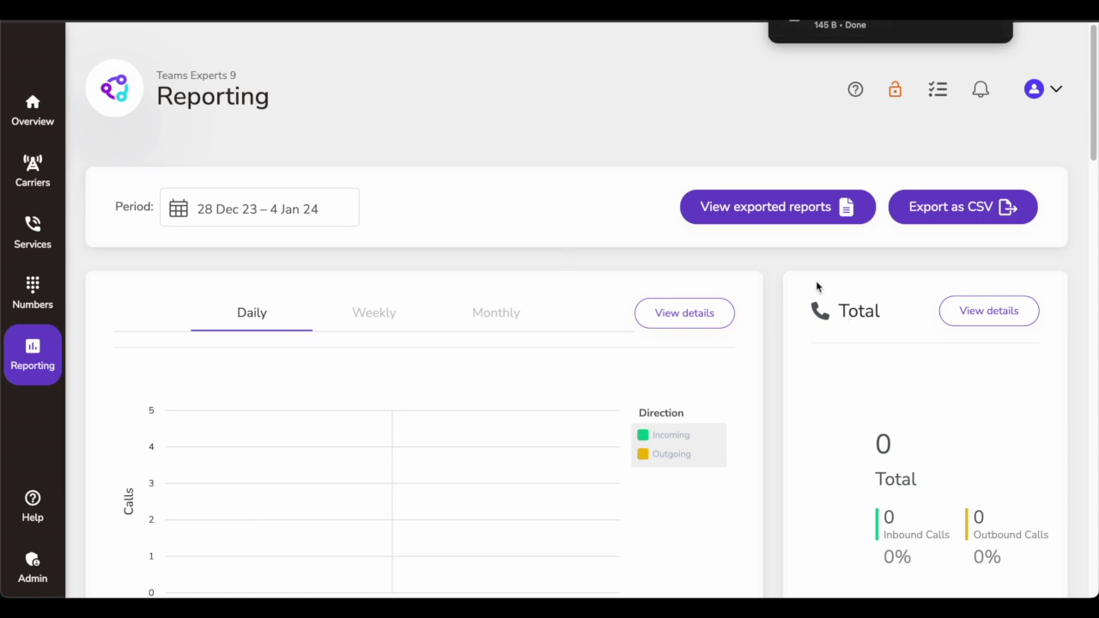
# Step: Open the Admin area, look through the company details and return to the Admin page
pyautogui.scroll(-2, 67, 474)
pyautogui.scroll(2, 238, 481)
pyautogui.click(40, 565)
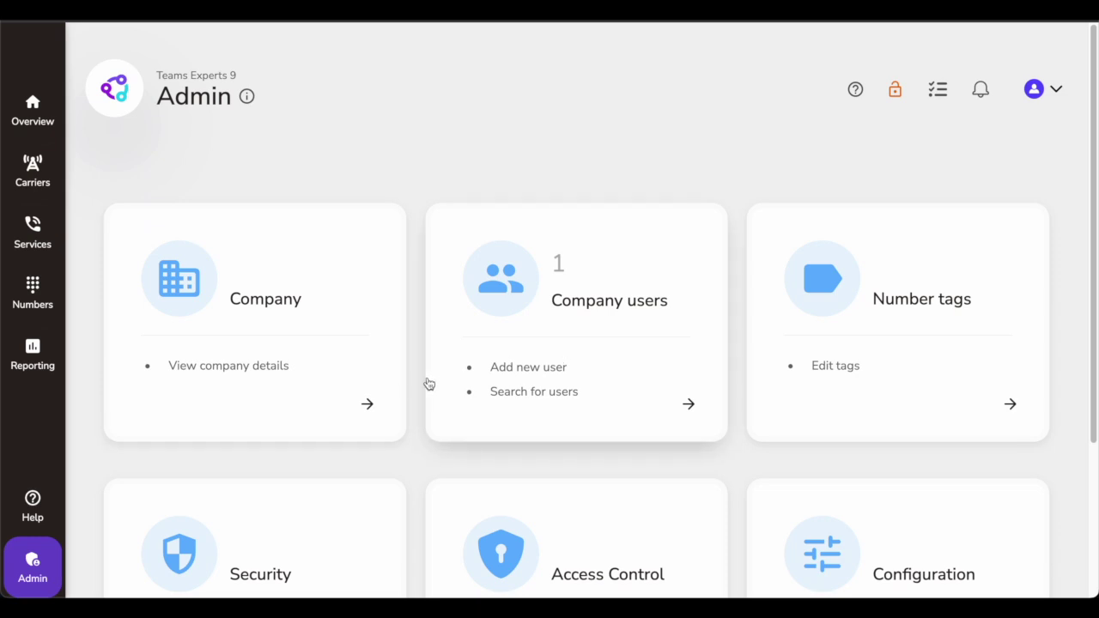
pyautogui.scroll(-1, 424, 385)
pyautogui.click(337, 360)
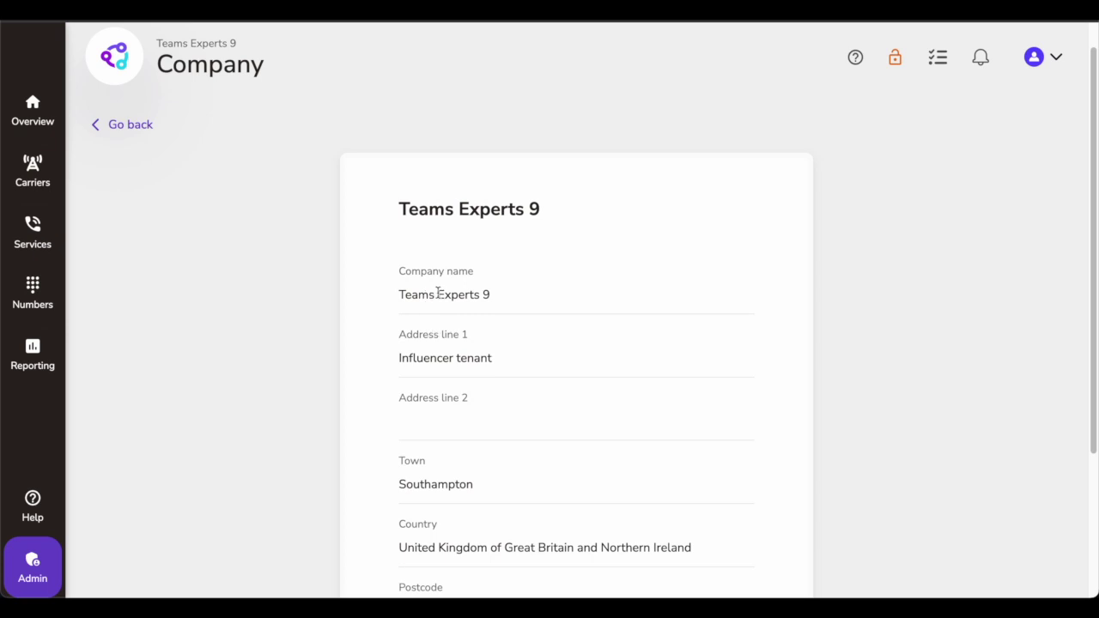
pyautogui.scroll(-1, 438, 296)
pyautogui.scroll(-1, 463, 360)
pyautogui.scroll(3, 466, 375)
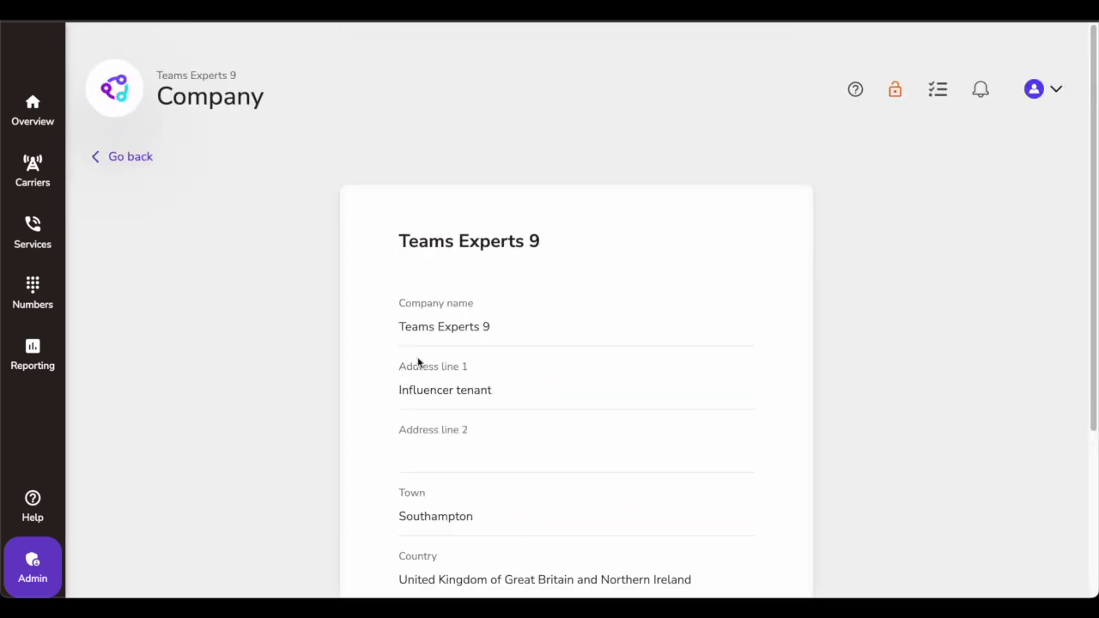
pyautogui.click(136, 160)
# Step: View the company users list and the two-factor authentication security settings, returning to the Admin page after each
pyautogui.scroll(-1, 481, 383)
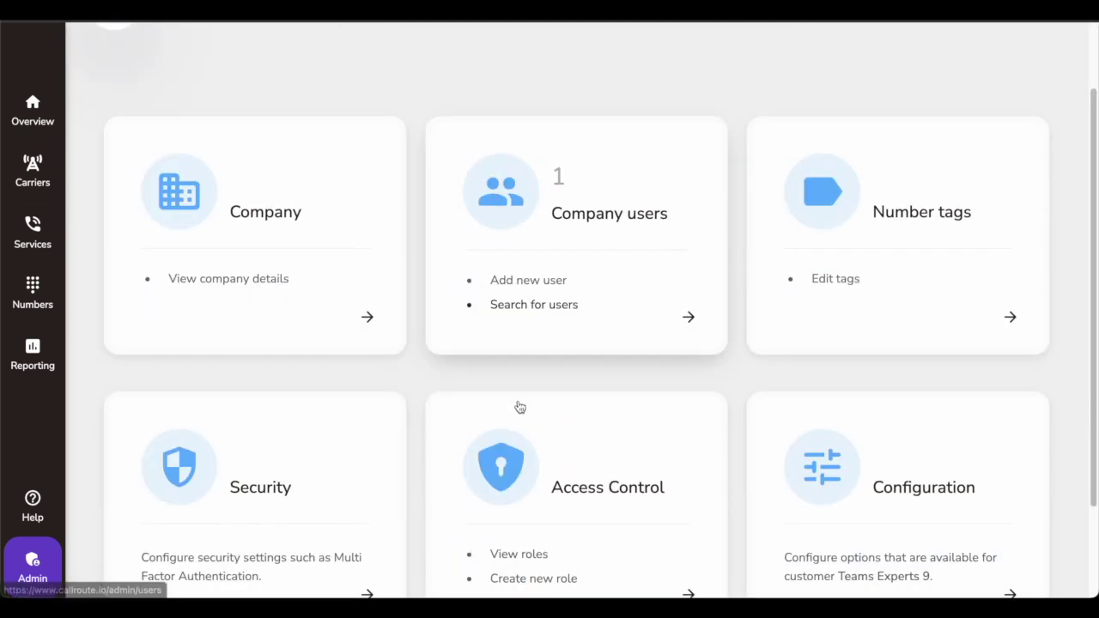
pyautogui.click(635, 221)
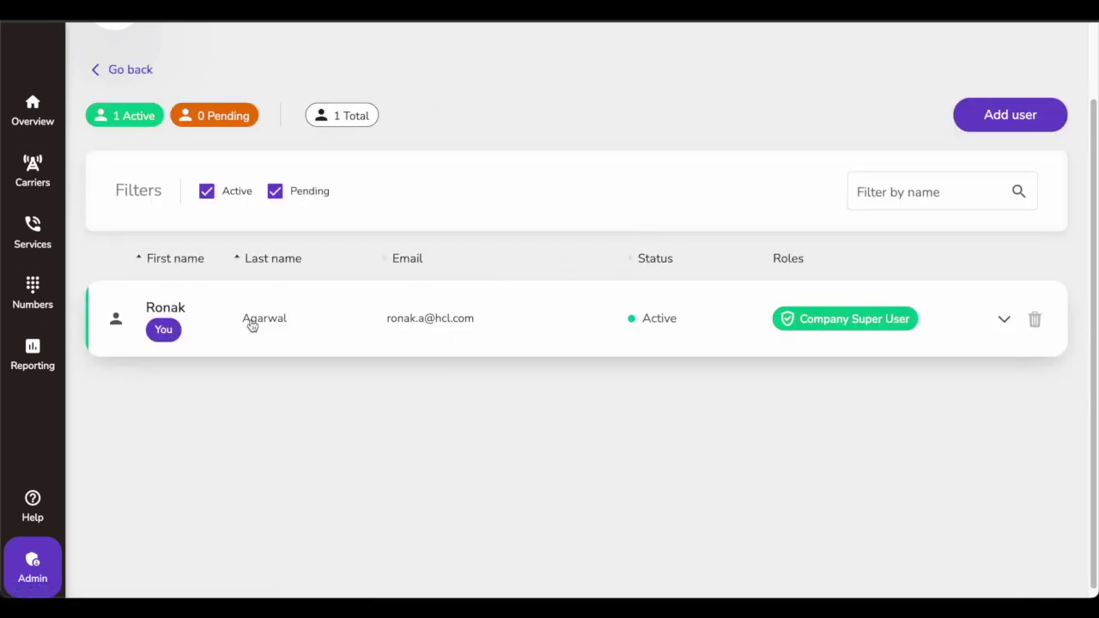
pyautogui.click(124, 73)
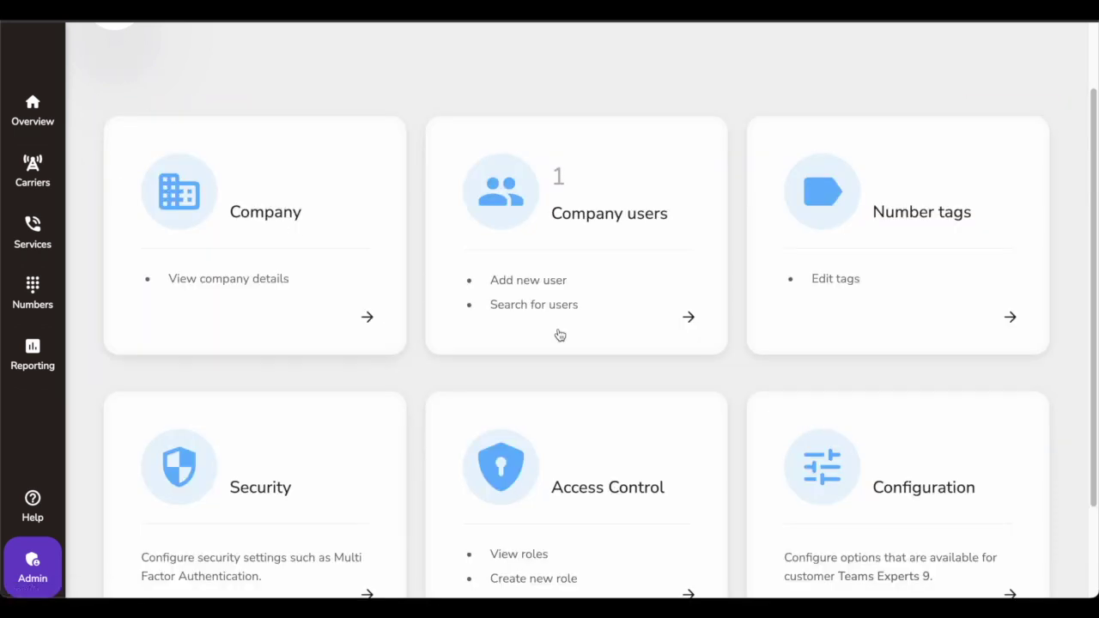
pyautogui.scroll(-2, 392, 380)
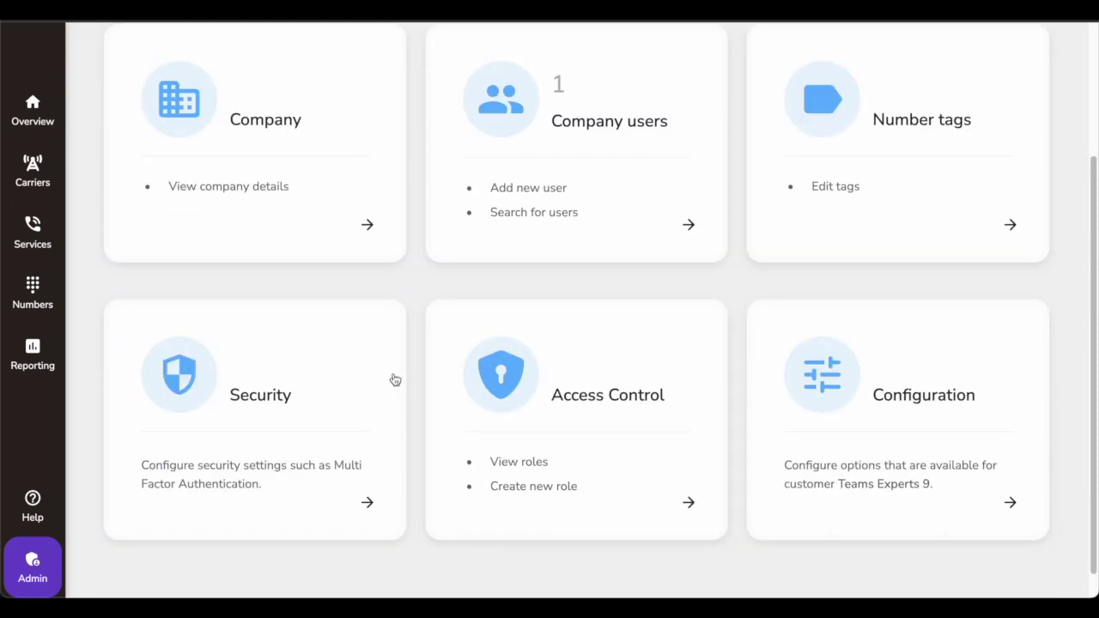
pyautogui.click(271, 438)
pyautogui.scroll(-1, 593, 403)
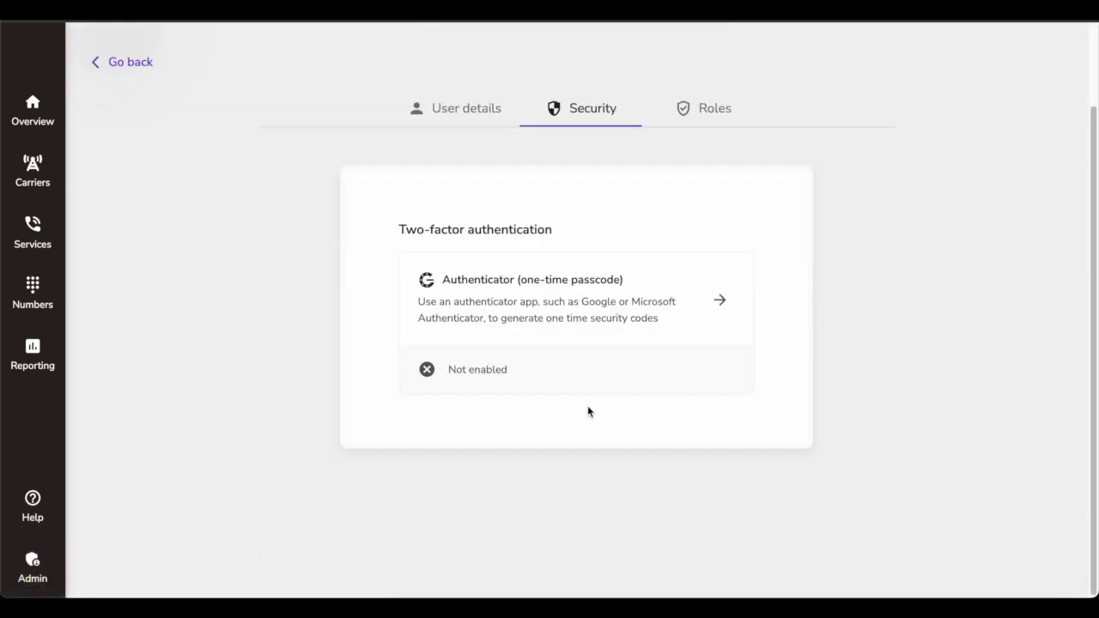
pyautogui.click(135, 69)
pyautogui.scroll(-1, 343, 360)
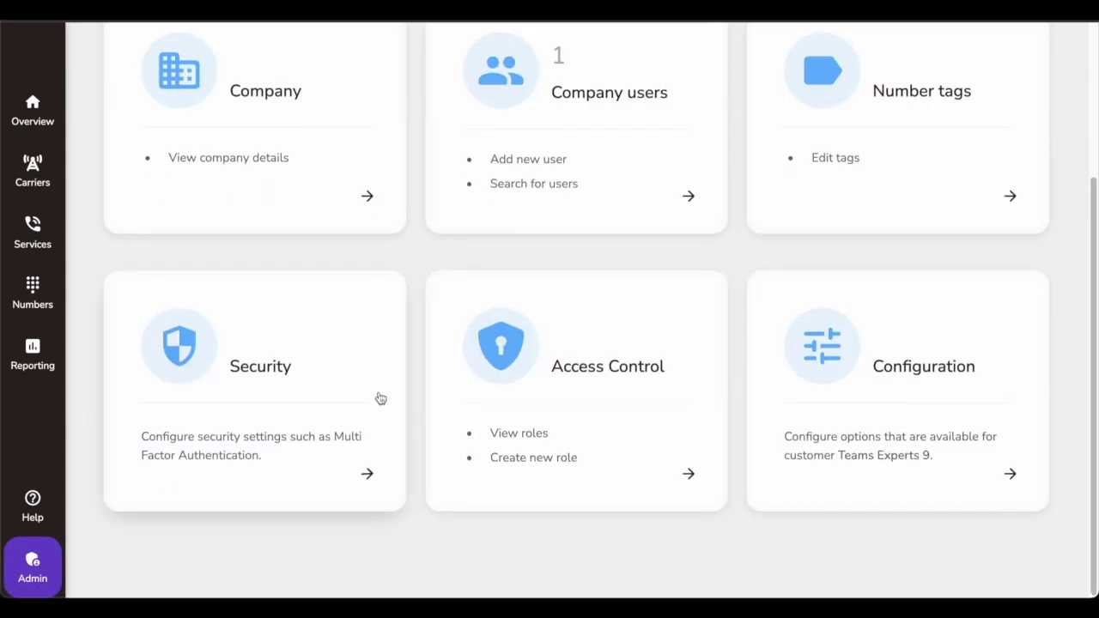
# Step: Open Access Control and read through the built-in roles and their descriptions, from Company Super User to Support Engineer
pyautogui.click(606, 385)
pyautogui.scroll(-2, 609, 384)
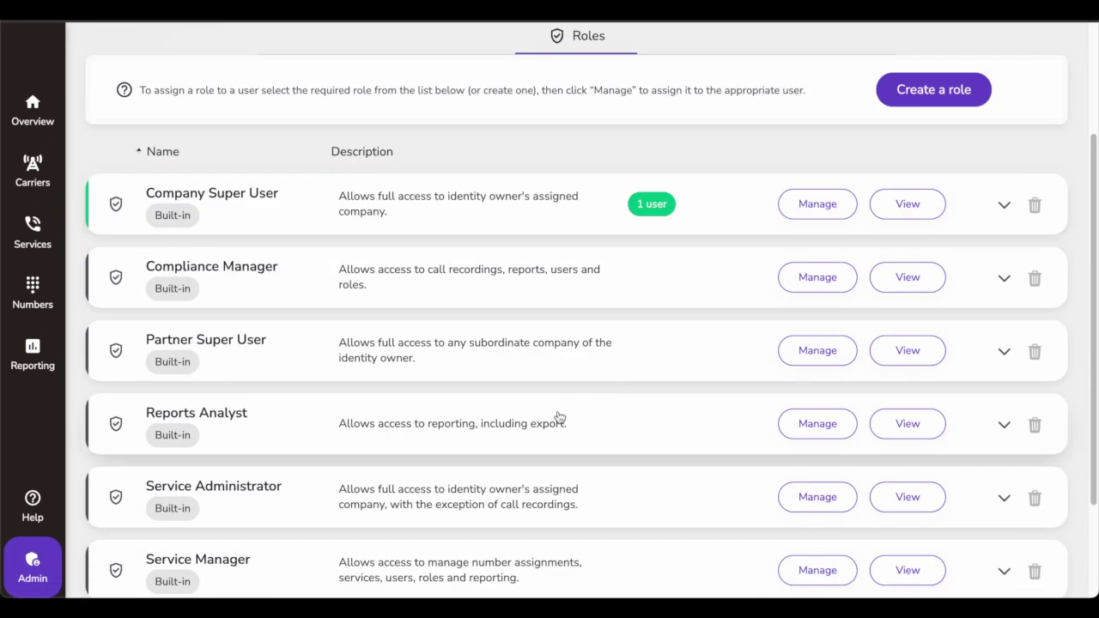
pyautogui.scroll(1, 560, 419)
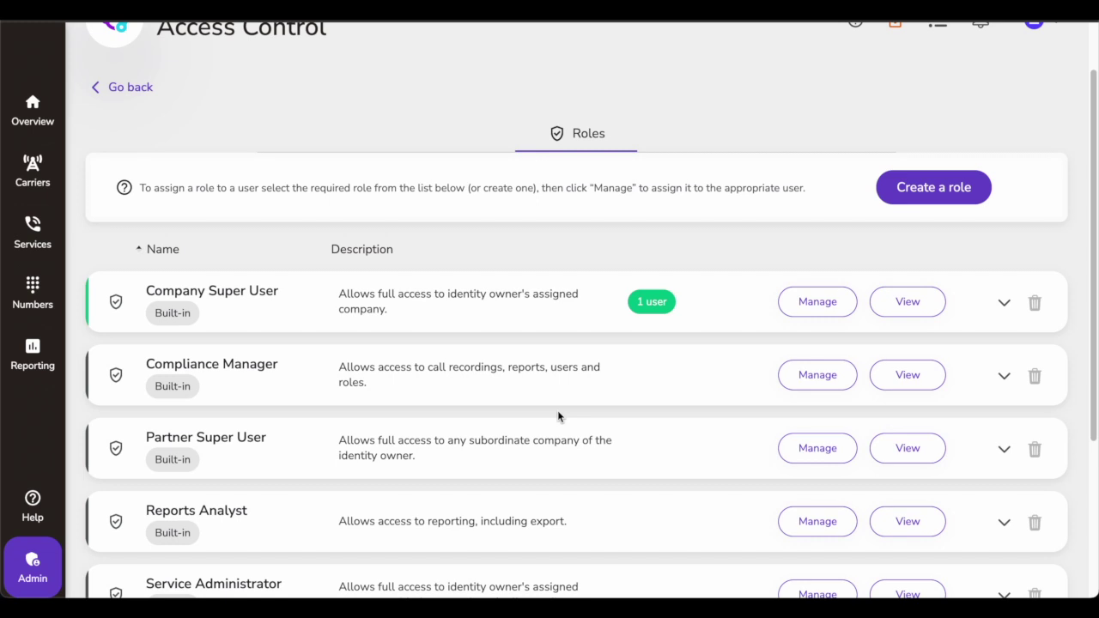
pyautogui.scroll(-1, 465, 422)
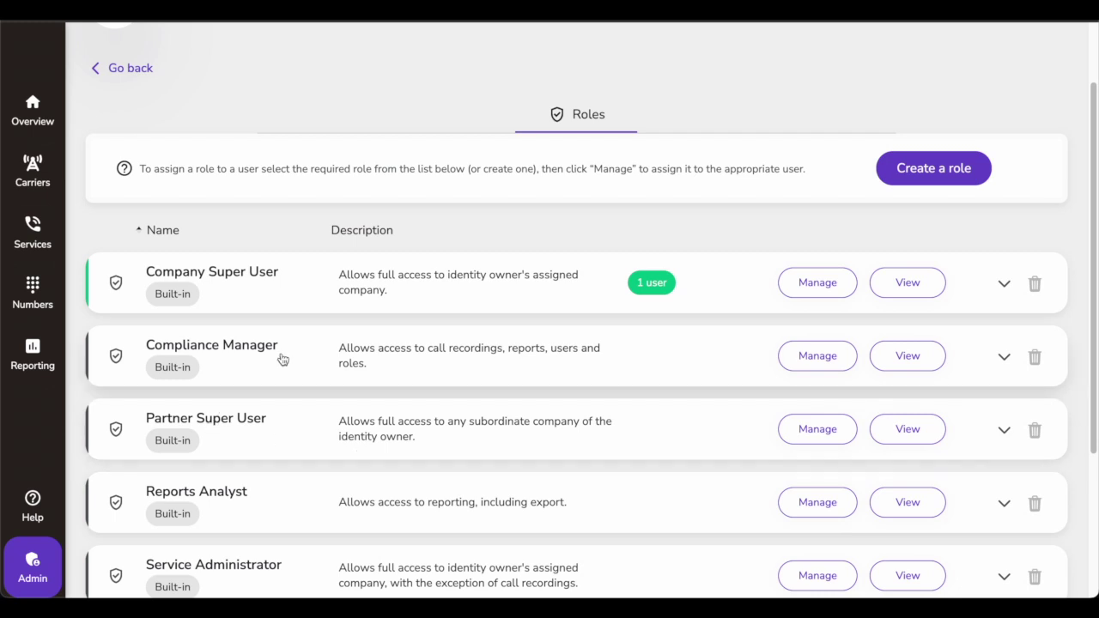
pyautogui.scroll(-5, 292, 390)
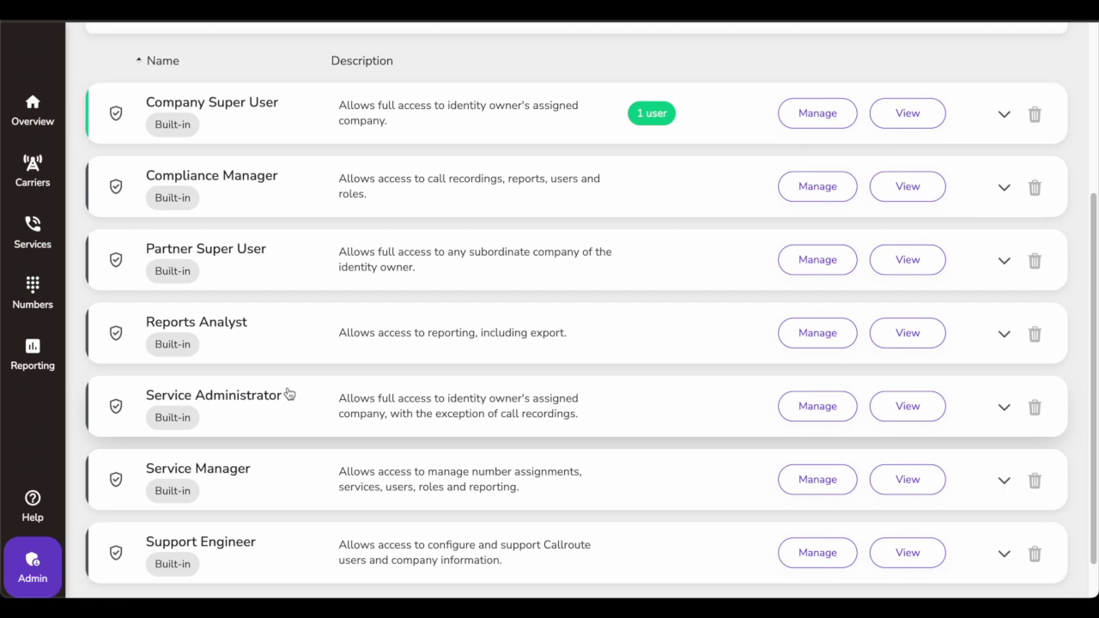
pyautogui.scroll(-1, 298, 390)
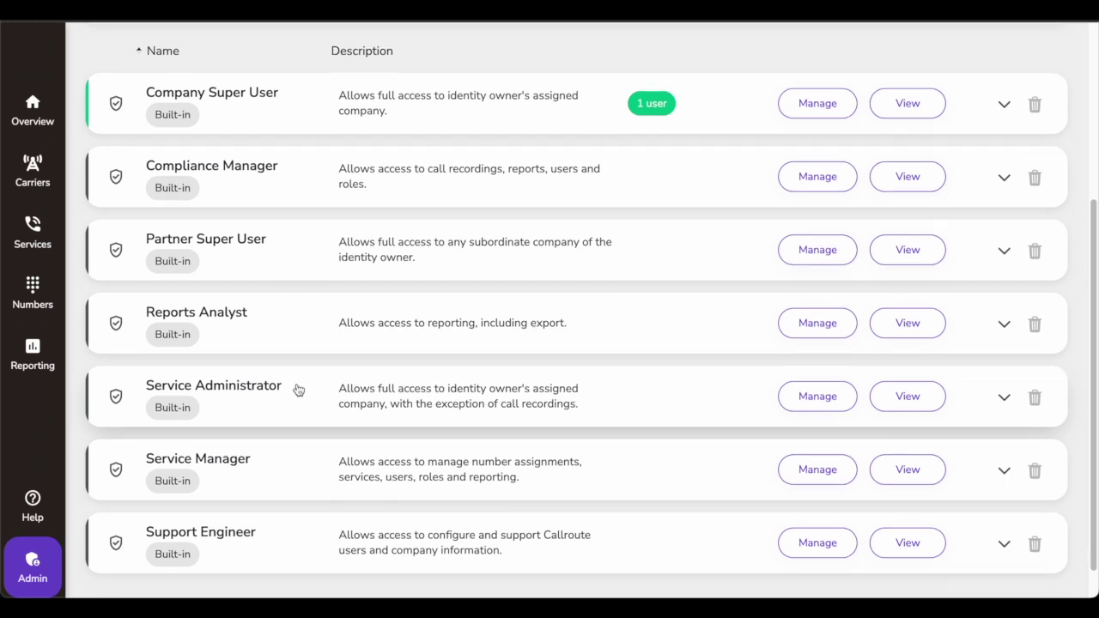
pyautogui.scroll(-1, 305, 388)
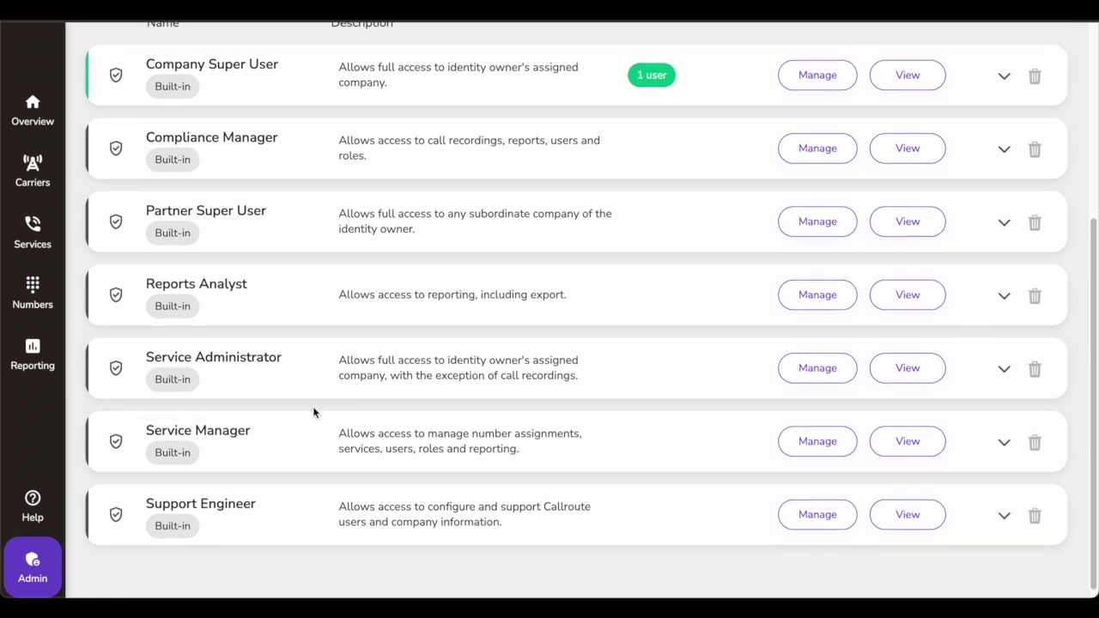
pyautogui.scroll(5, 312, 406)
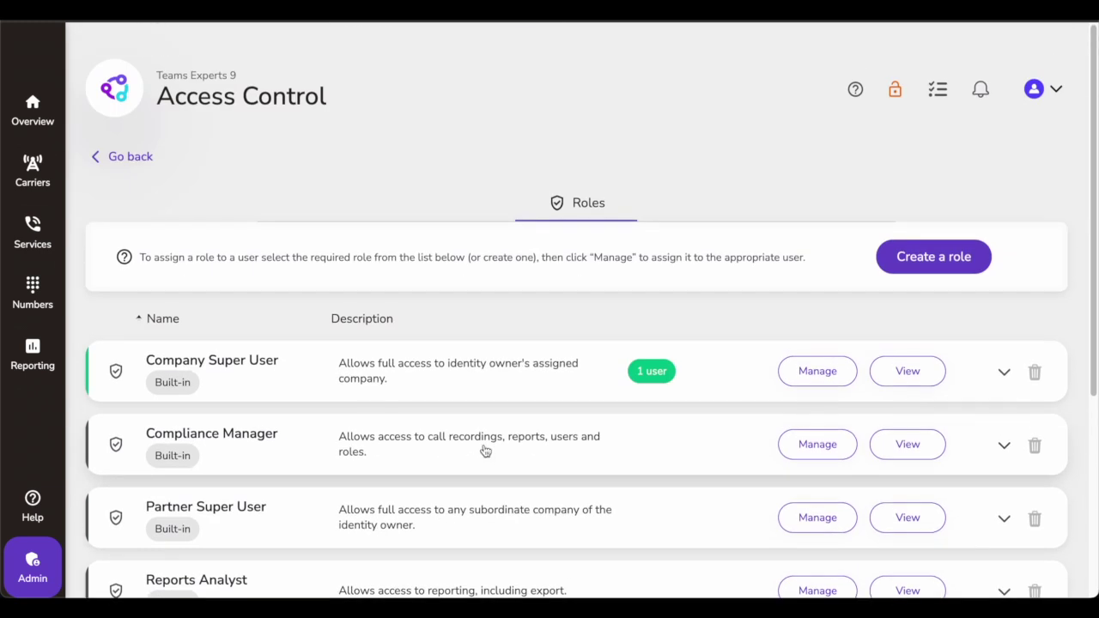
# Step: Examine the scopes and rules in the role creation form, close it without creating a role and return to Admin
pyautogui.click(971, 273)
pyautogui.scroll(-5, 567, 369)
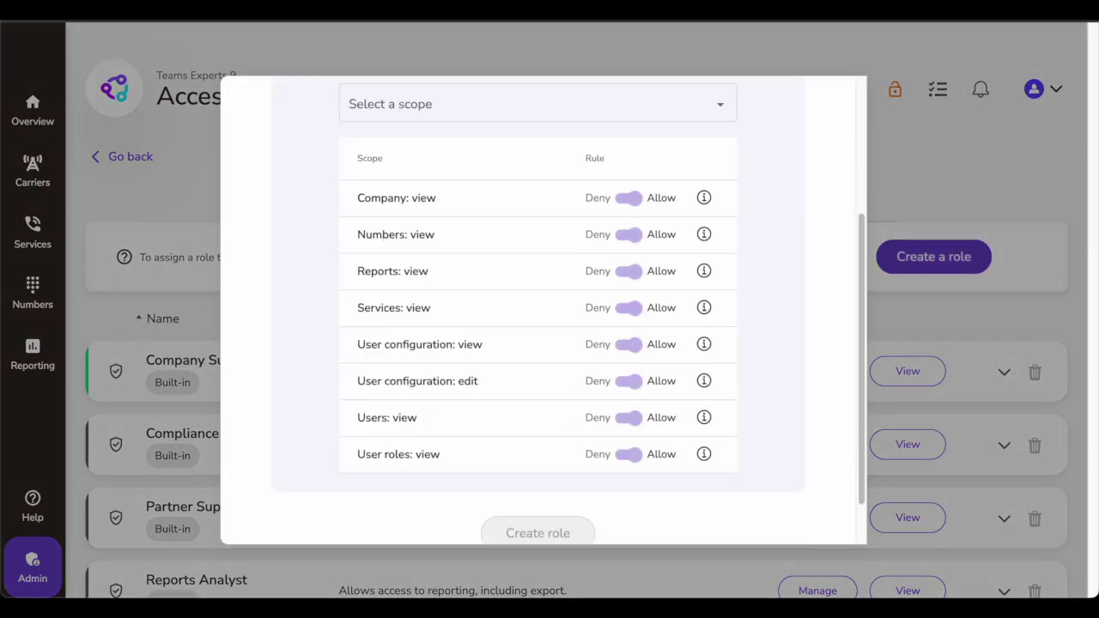
pyautogui.scroll(3, 557, 426)
pyautogui.scroll(-5, 552, 410)
pyautogui.click(938, 406)
pyautogui.click(124, 153)
# Step: View the Configuration settings, look over the Admin sections once more and return to the portal's Overview
pyautogui.scroll(-2, 563, 419)
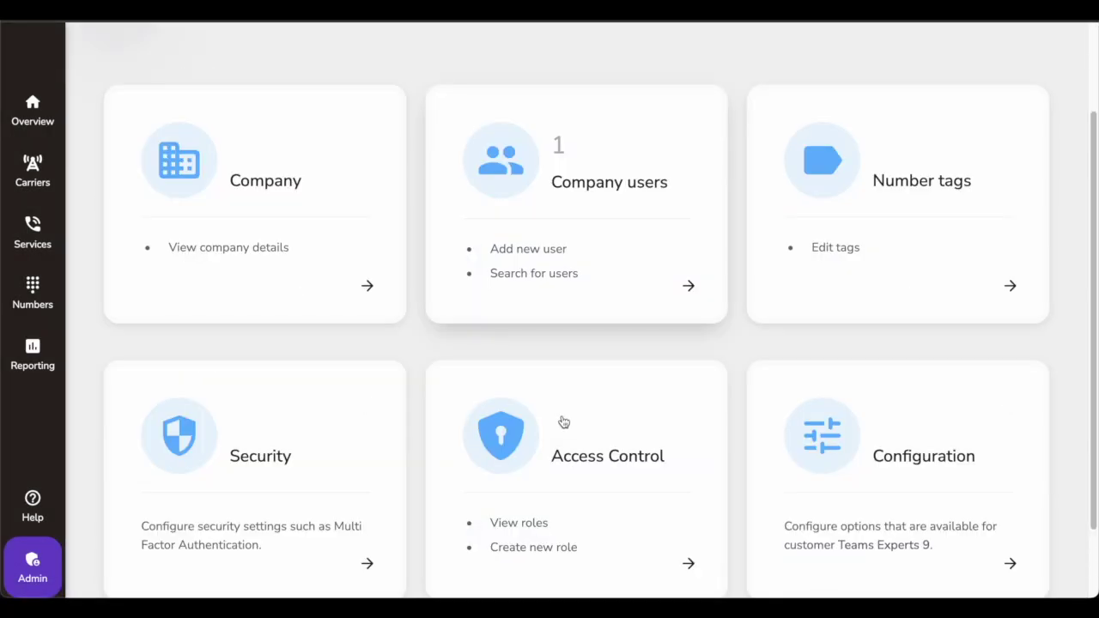
pyautogui.scroll(-1, 563, 421)
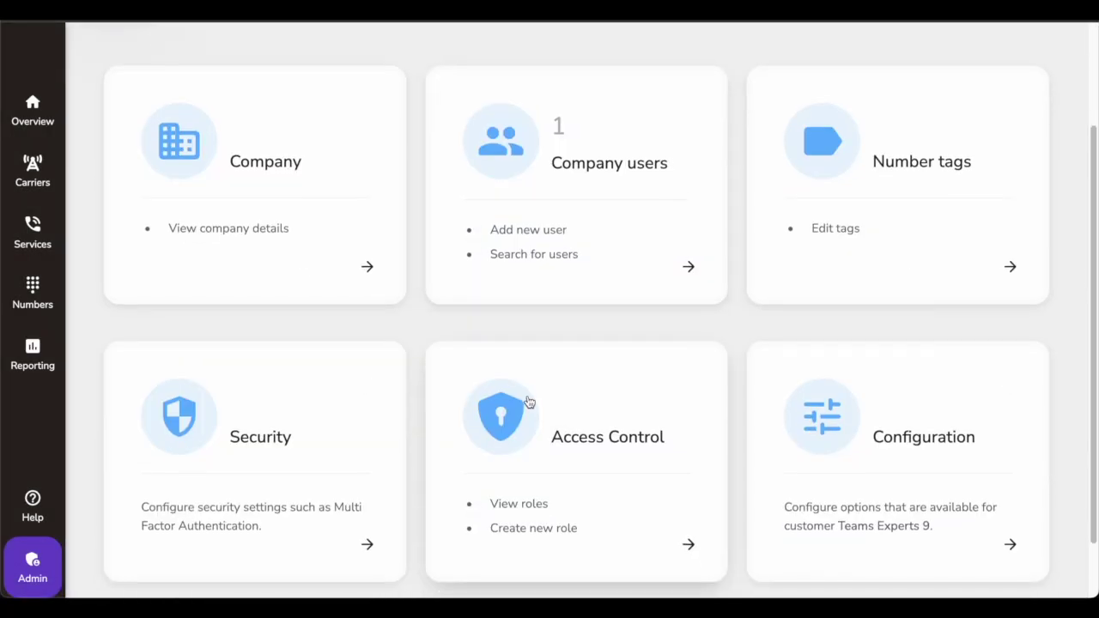
pyautogui.click(891, 513)
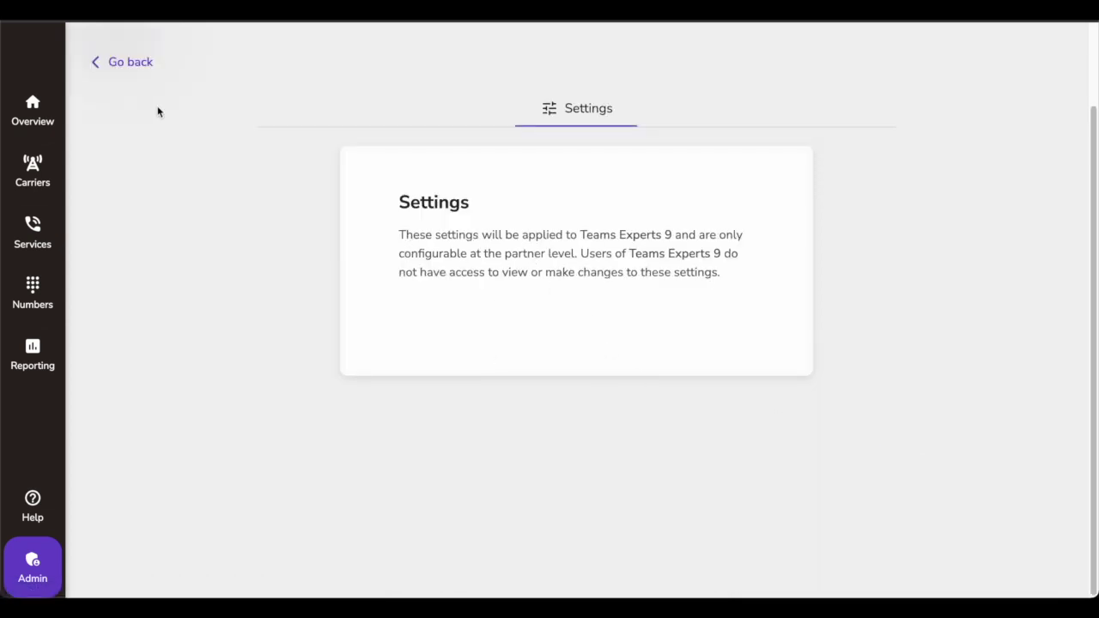
pyautogui.click(137, 63)
pyautogui.scroll(-2, 256, 198)
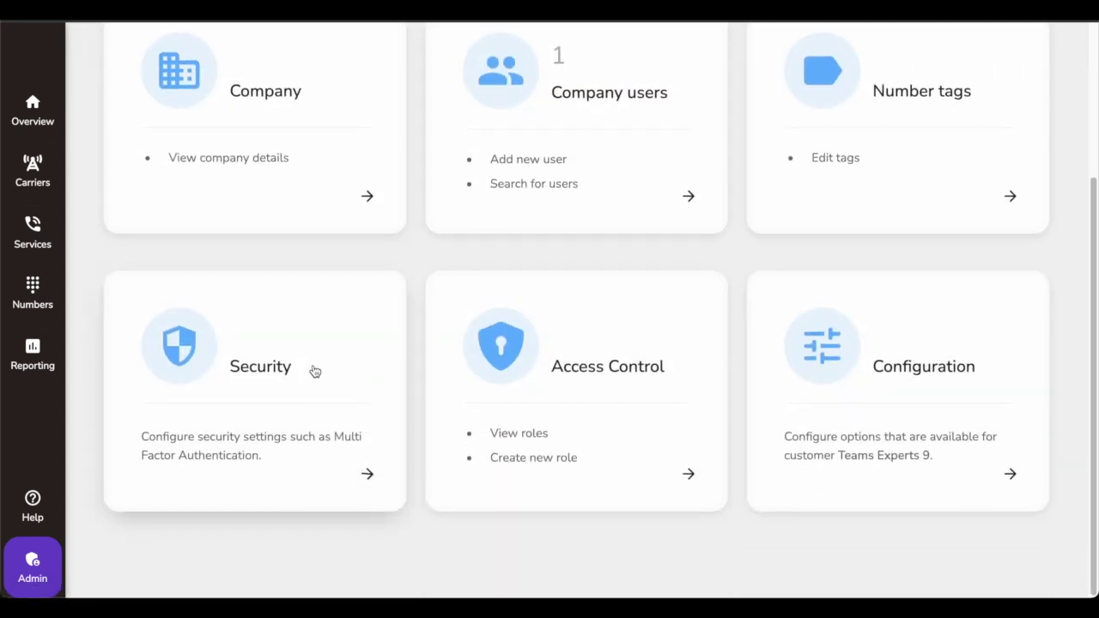
pyautogui.scroll(2, 339, 369)
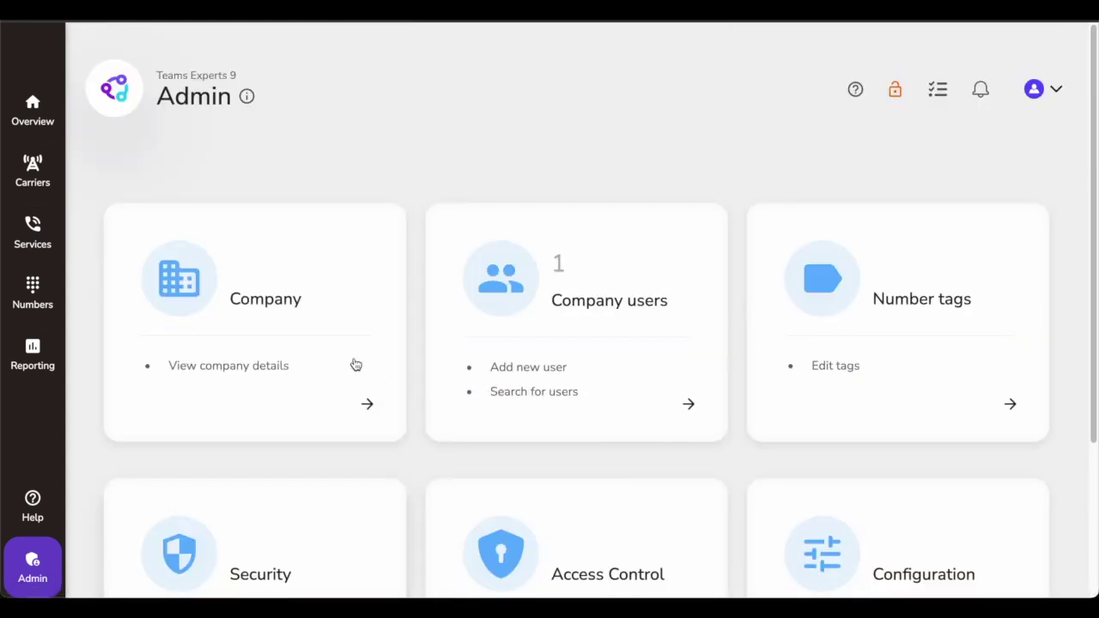
pyautogui.scroll(-2, 343, 370)
pyautogui.scroll(2, 256, 457)
pyautogui.click(41, 118)
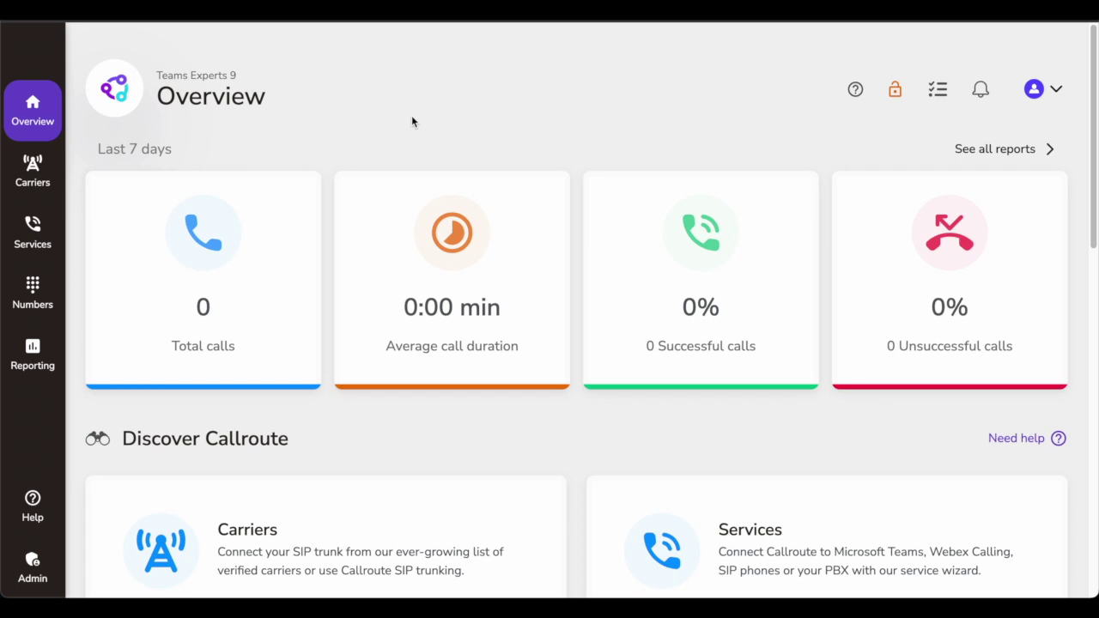
# Step: Open the Microsoft Teams service's settings, check the available user sync modes and close the settings without saving
pyautogui.click(48, 237)
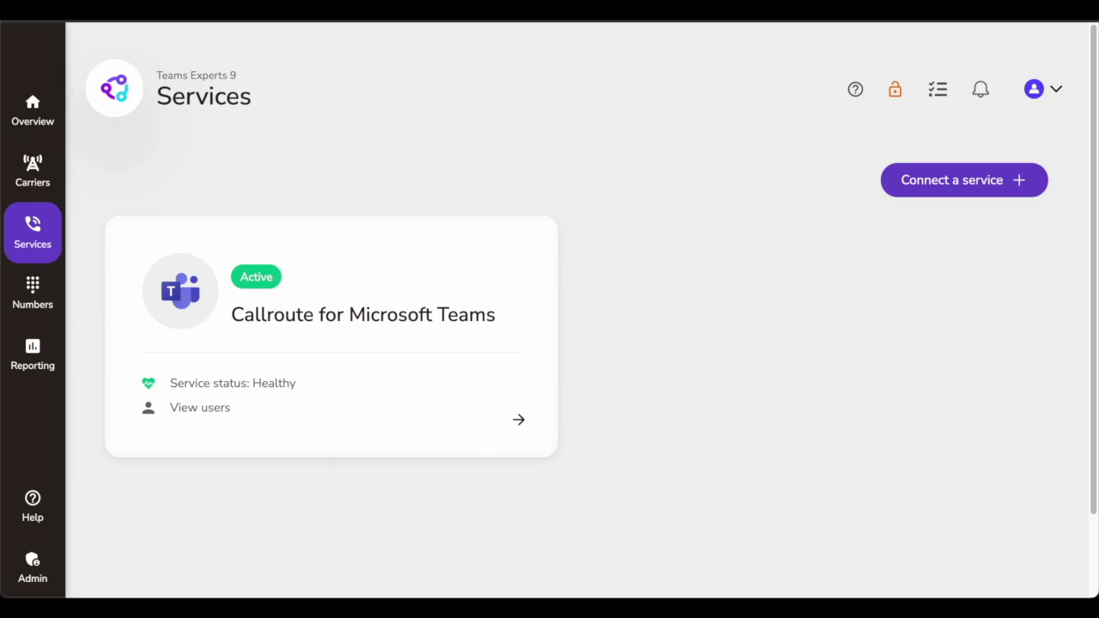
pyautogui.click(516, 424)
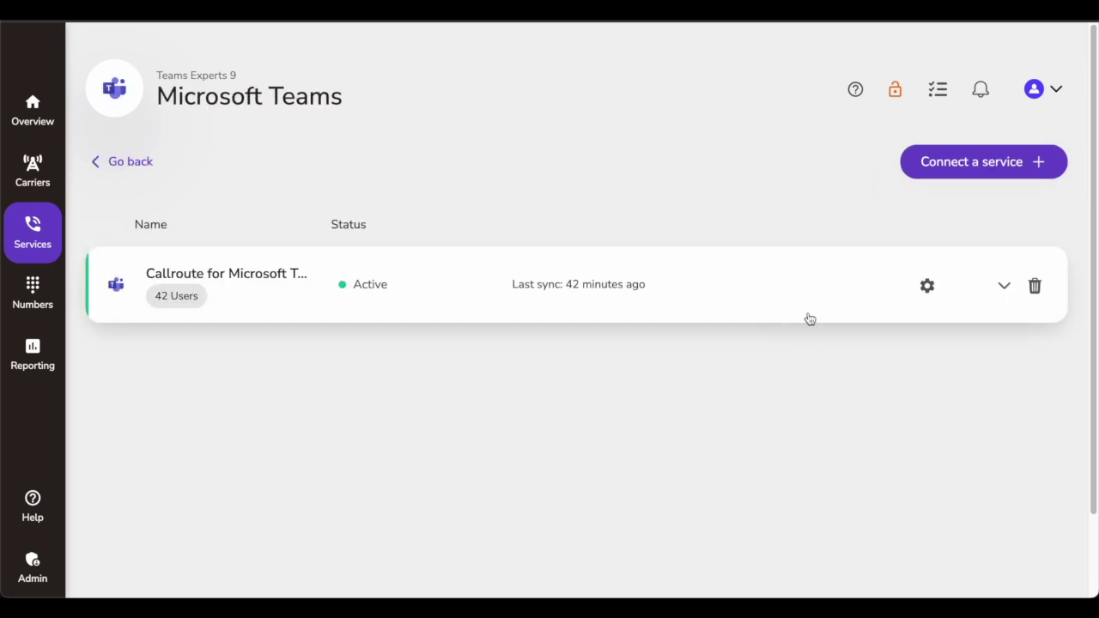
pyautogui.click(927, 287)
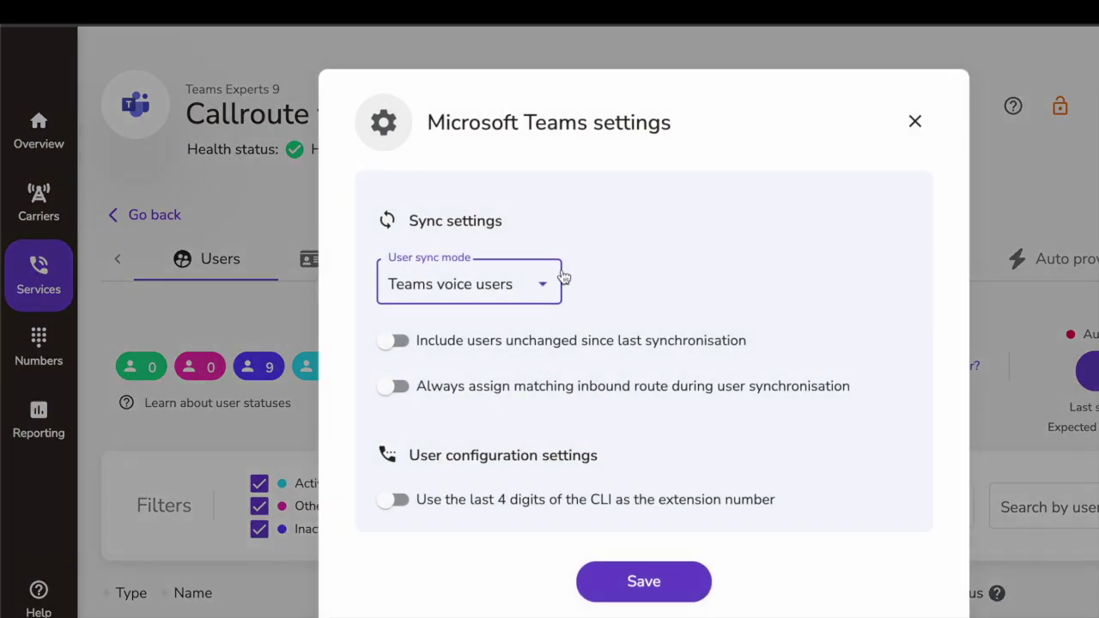
pyautogui.click(521, 285)
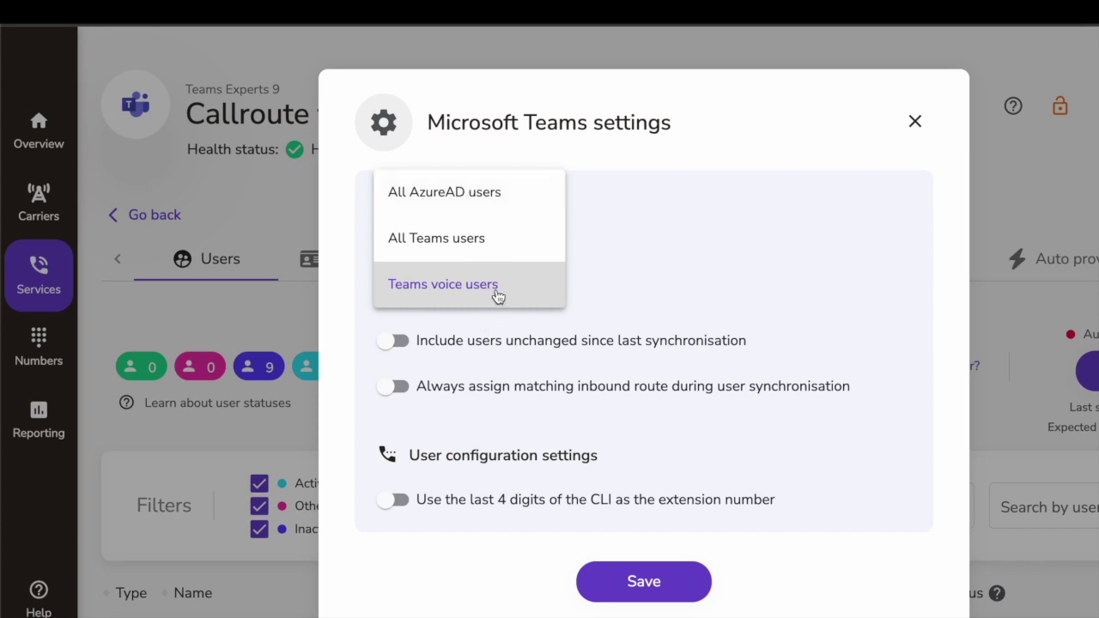
pyautogui.click(823, 147)
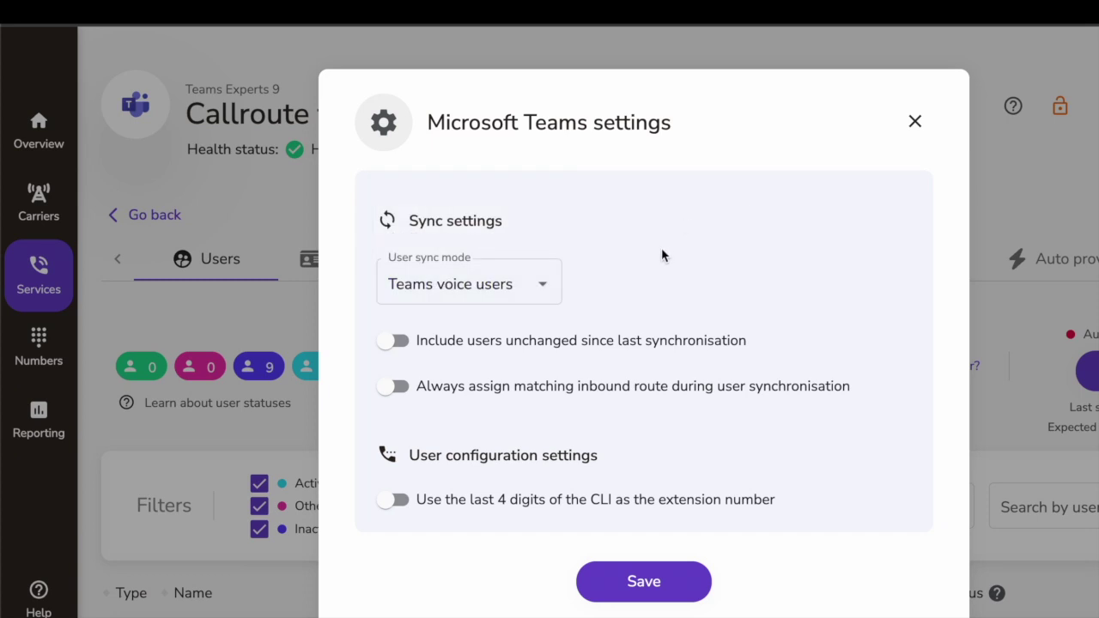
pyautogui.click(915, 123)
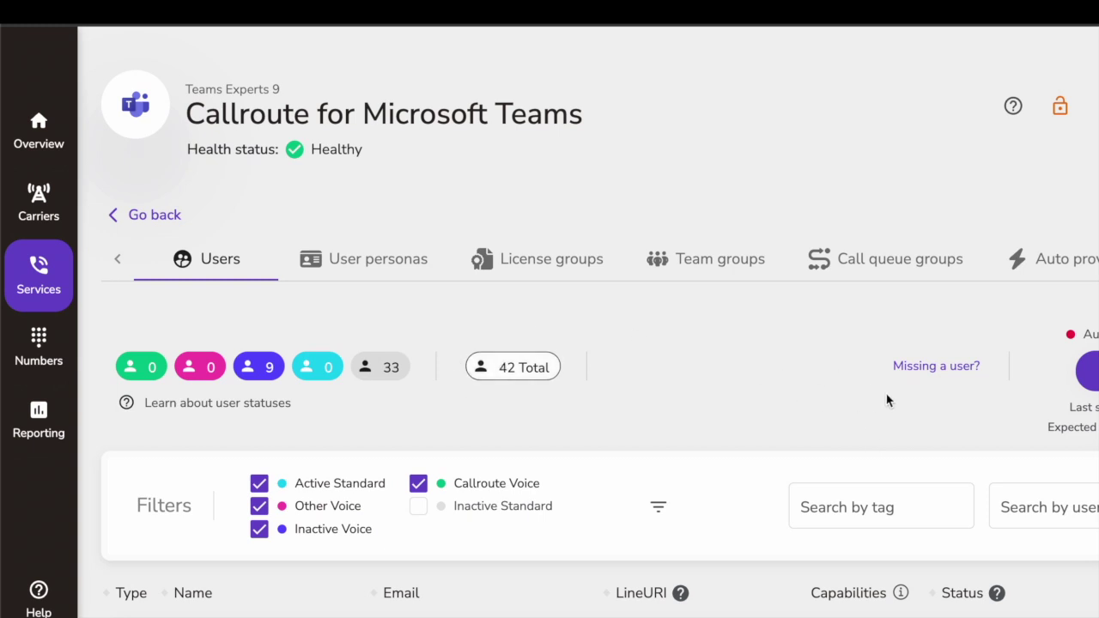
# Step: View the form for fetching missing users by email address and close it
pyautogui.click(913, 370)
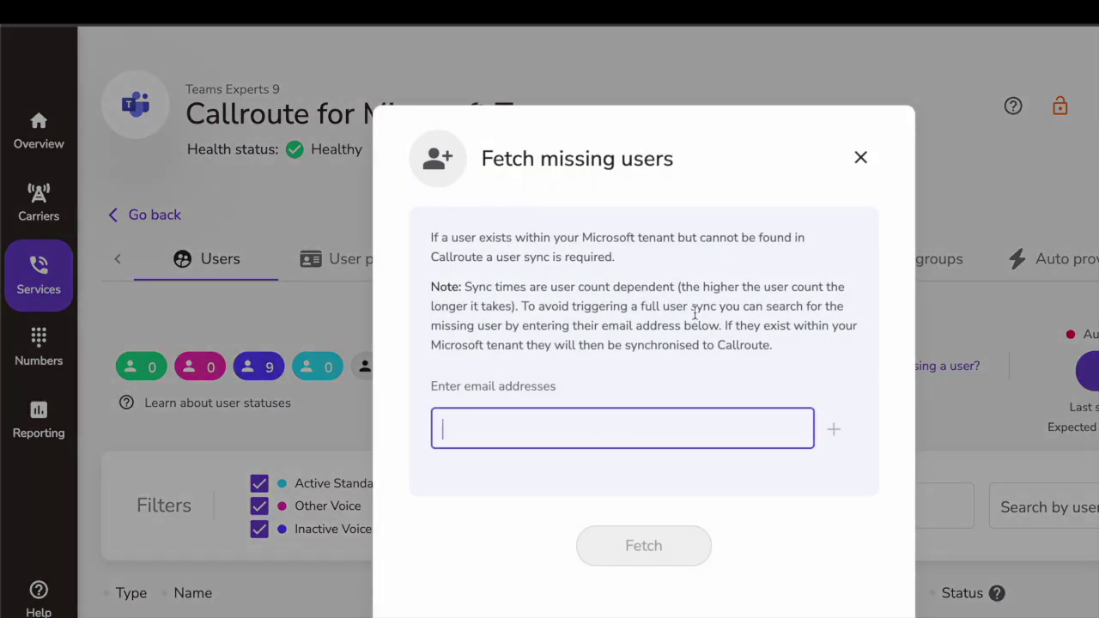
pyautogui.click(861, 159)
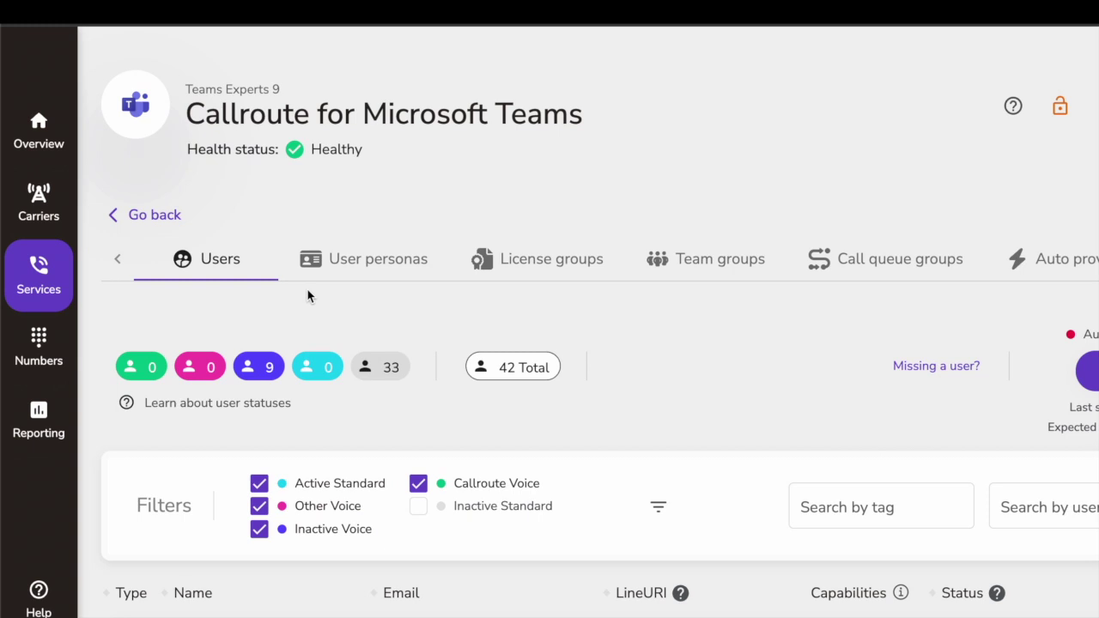
# Step: Start a new user persona for the Teams service and name it "HR persona"
pyautogui.click(327, 280)
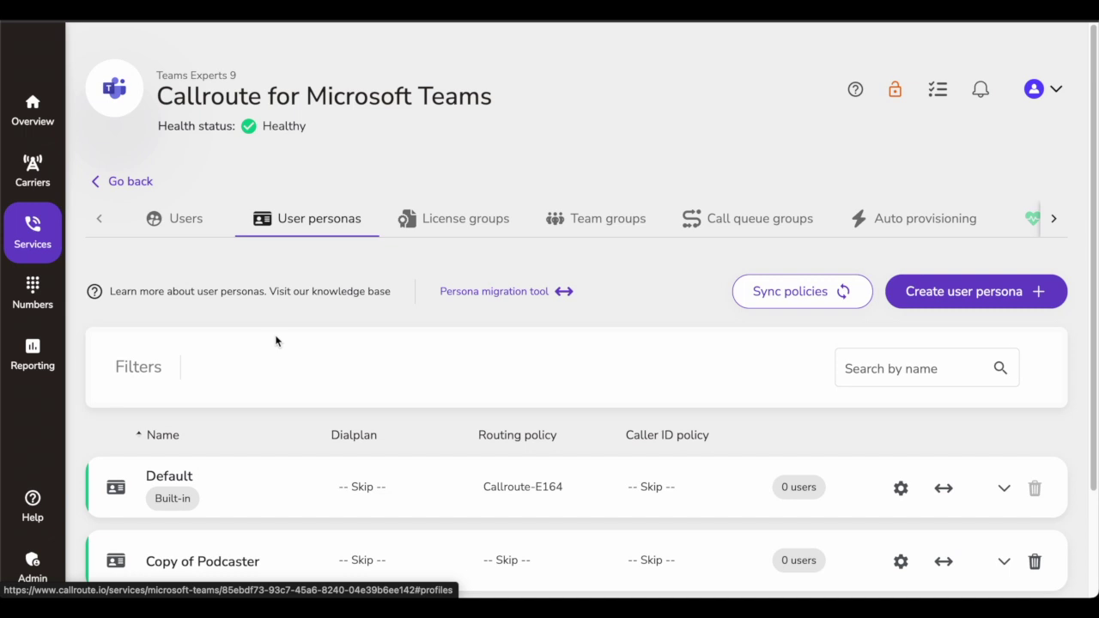
pyautogui.scroll(-2, 389, 348)
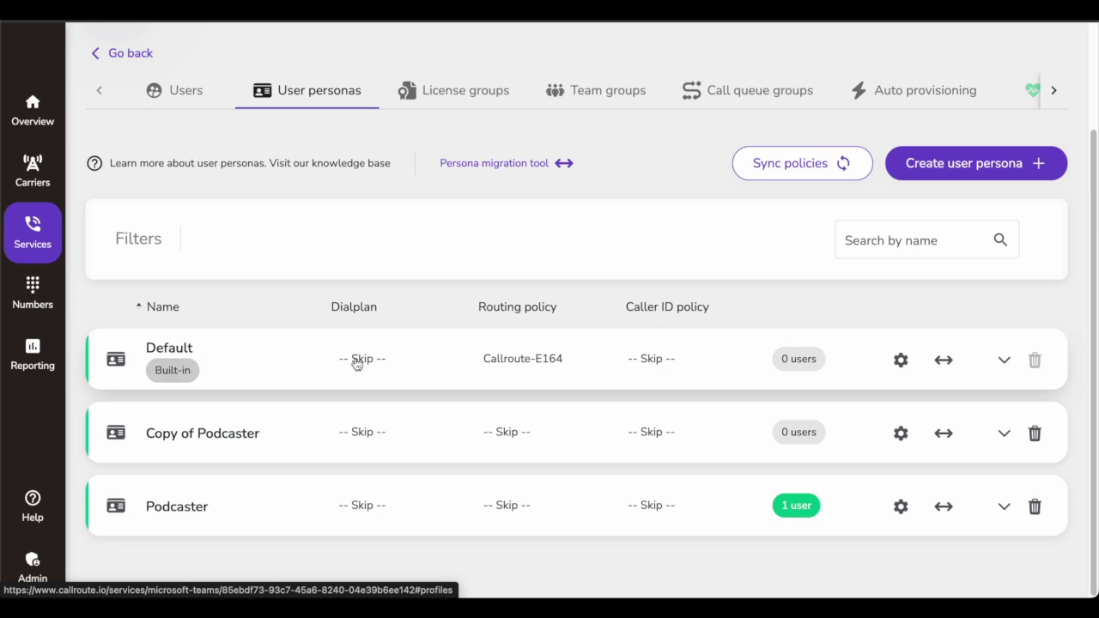
pyautogui.click(948, 164)
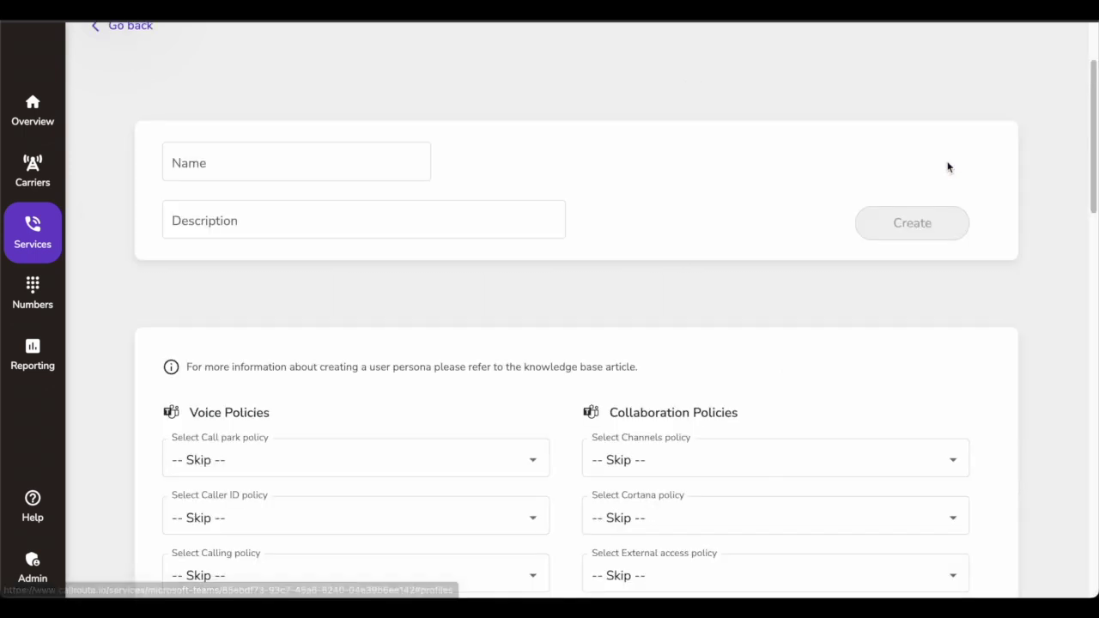
pyautogui.click(225, 156)
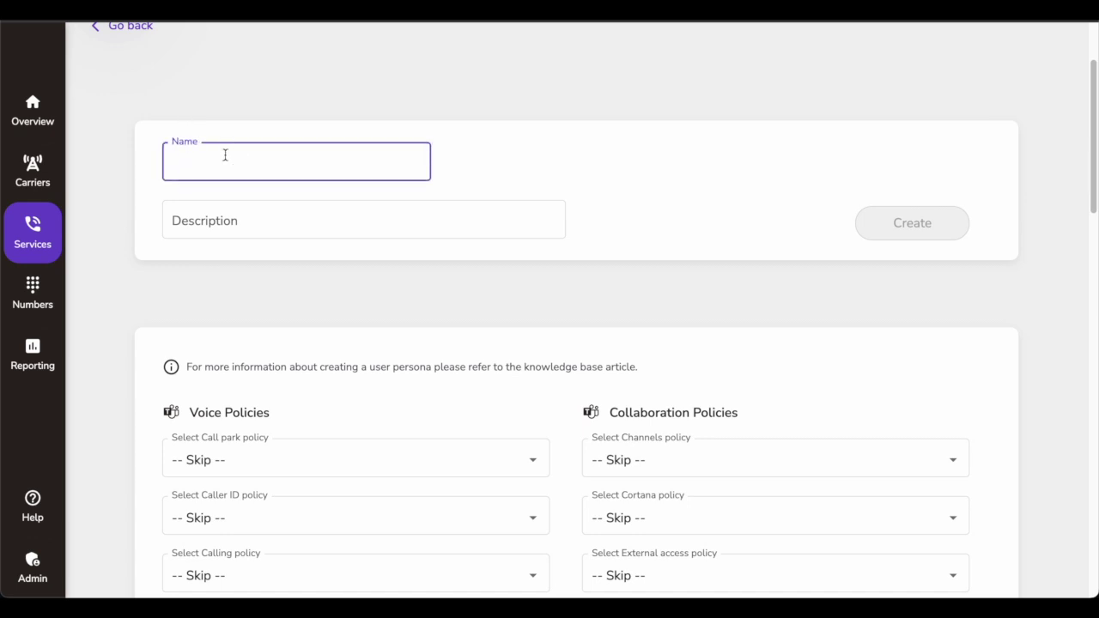
pyautogui.write('P')
pyautogui.press('BackSpace')
pyautogui.write('HR perso')
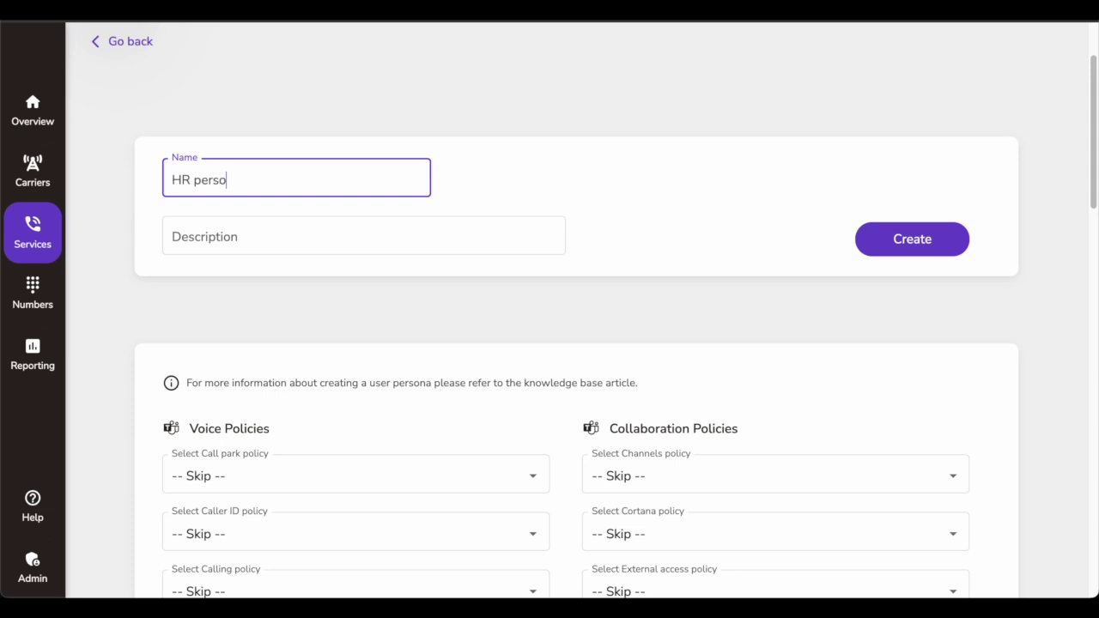
pyautogui.write('na')
# Step: Add the description "This is the user persona for HR employees" and create the persona
pyautogui.click(366, 230)
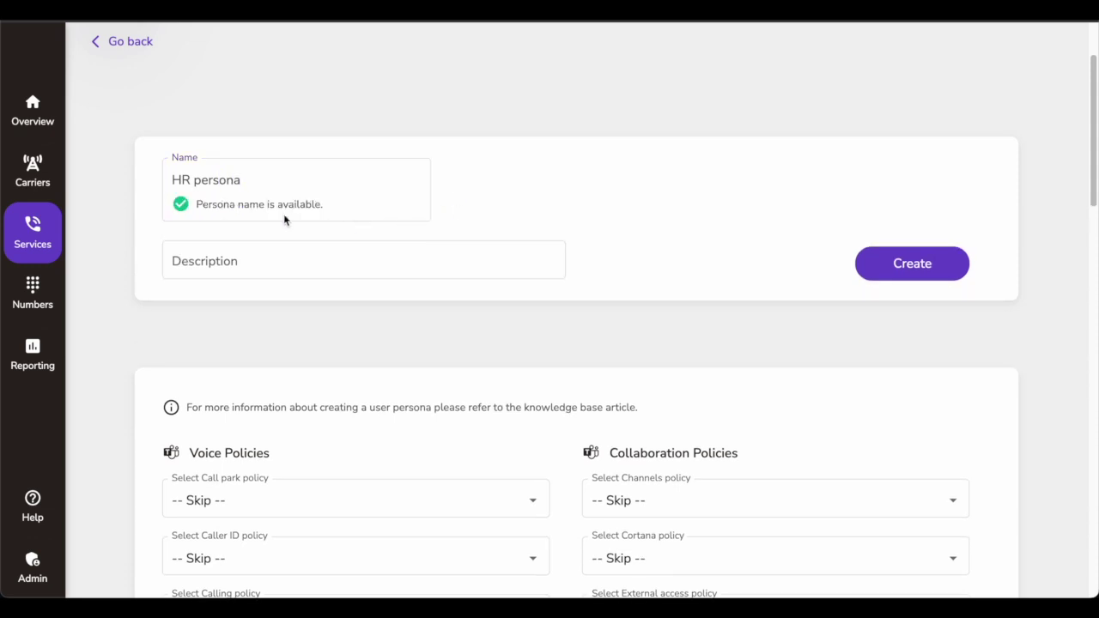
pyautogui.click(233, 252)
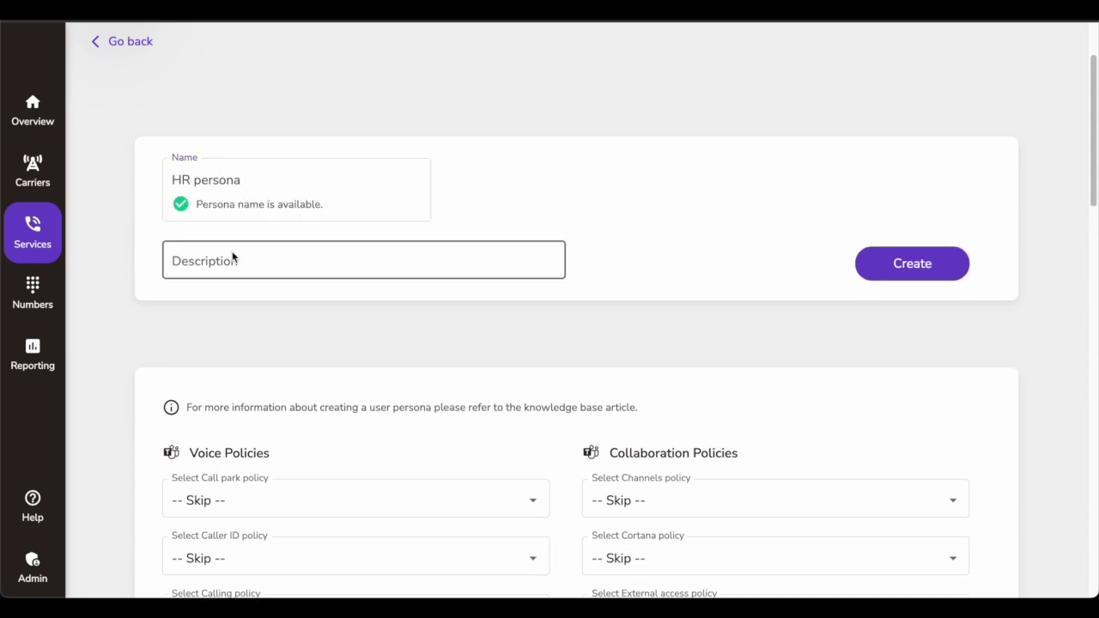
pyautogui.write('This i')
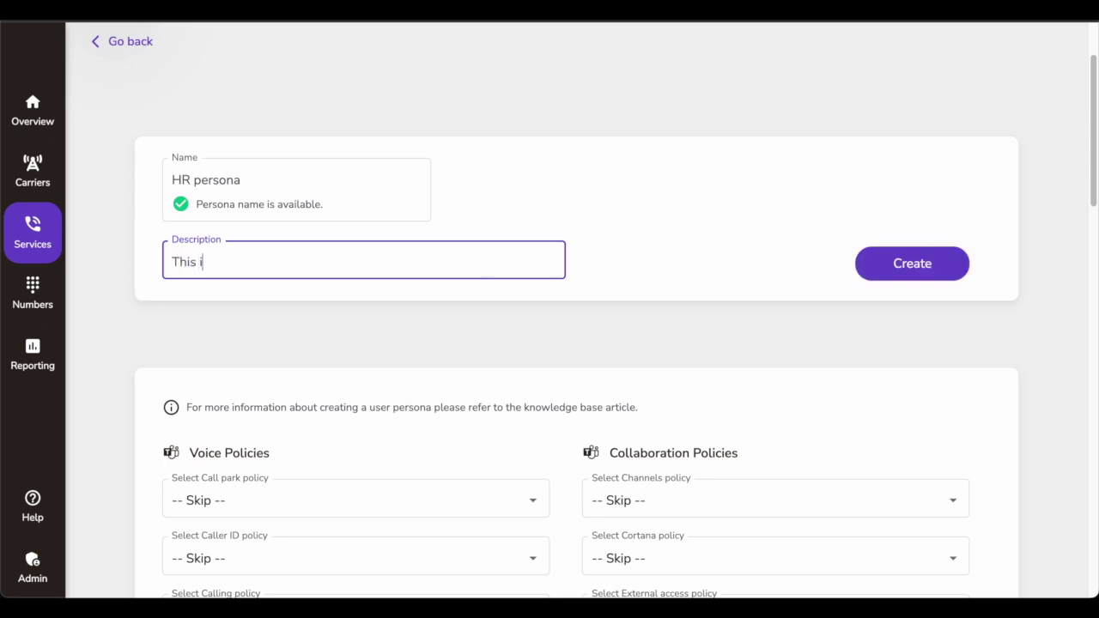
pyautogui.write('s the user perso')
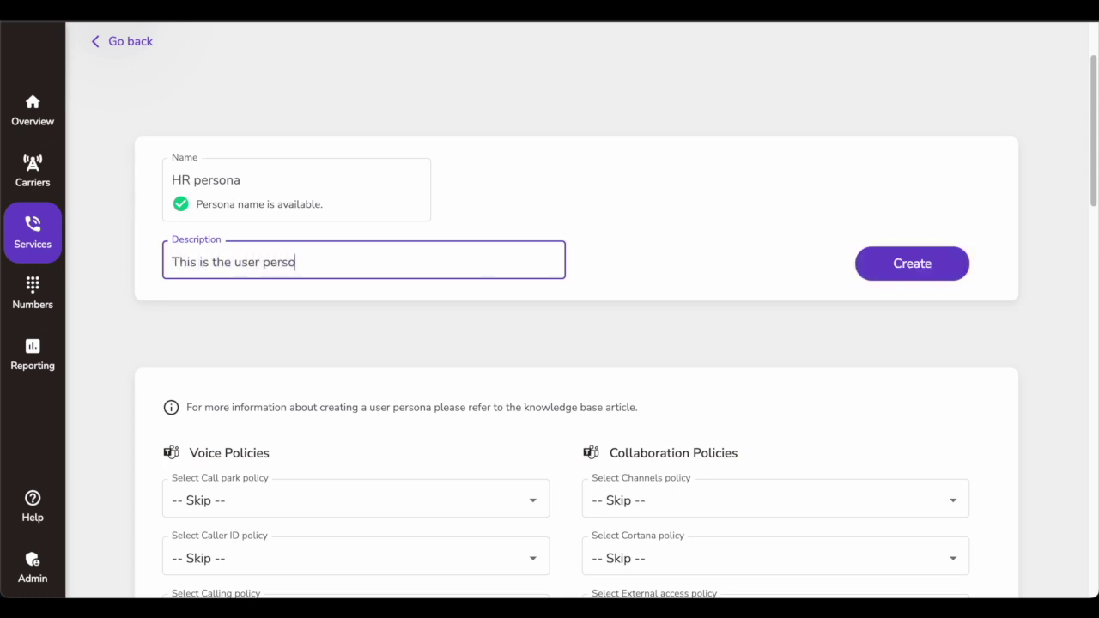
pyautogui.write('na for HR employees')
pyautogui.scroll(-1, 567, 270)
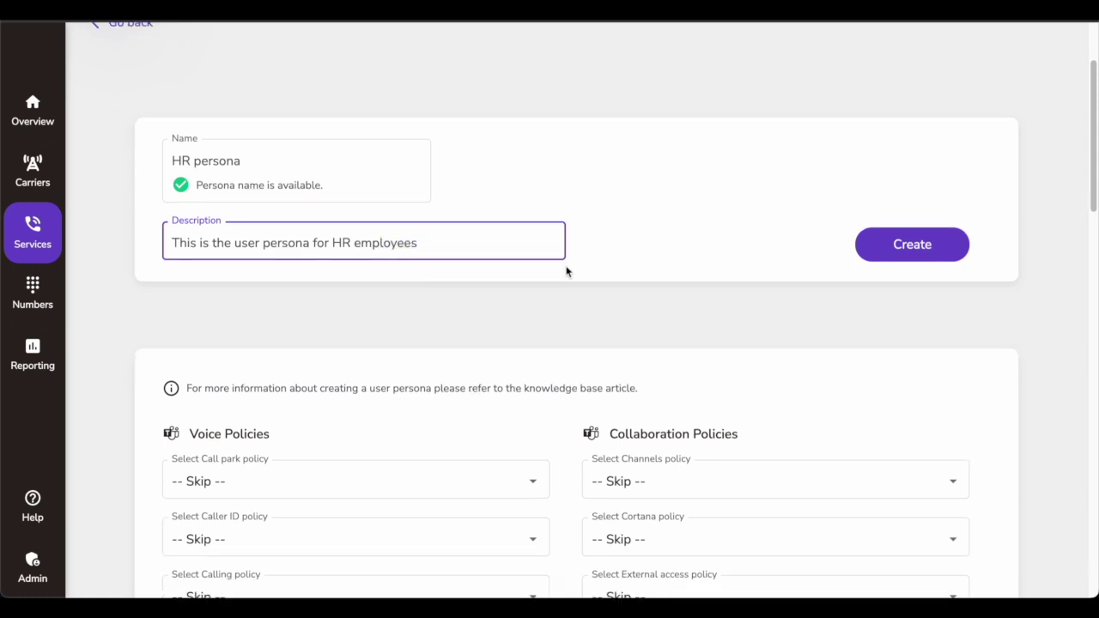
pyautogui.click(913, 254)
pyautogui.scroll(-2, 461, 301)
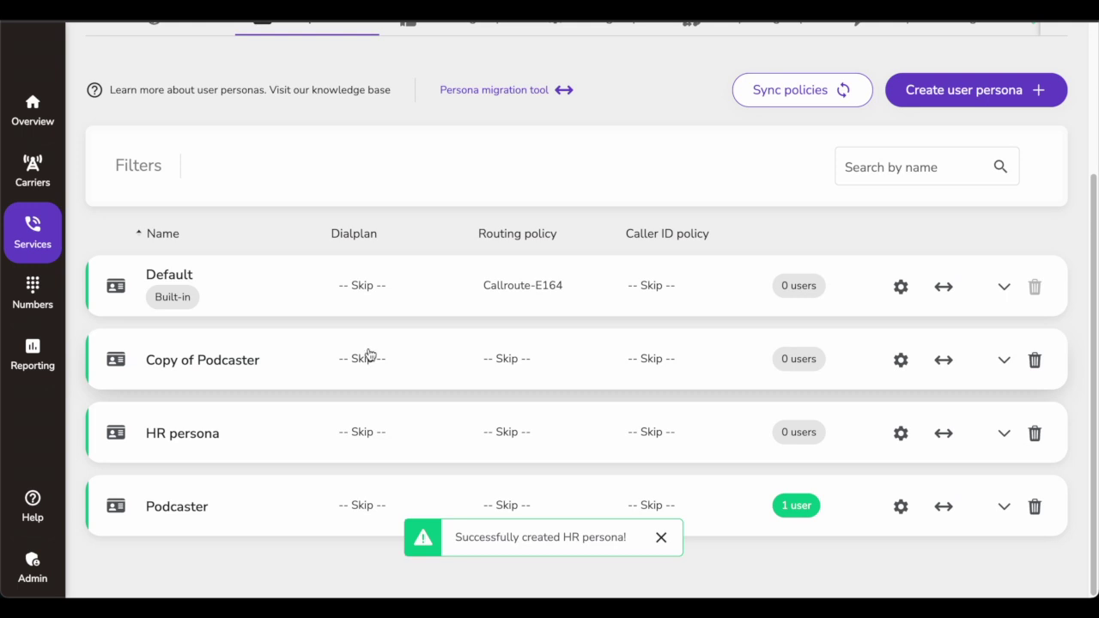
# Step: Open the HR persona's configuration and set its Call park and Caller ID policies to Global
pyautogui.click(189, 437)
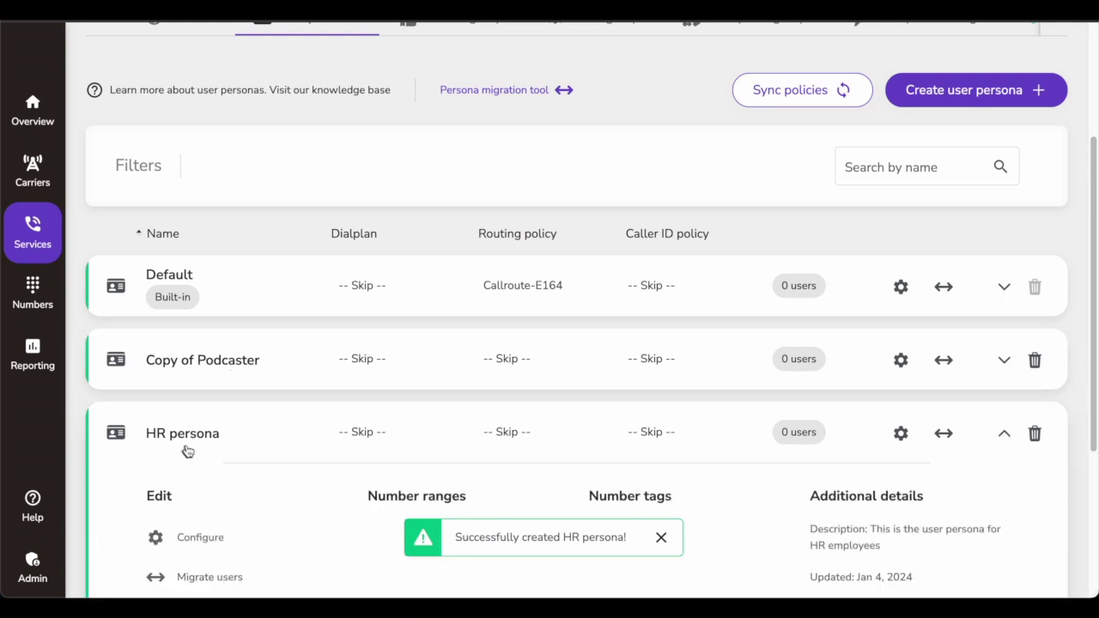
pyautogui.scroll(-3, 188, 452)
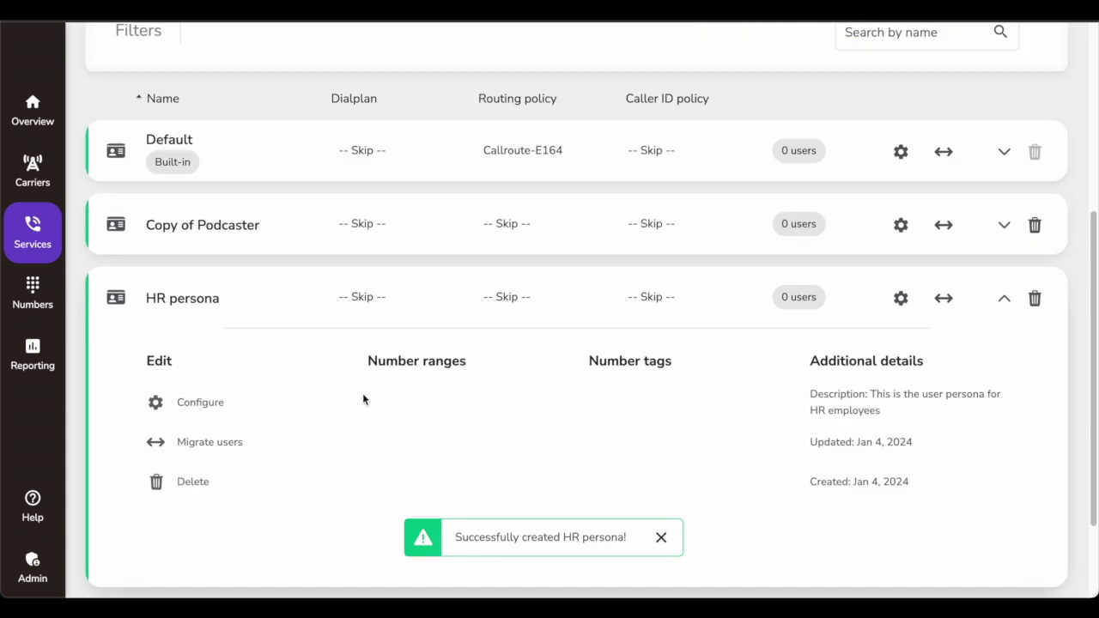
pyautogui.click(901, 299)
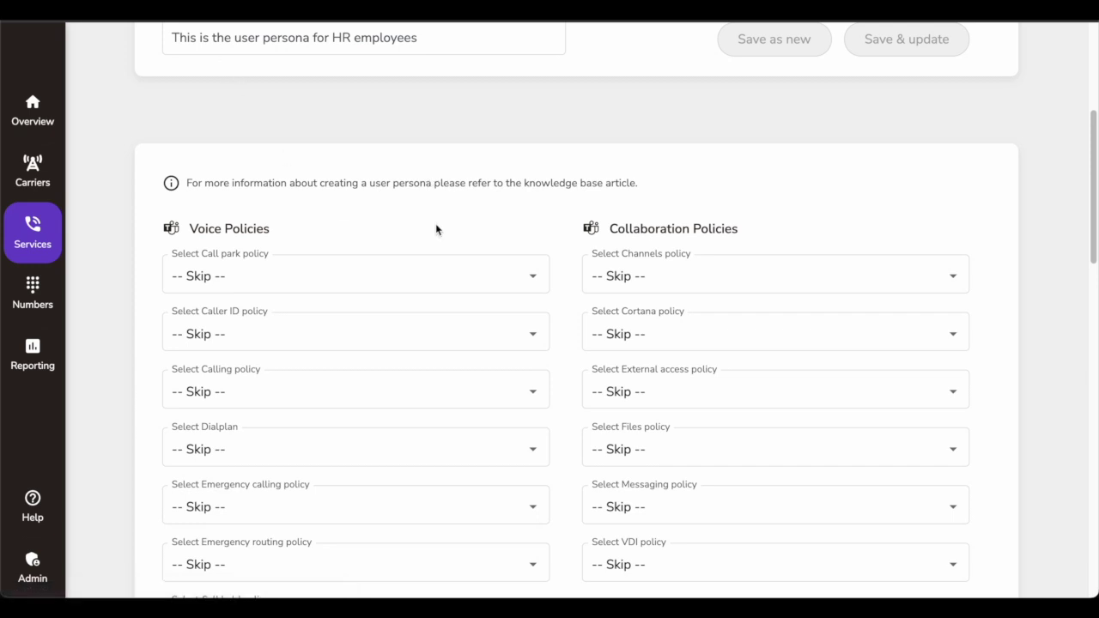
pyautogui.scroll(-1, 435, 223)
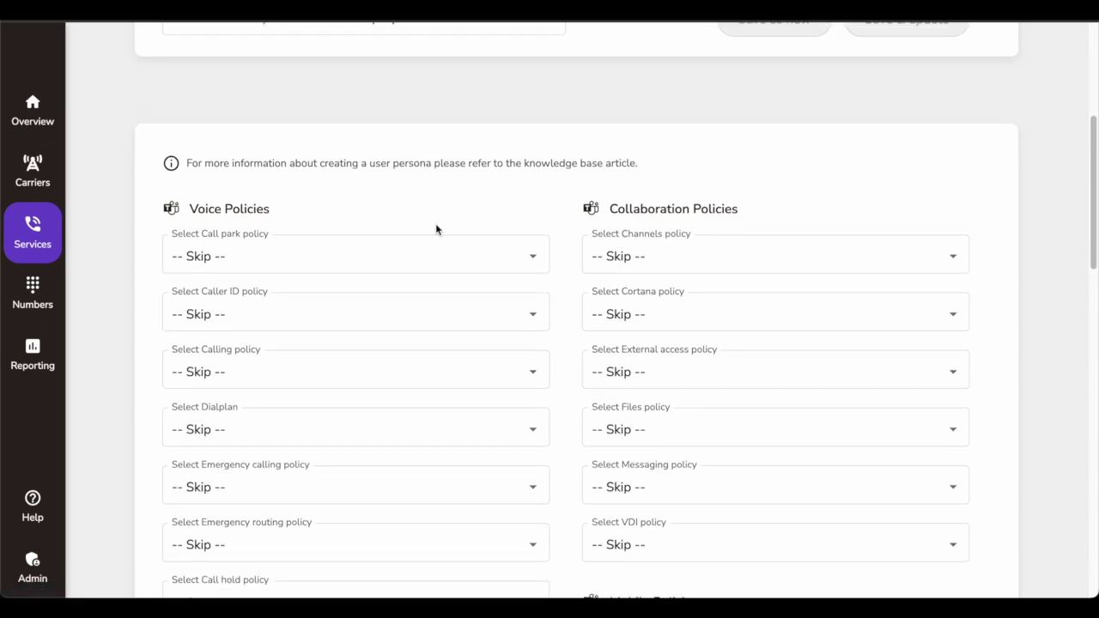
pyautogui.scroll(3, 395, 241)
pyautogui.click(436, 276)
pyautogui.scroll(-5, 435, 301)
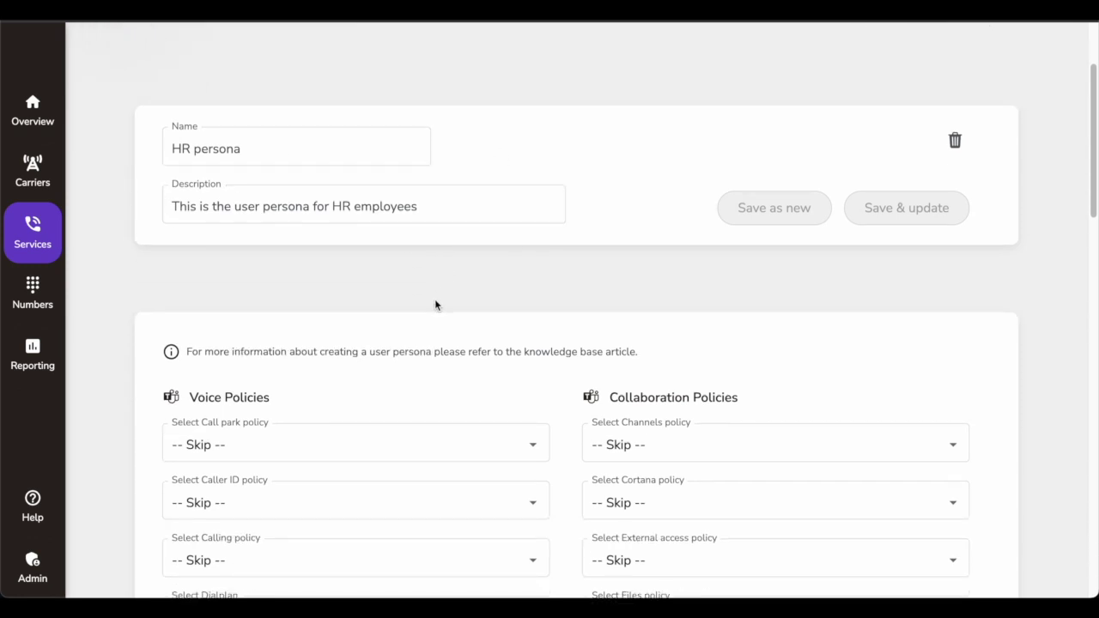
pyautogui.scroll(1, 434, 303)
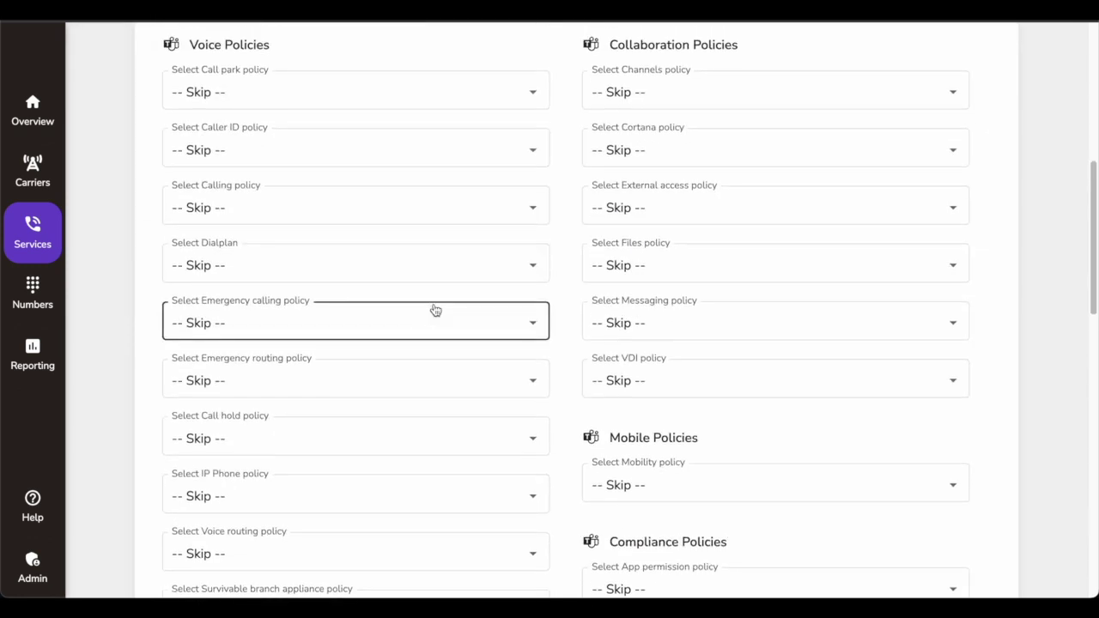
pyautogui.click(279, 128)
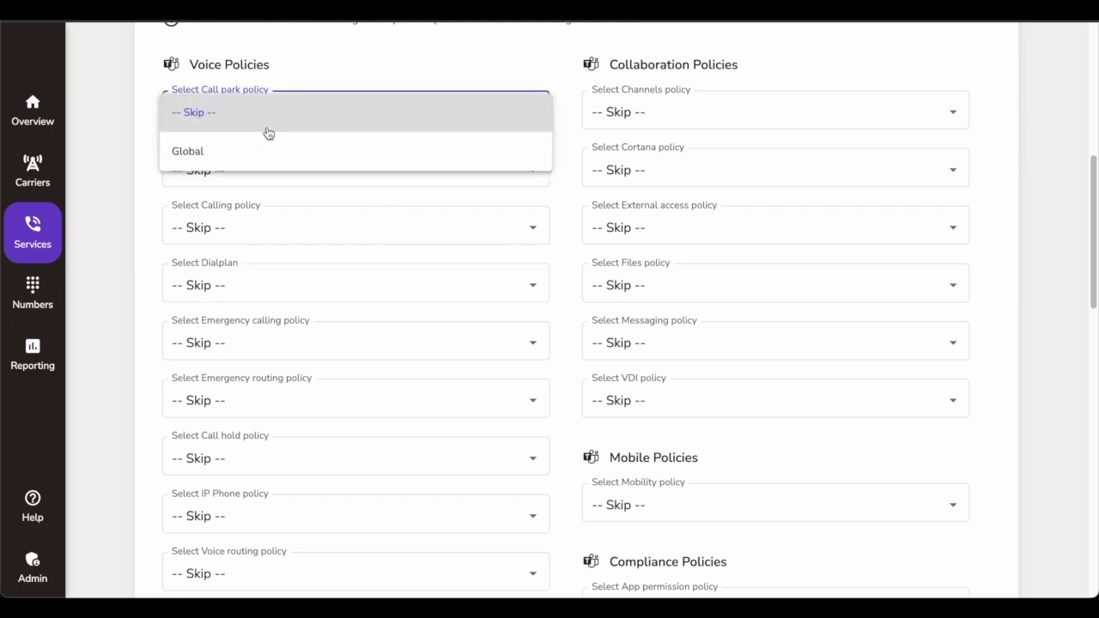
pyautogui.click(249, 149)
pyautogui.click(246, 170)
pyautogui.click(219, 213)
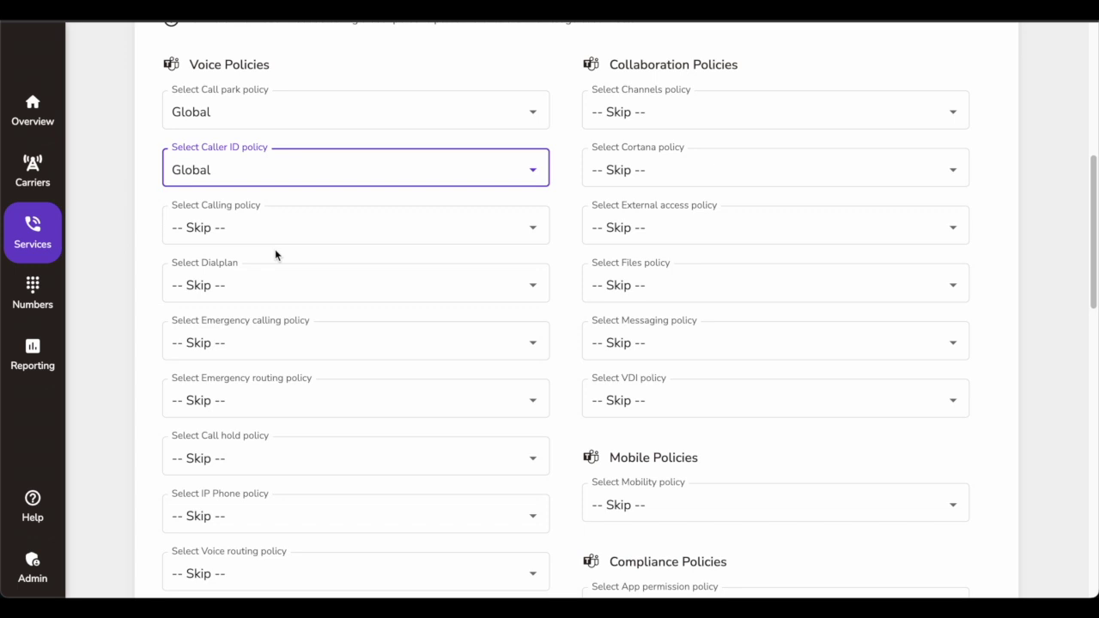
# Step: Set the Audio conferencing policy and the Audio conferencing routing policy to Global
pyautogui.scroll(-3, 343, 352)
pyautogui.scroll(-3, 378, 343)
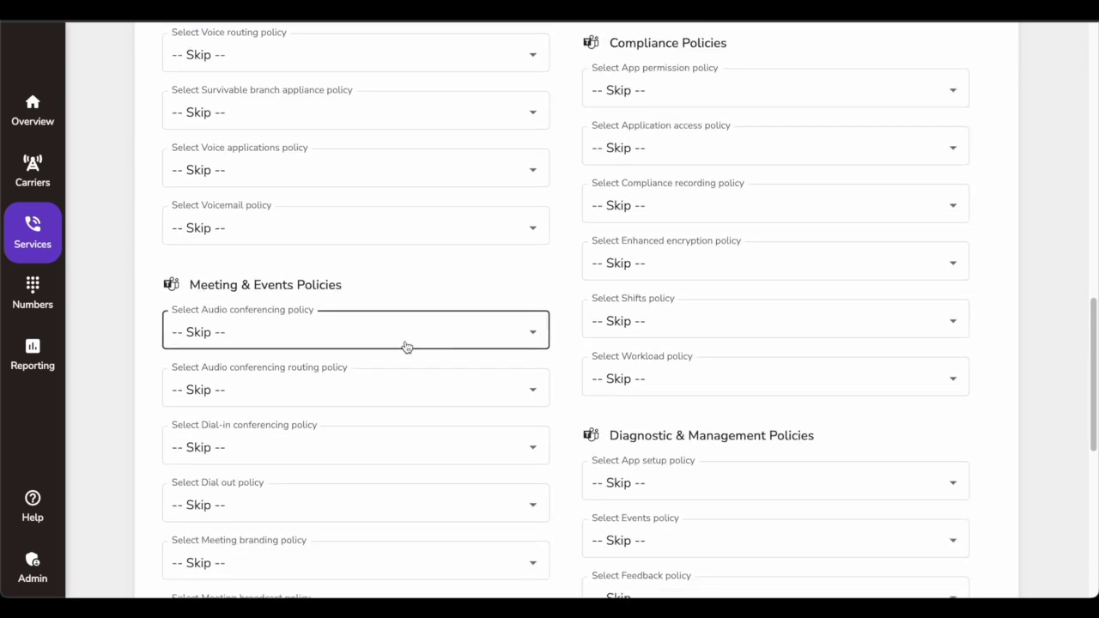
pyautogui.click(283, 324)
pyautogui.click(242, 367)
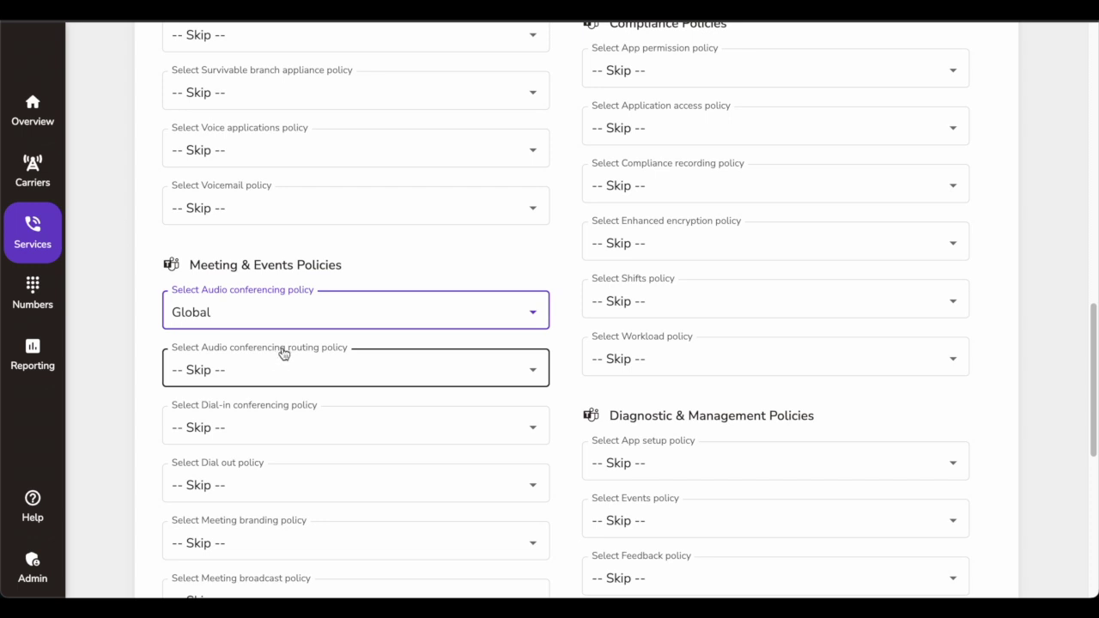
pyautogui.click(287, 369)
pyautogui.click(260, 404)
# Step: Look over the remaining policies and save the changes to the existing HR persona
pyautogui.scroll(-1, 331, 411)
pyautogui.scroll(-5, 330, 411)
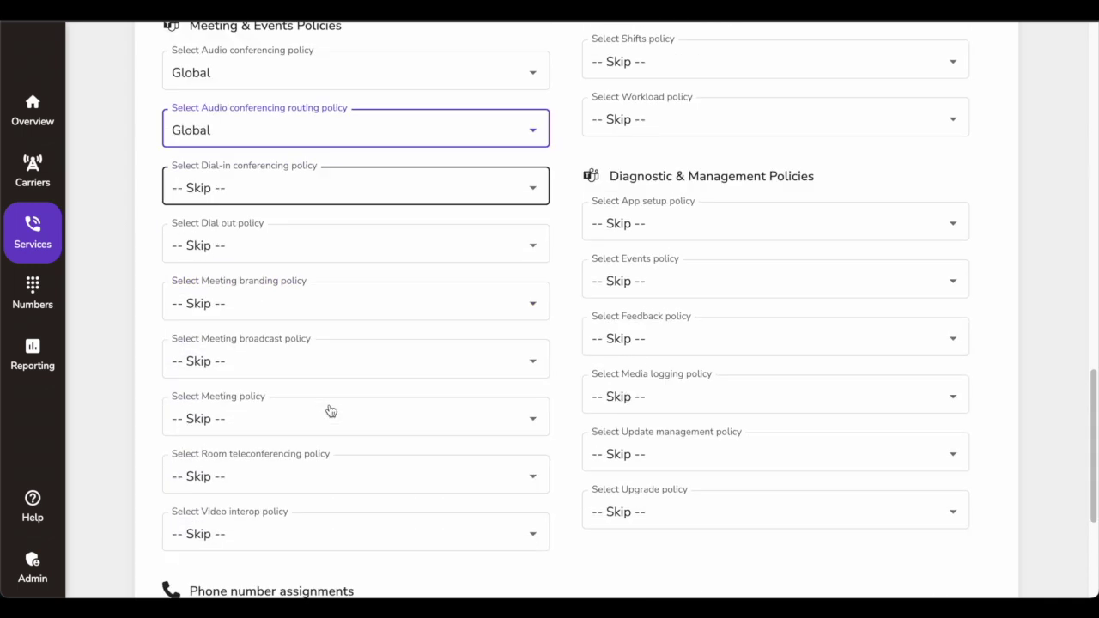
pyautogui.scroll(4, 668, 403)
pyautogui.scroll(1, 665, 404)
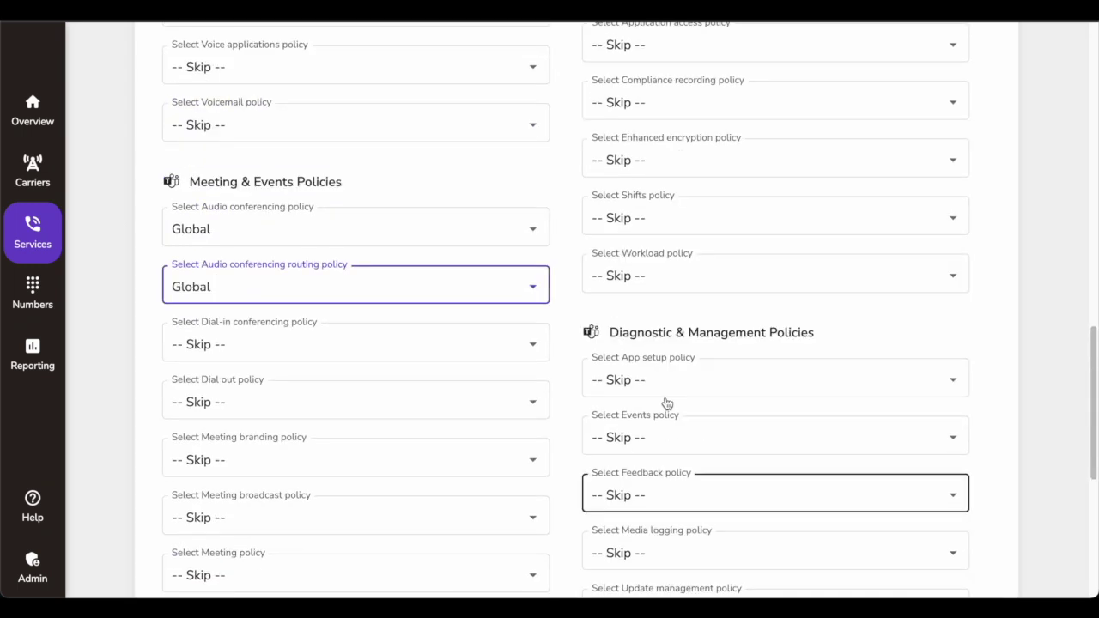
pyautogui.scroll(-5, 662, 404)
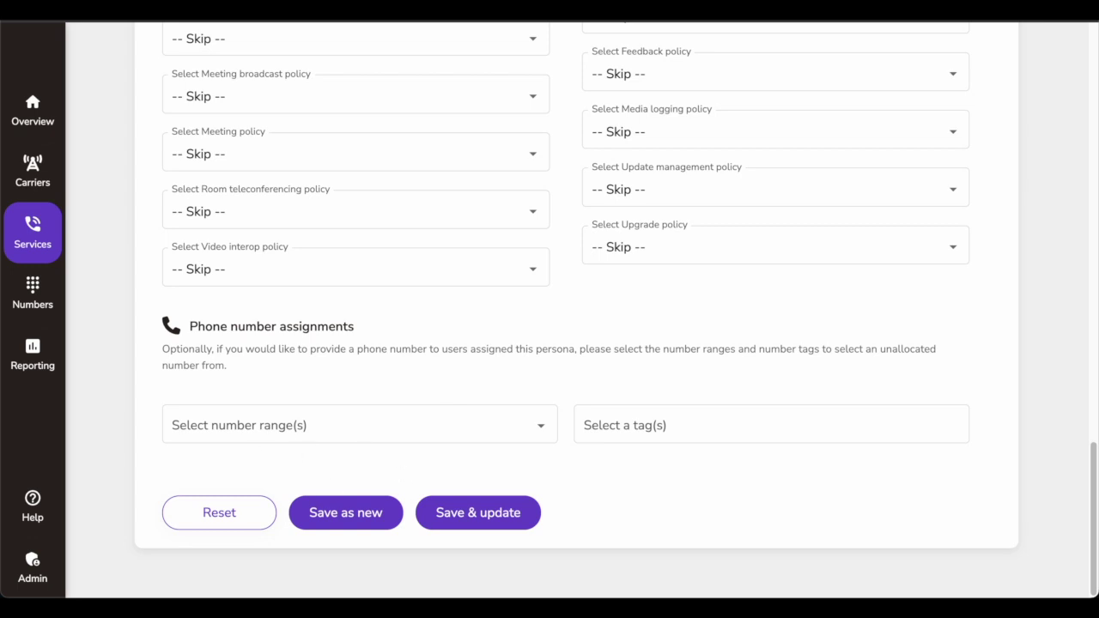
pyautogui.click(491, 522)
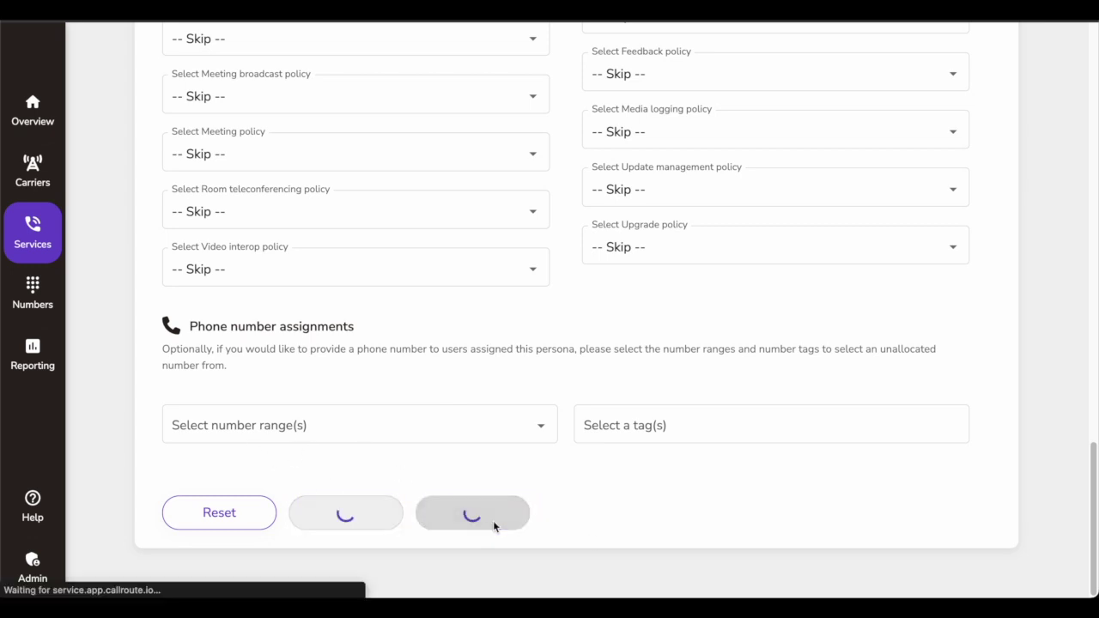
pyautogui.scroll(-2, 521, 396)
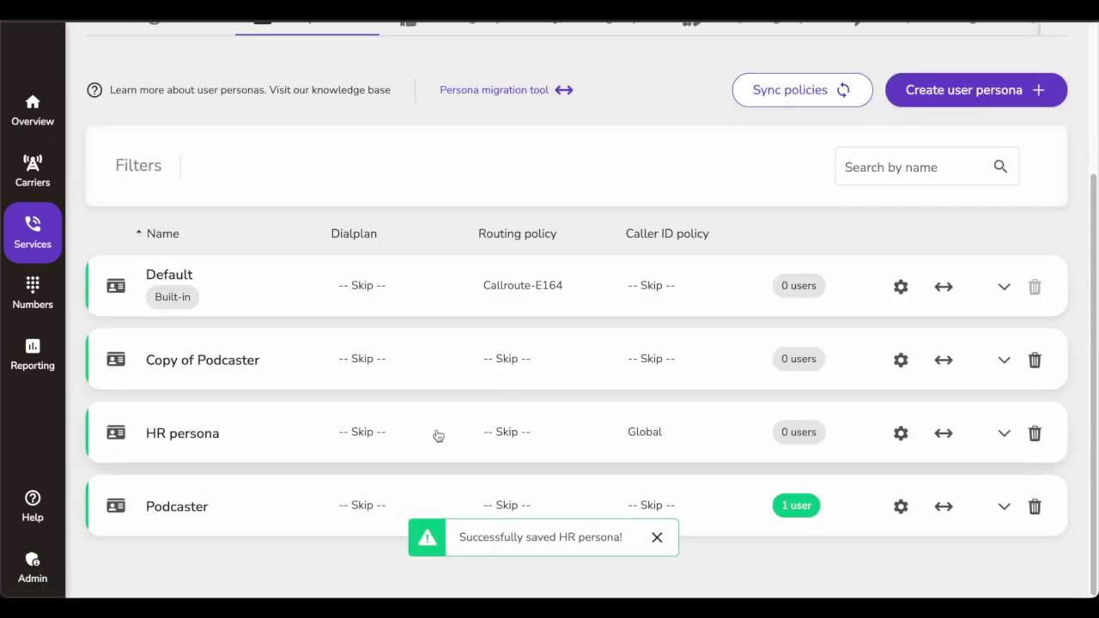
# Step: Reopen the HR persona's configuration and select the National number range under Phone number assignments
pyautogui.click(192, 444)
pyautogui.scroll(-3, 361, 417)
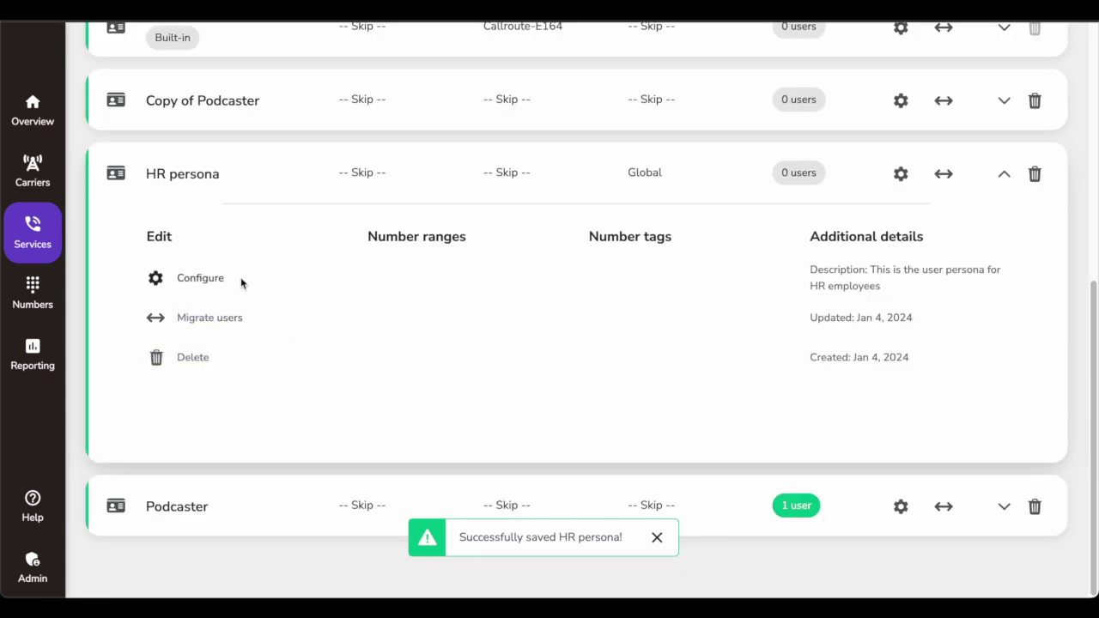
pyautogui.click(203, 280)
pyautogui.scroll(-12, 336, 424)
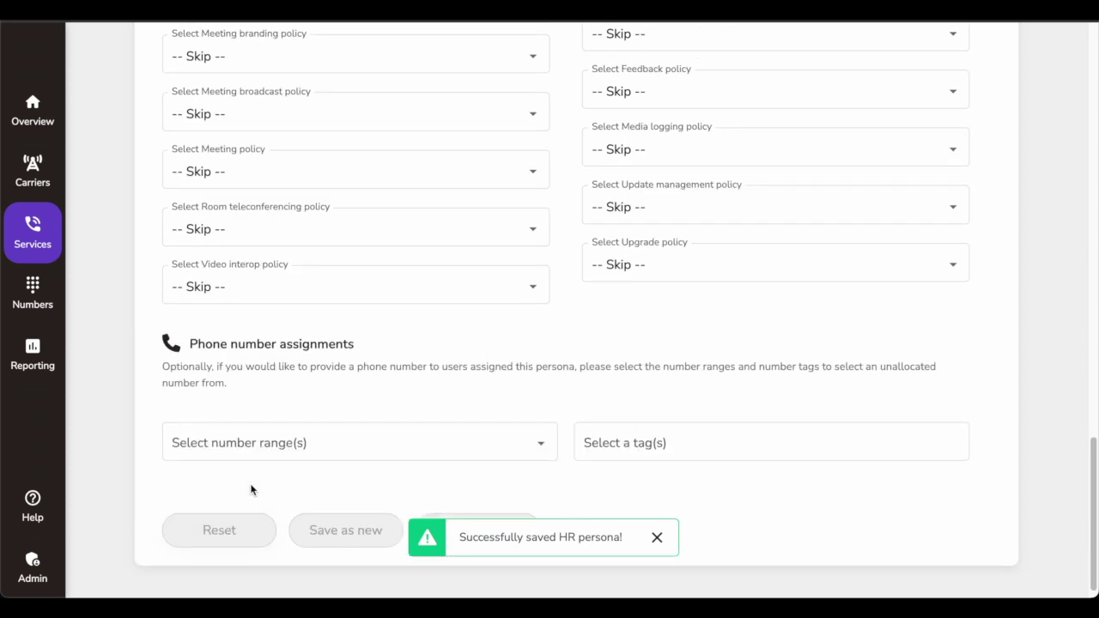
pyautogui.click(284, 442)
pyautogui.click(434, 436)
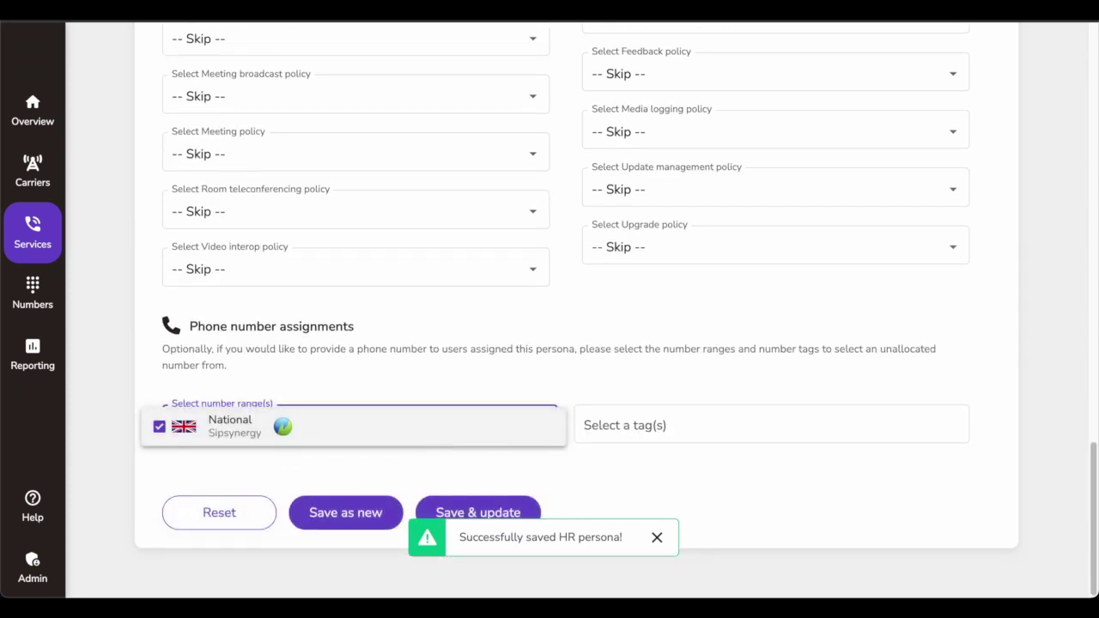
pyautogui.click(430, 437)
pyautogui.click(699, 435)
pyautogui.click(441, 439)
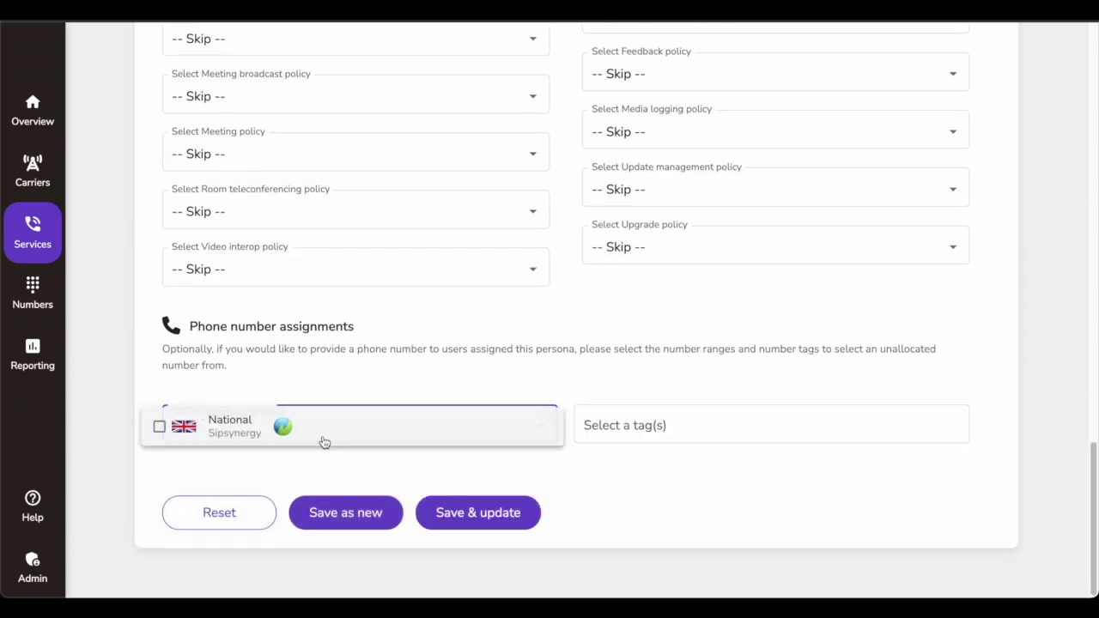
pyautogui.click(159, 438)
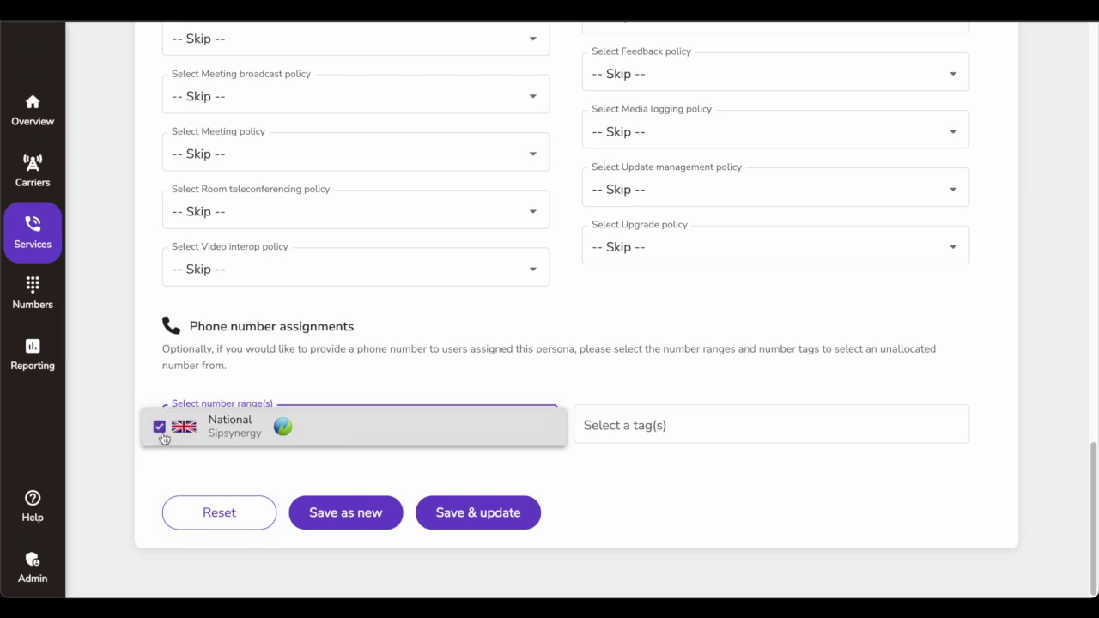
# Step: Save the number range to the existing HR persona and expand its details to check the assignment
pyautogui.click(497, 518)
pyautogui.click(496, 515)
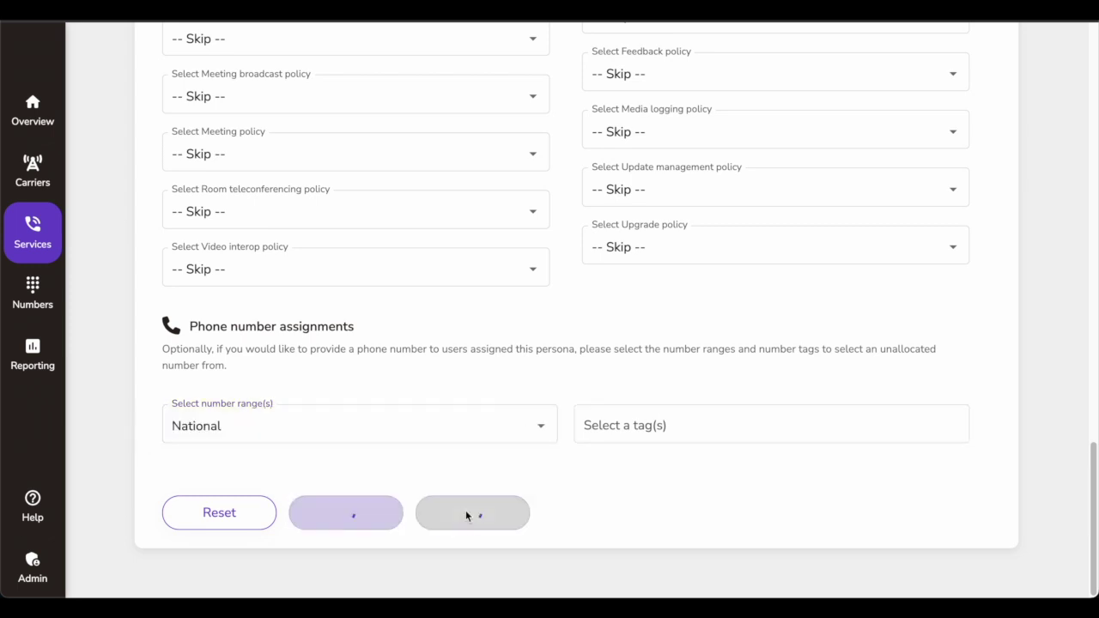
pyautogui.scroll(-3, 478, 455)
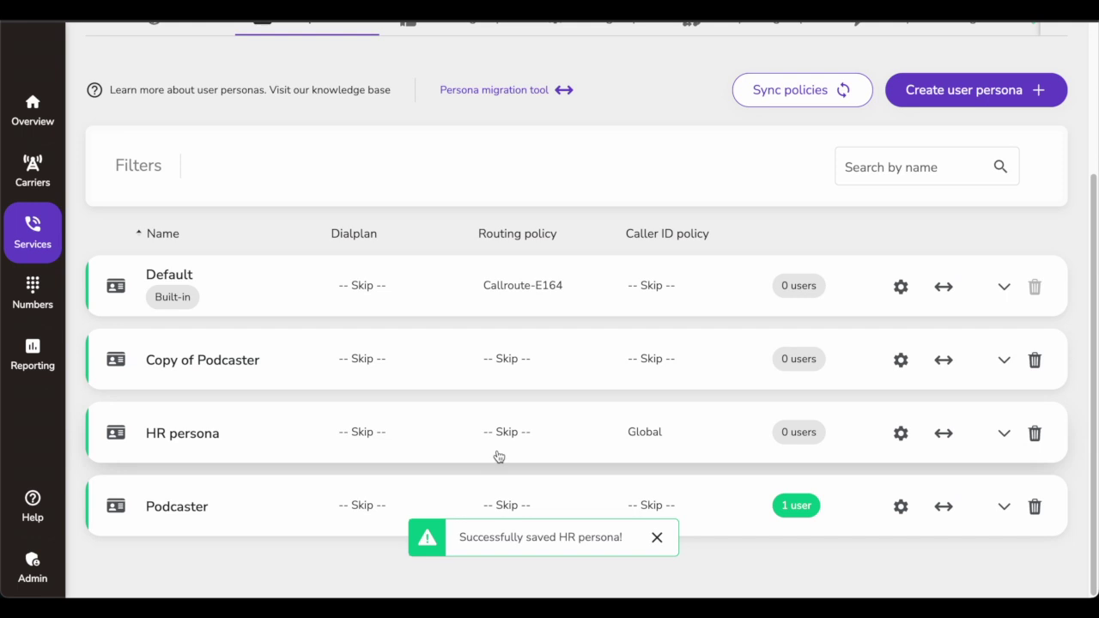
pyautogui.click(176, 431)
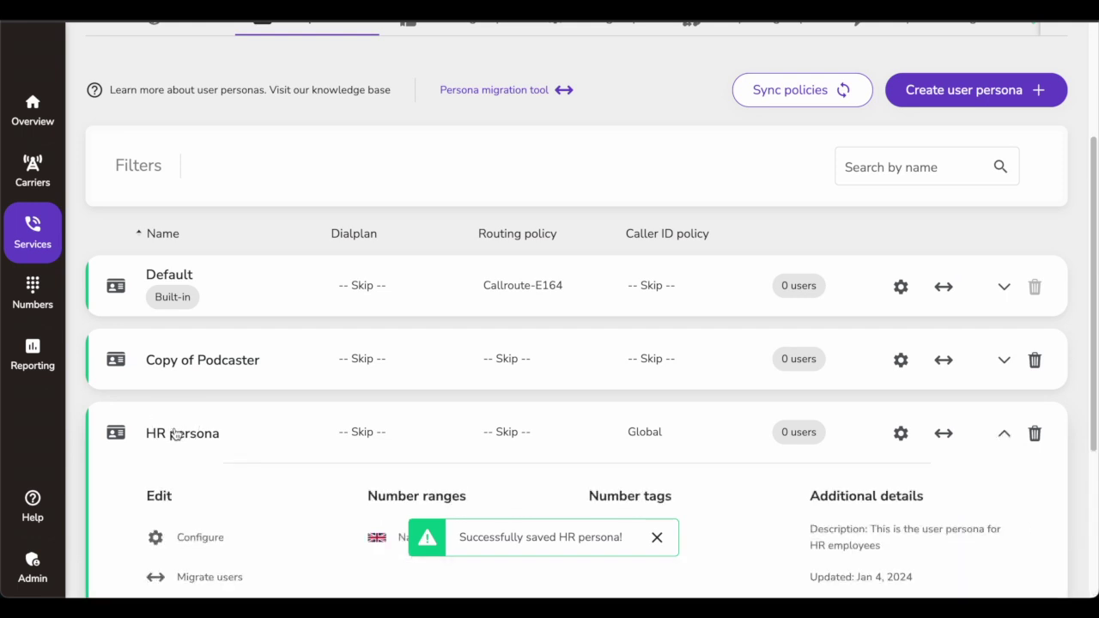
pyautogui.scroll(-1, 177, 434)
pyautogui.scroll(-1, 176, 434)
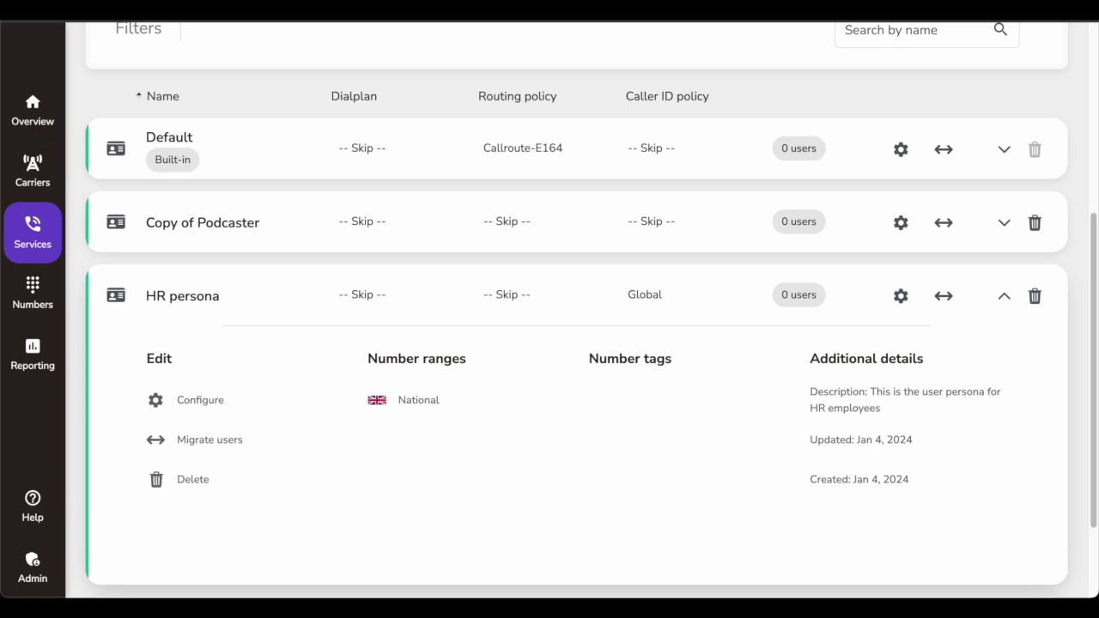
# Step: Open the Persona migration tool and choose Podcaster as the persona to migrate users from
pyautogui.scroll(1, 280, 458)
pyautogui.scroll(-3, 451, 469)
pyautogui.scroll(4, 501, 446)
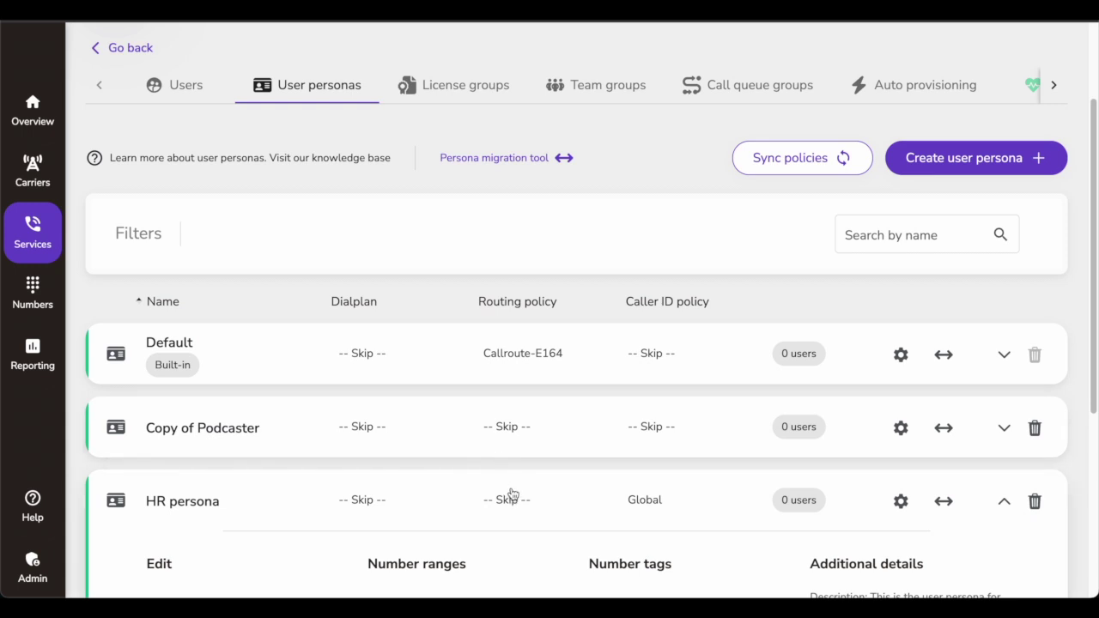
pyautogui.scroll(1, 510, 496)
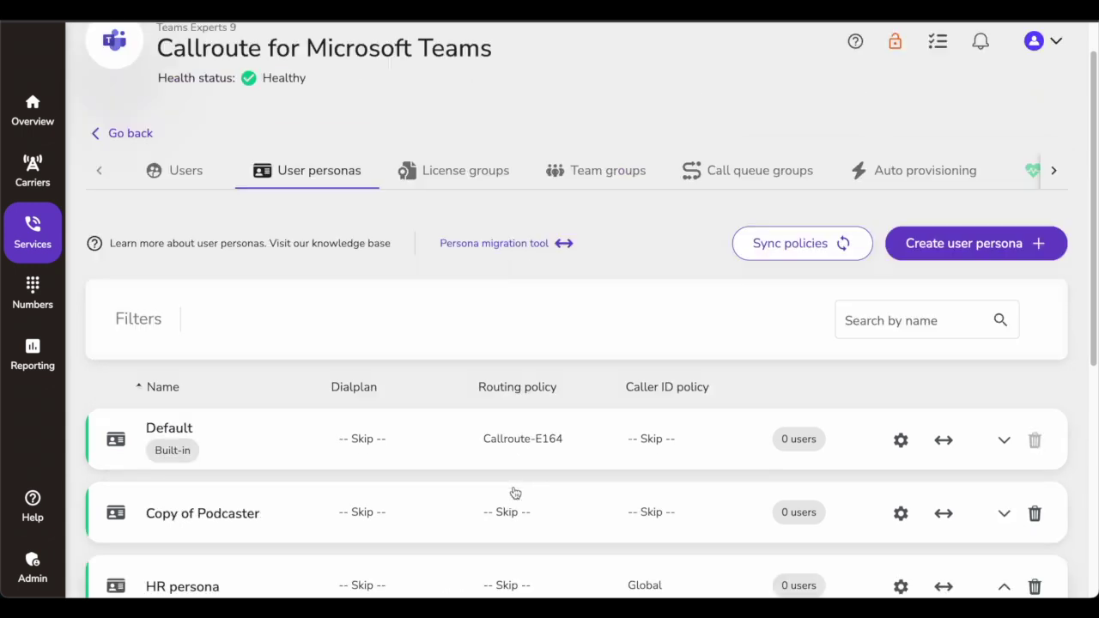
pyautogui.click(510, 251)
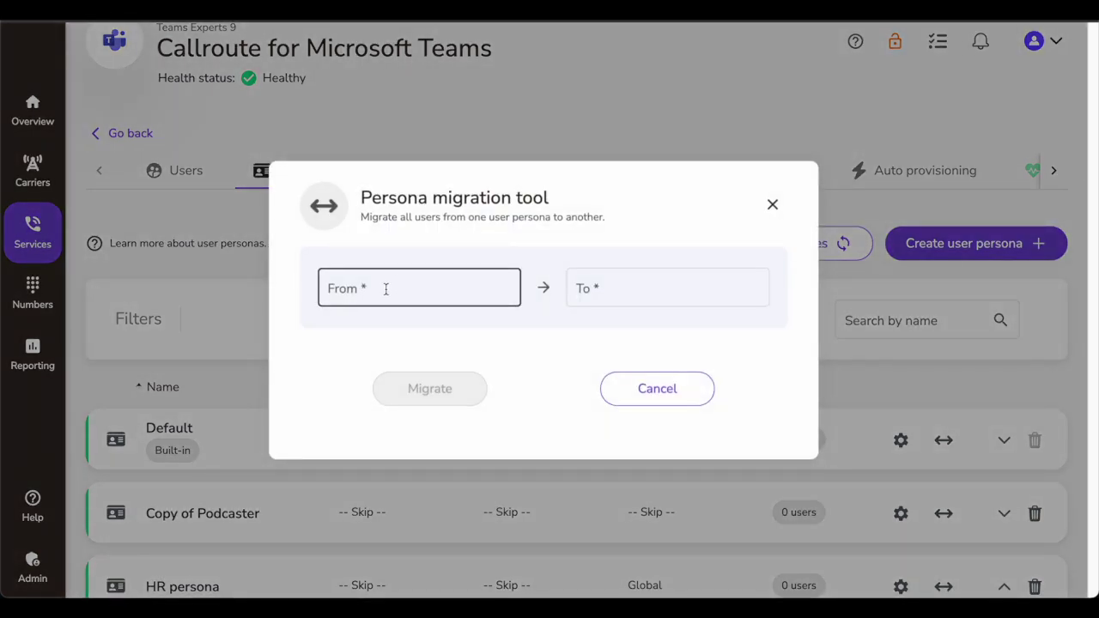
pyautogui.click(389, 287)
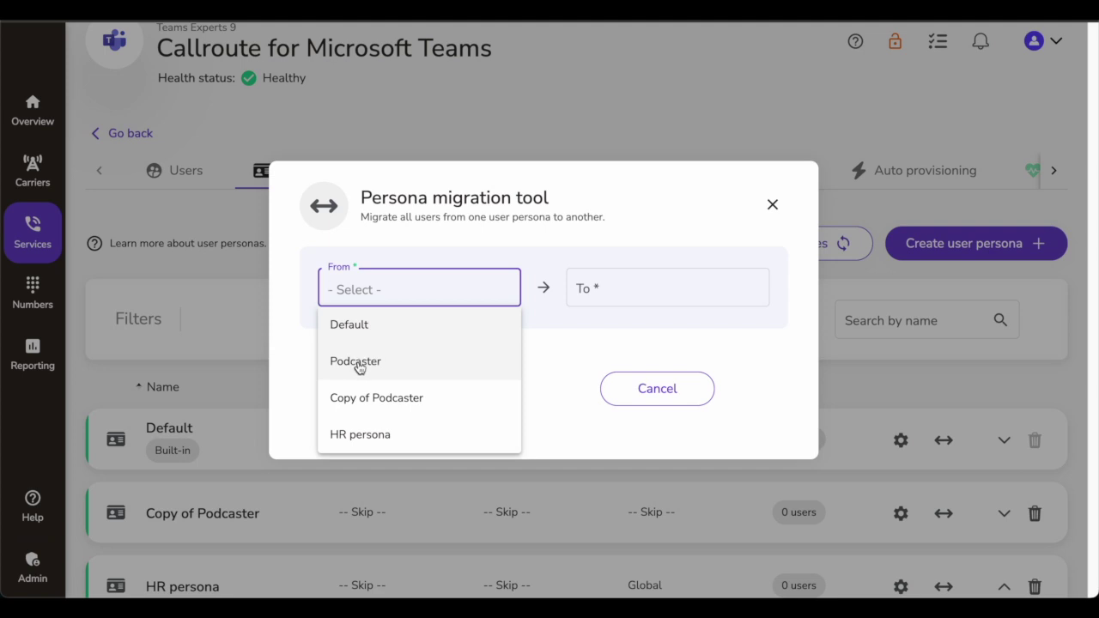
pyautogui.click(357, 364)
pyautogui.click(393, 290)
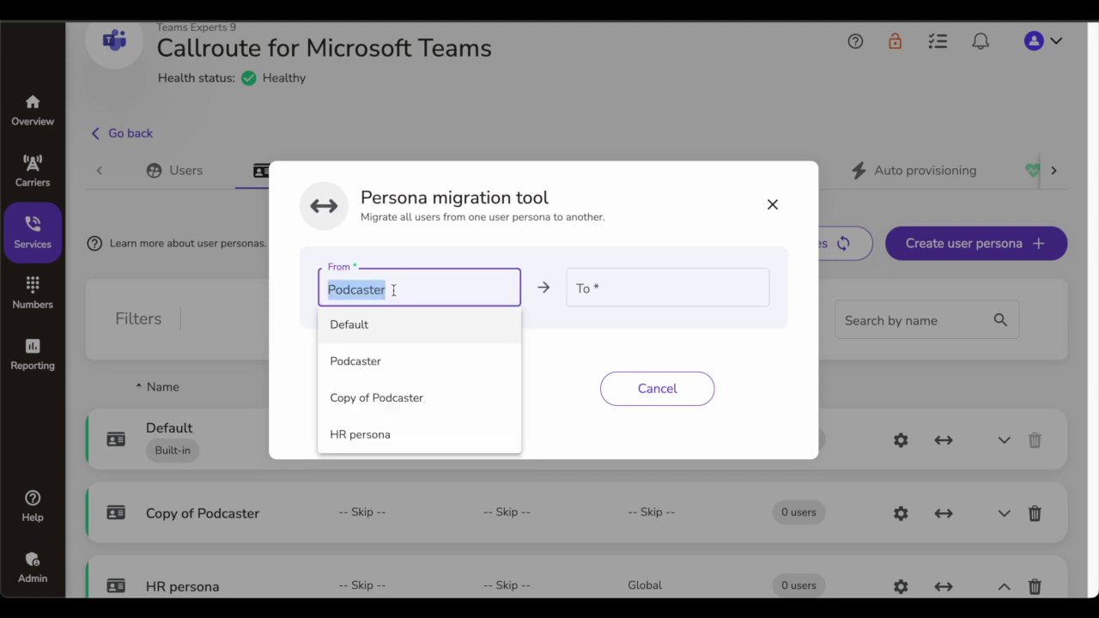
pyautogui.click(375, 364)
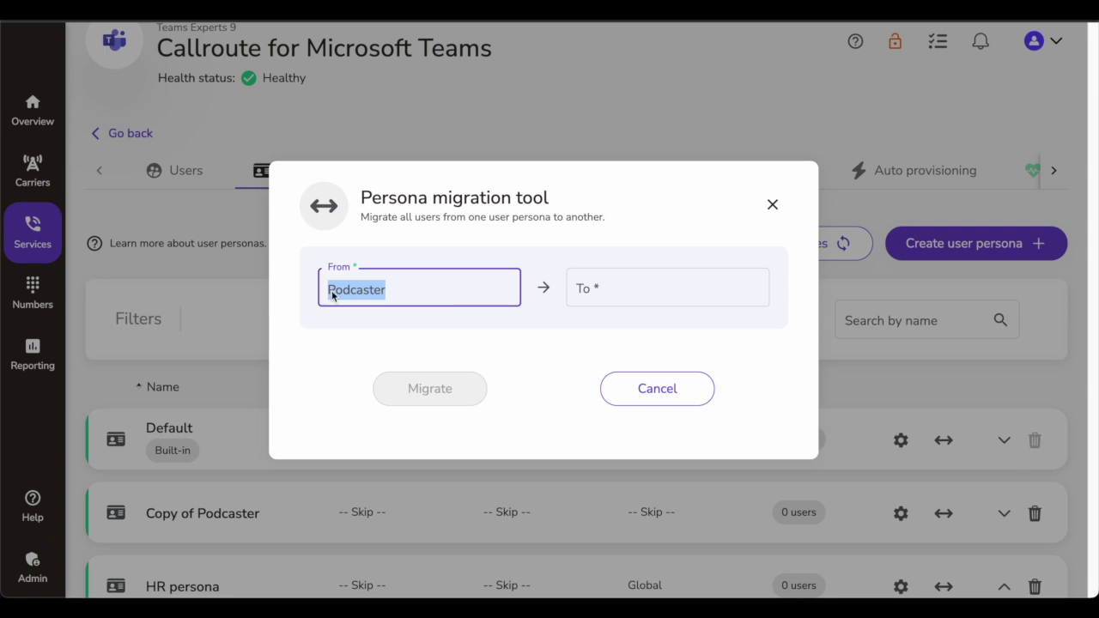
# Step: Choose HR persona as the migration target and confirm migrating all users to it
pyautogui.click(599, 293)
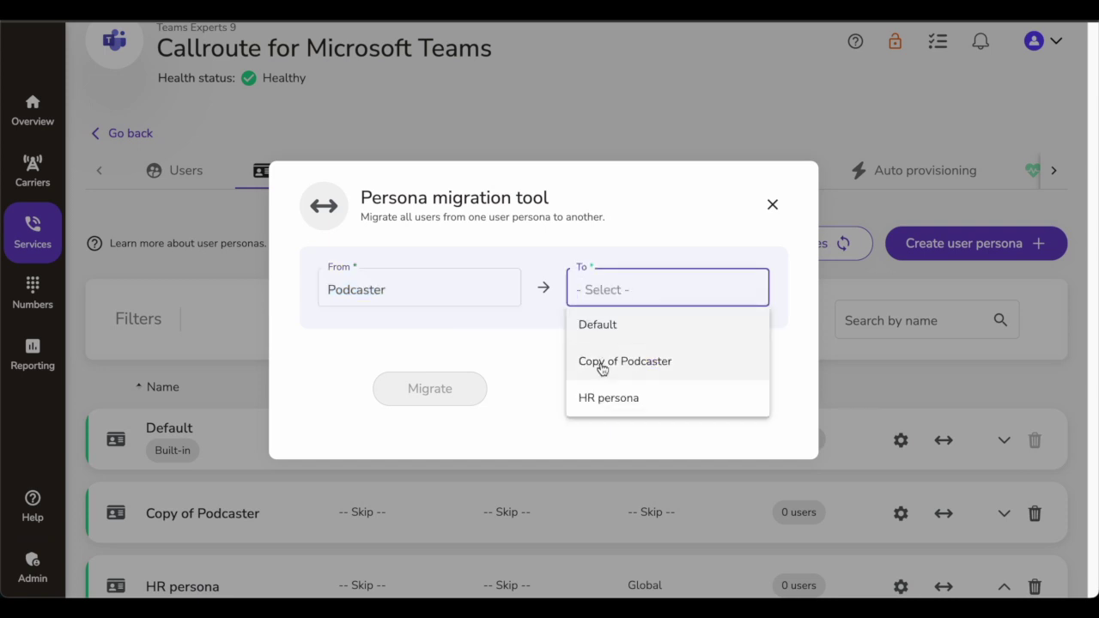
pyautogui.click(601, 396)
pyautogui.click(461, 388)
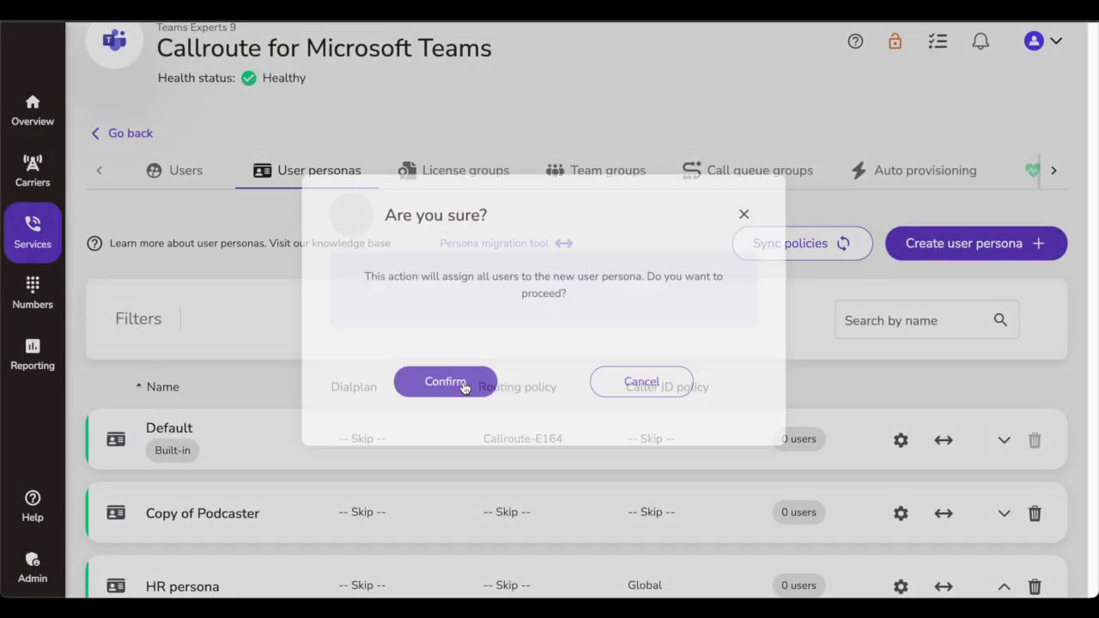
pyautogui.click(434, 389)
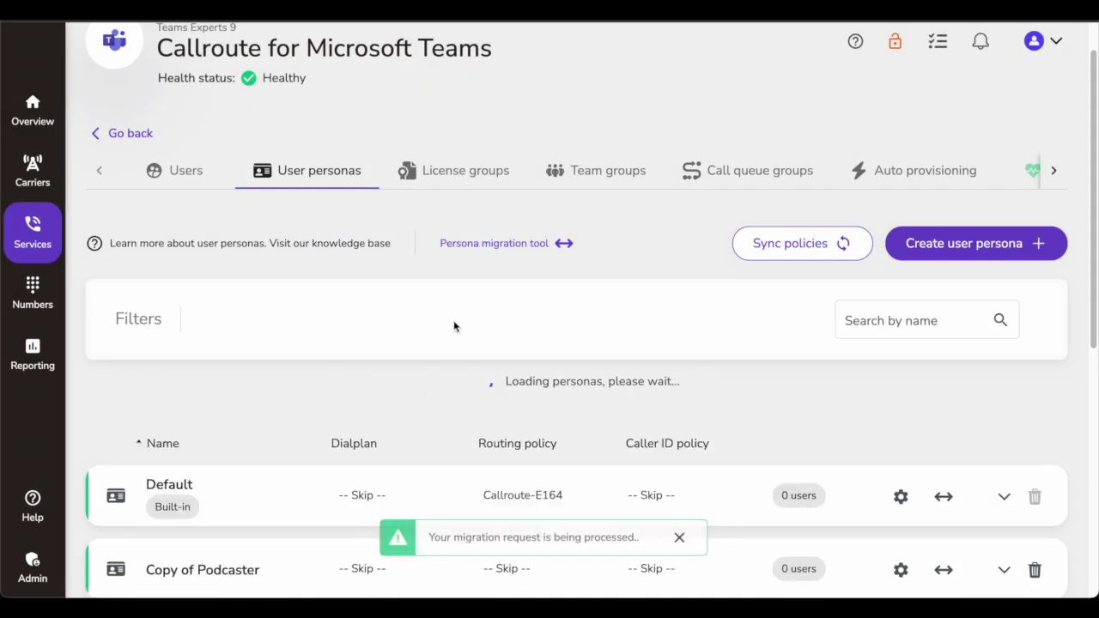
# Step: Check the migration's result in the user counts of the persona list and its progress in the Task manager
pyautogui.scroll(-1, 444, 290)
pyautogui.scroll(-3, 438, 327)
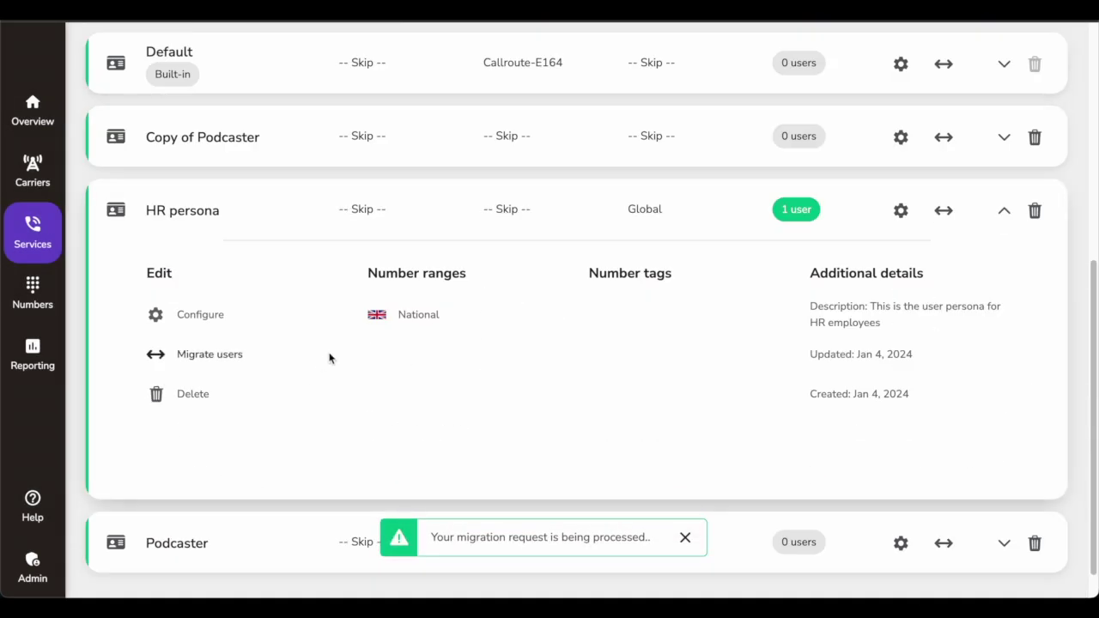
pyautogui.scroll(-1, 375, 345)
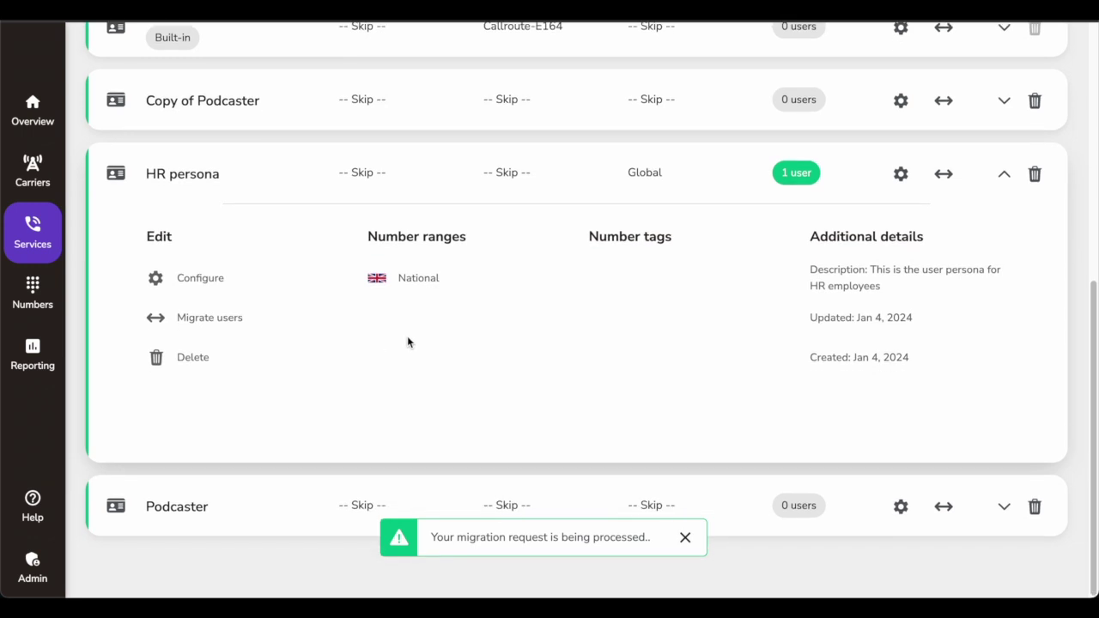
pyautogui.scroll(3, 411, 341)
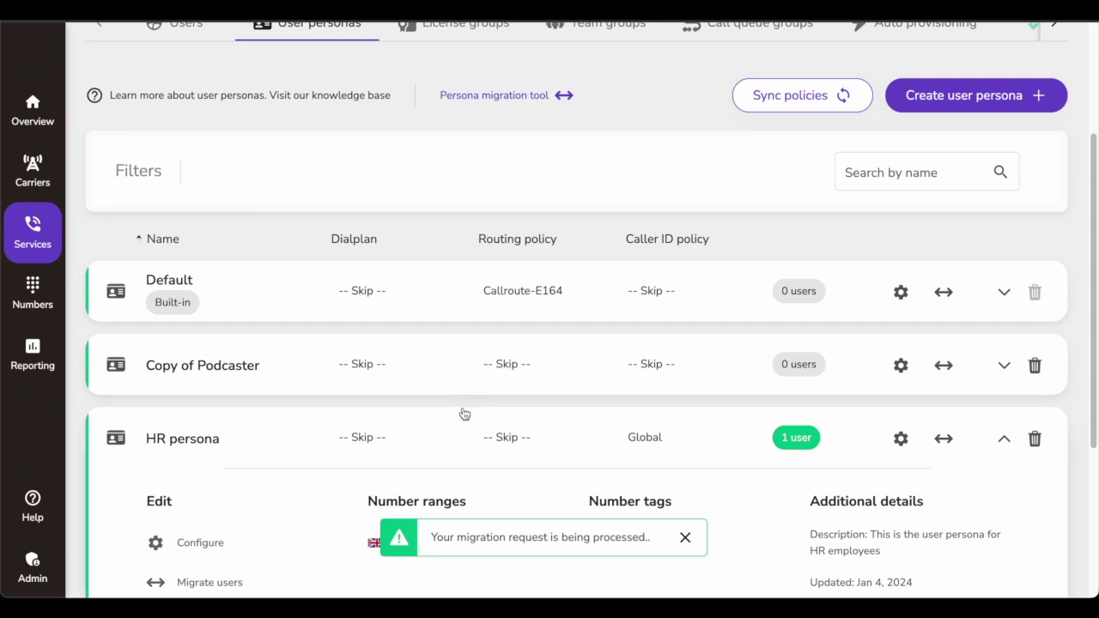
pyautogui.scroll(2, 496, 395)
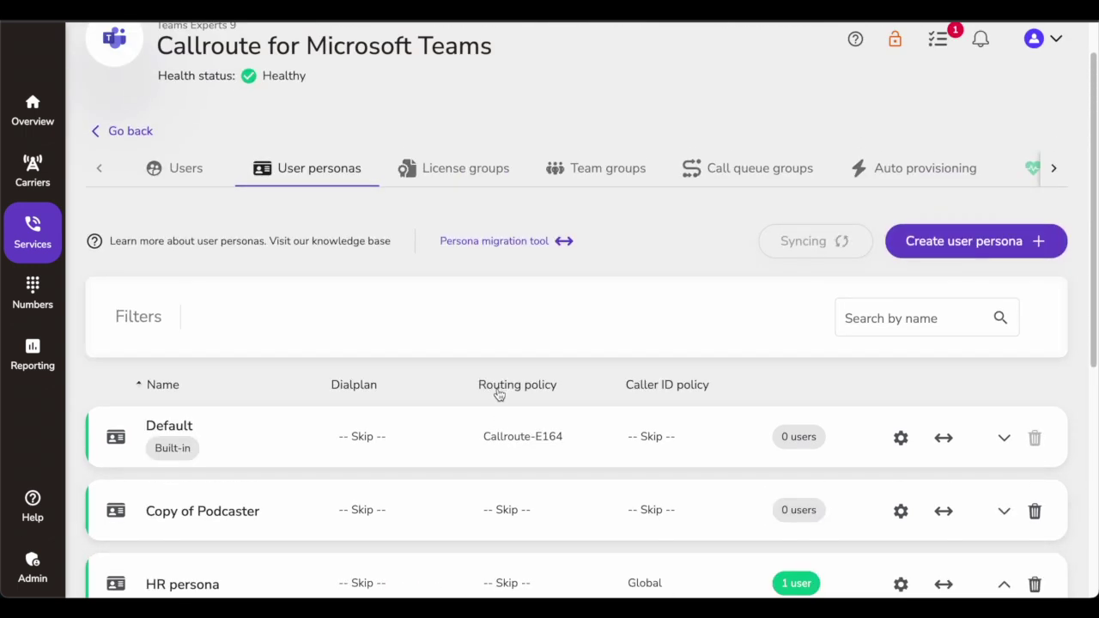
pyautogui.scroll(1, 499, 394)
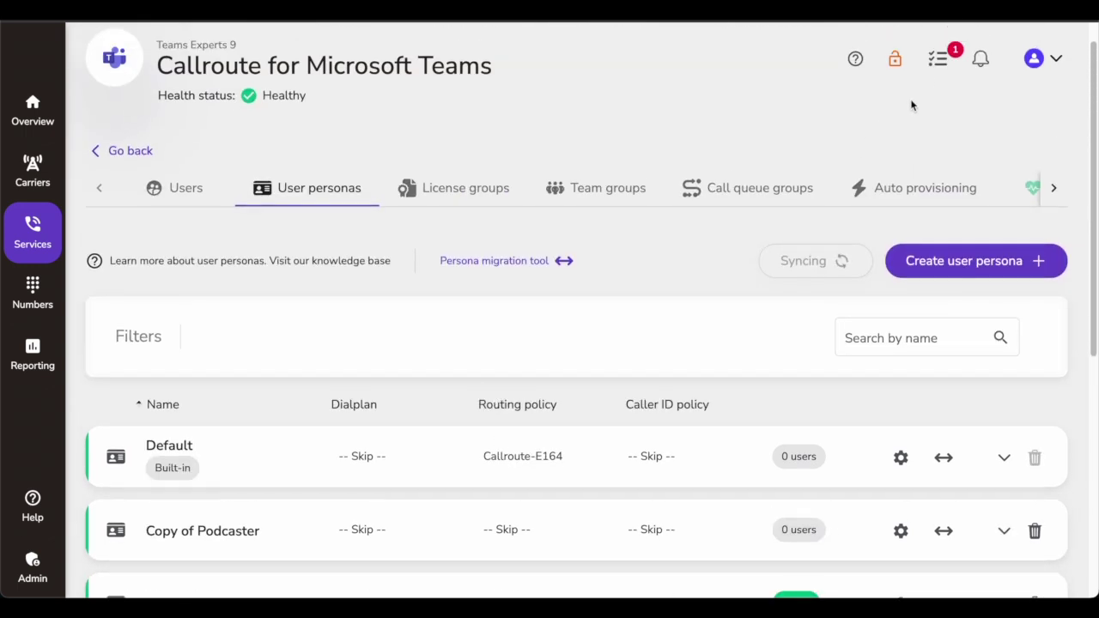
pyautogui.click(945, 65)
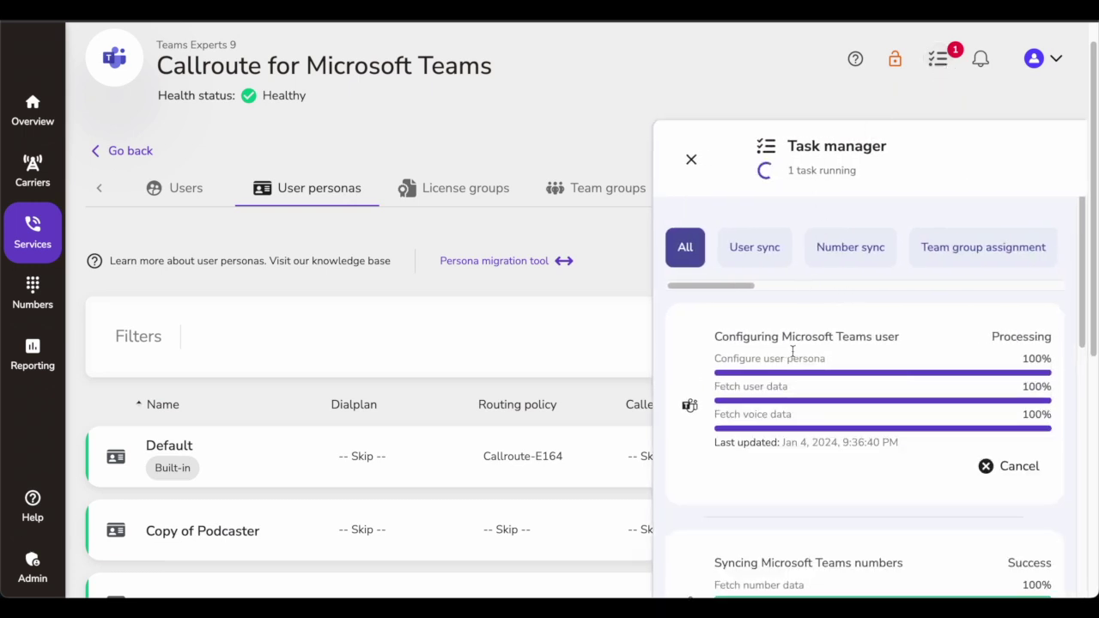
pyautogui.click(692, 172)
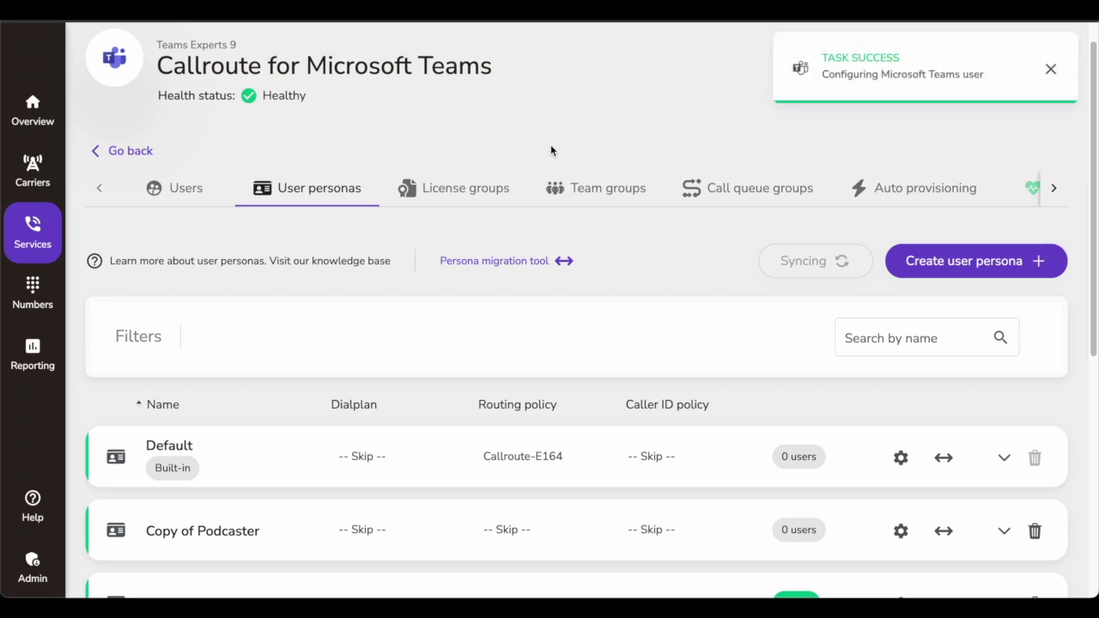
pyautogui.click(1058, 77)
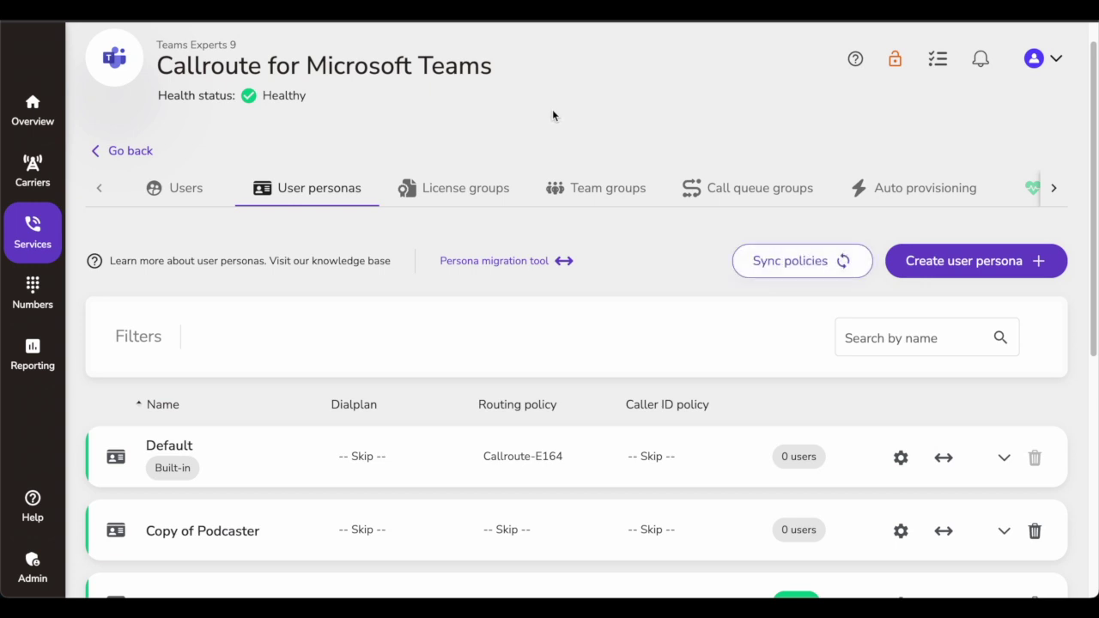
pyautogui.scroll(-1, 552, 110)
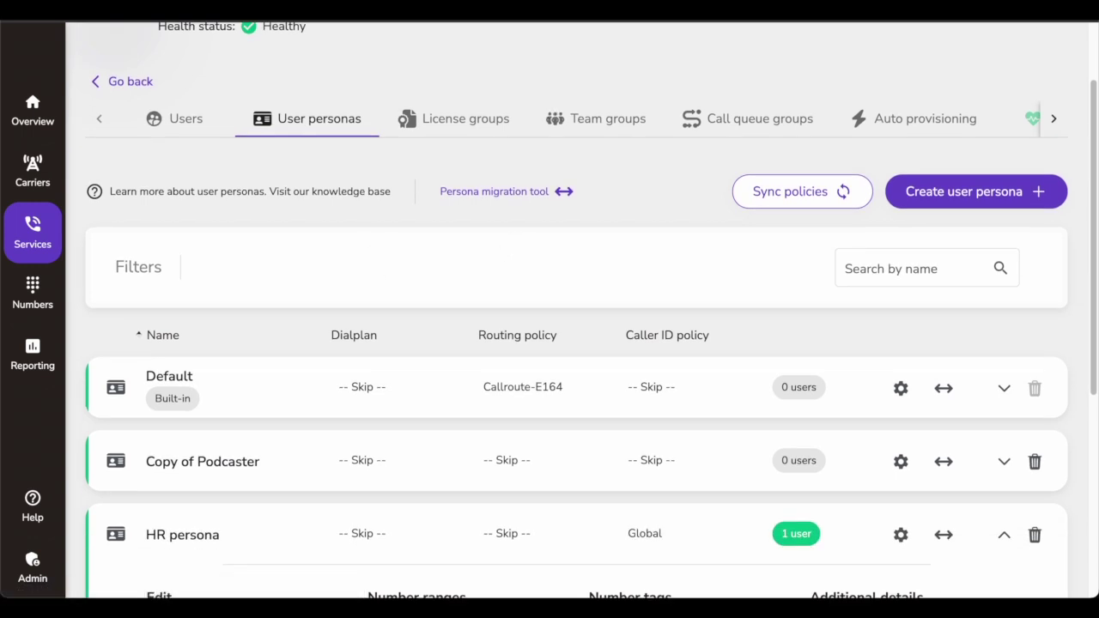
pyautogui.scroll(-5, 490, 296)
pyautogui.scroll(6, 501, 298)
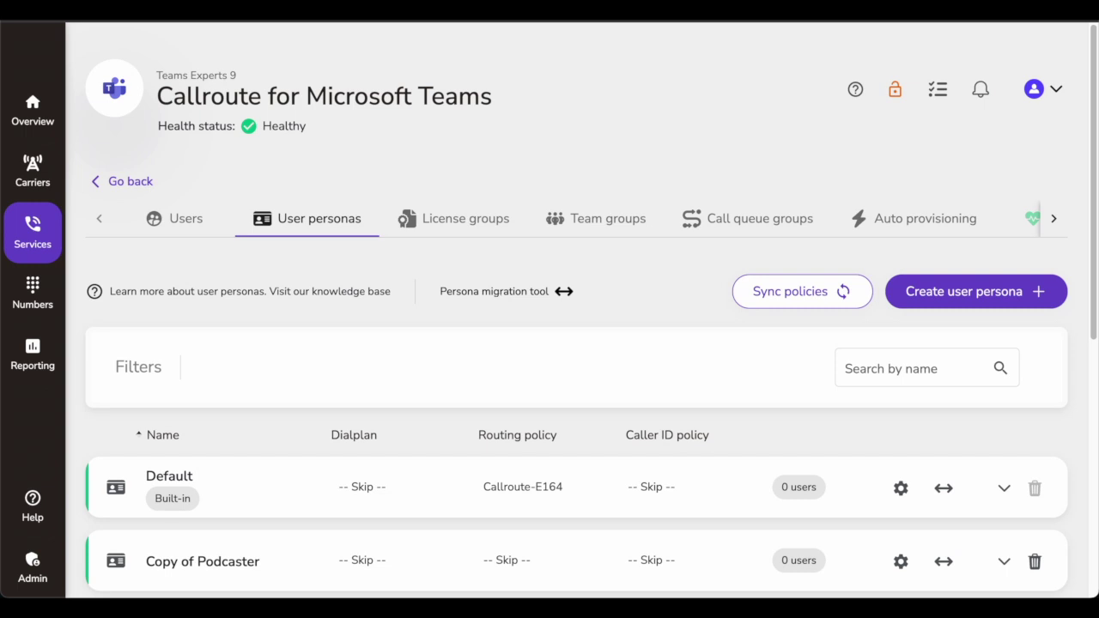
pyautogui.click(501, 298)
pyautogui.scroll(-1, 526, 361)
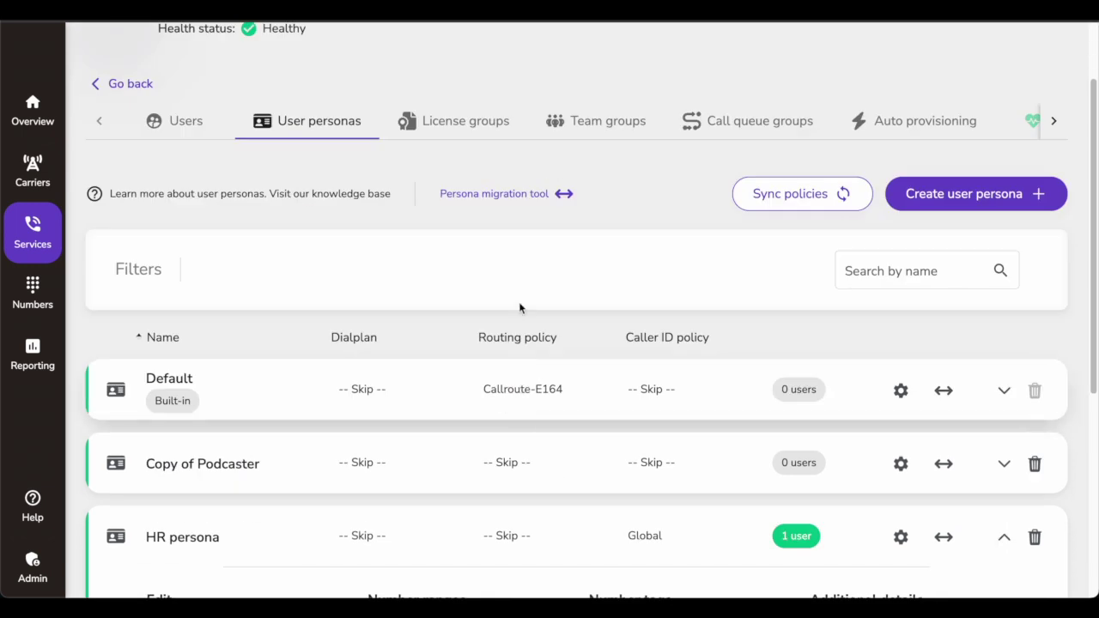
pyautogui.scroll(1, 447, 375)
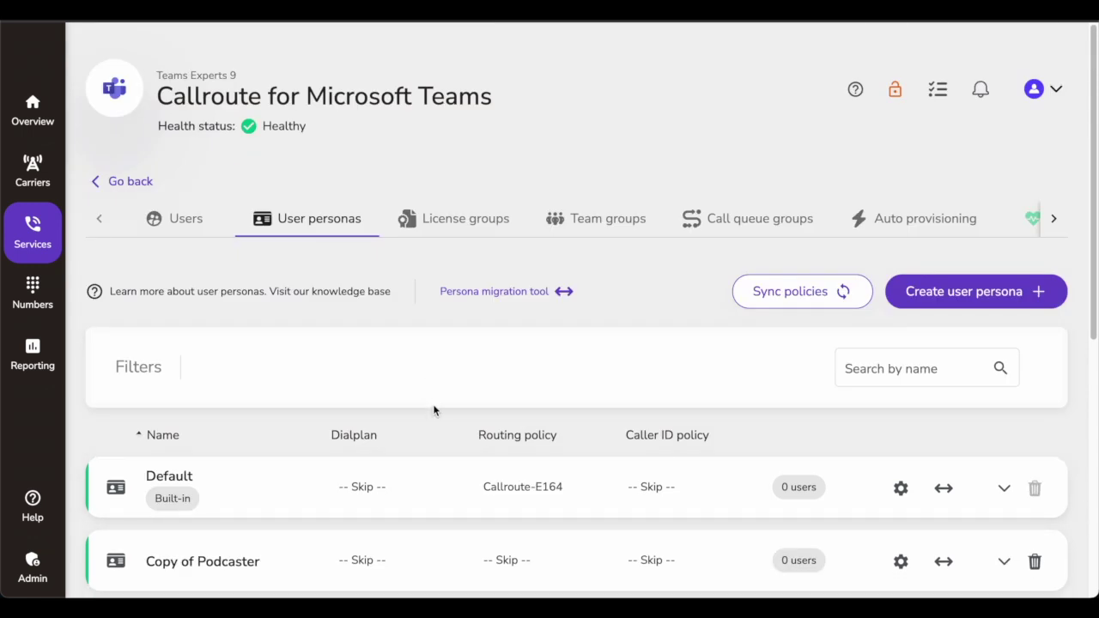
# Step: Go to License groups, open the form for a new license group and examine its Licenses and Builder sections
pyautogui.click(492, 229)
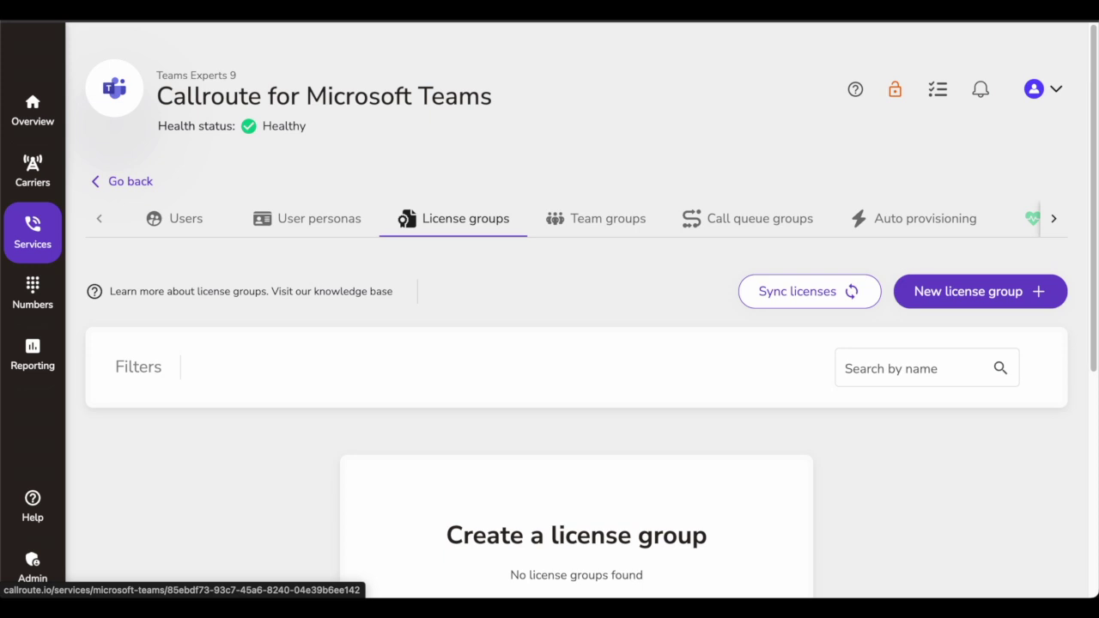
pyautogui.moveTo(258, 611)
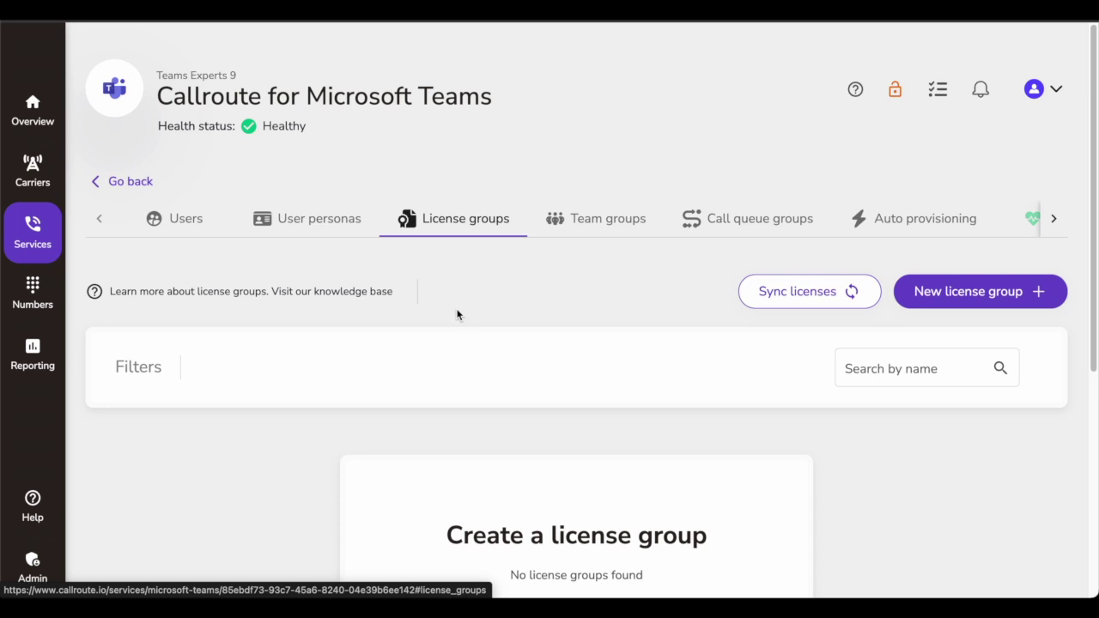
pyautogui.scroll(-5, 439, 392)
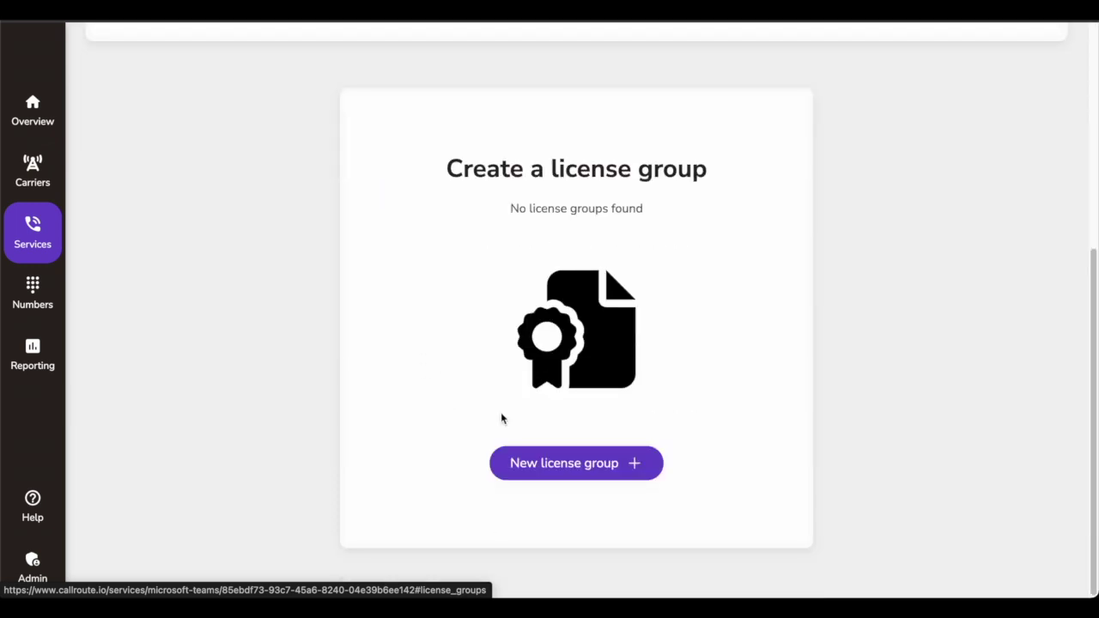
pyautogui.click(558, 464)
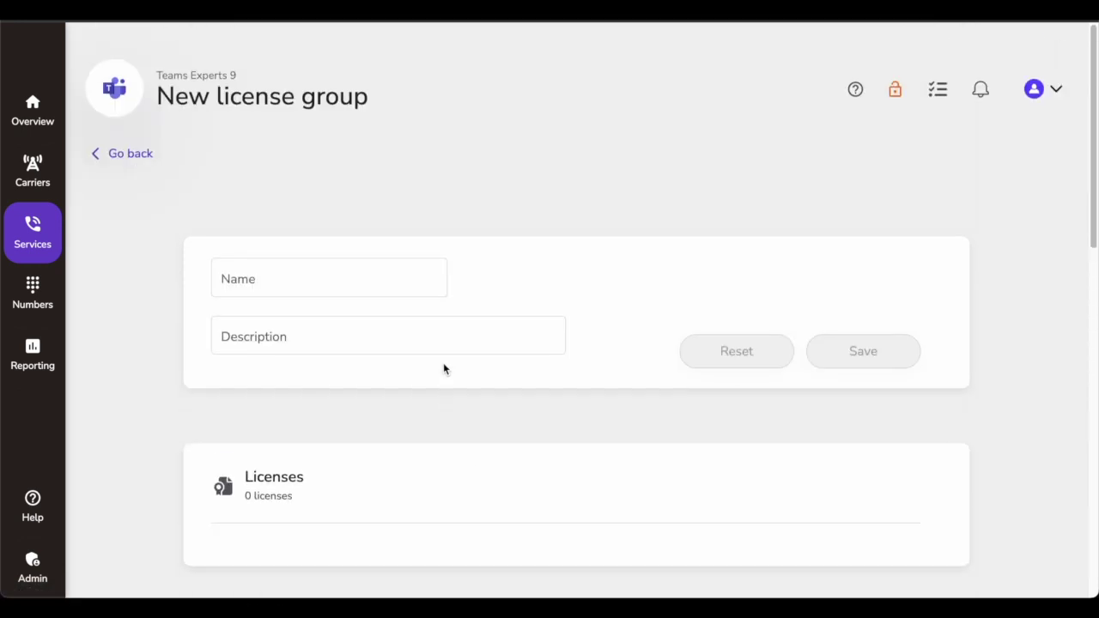
pyautogui.scroll(-10, 443, 362)
pyautogui.scroll(5, 443, 364)
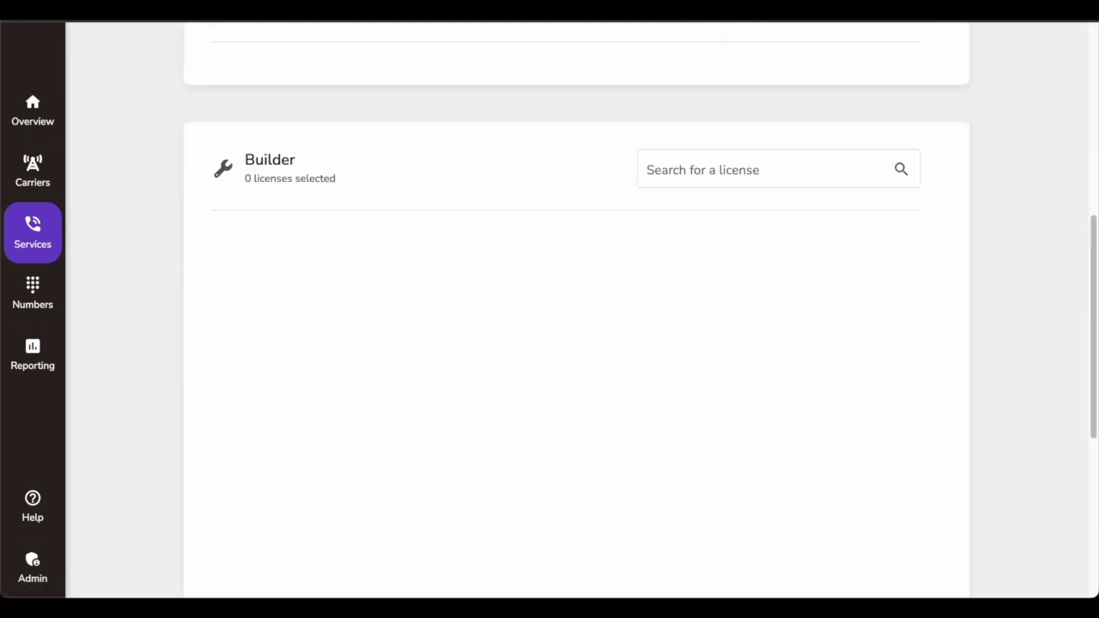
pyautogui.scroll(6, 440, 368)
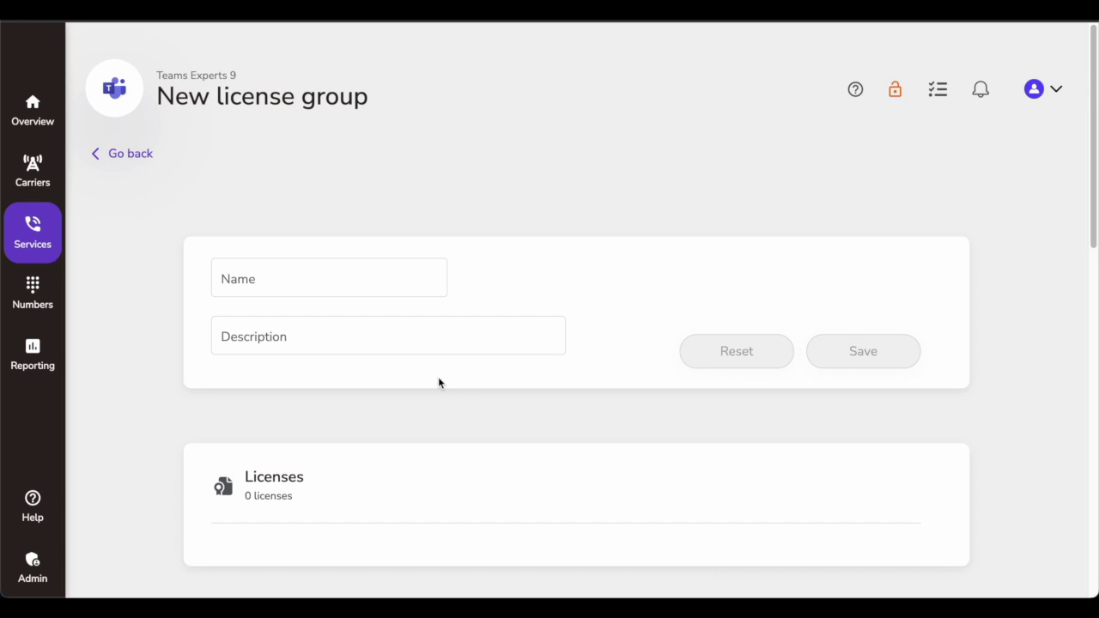
pyautogui.scroll(-2, 329, 384)
pyautogui.scroll(-5, 324, 394)
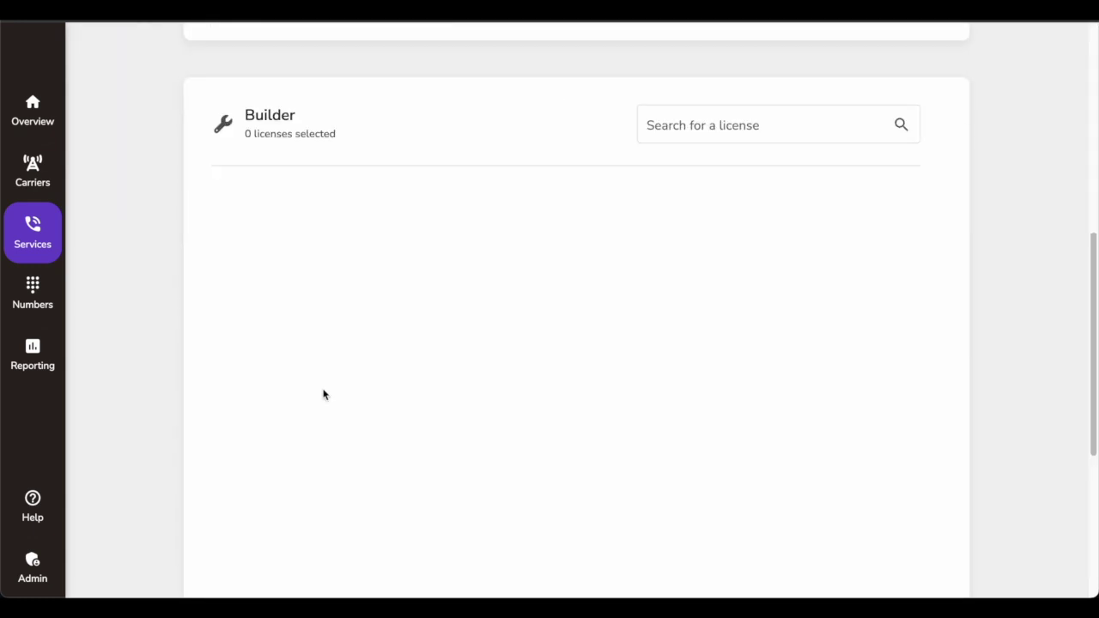
pyautogui.scroll(-4, 324, 394)
pyautogui.scroll(8, 369, 489)
# Step: Enter License Group as the new license group's name, and return to the license groups overview without saving
pyautogui.click(317, 286)
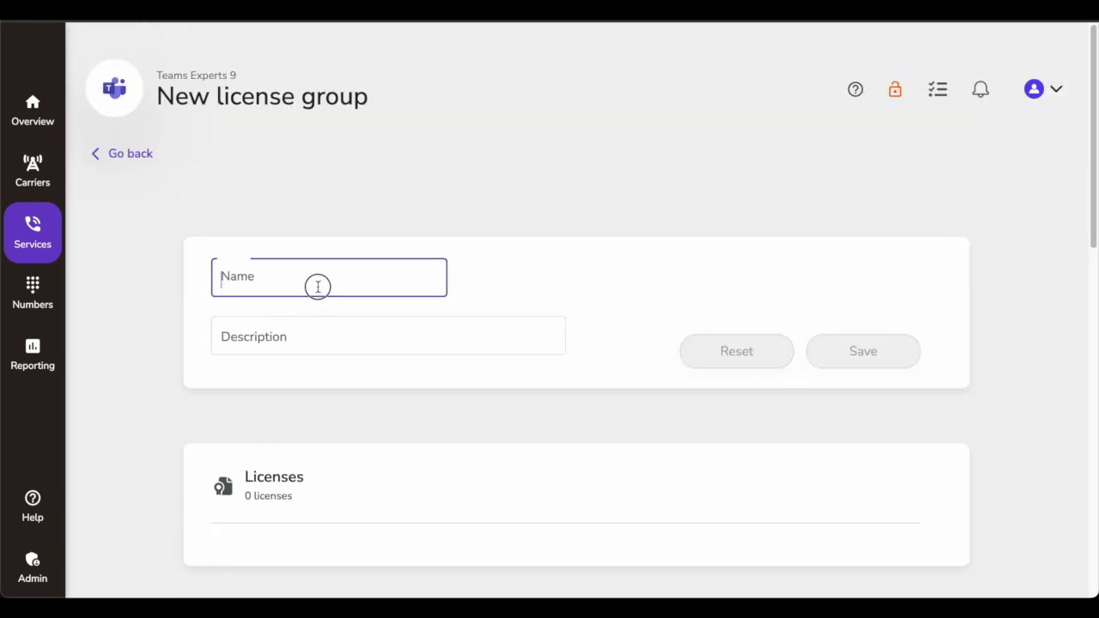
pyautogui.write('License Group')
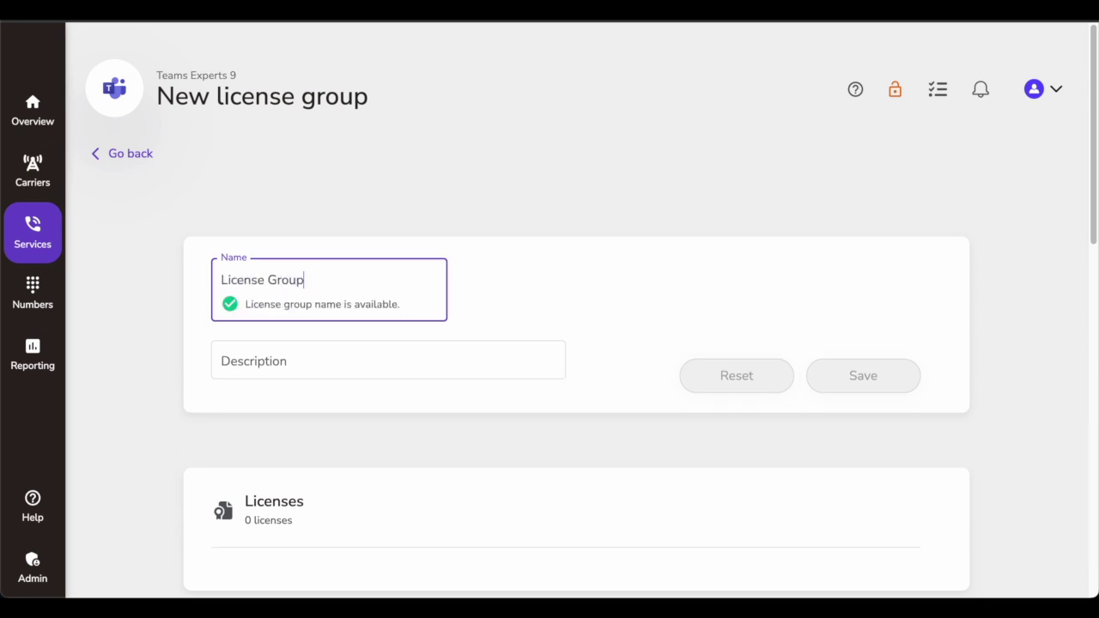
pyautogui.click(746, 352)
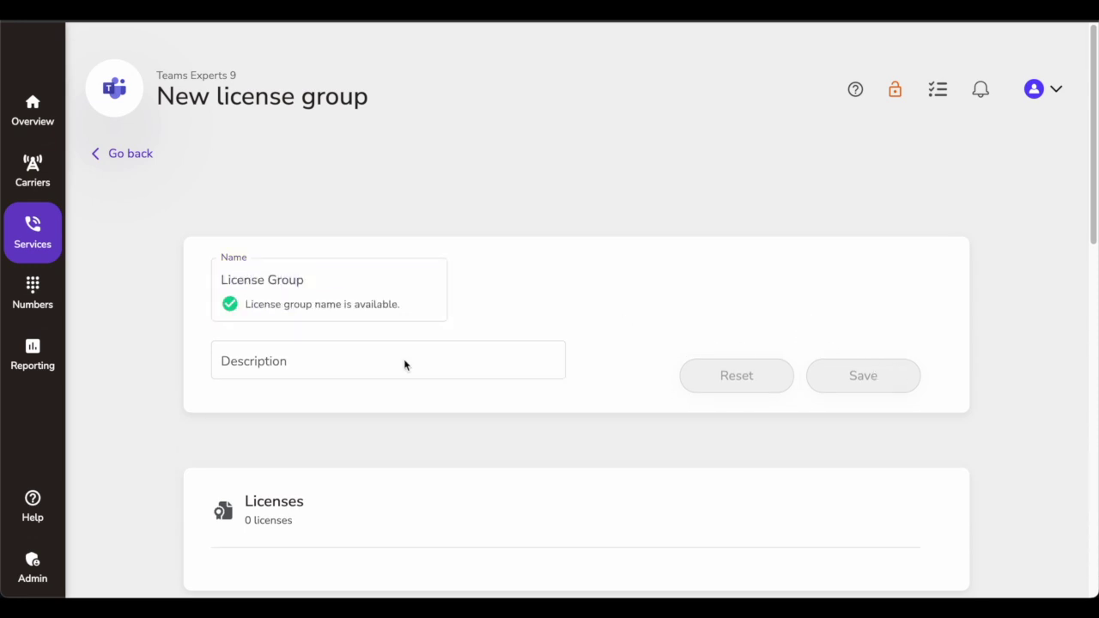
pyautogui.scroll(-4, 406, 365)
pyautogui.scroll(4, 446, 420)
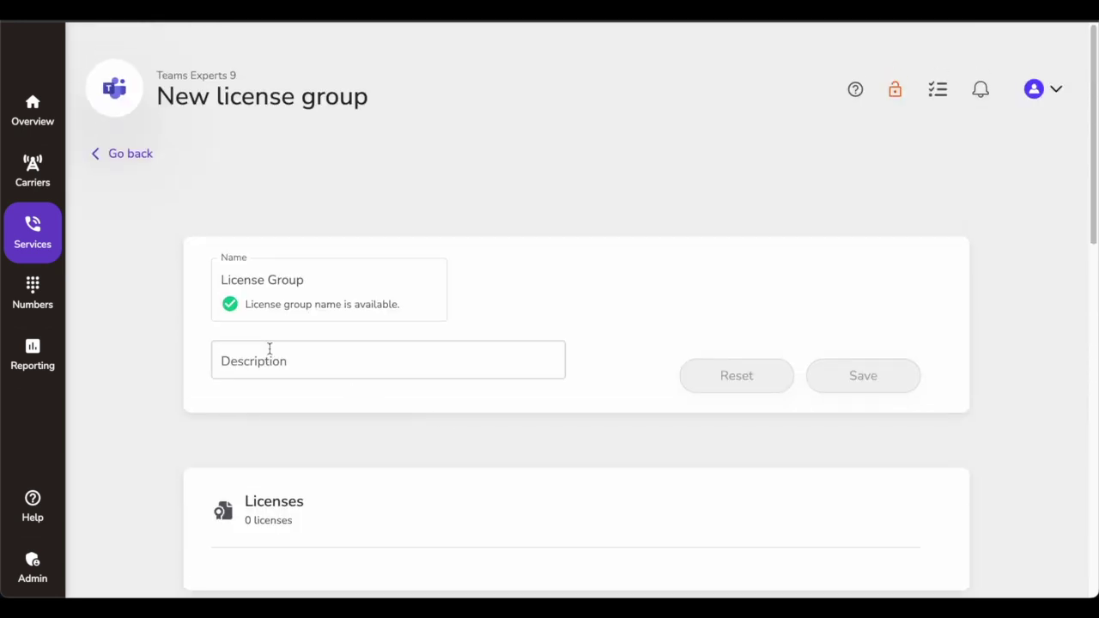
pyautogui.click(128, 154)
pyautogui.scroll(-1, 297, 363)
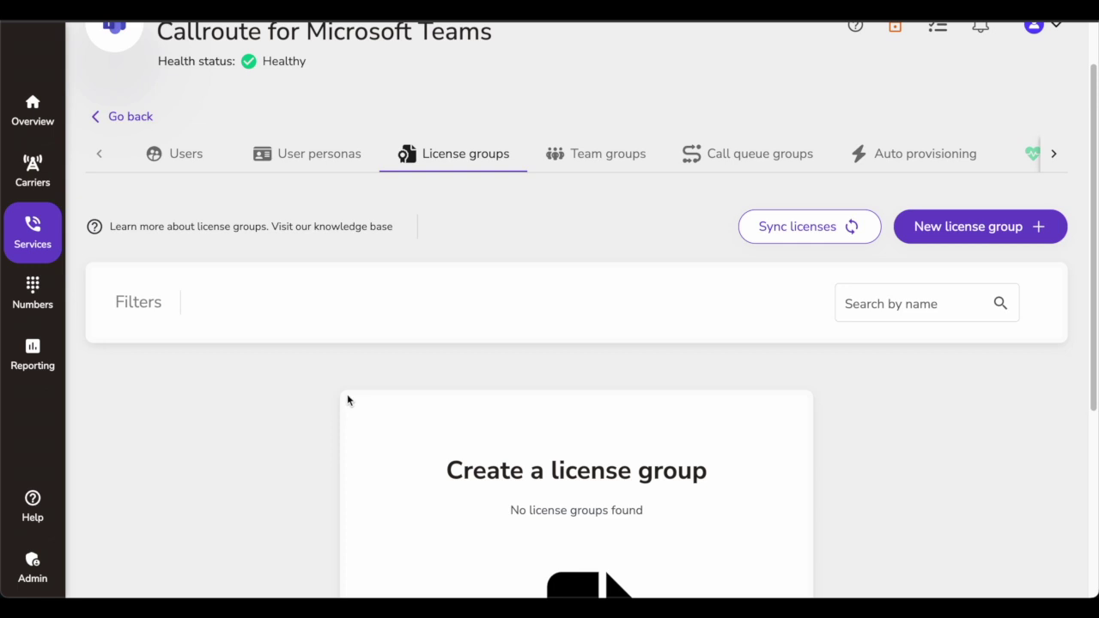
pyautogui.scroll(-1, 348, 401)
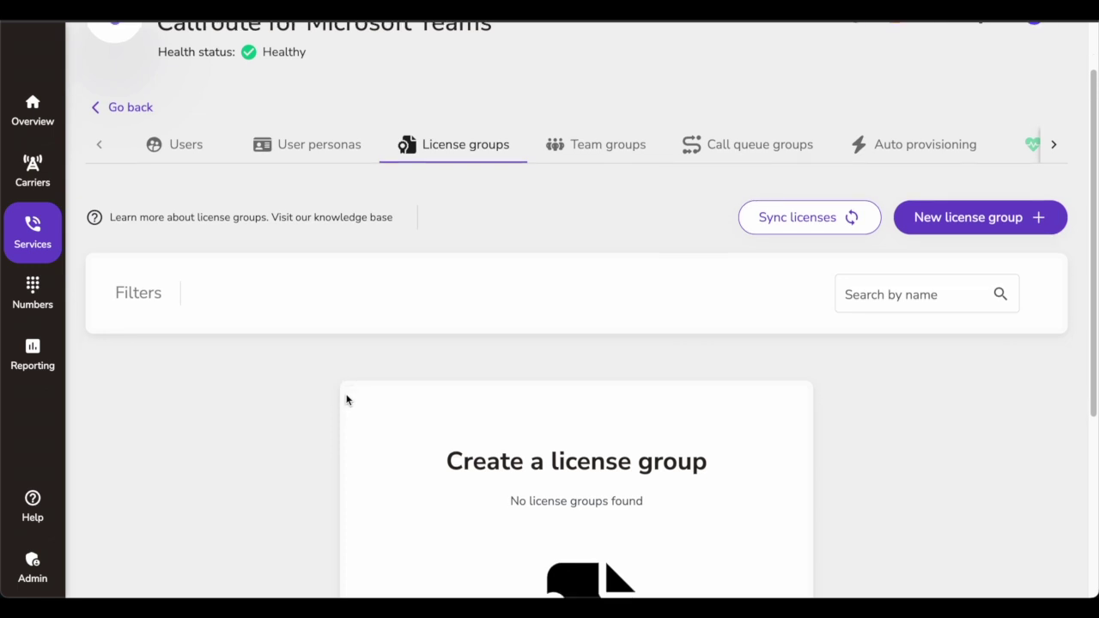
pyautogui.scroll(-3, 392, 363)
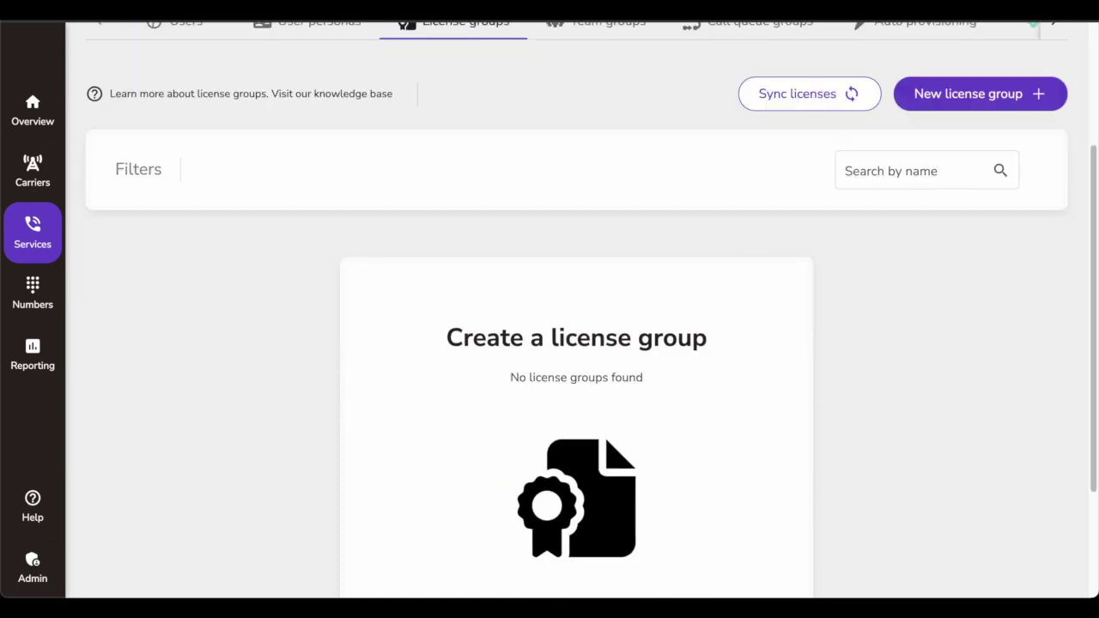
# Step: Go to Team groups, look over its overview and dismiss the error notification
pyautogui.scroll(2, 426, 368)
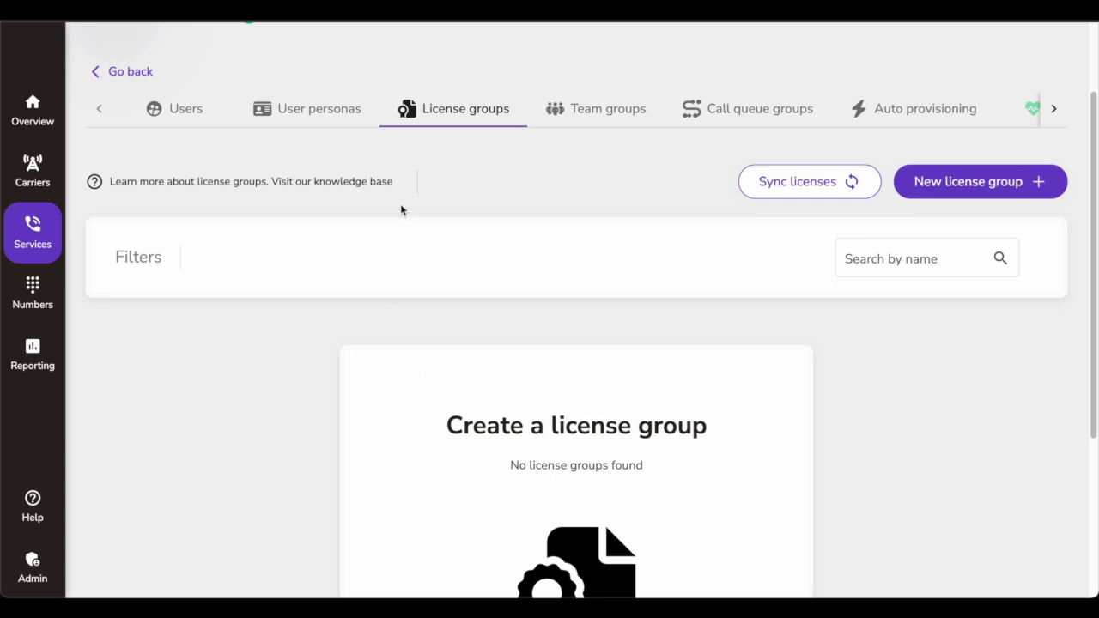
pyautogui.click(591, 124)
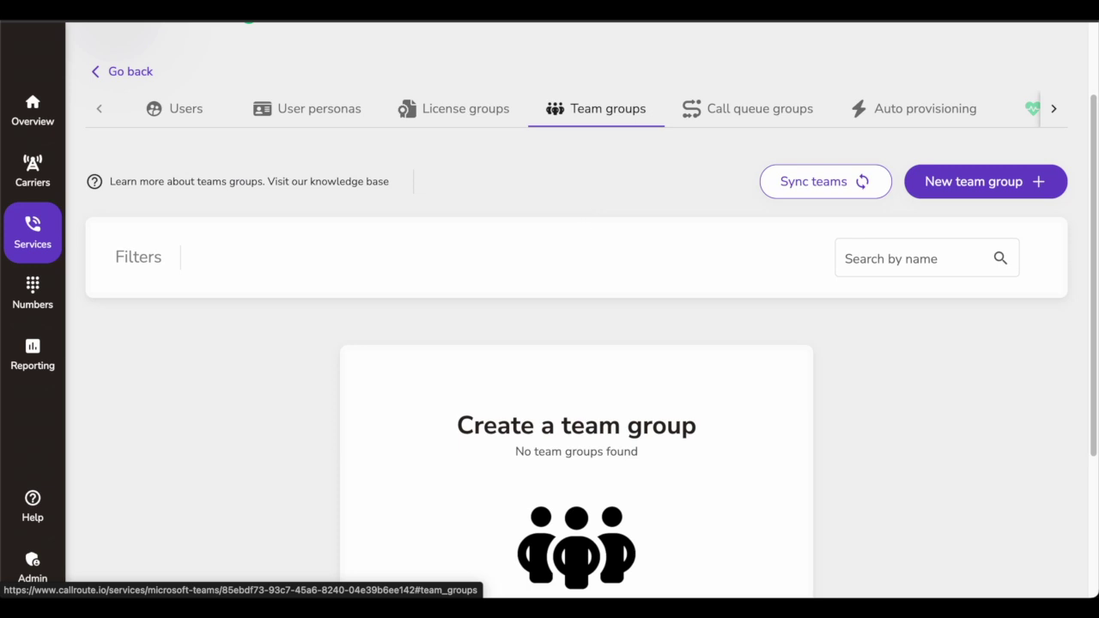
pyautogui.scroll(-3, 577, 244)
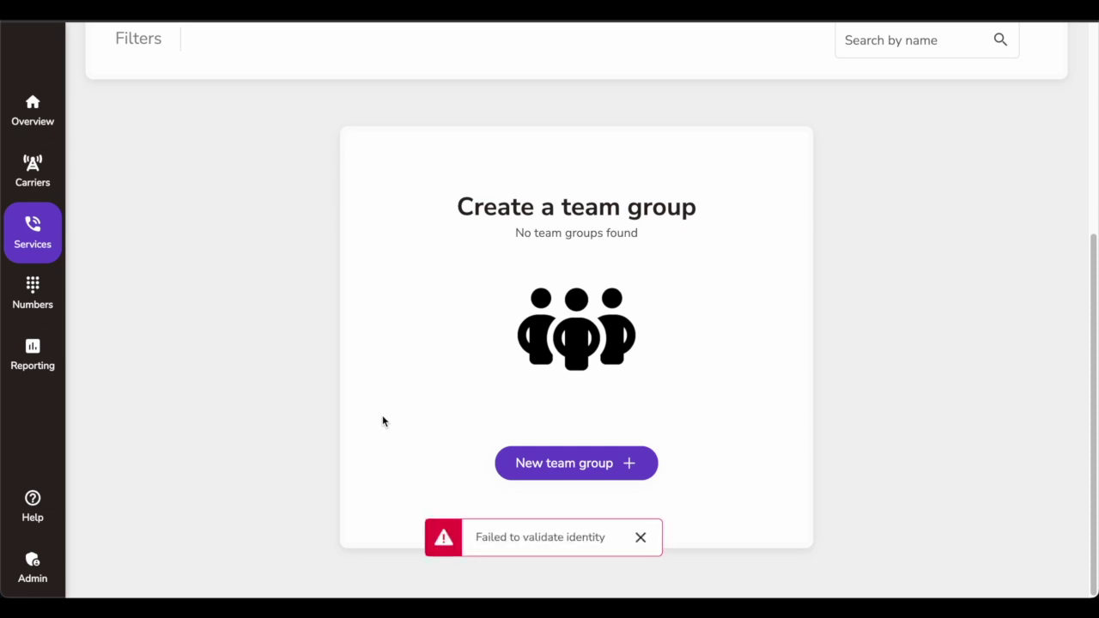
pyautogui.scroll(2, 449, 369)
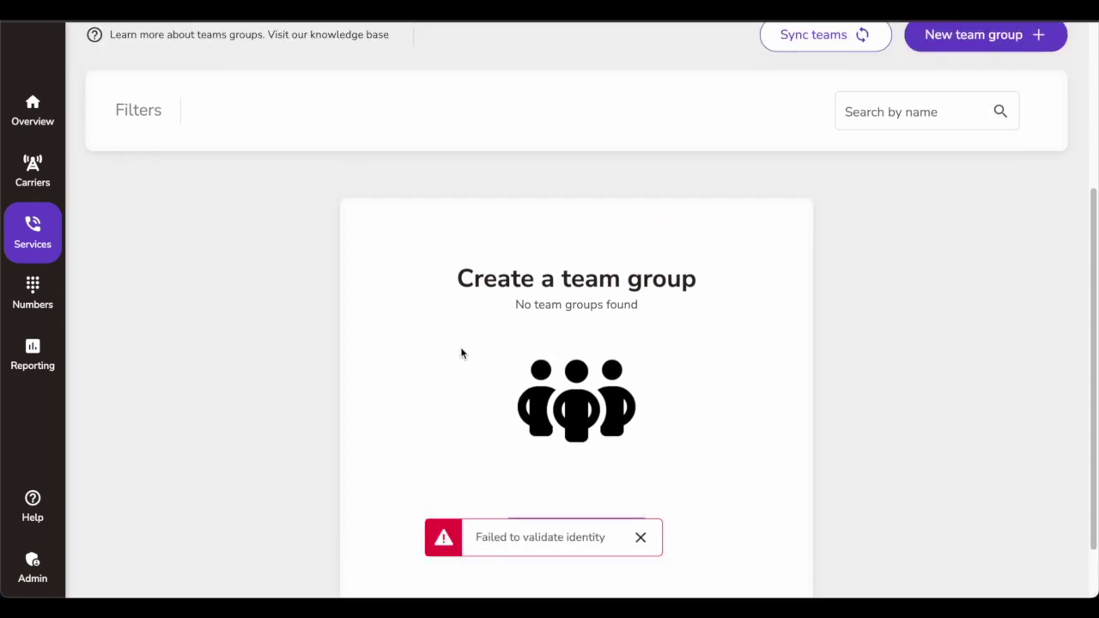
pyautogui.click(641, 536)
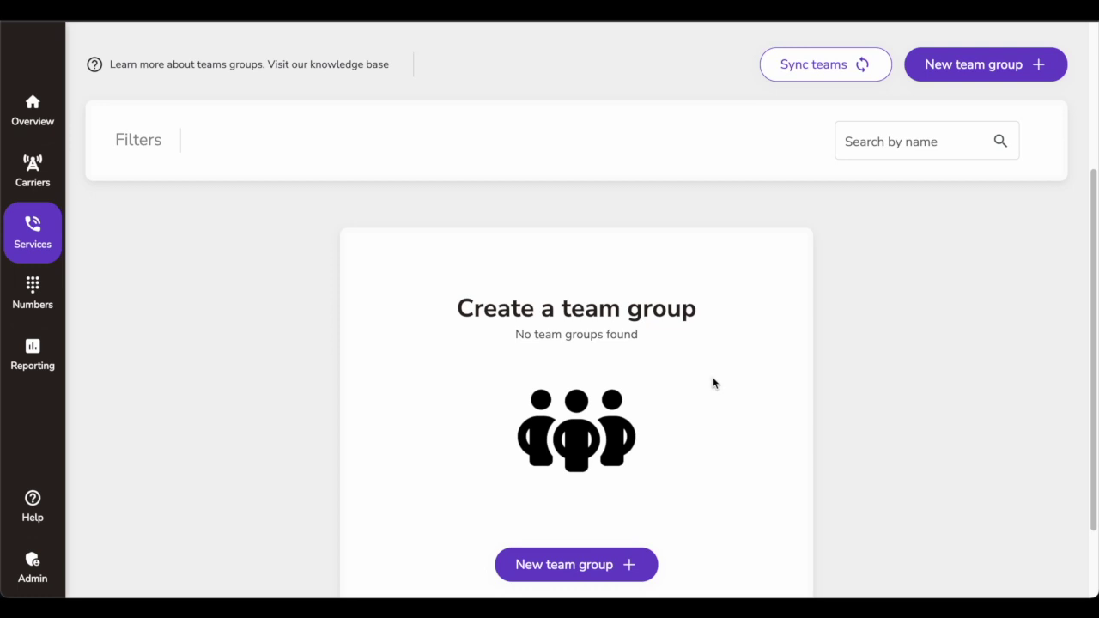
# Step: Open the form for a new team group, examine its Teams and Builder sections, and return to the team groups overview without saving
pyautogui.scroll(-2, 580, 353)
pyautogui.click(592, 457)
pyautogui.scroll(-2, 538, 395)
pyautogui.scroll(4, 538, 395)
pyautogui.scroll(-2, 544, 387)
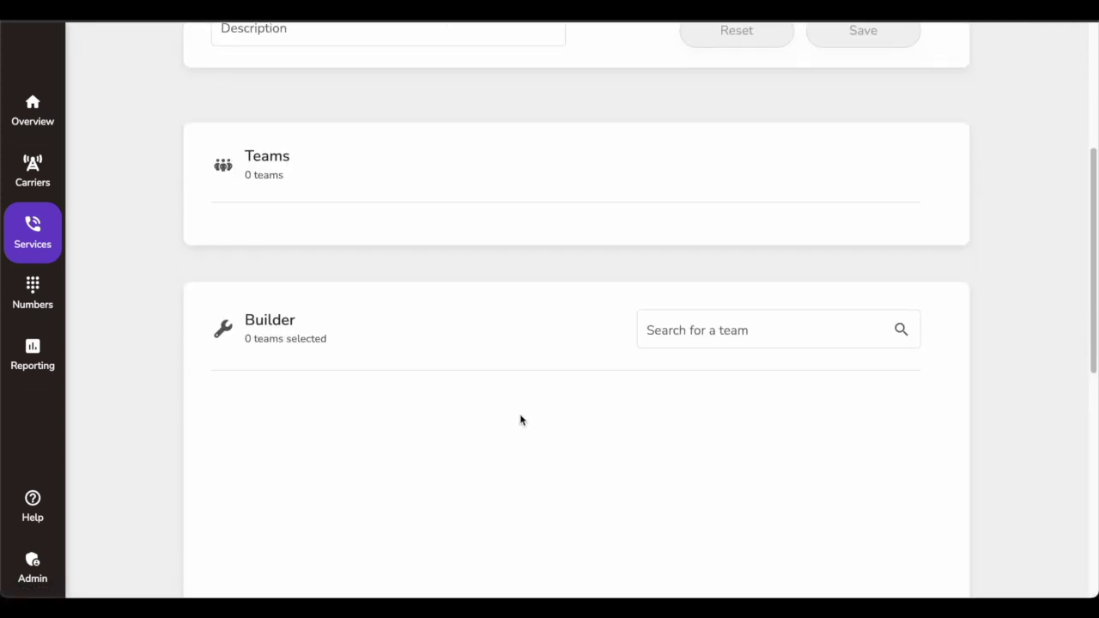
pyautogui.scroll(-3, 520, 420)
pyautogui.scroll(5, 444, 392)
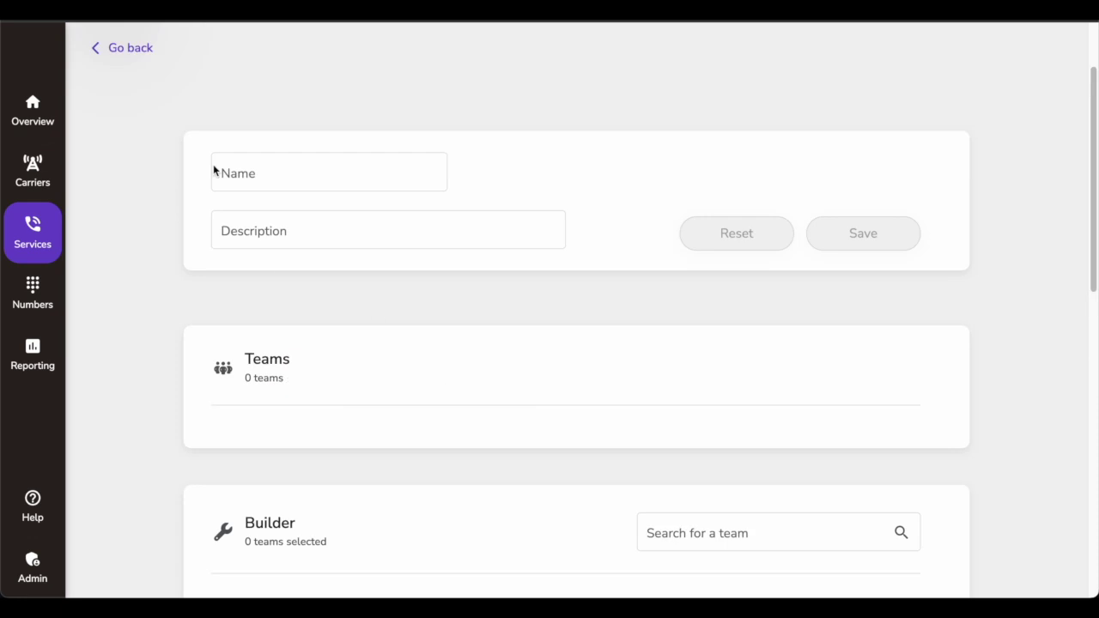
pyautogui.click(130, 47)
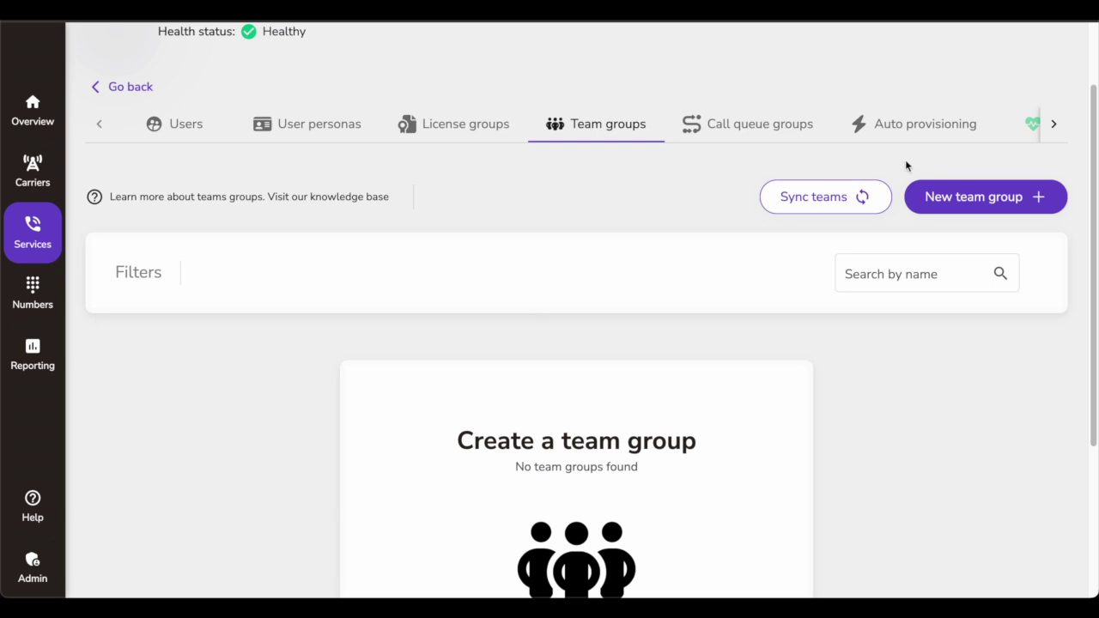
# Step: Go to Call queue groups, examine the form for a new call queue group, and return to the overview without saving
pyautogui.click(731, 143)
pyautogui.scroll(-3, 574, 260)
pyautogui.scroll(3, 553, 283)
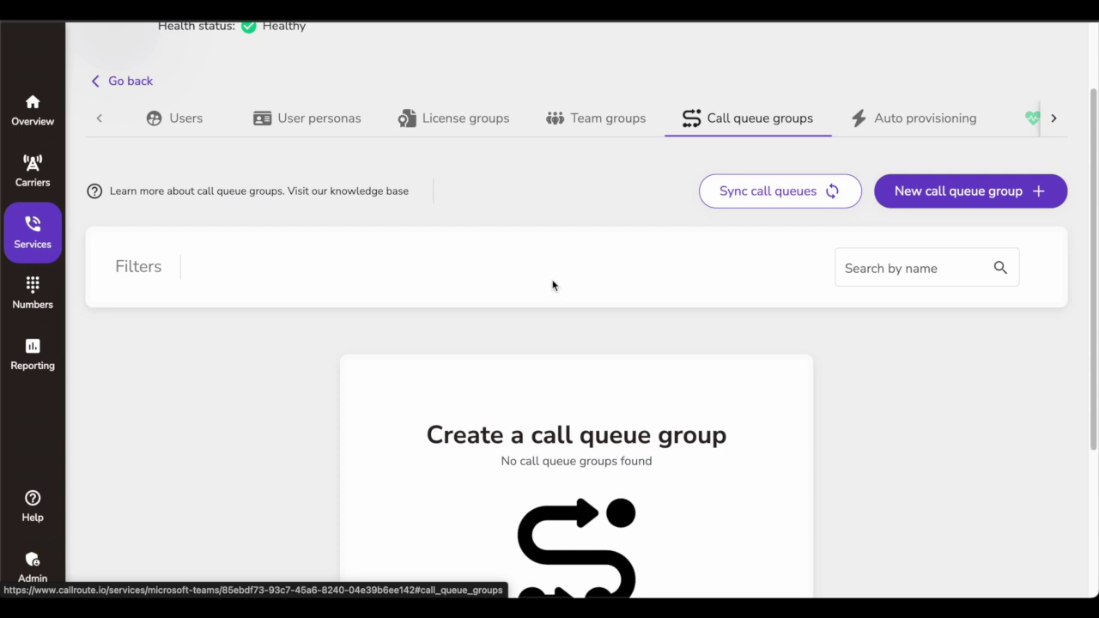
pyautogui.click(898, 190)
pyautogui.scroll(-6, 447, 361)
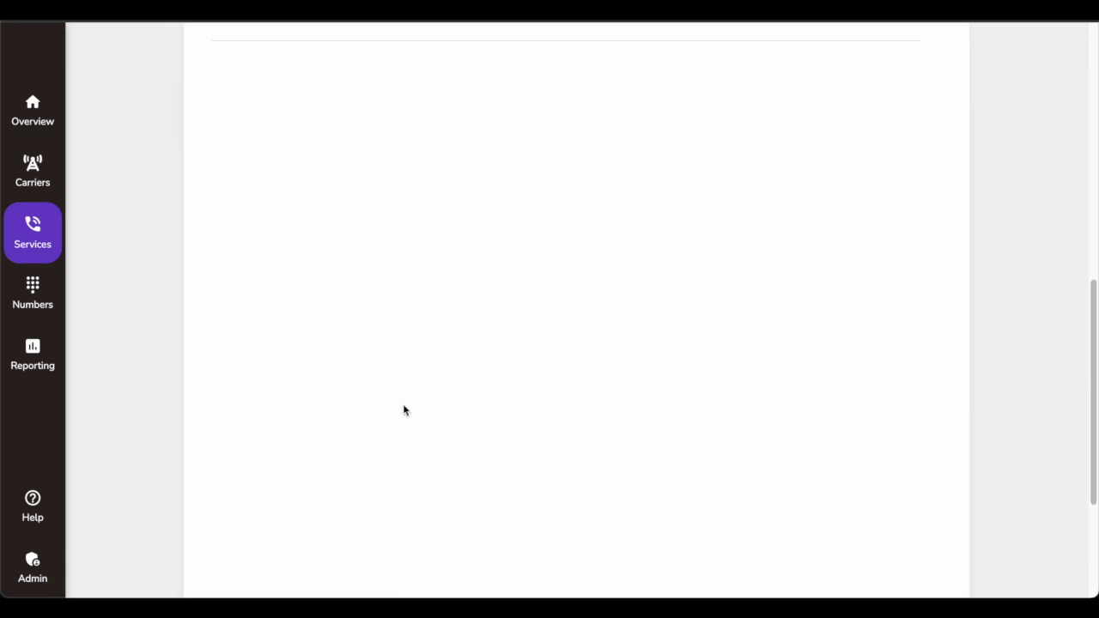
pyautogui.scroll(7, 412, 403)
pyautogui.click(116, 154)
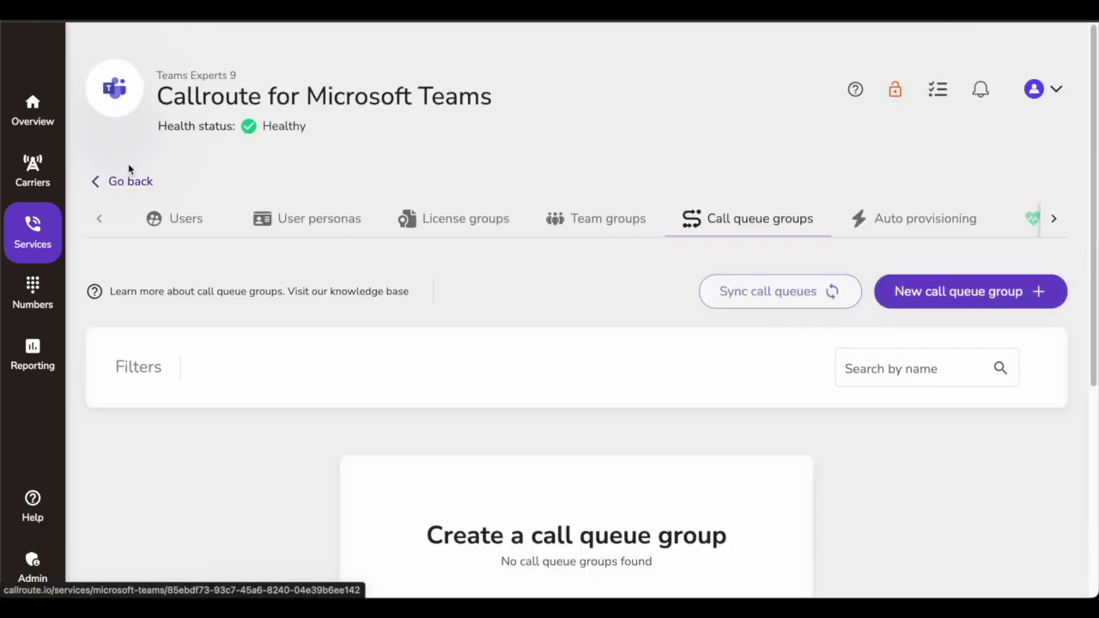
pyautogui.scroll(-3, 292, 266)
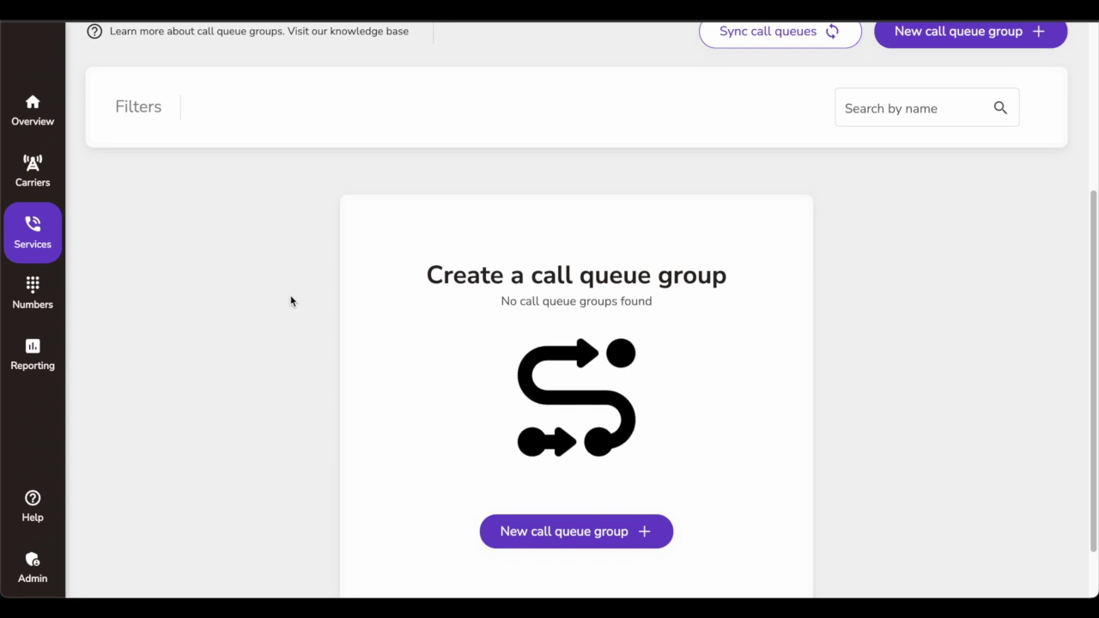
pyautogui.scroll(1, 290, 301)
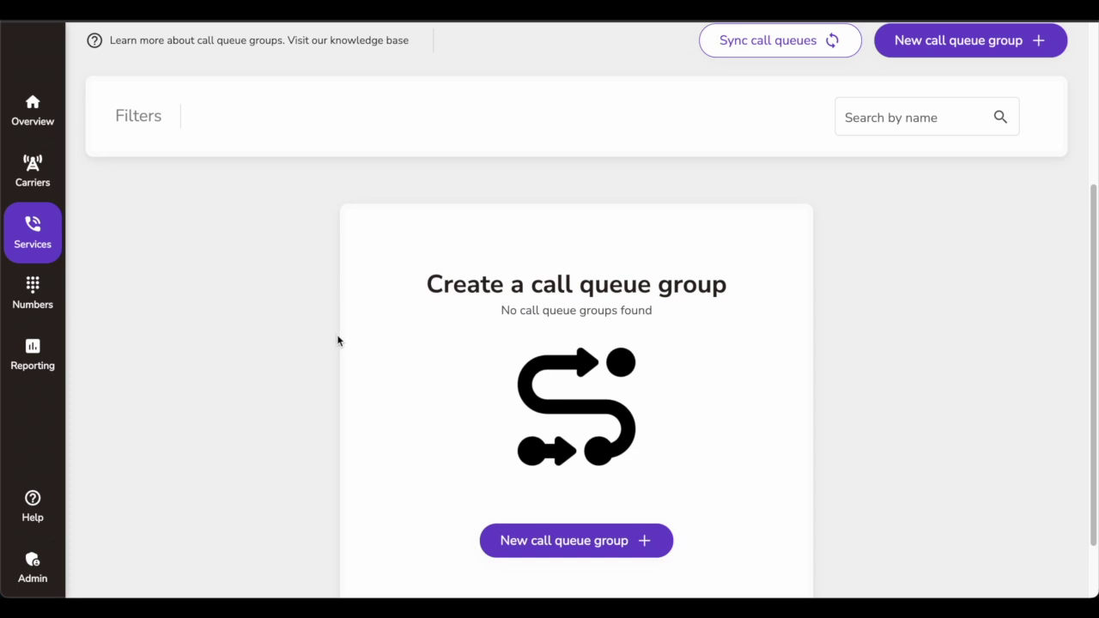
pyautogui.scroll(3, 513, 307)
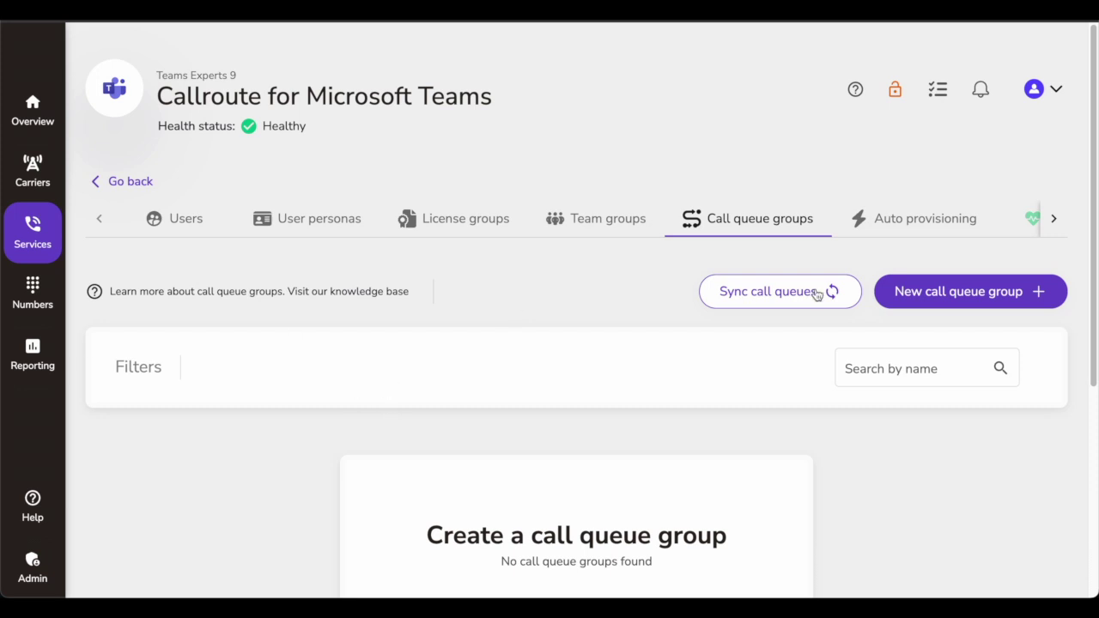
# Step: Go to Auto provisioning, start a new automation and examine its details, new-user condition and license, persona and team group settings
pyautogui.click(915, 220)
pyautogui.scroll(-1, 513, 368)
pyautogui.scroll(-5, 513, 368)
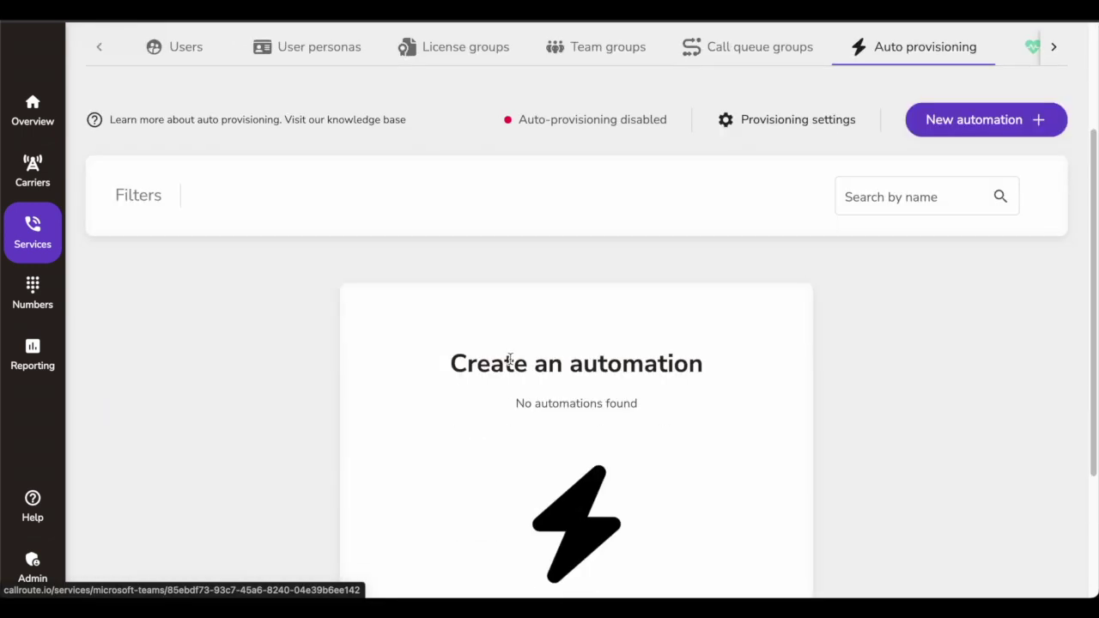
pyautogui.click(538, 468)
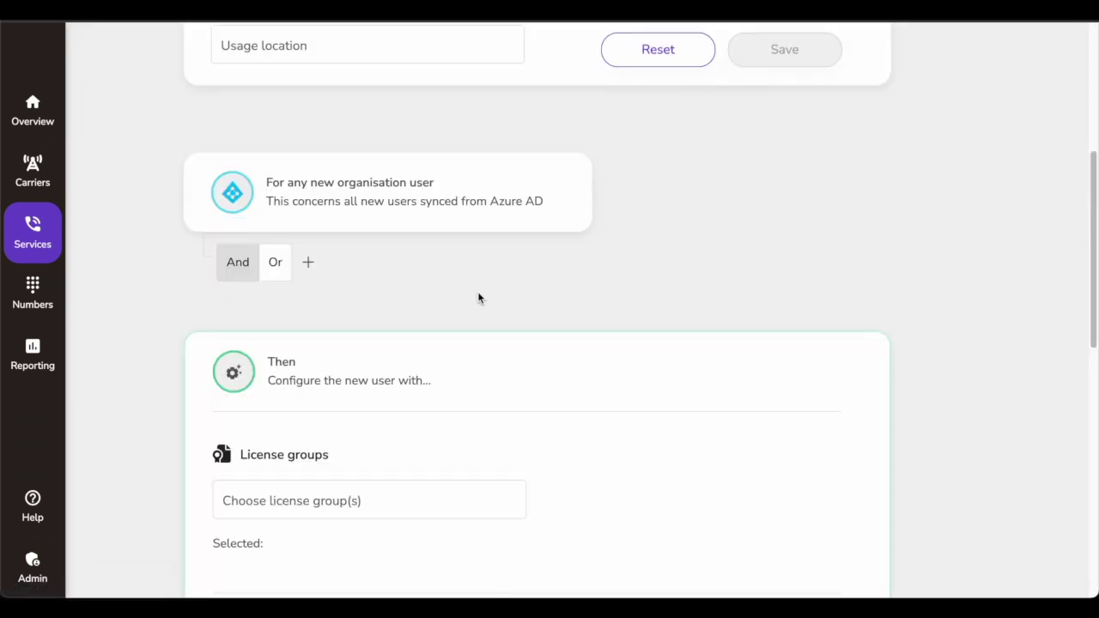
pyautogui.scroll(4, 477, 296)
pyautogui.click(473, 296)
pyautogui.scroll(-7, 473, 296)
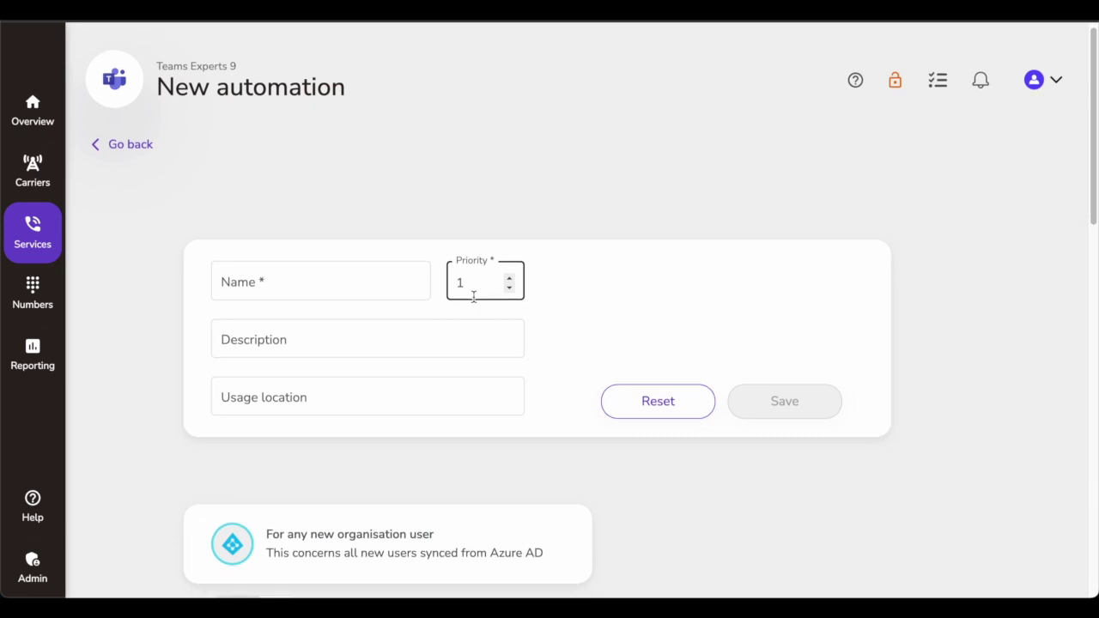
pyautogui.scroll(8, 423, 322)
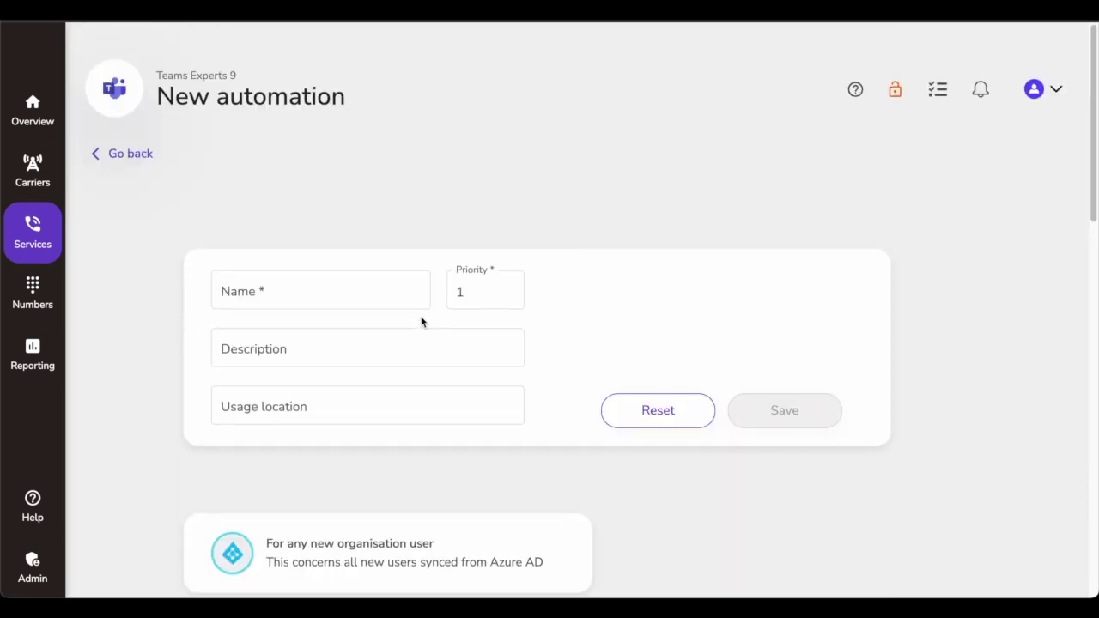
pyautogui.scroll(-6, 416, 314)
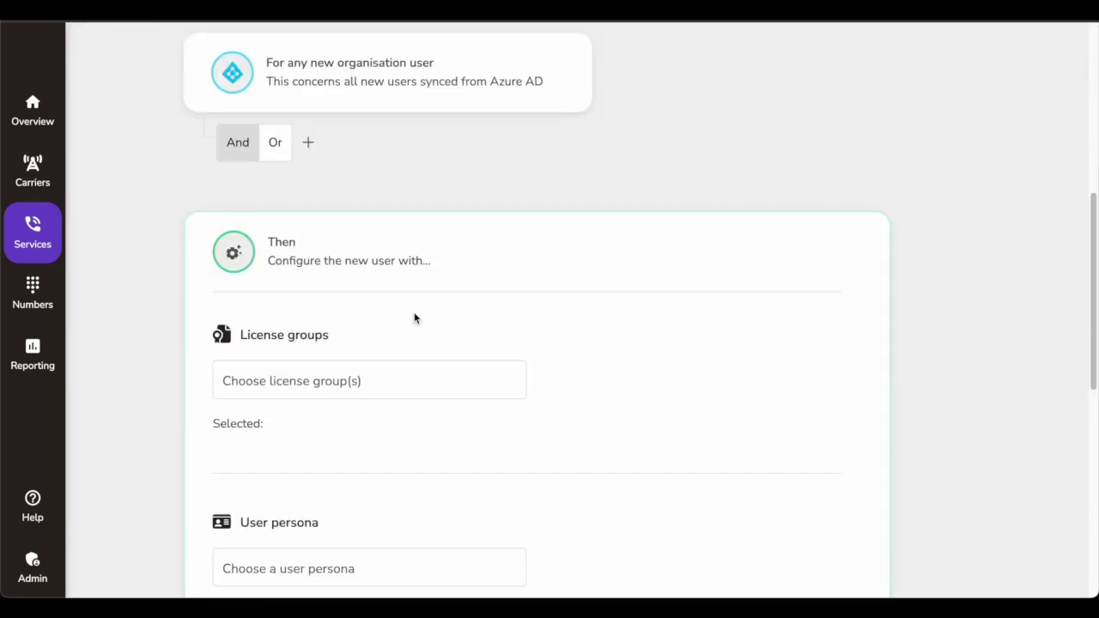
pyautogui.scroll(-6, 414, 318)
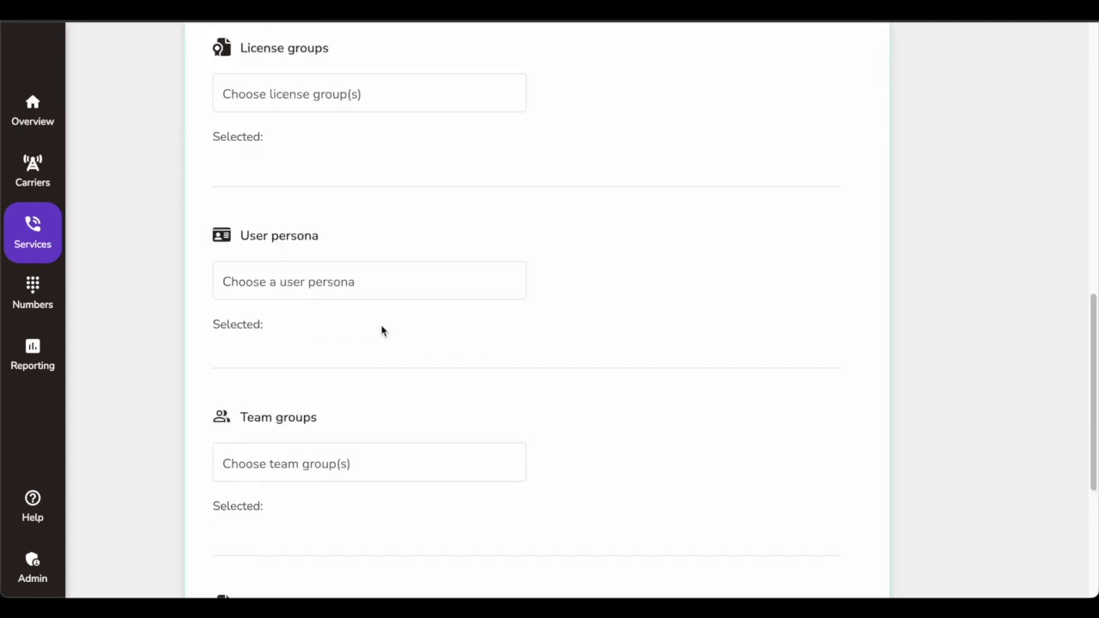
pyautogui.scroll(8, 380, 350)
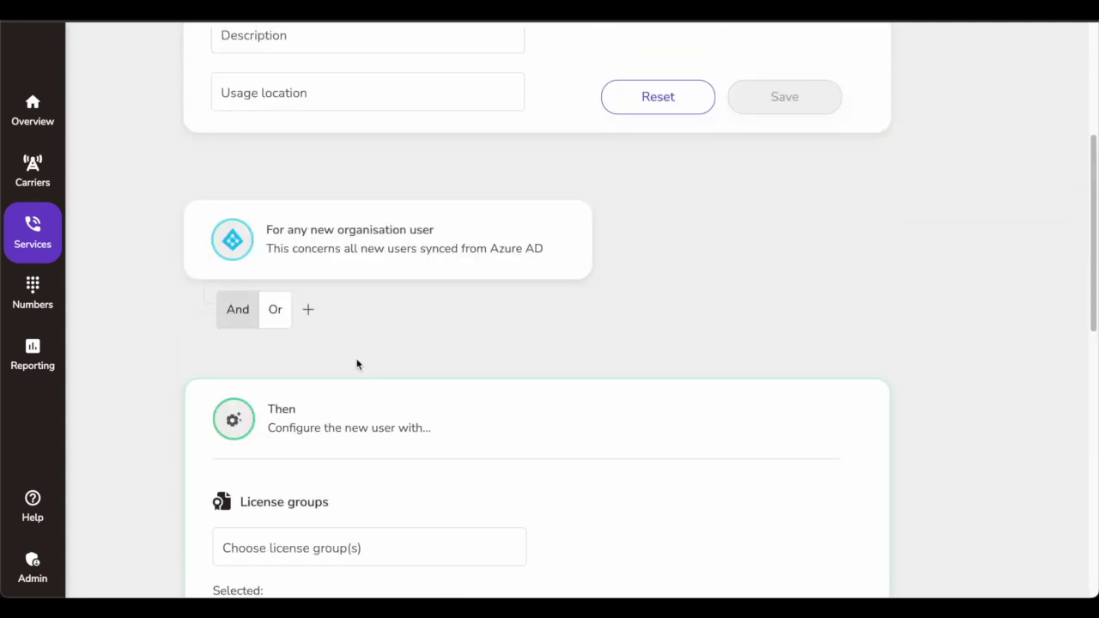
pyautogui.scroll(3, 370, 347)
pyautogui.click(367, 300)
pyautogui.write('Ronakj')
pyautogui.press('BackSpace')
pyautogui.click(436, 221)
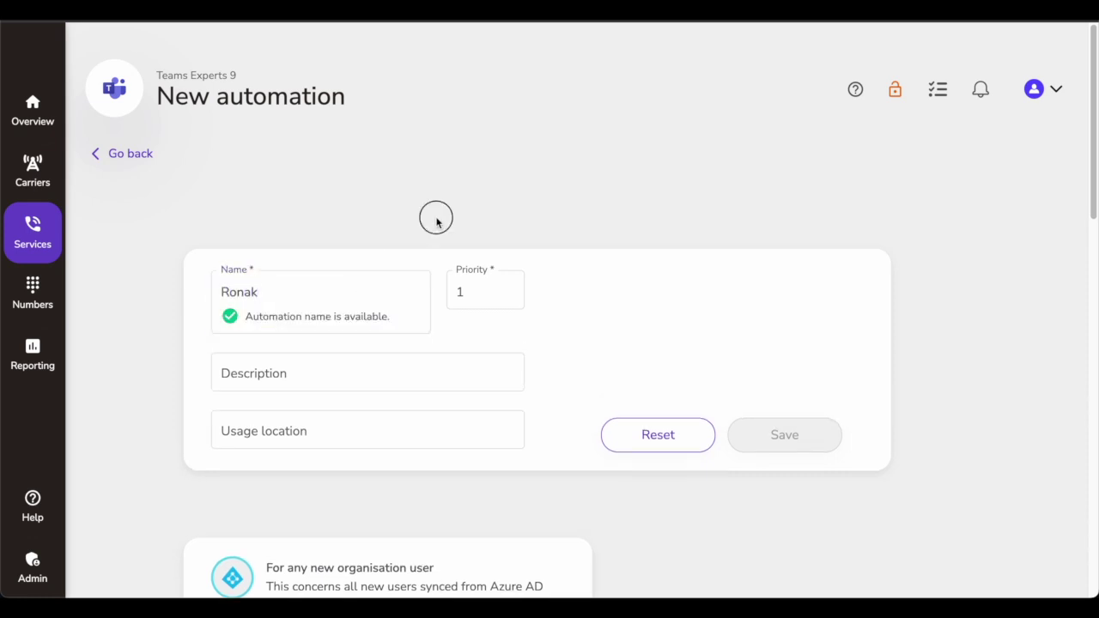
pyautogui.click(320, 369)
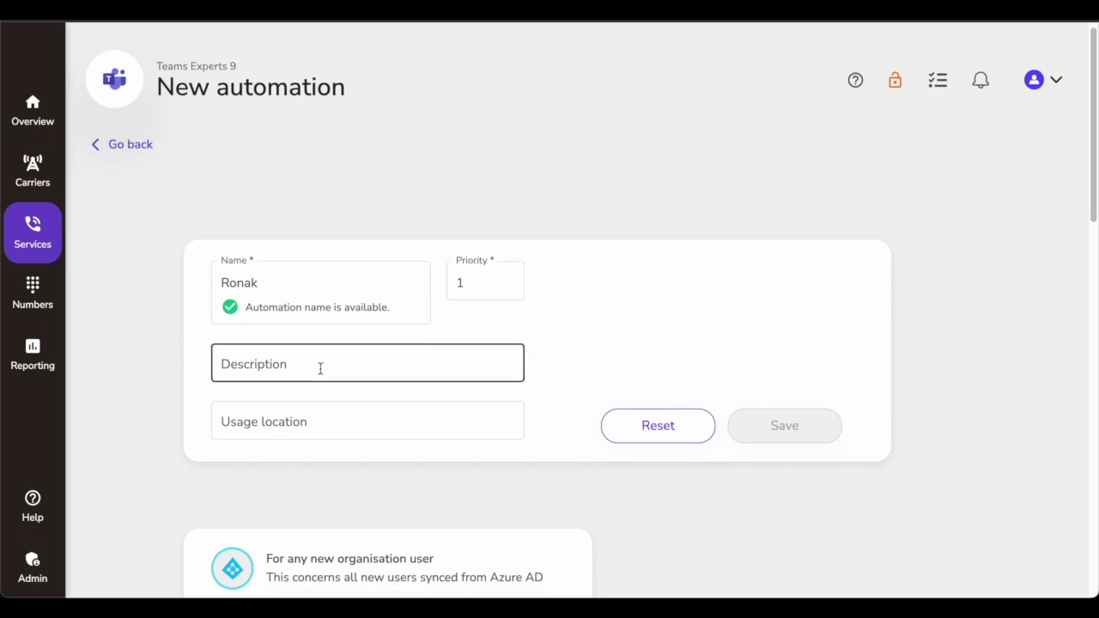
pyautogui.doubleClick(238, 274)
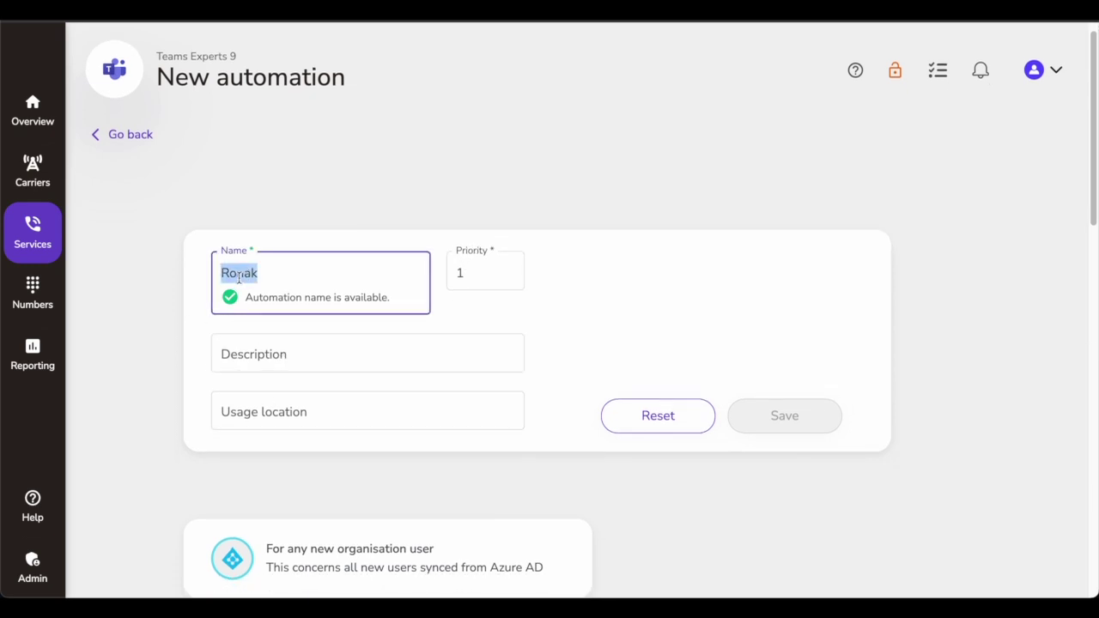
pyautogui.write('Test Automation')
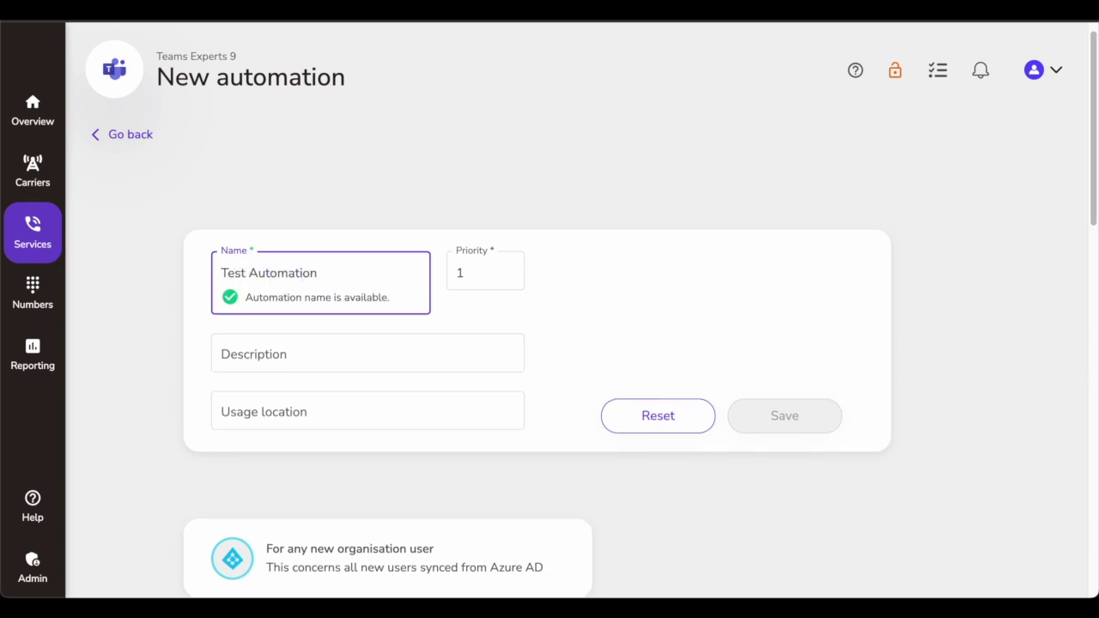
pyautogui.scroll(-2, 233, 327)
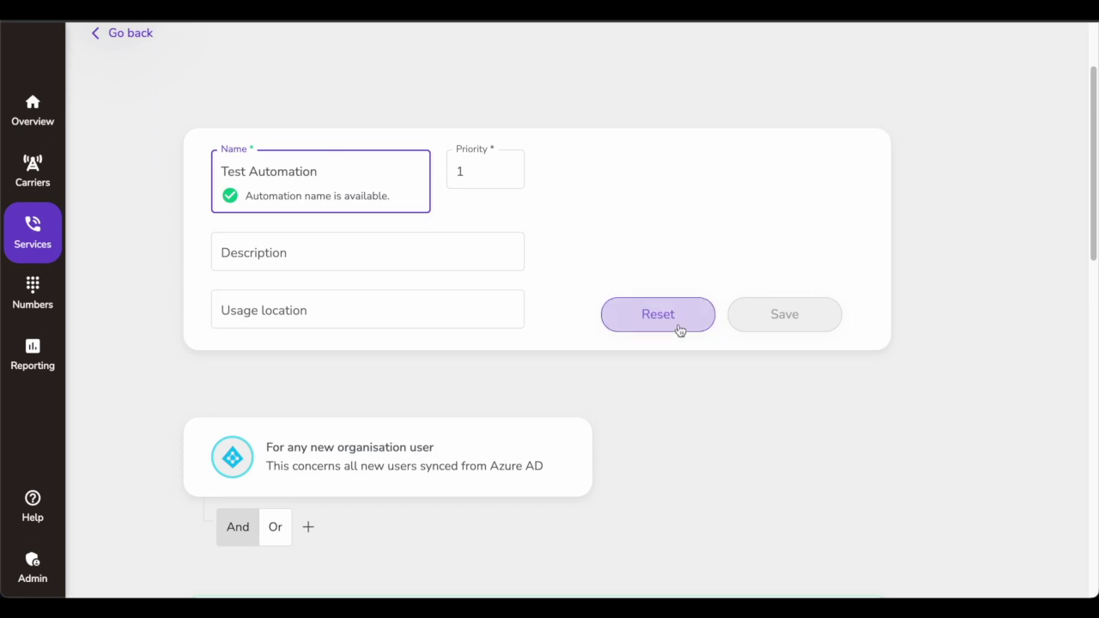
pyautogui.click(358, 312)
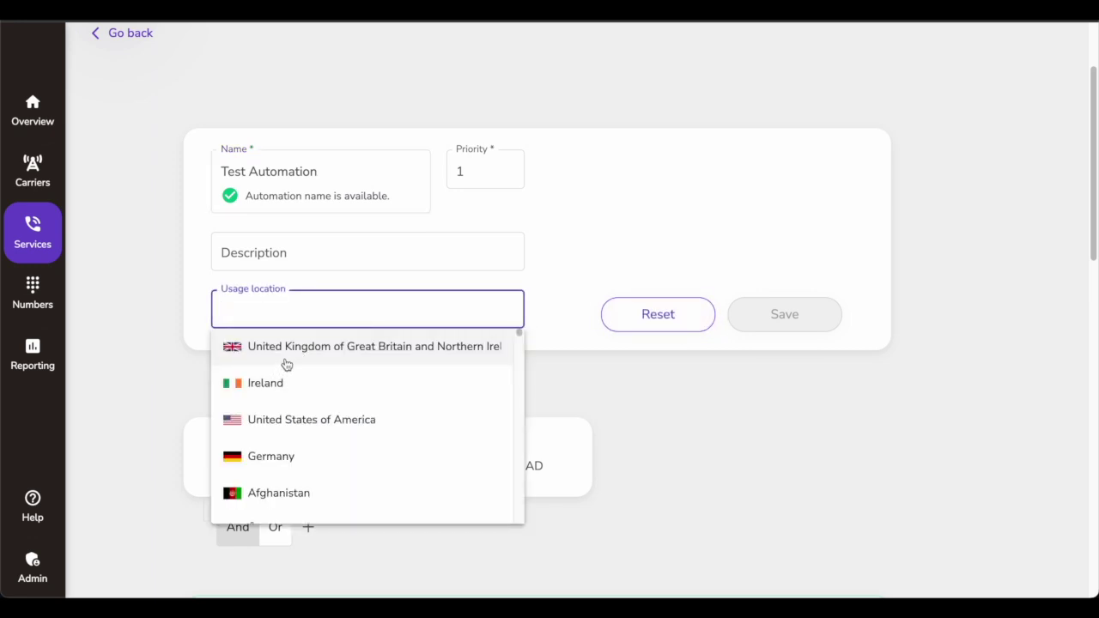
pyautogui.click(286, 364)
pyautogui.click(773, 362)
pyautogui.click(412, 328)
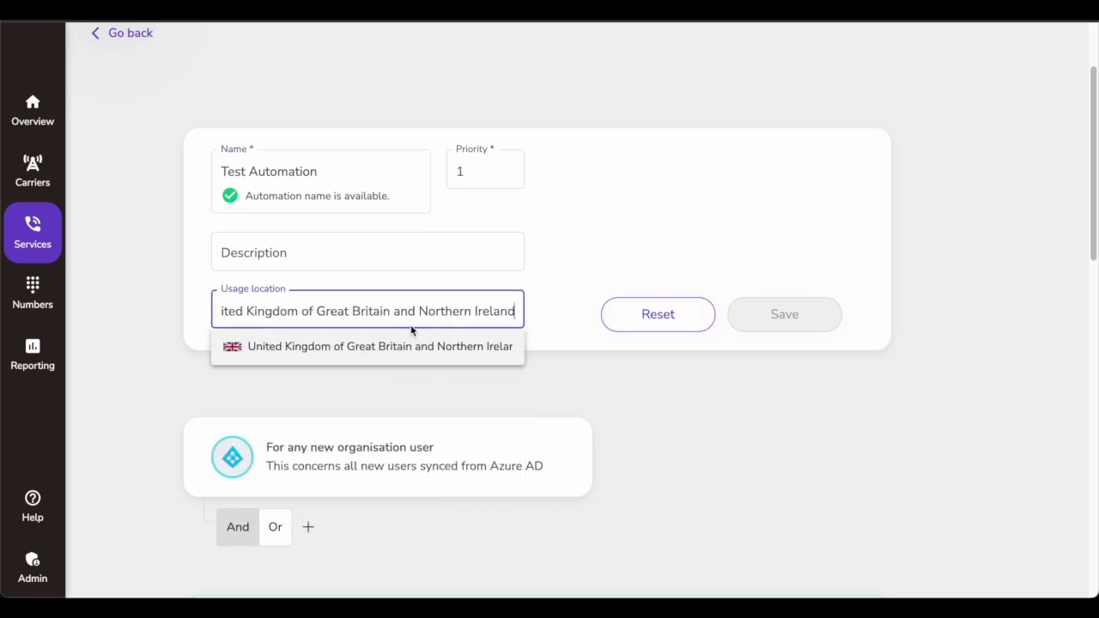
pyautogui.click(336, 346)
pyautogui.click(662, 325)
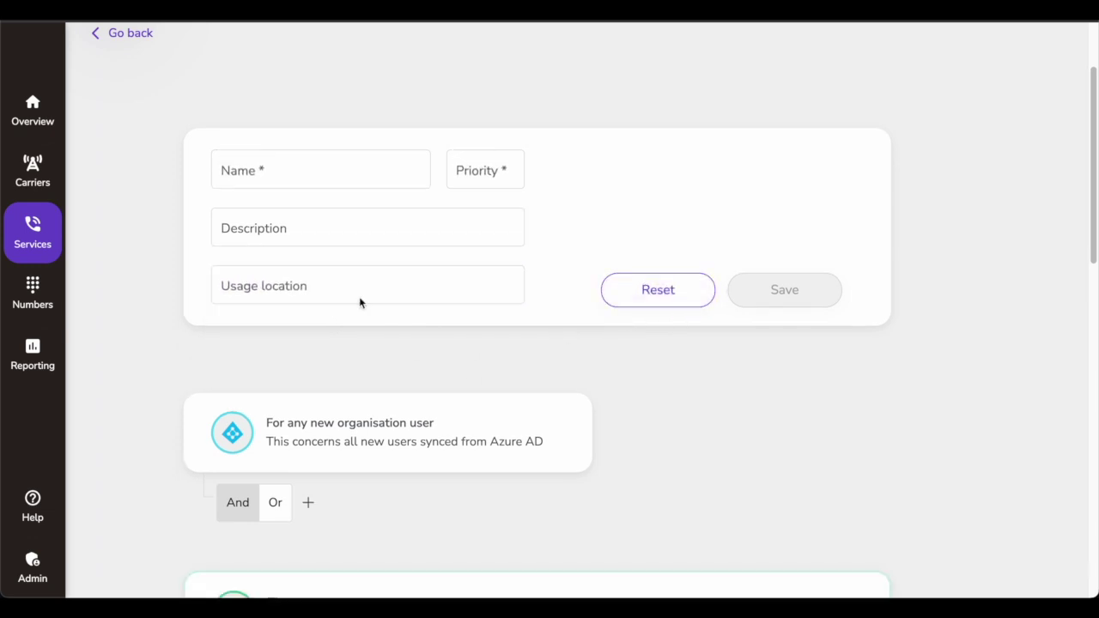
# Step: Name the new automation Test and set its usage location to United Kingdom of Great Britain and Northern Ireland
pyautogui.click(318, 169)
pyautogui.write('Te')
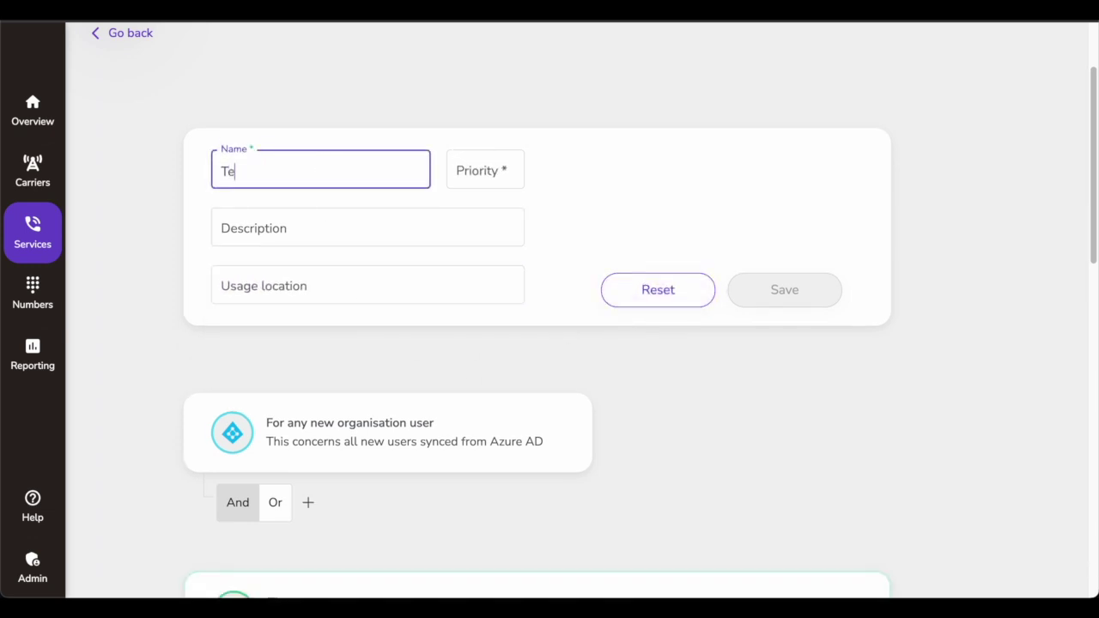
pyautogui.write('st')
pyautogui.press('Tab')
pyautogui.press('Tab')
pyautogui.press('Tab')
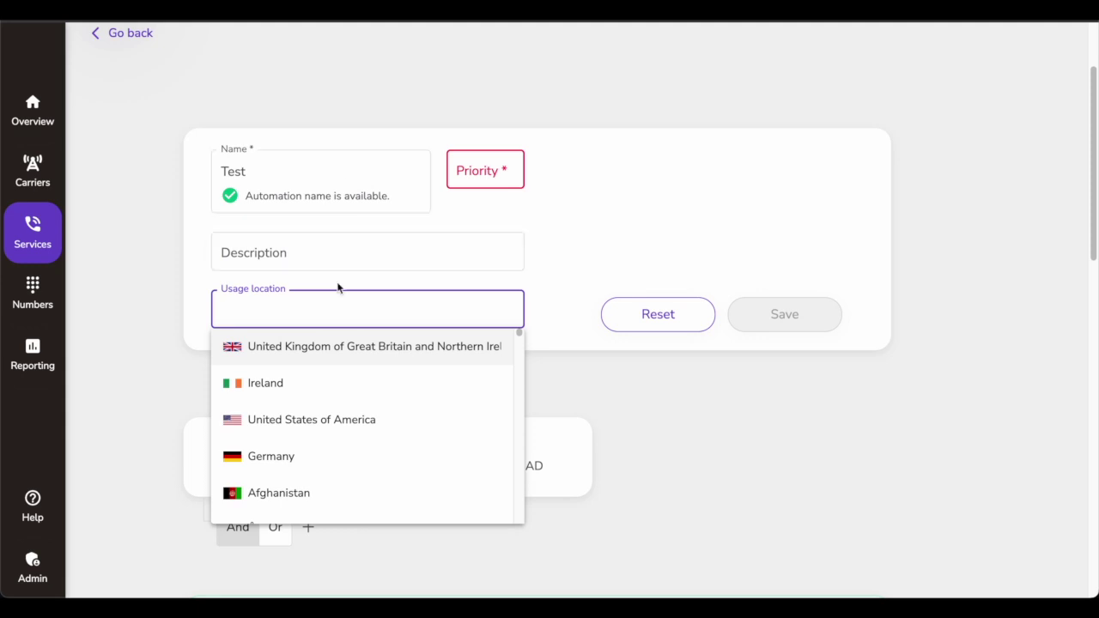
pyautogui.click(276, 361)
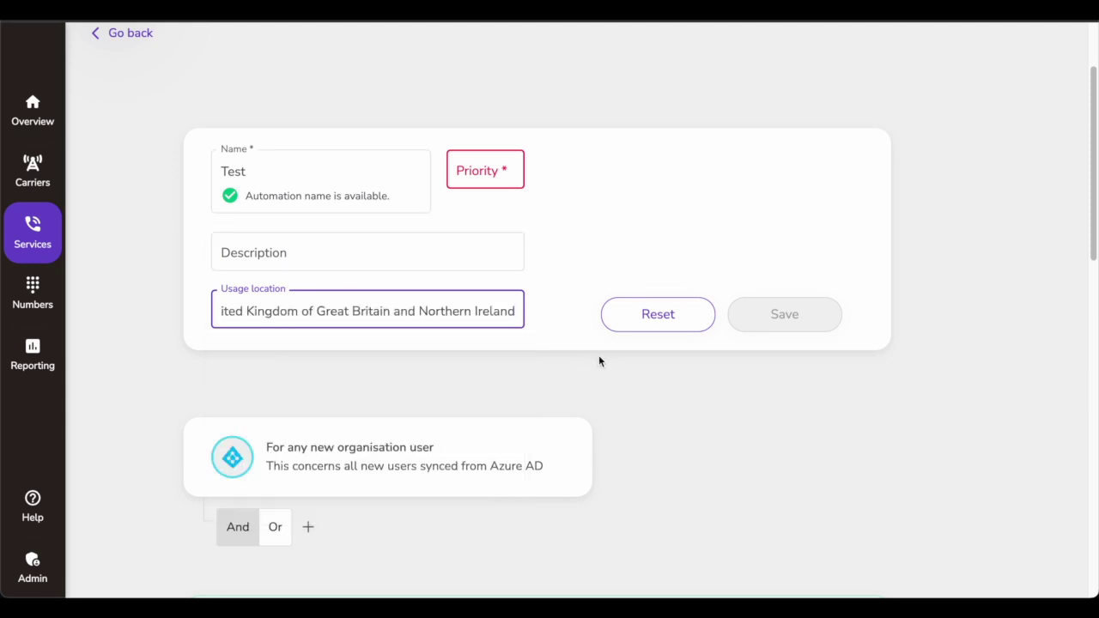
# Step: Look over the automation's condition and license group settings, and set its priority to 2
pyautogui.scroll(-1, 677, 387)
pyautogui.scroll(-2, 442, 318)
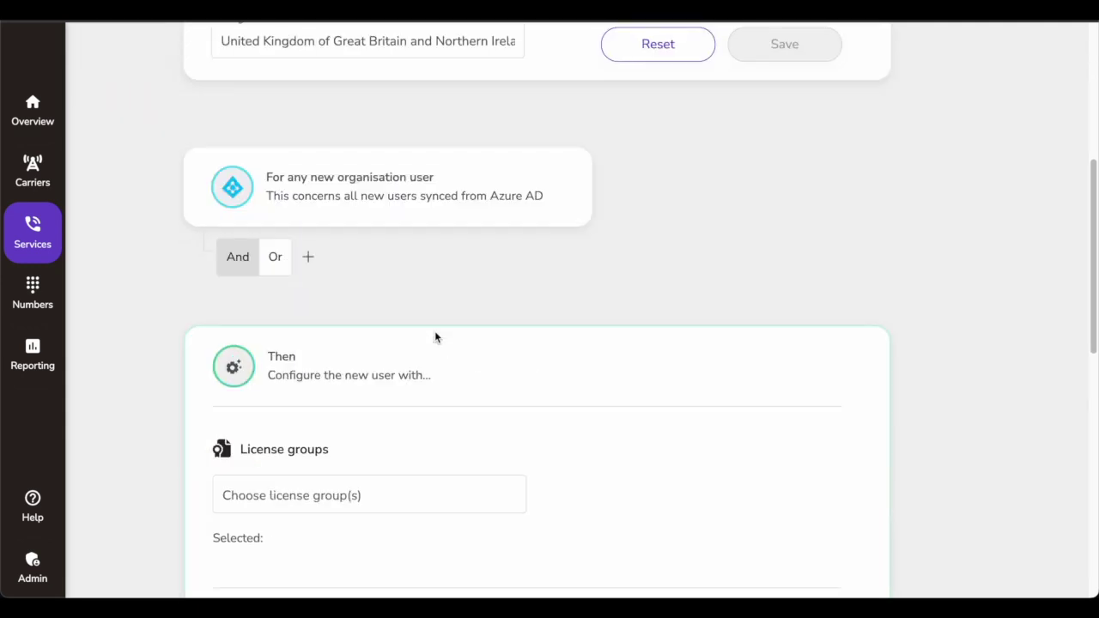
pyautogui.scroll(-1, 434, 336)
pyautogui.scroll(3, 444, 329)
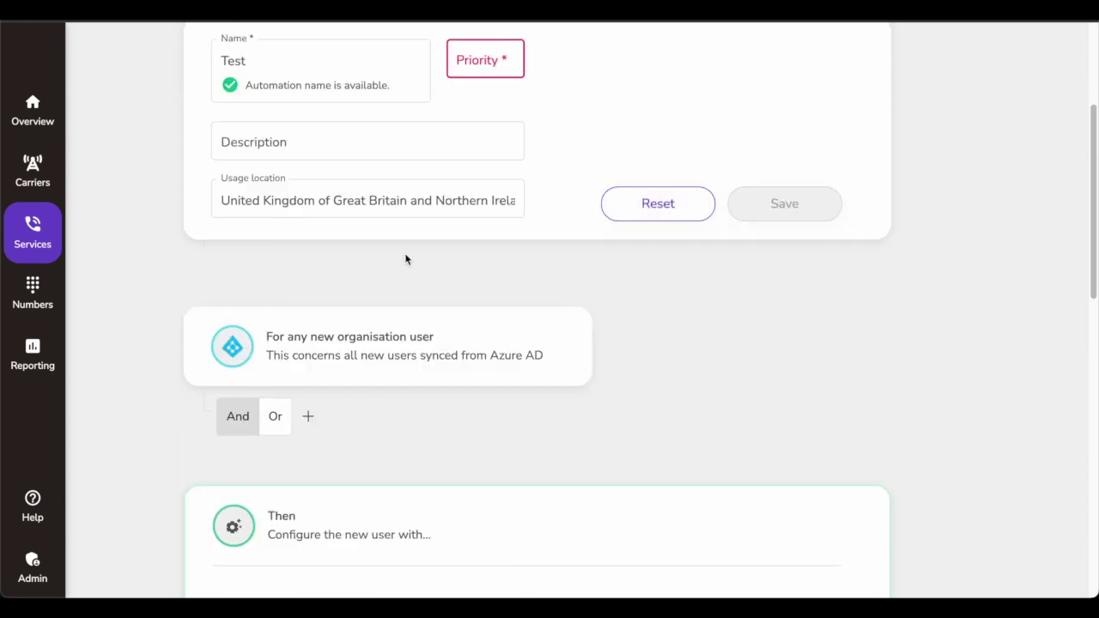
pyautogui.click(489, 60)
pyautogui.write('1')
pyautogui.click(783, 269)
pyautogui.click(499, 74)
pyautogui.press('Up')
pyautogui.click(832, 262)
pyautogui.scroll(1, 482, 260)
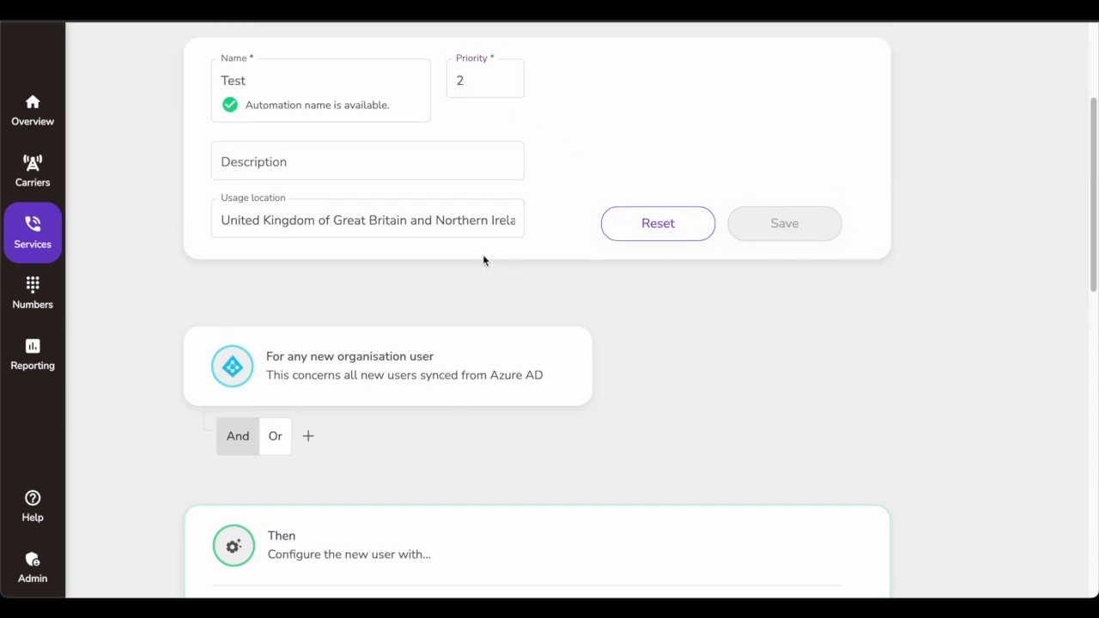
# Step: Look over the new automation's usage location, new-user condition and license group and user persona settings
pyautogui.click(416, 228)
pyautogui.click(373, 255)
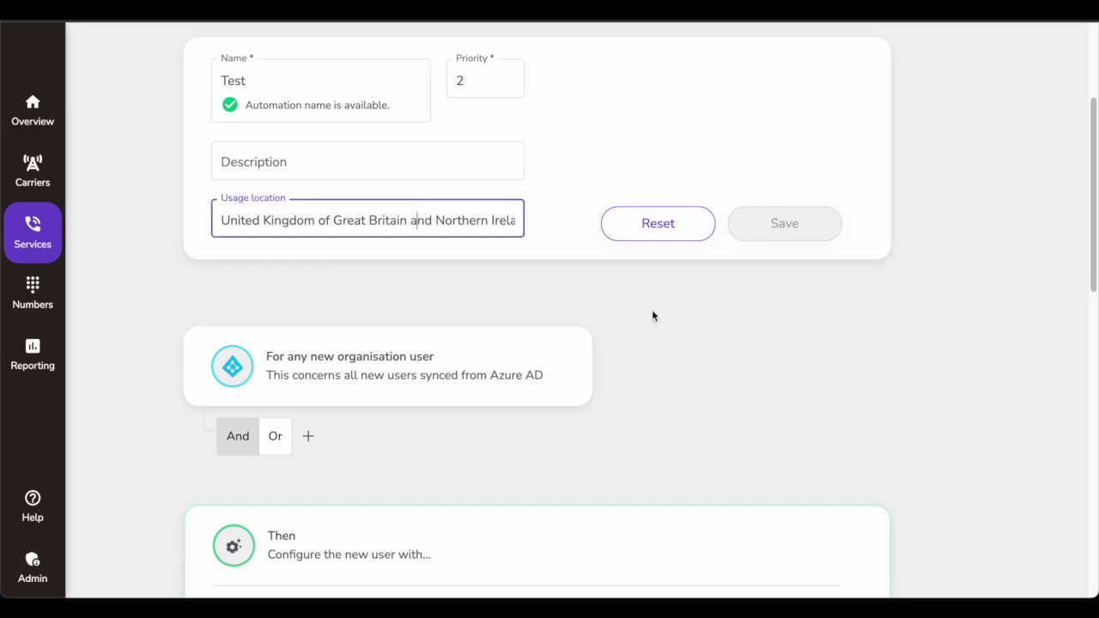
pyautogui.scroll(-2, 652, 315)
pyautogui.scroll(-2, 561, 341)
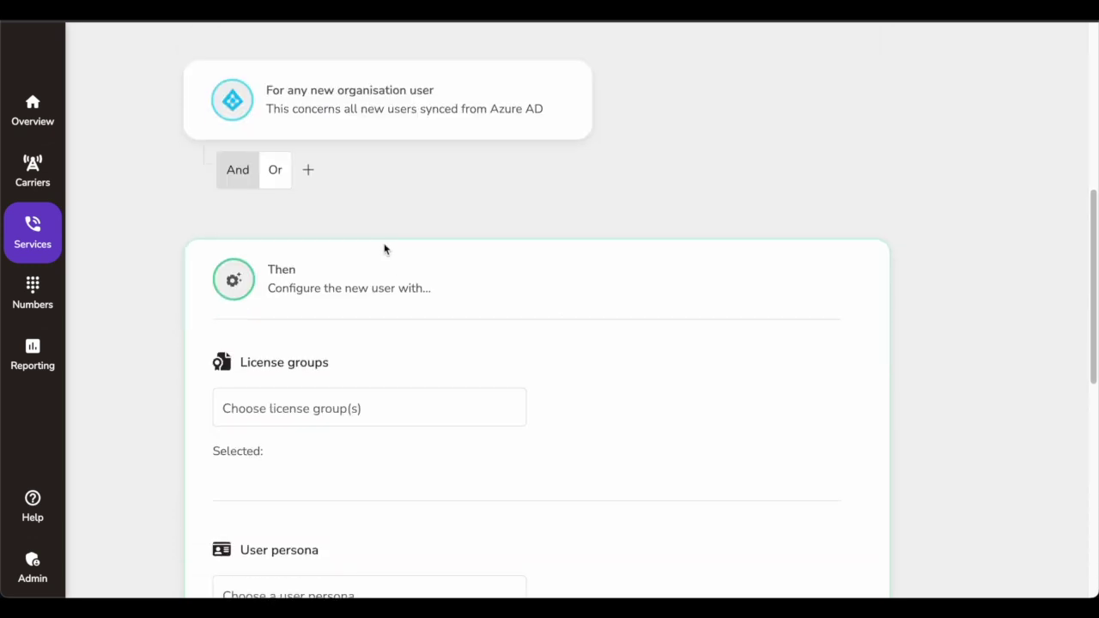
pyautogui.scroll(-1, 353, 282)
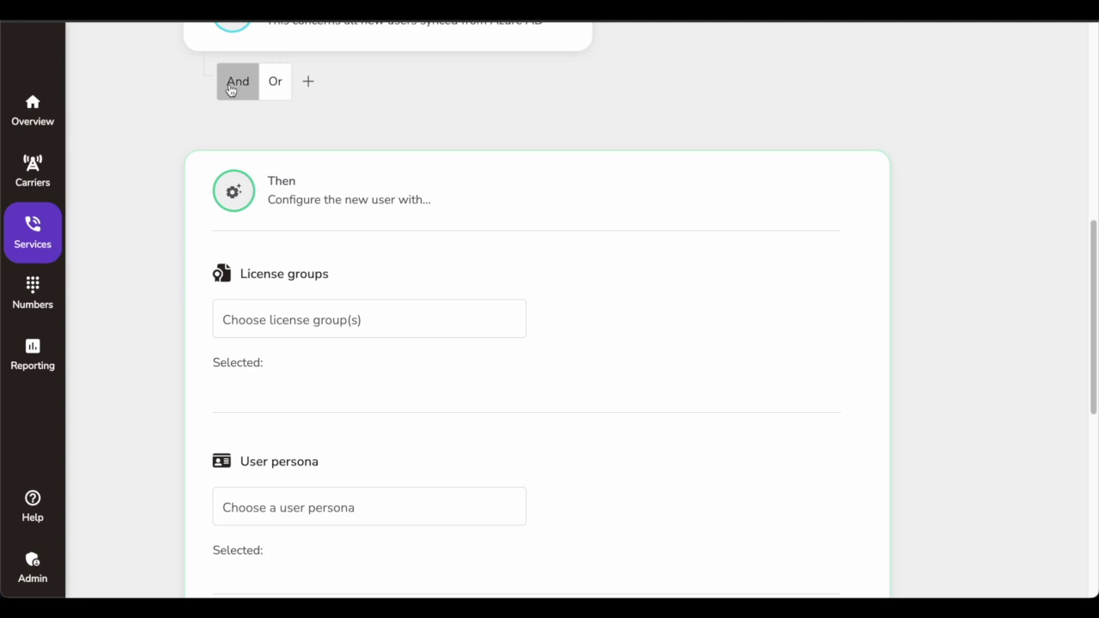
pyautogui.scroll(-1, 251, 140)
pyautogui.scroll(-1, 294, 204)
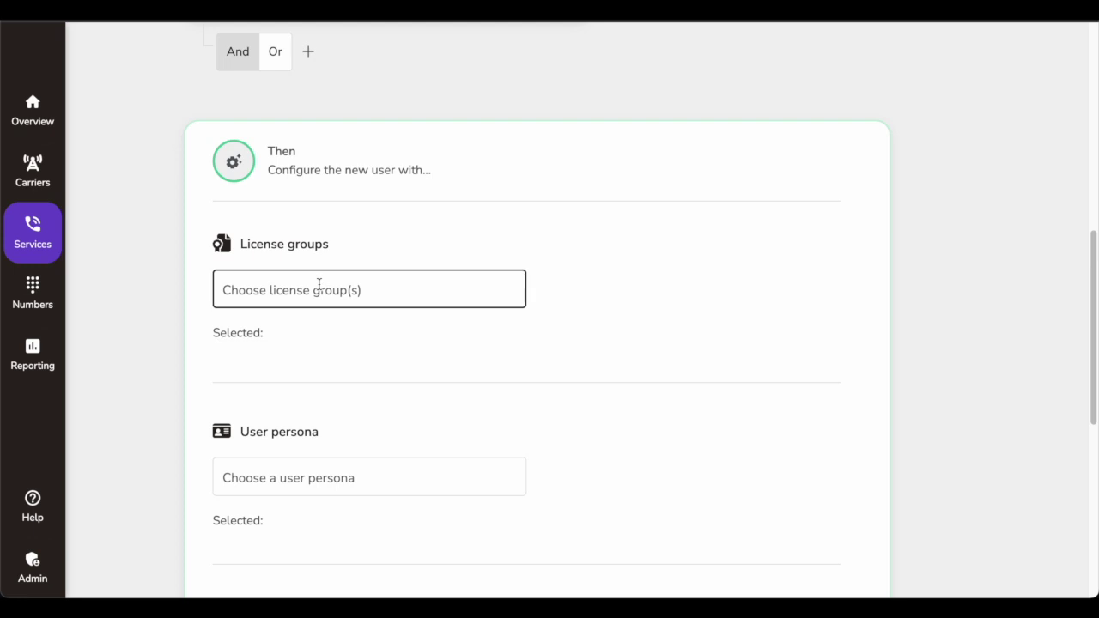
pyautogui.scroll(-1, 319, 283)
pyautogui.scroll(5, 305, 245)
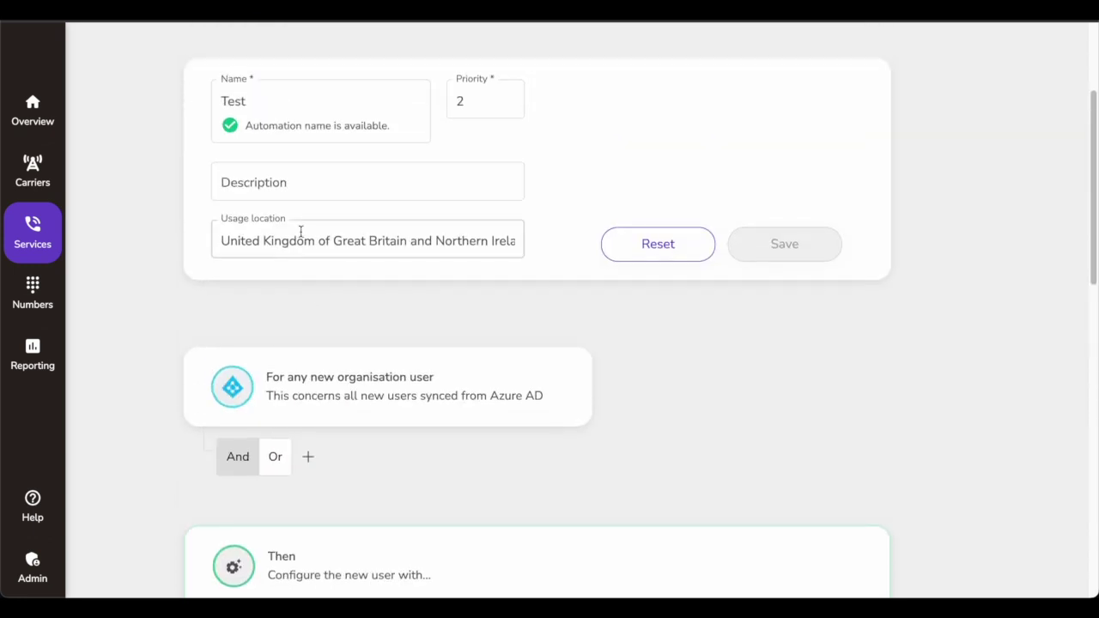
pyautogui.scroll(1, 284, 111)
pyautogui.scroll(-3, 273, 138)
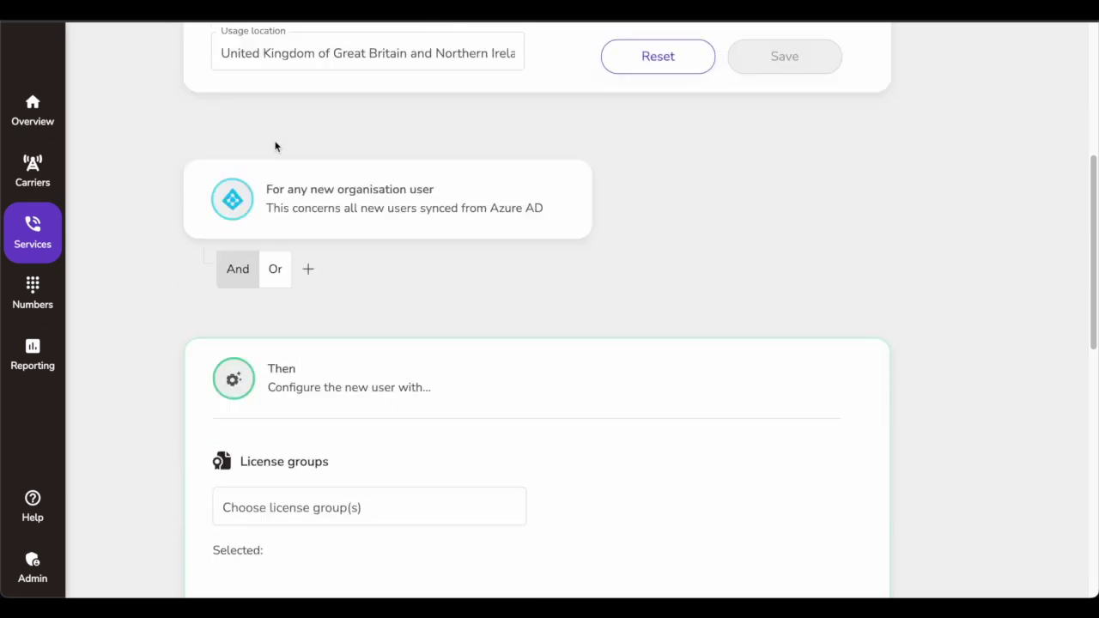
pyautogui.scroll(-1, 282, 151)
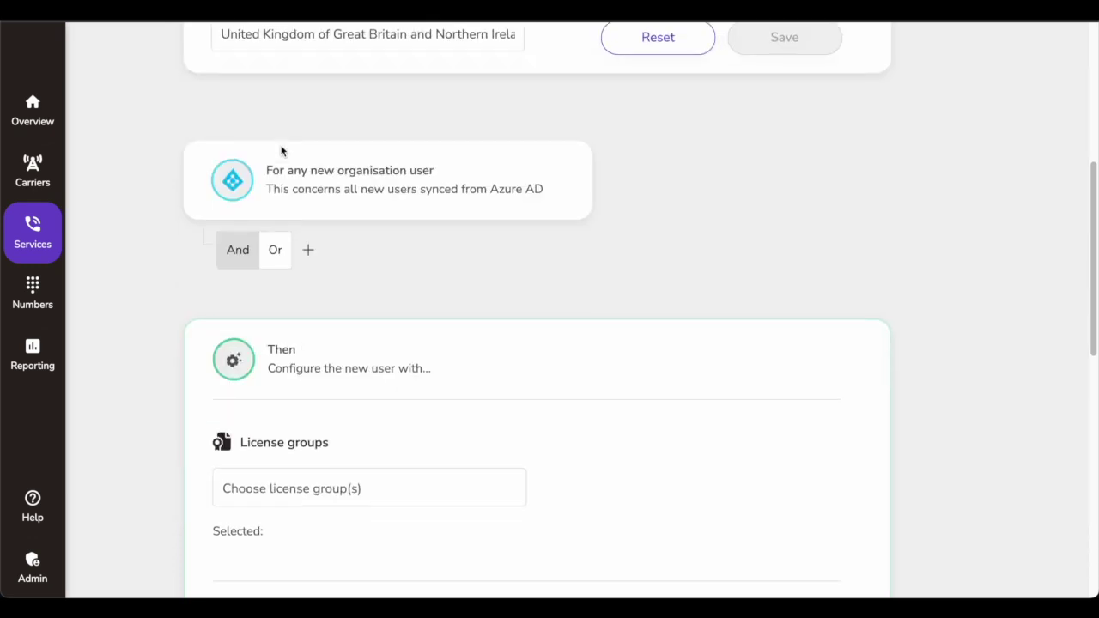
# Step: Rename the new automation as HR Auto provisioning
pyautogui.scroll(3, 282, 152)
pyautogui.click(245, 122)
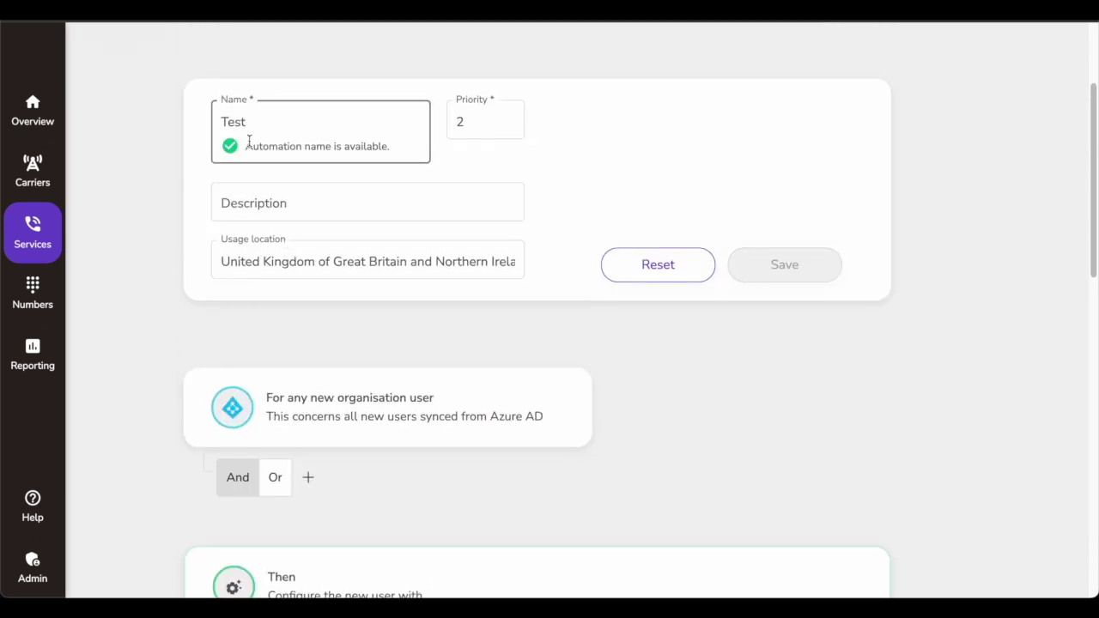
pyautogui.doubleClick(230, 127)
pyautogui.write('HR')
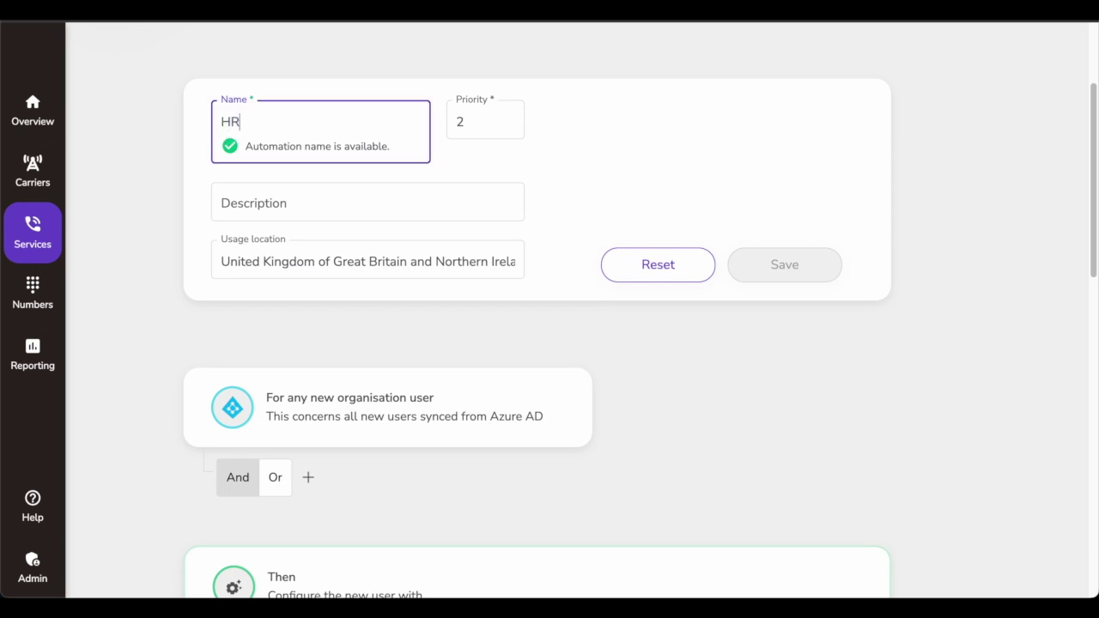
pyautogui.write(' Auto provisioning')
pyautogui.click(133, 226)
pyautogui.scroll(-1, 146, 276)
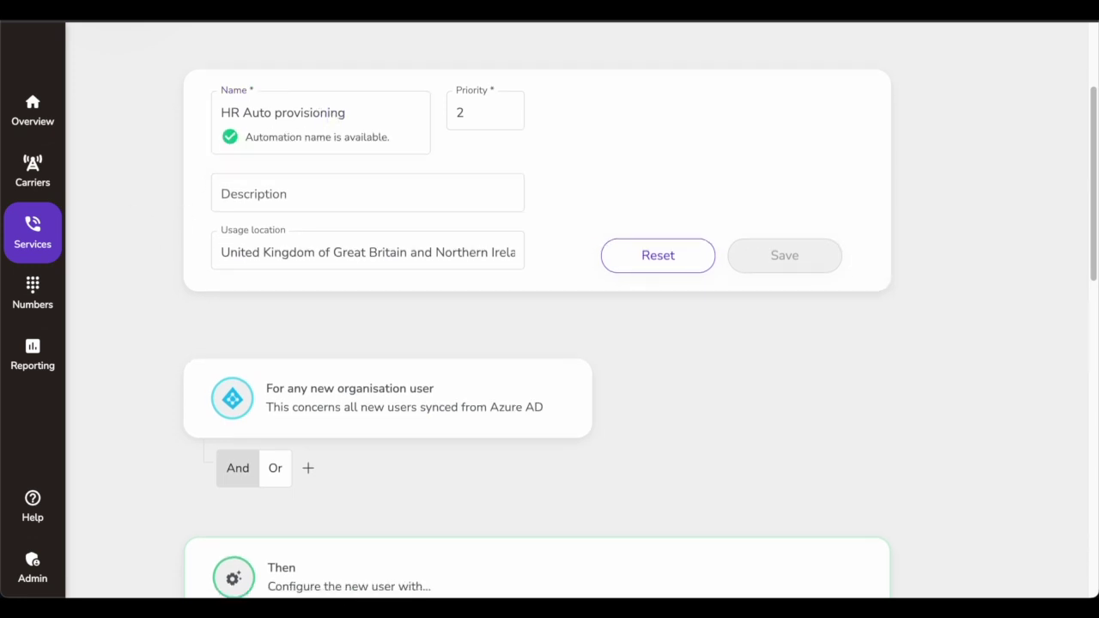
# Step: Check which license groups can be chosen for the HR automation
pyautogui.scroll(-5, 154, 297)
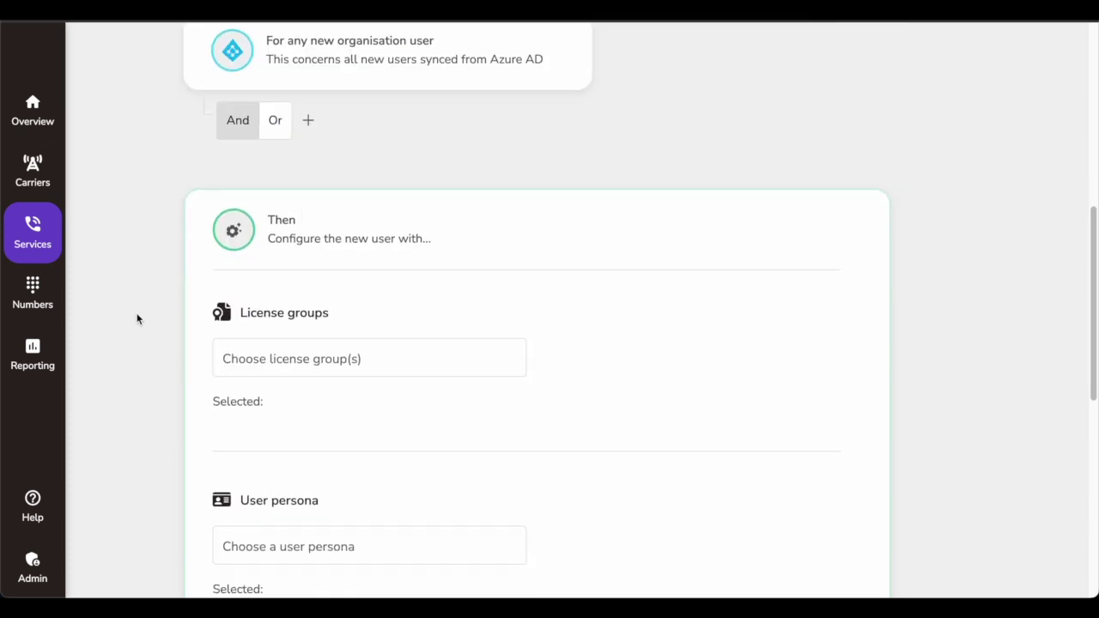
pyautogui.click(261, 347)
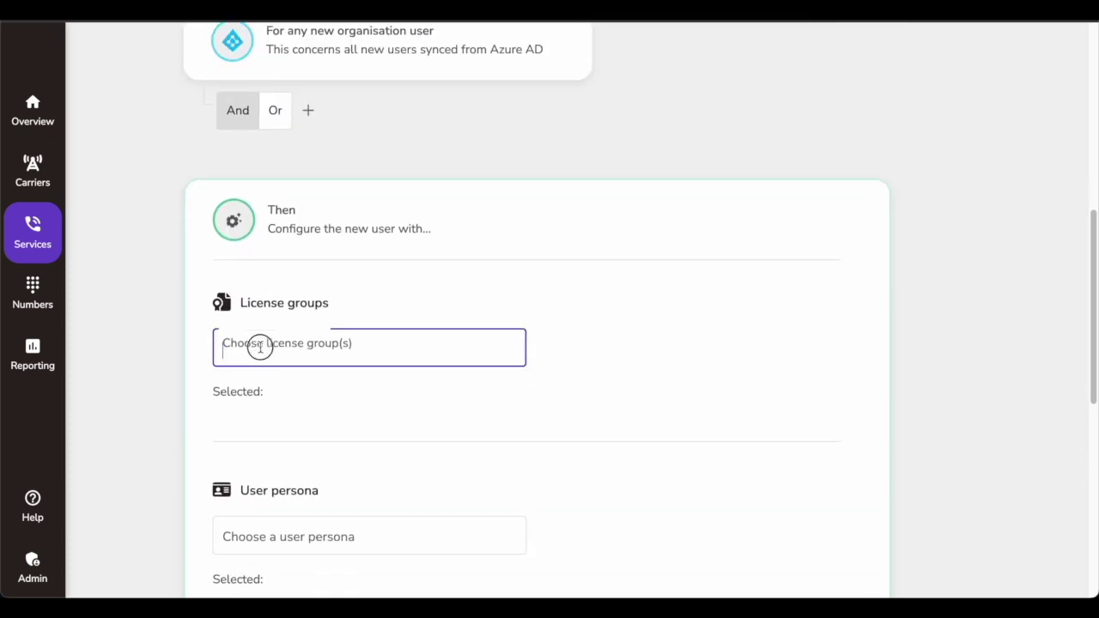
pyautogui.click(281, 391)
pyautogui.click(391, 357)
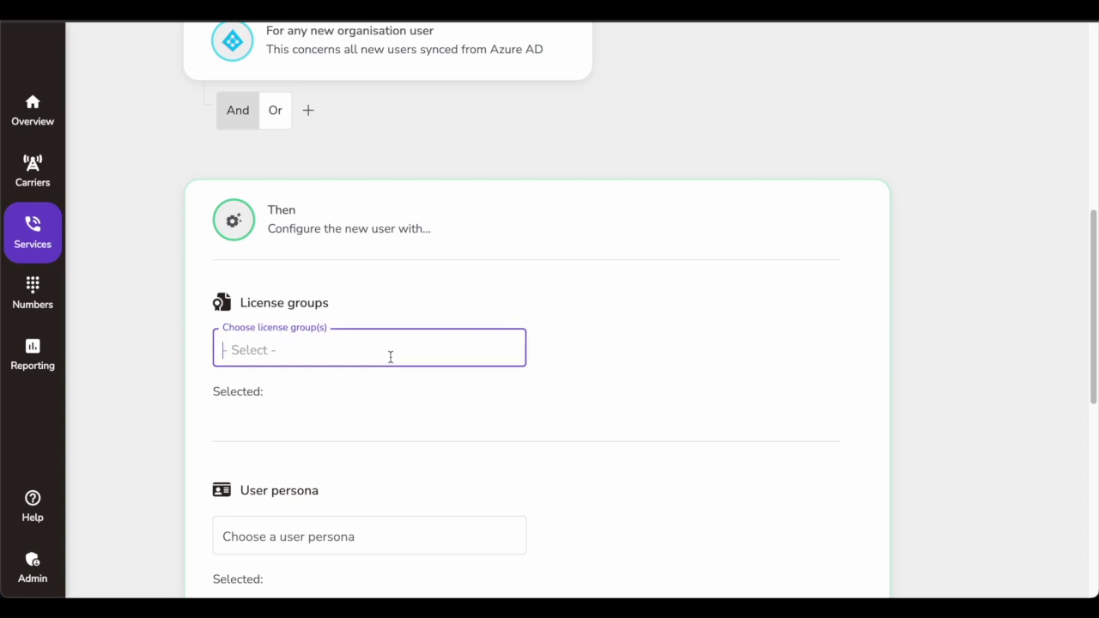
pyautogui.scroll(2, 391, 357)
pyautogui.scroll(-3, 393, 364)
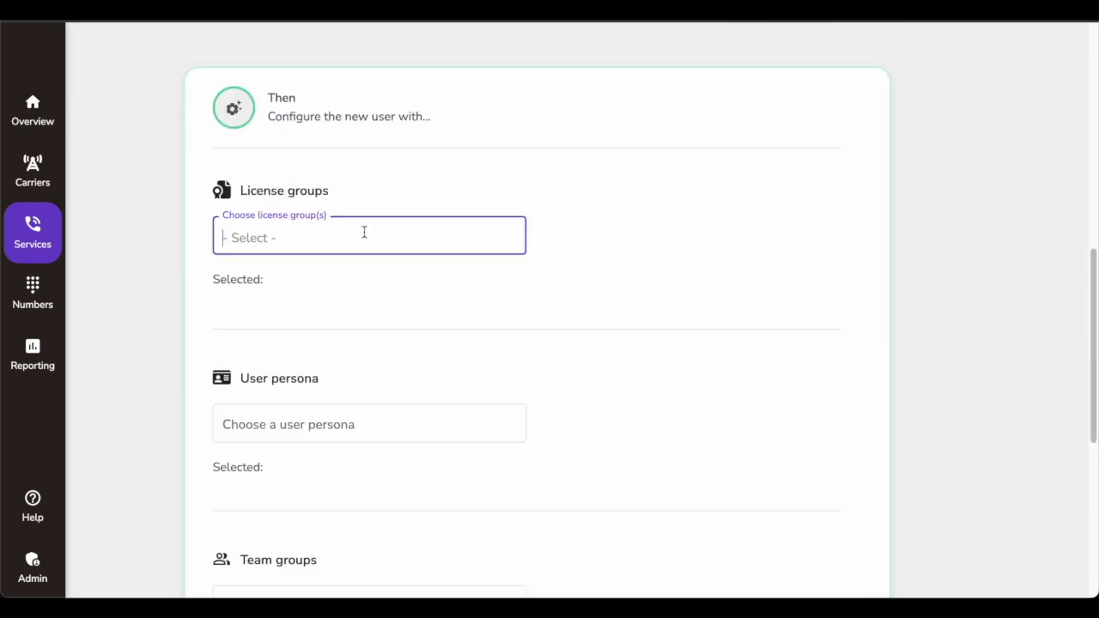
pyautogui.scroll(-1, 352, 301)
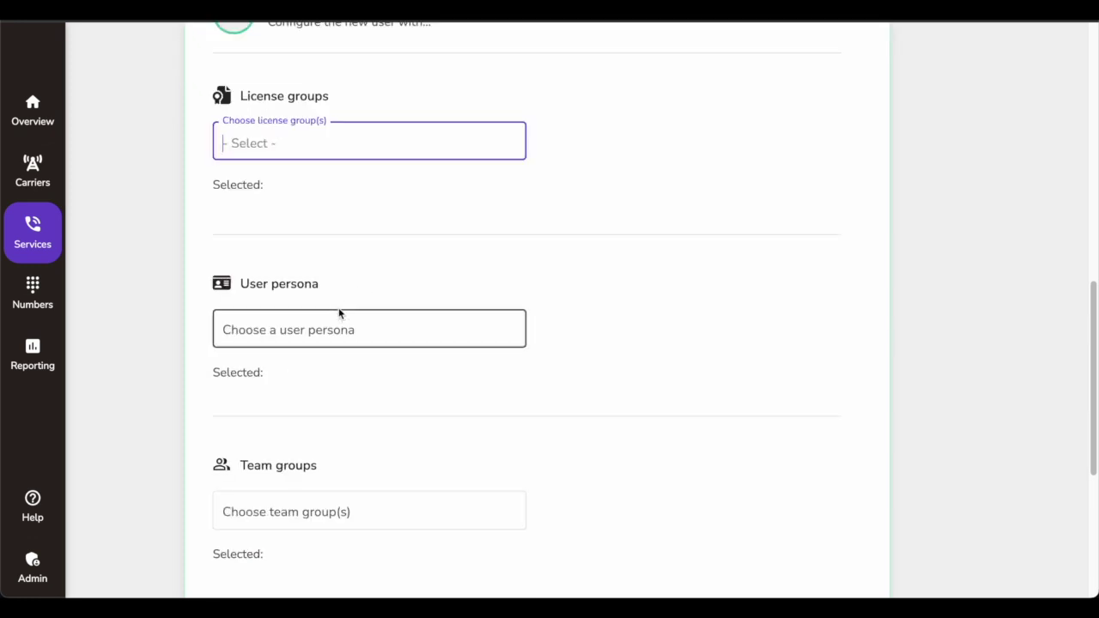
# Step: Choose HR persona as the automation's user persona
pyautogui.click(335, 328)
pyautogui.click(277, 439)
pyautogui.scroll(-2, 324, 387)
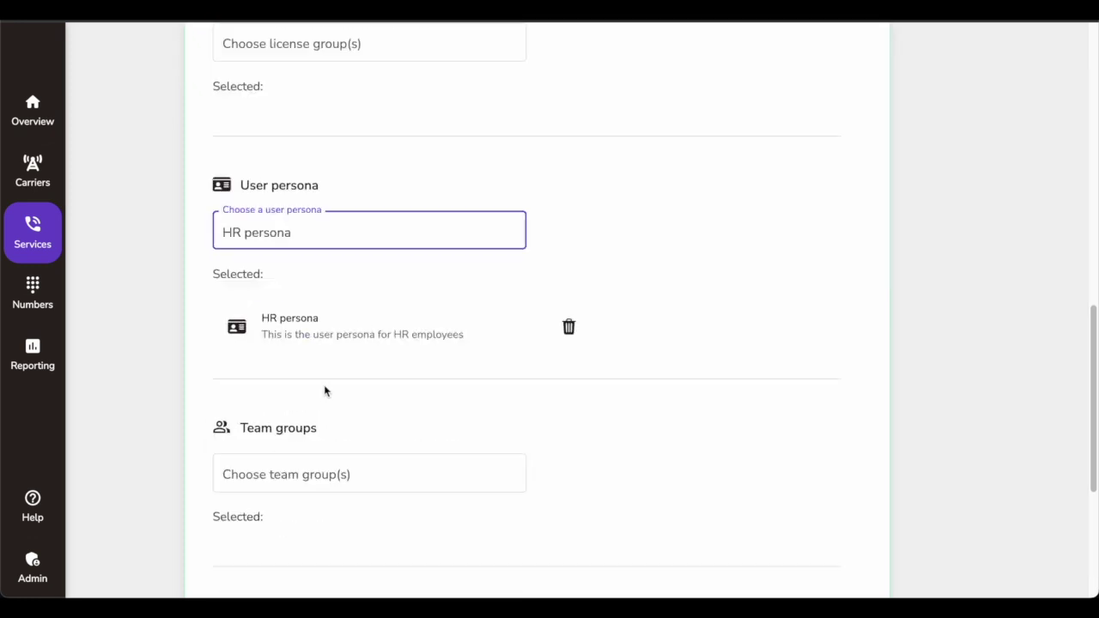
# Step: Check the automation's team group and call queue group choices, and return to the auto provisioning overview without saving
pyautogui.click(297, 447)
pyautogui.scroll(-1, 298, 449)
pyautogui.scroll(-1, 292, 413)
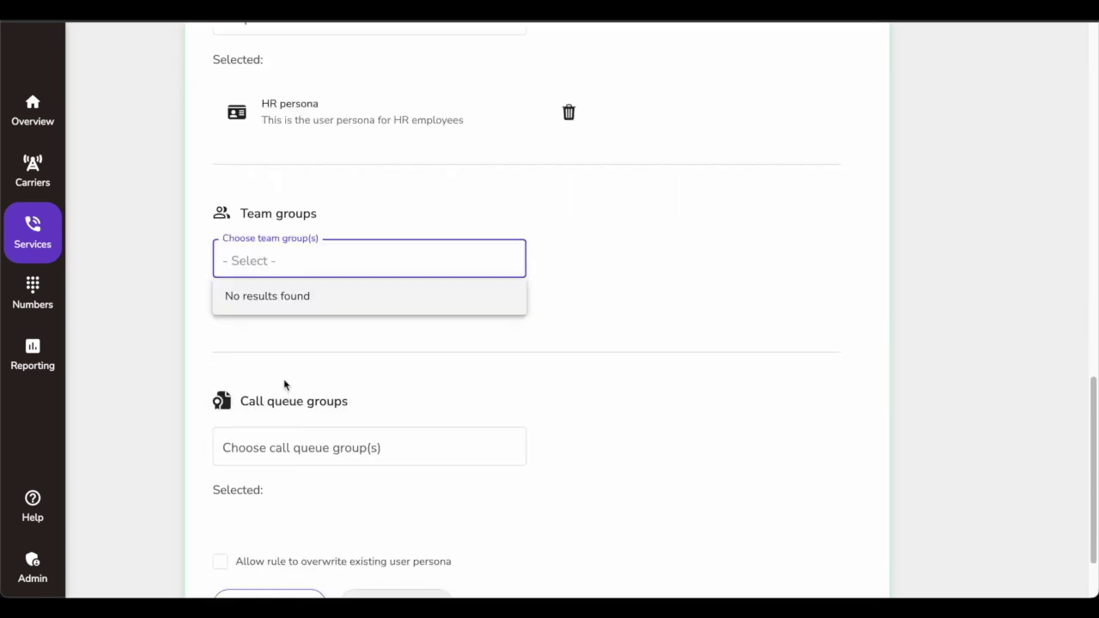
pyautogui.click(301, 335)
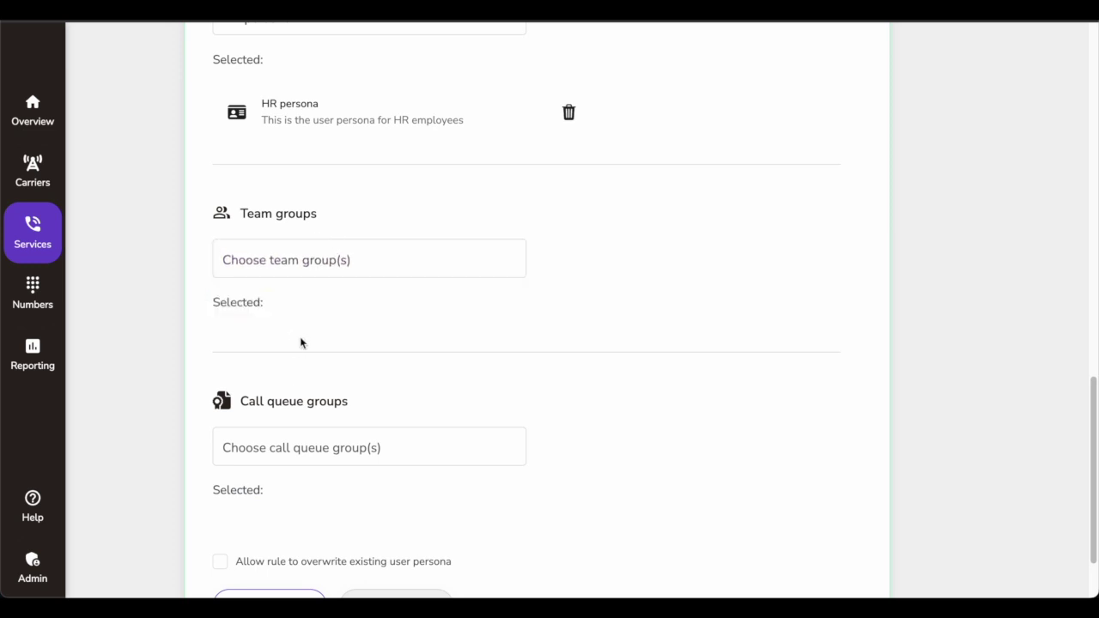
pyautogui.scroll(-1, 300, 343)
pyautogui.click(304, 351)
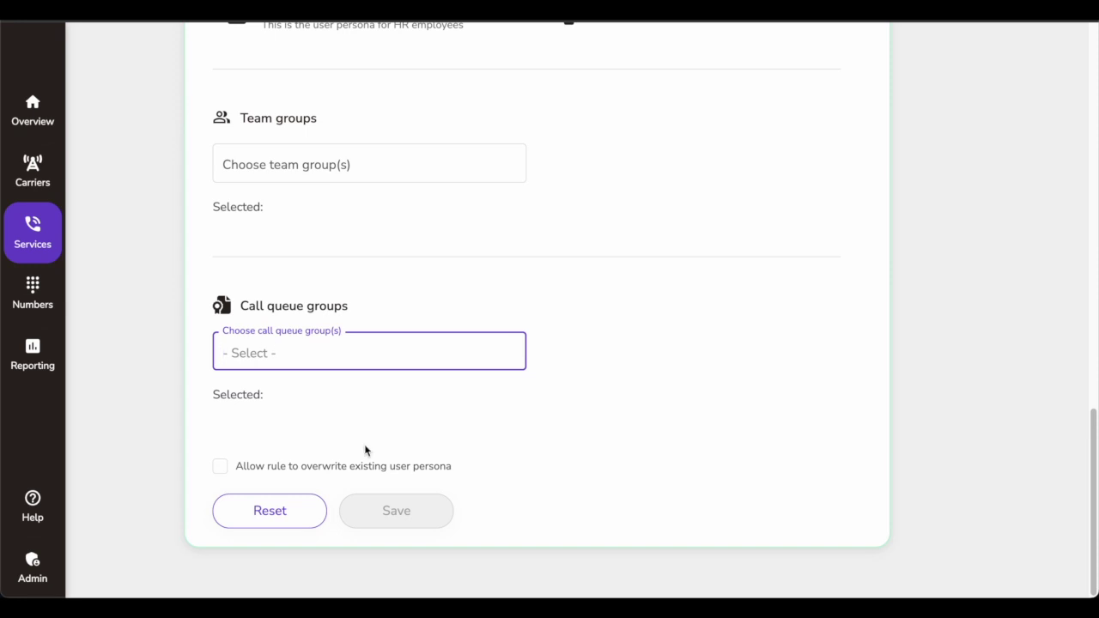
pyautogui.scroll(15, 434, 420)
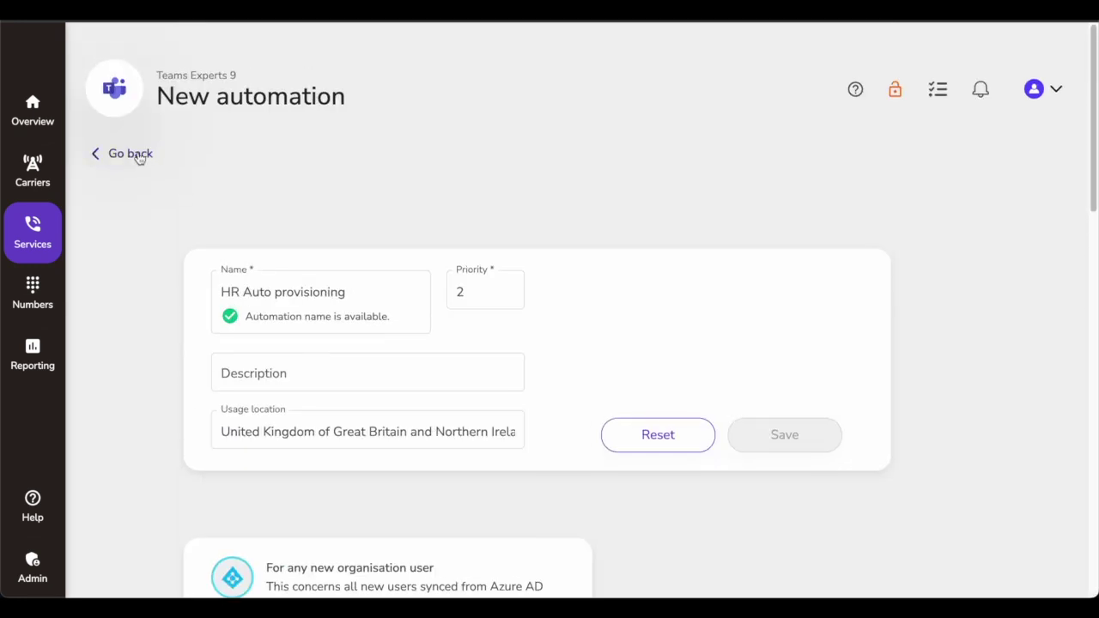
pyautogui.click(130, 152)
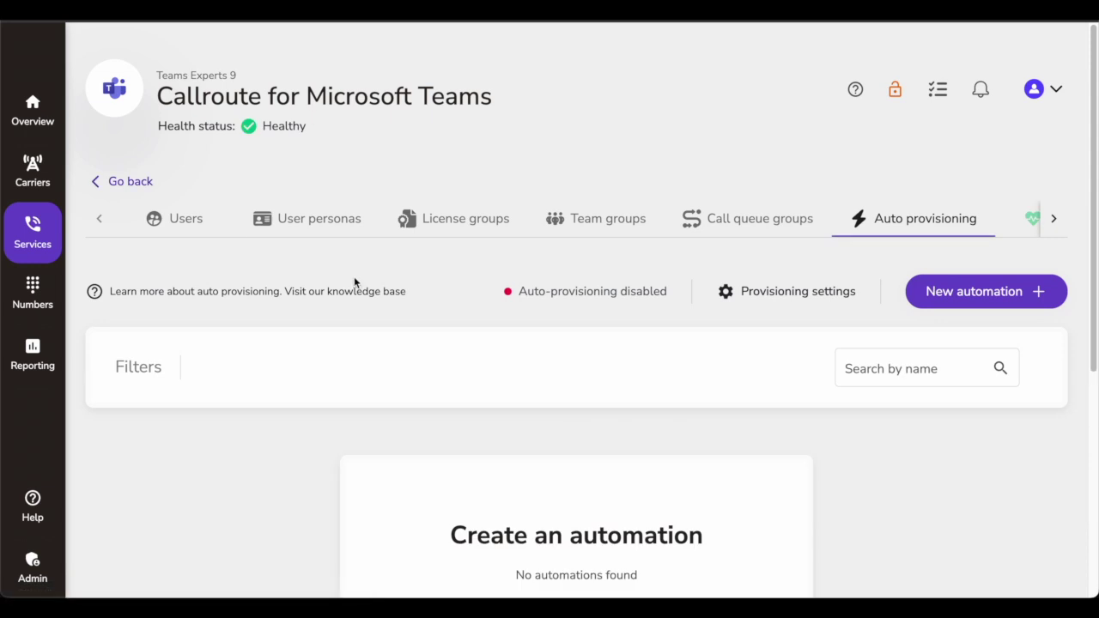
# Step: Start another new automation, examine its form and new-organisation-user condition, and leave it without saving
pyautogui.click(998, 302)
pyautogui.scroll(-12, 511, 375)
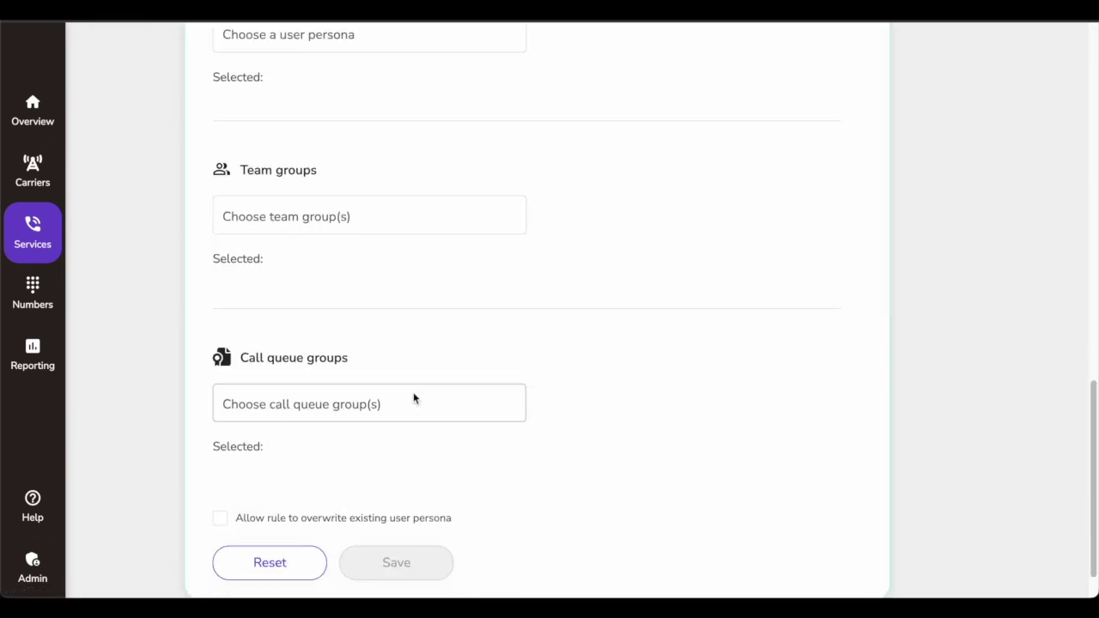
pyautogui.scroll(5, 400, 397)
pyautogui.scroll(7, 390, 395)
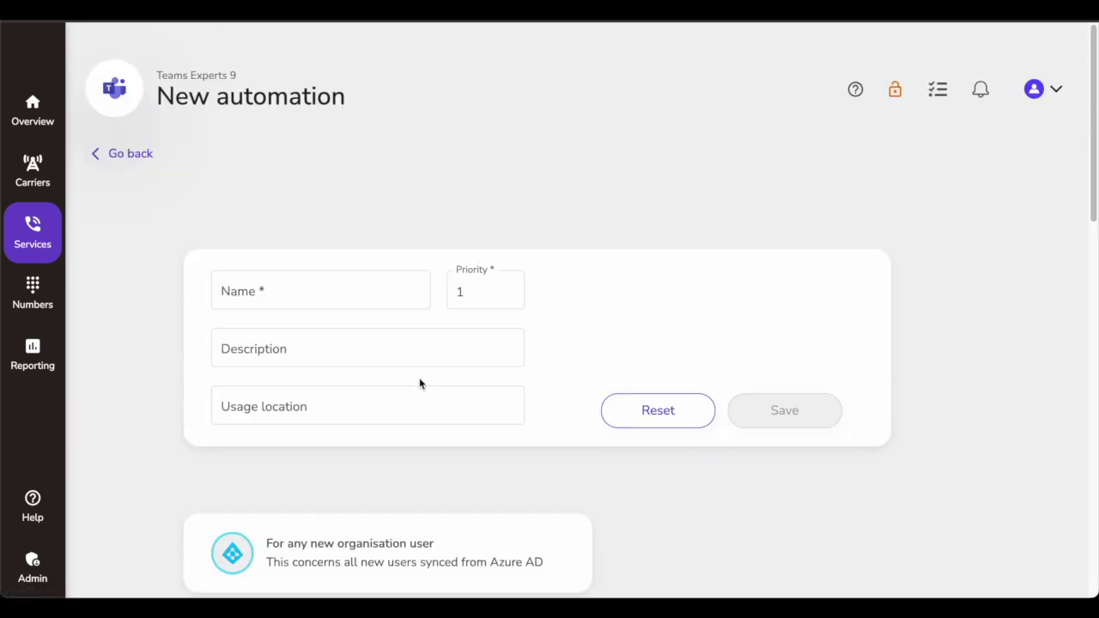
pyautogui.scroll(-4, 346, 405)
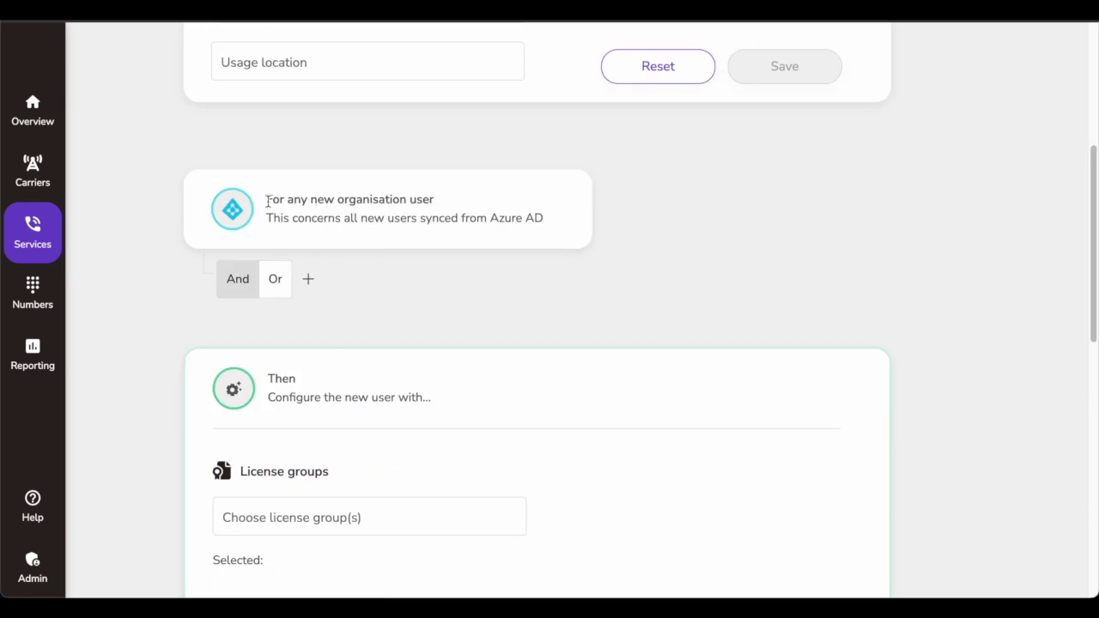
pyautogui.moveTo(297, 217); pyautogui.dragTo(329, 218)
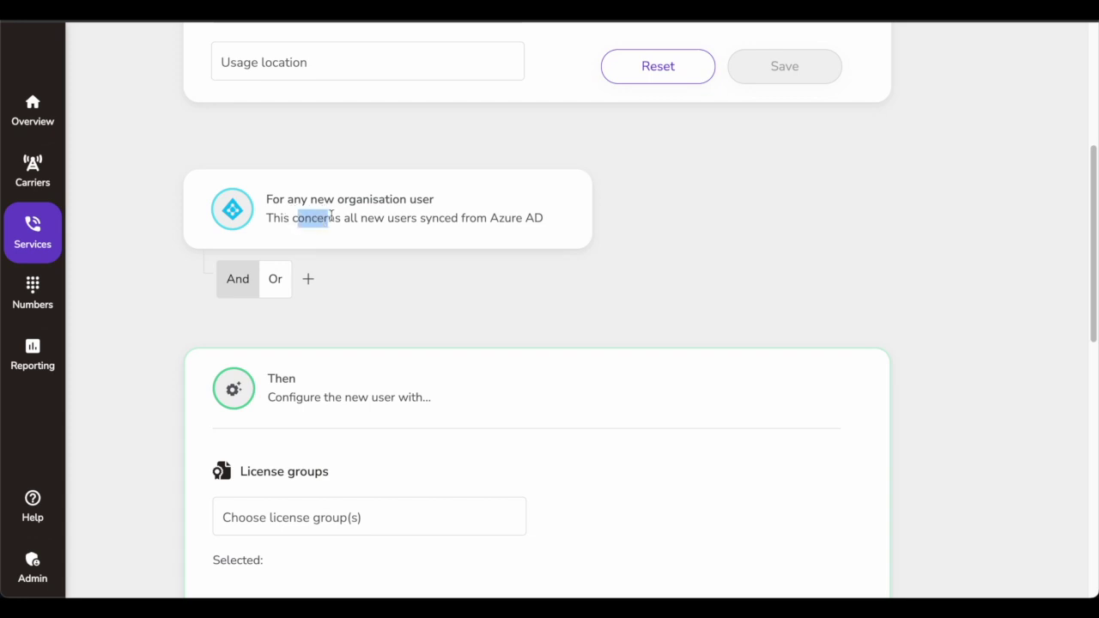
pyautogui.scroll(2, 230, 244)
pyautogui.scroll(3, 189, 230)
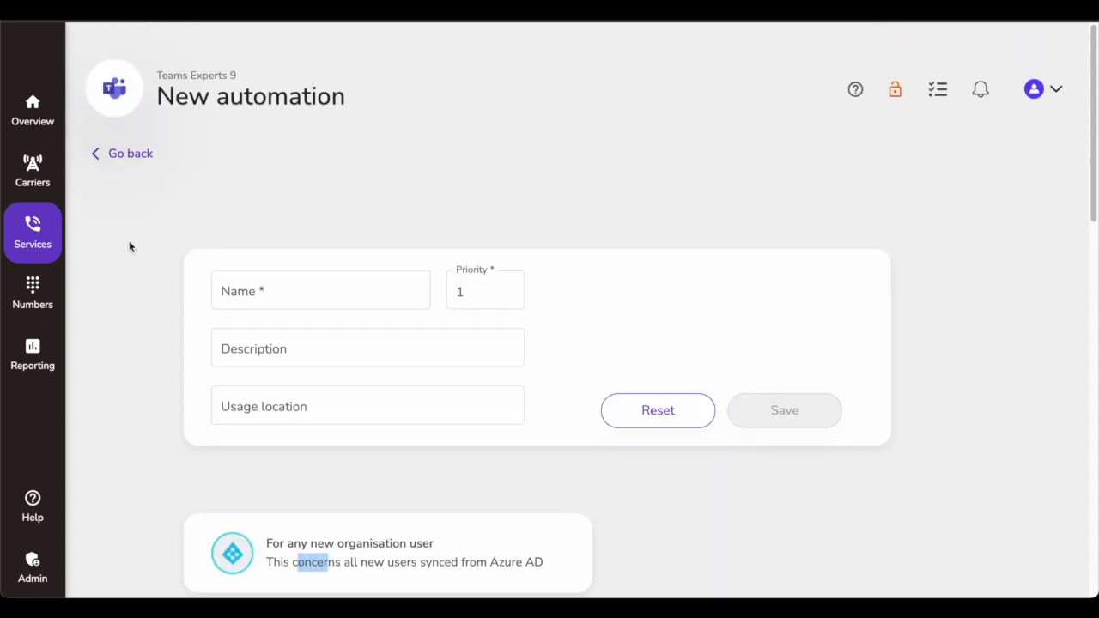
pyautogui.click(133, 155)
# Step: Go to Users and examine a user's license, persona, voice, call queue and team sections, expanding the license groups
pyautogui.click(172, 216)
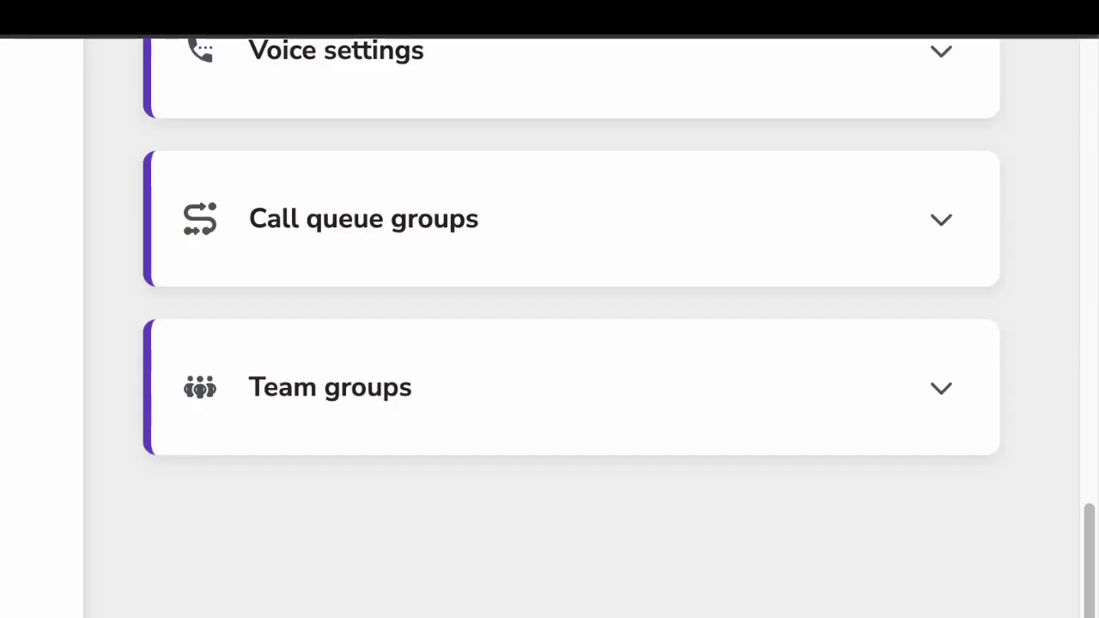
pyautogui.scroll(10, 94, 577)
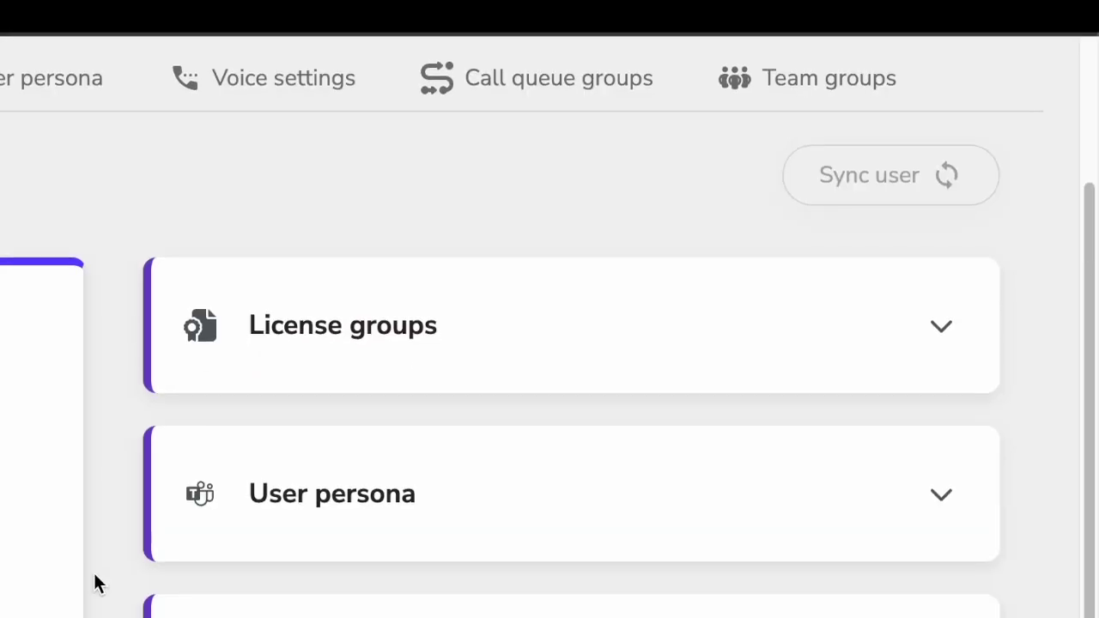
pyautogui.scroll(-3, 94, 577)
pyautogui.scroll(3, 94, 573)
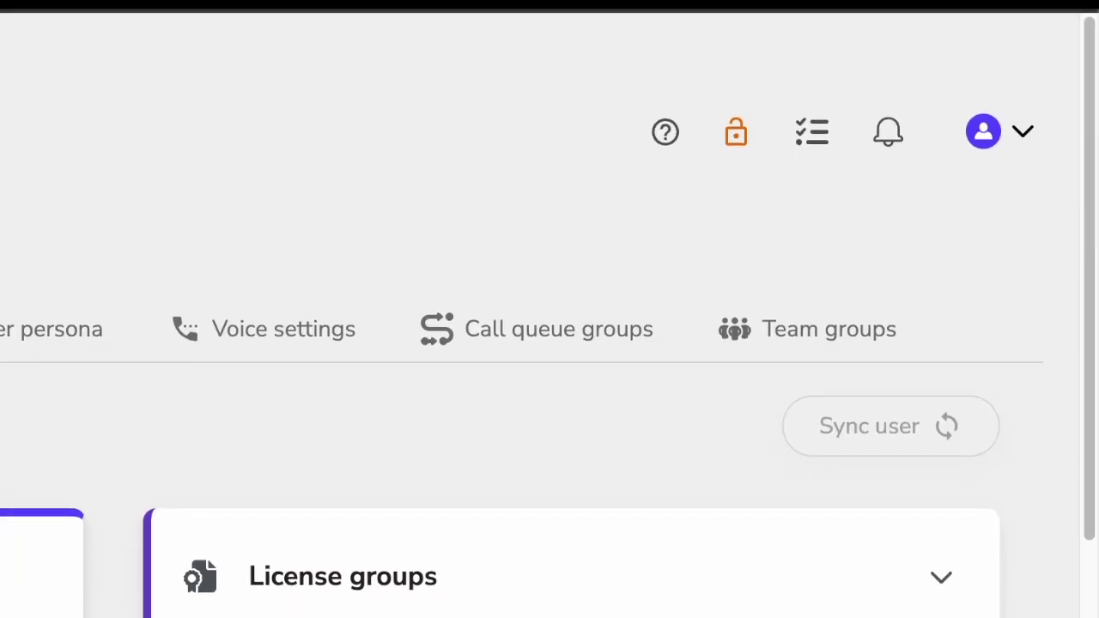
pyautogui.scroll(-4, 277, 582)
pyautogui.scroll(-6, 74, 589)
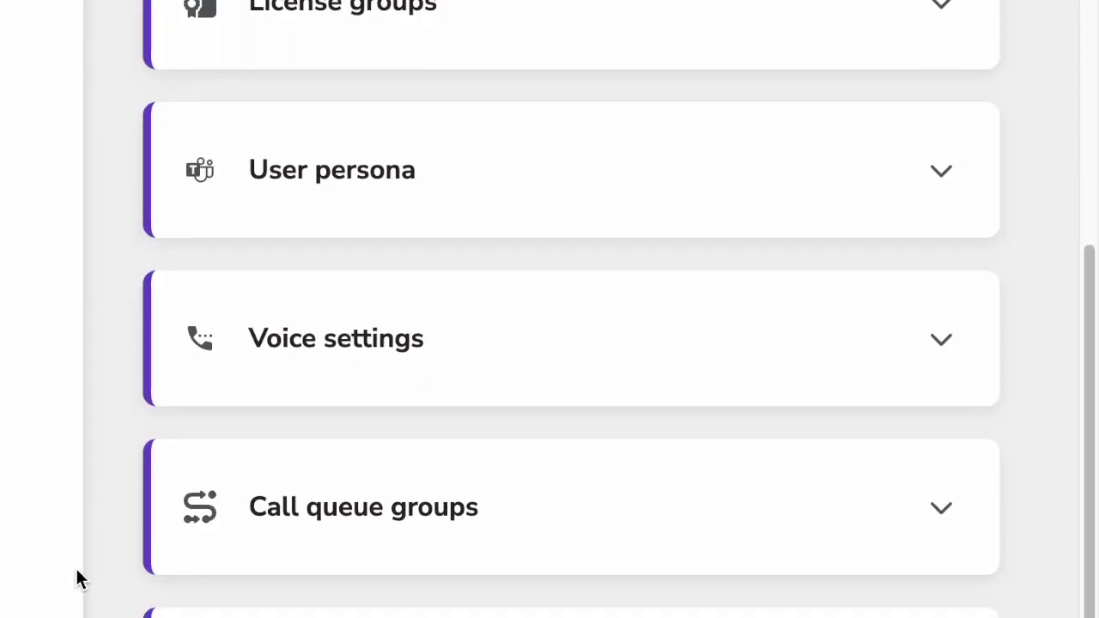
pyautogui.scroll(5, 277, 427)
pyautogui.click(489, 108)
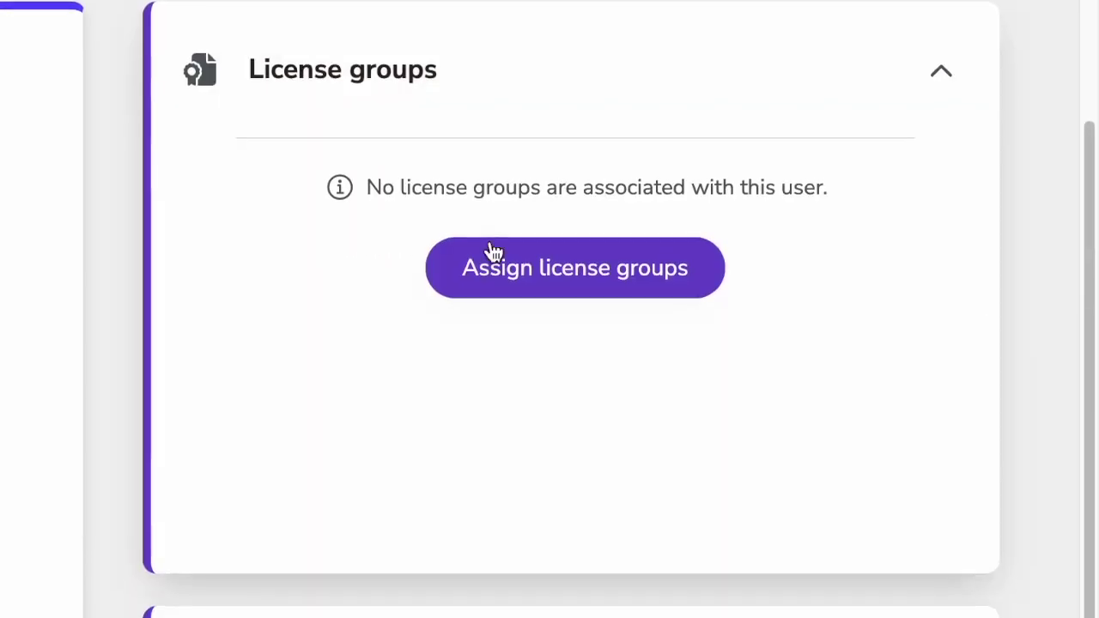
pyautogui.scroll(-2, 521, 266)
# Step: Assign HR persona as the user's persona, save it, and look over the persona's policies
pyautogui.click(407, 427)
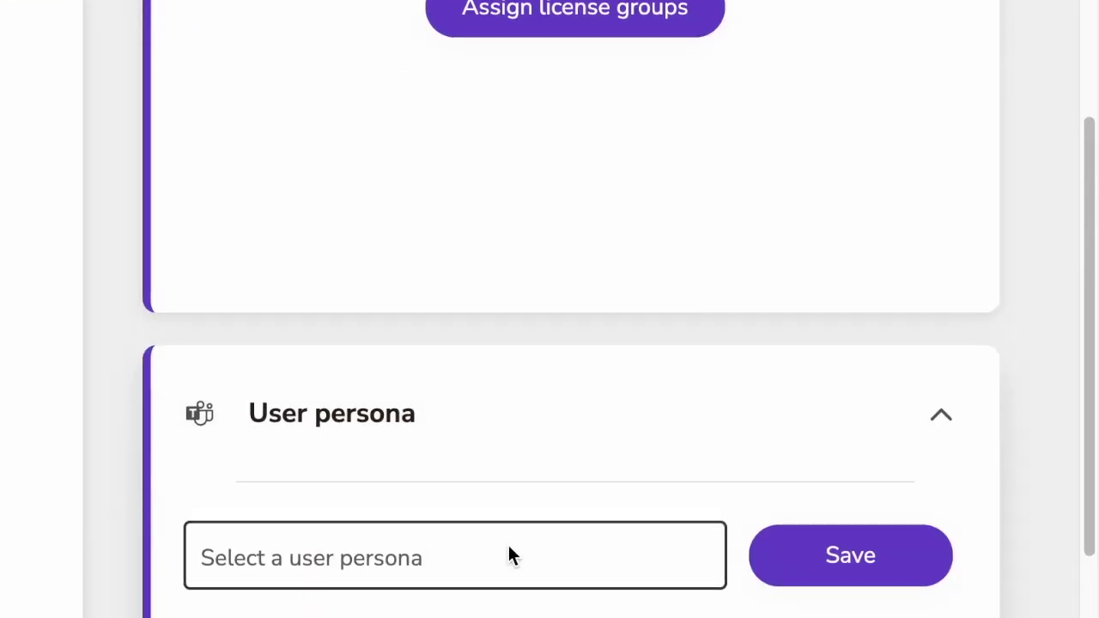
pyautogui.click(908, 558)
pyautogui.click(528, 537)
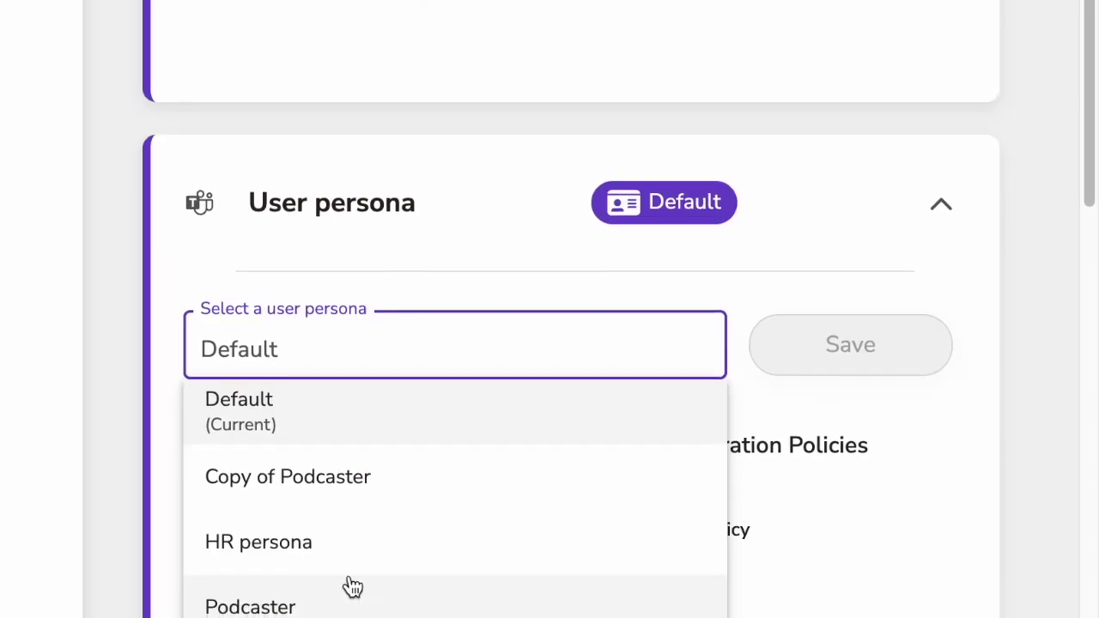
pyautogui.click(343, 540)
pyautogui.click(864, 331)
pyautogui.scroll(-3, 864, 327)
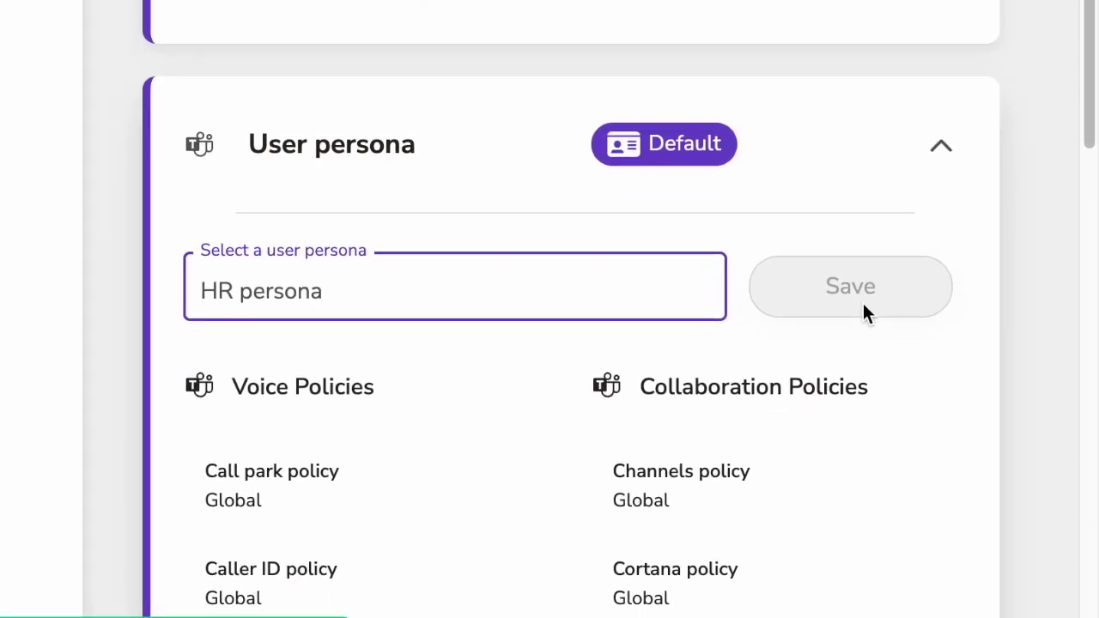
pyautogui.scroll(-20, 636, 352)
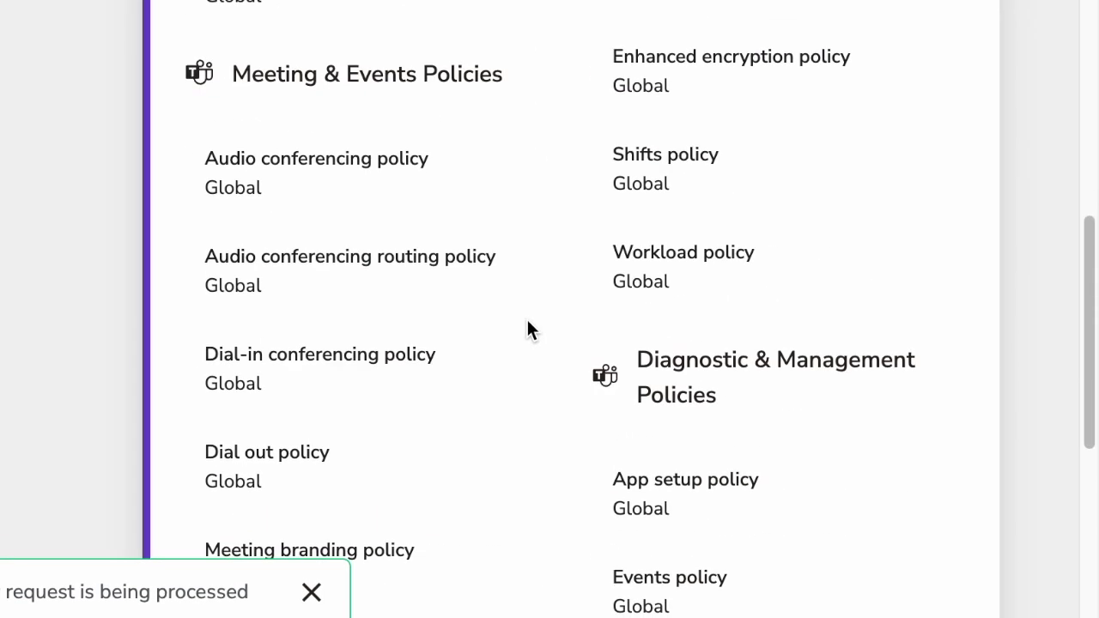
# Step: Leave the user's policies, go back to auto provisioning, start a new automation and look over its form
pyautogui.scroll(20, 361, 294)
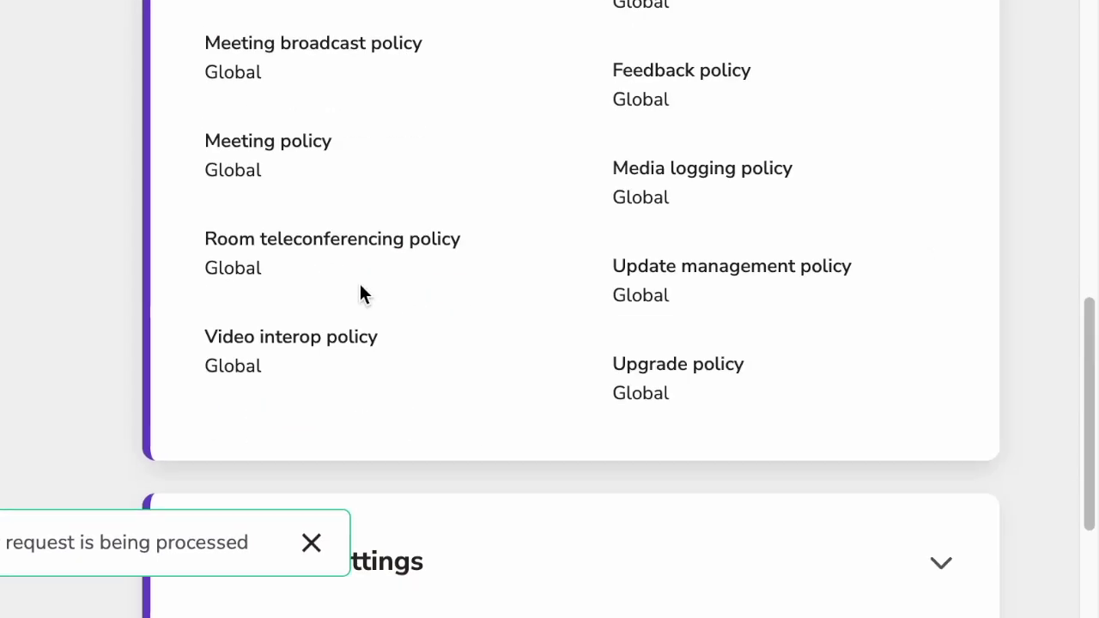
pyautogui.scroll(5, 431, 239)
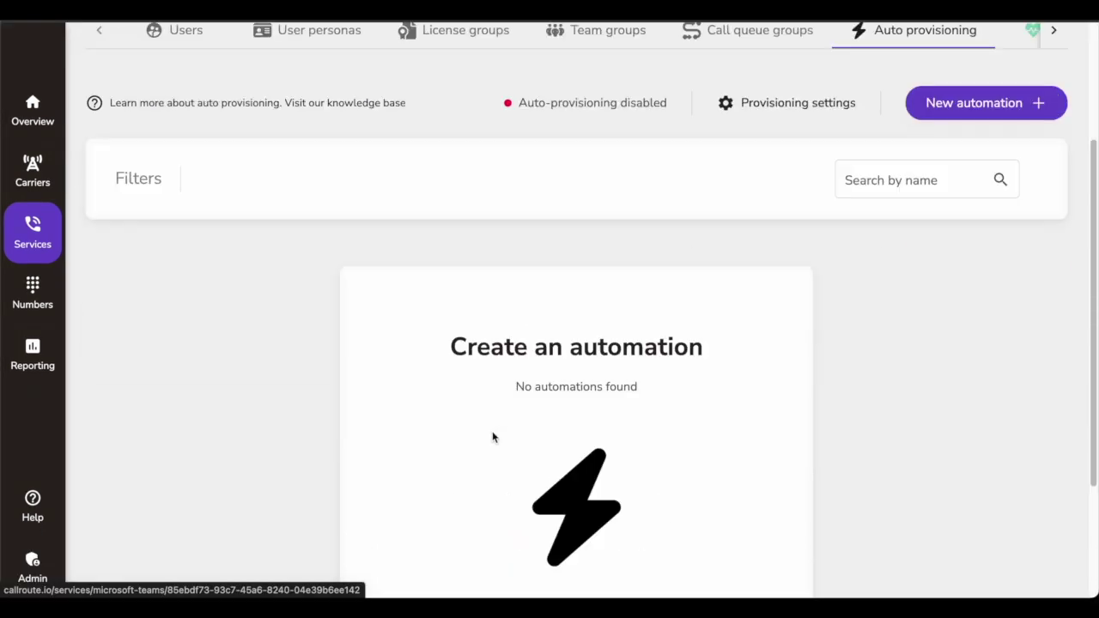
pyautogui.scroll(-2, 493, 437)
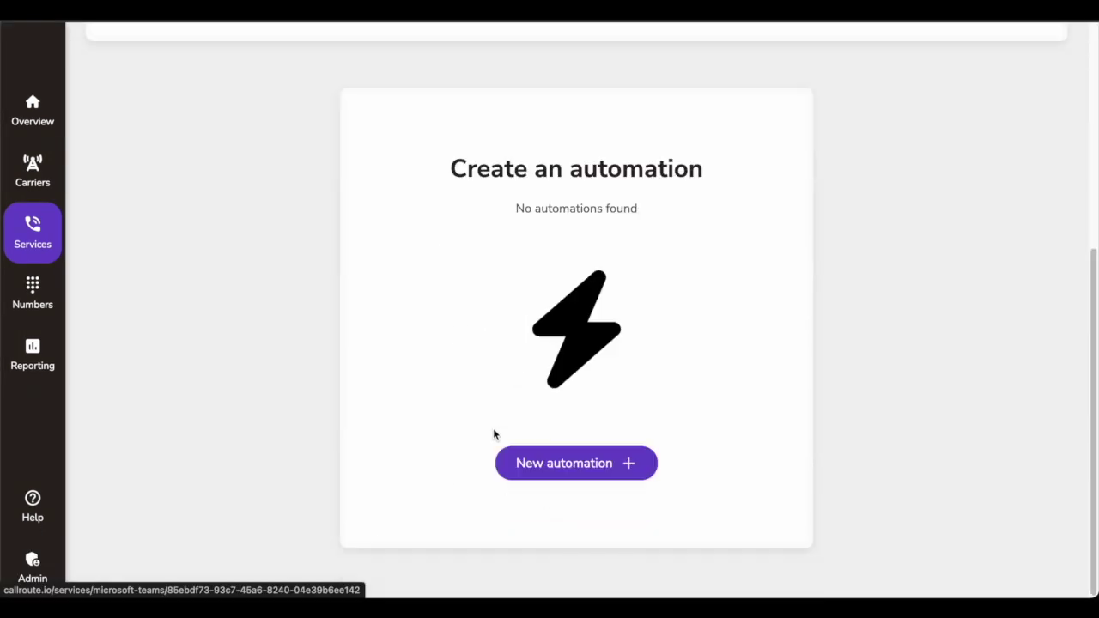
pyautogui.click(552, 462)
pyautogui.scroll(-1, 542, 439)
pyautogui.scroll(3, 518, 417)
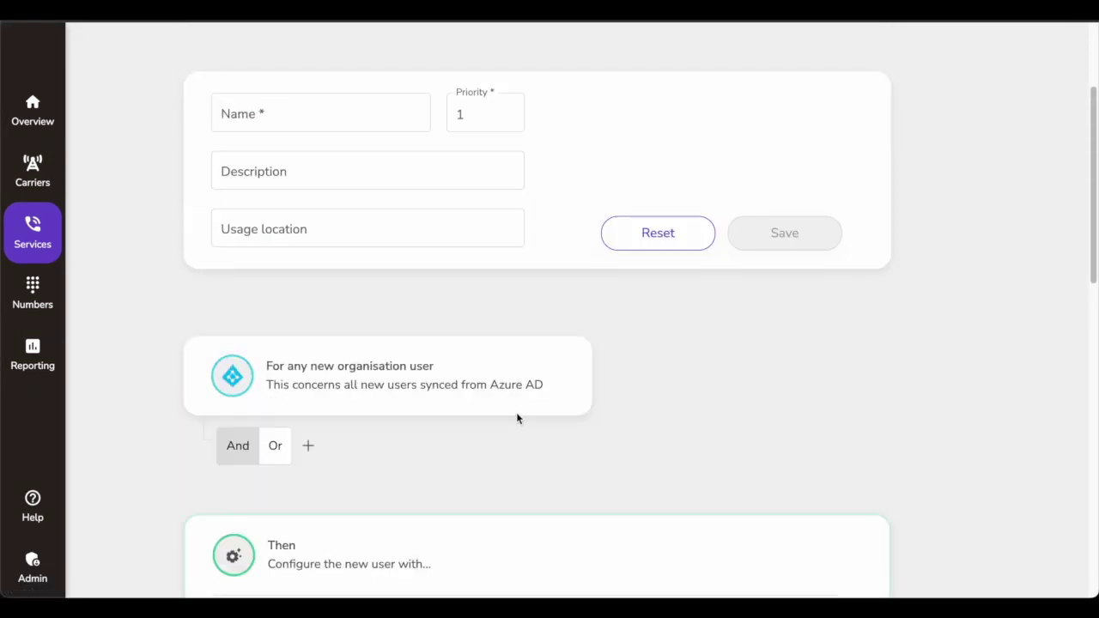
pyautogui.scroll(-1, 323, 399)
pyautogui.scroll(-1, 323, 398)
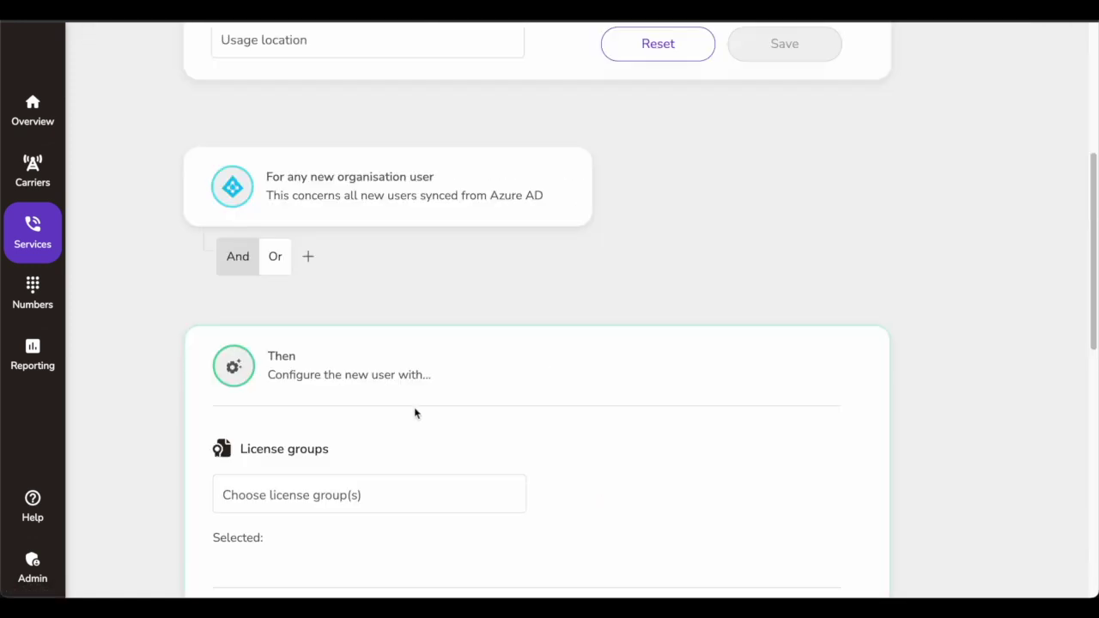
# Step: Name the automation HR Automation and set its usage location to United Kingdom of Great Britain and Northern Ireland
pyautogui.scroll(4, 415, 412)
pyautogui.click(258, 272)
pyautogui.click(257, 273)
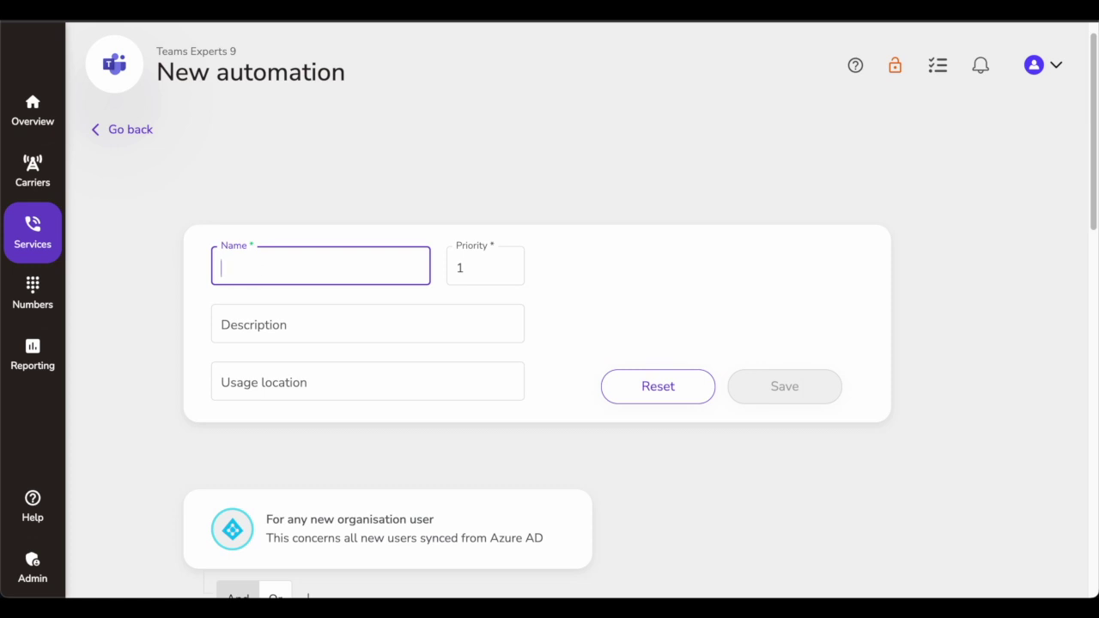
pyautogui.write('HR Automation')
pyautogui.scroll(-1, 342, 336)
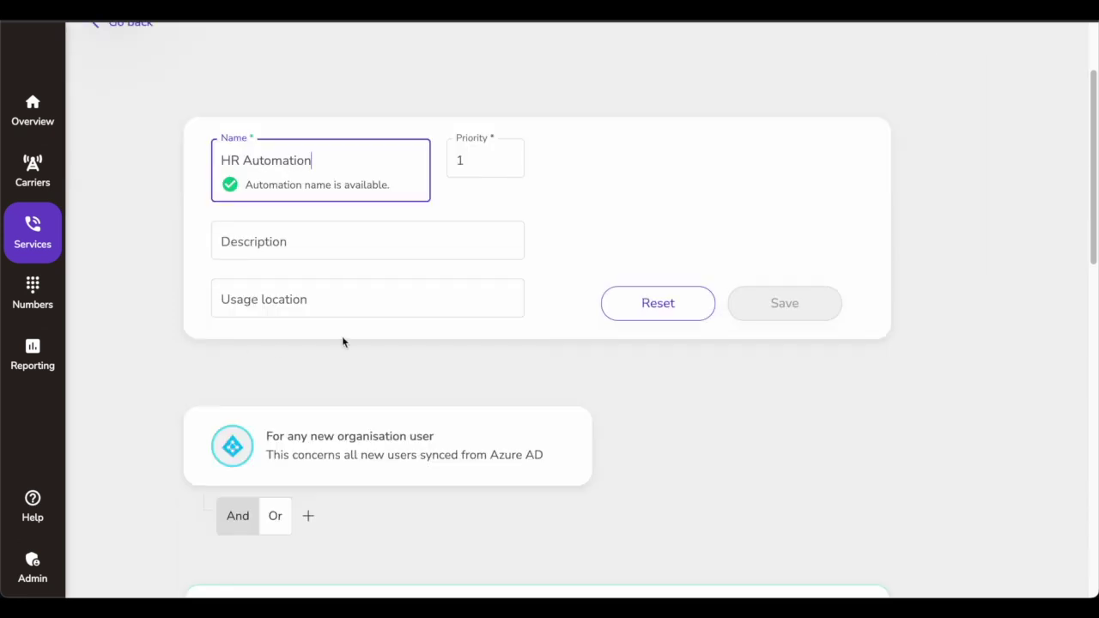
pyautogui.click(335, 300)
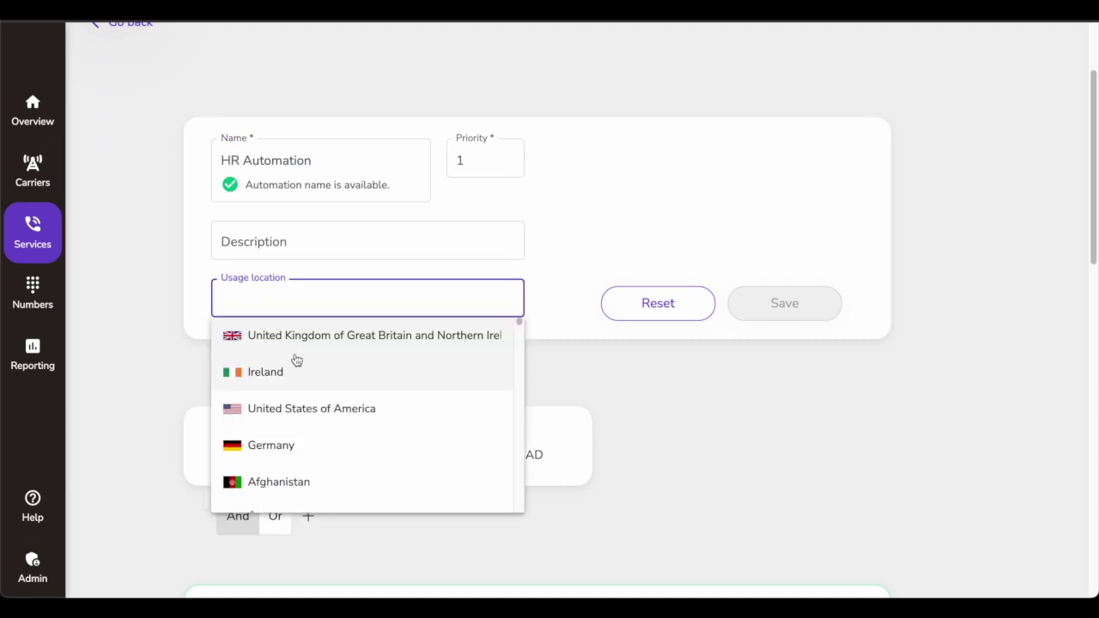
pyautogui.click(290, 335)
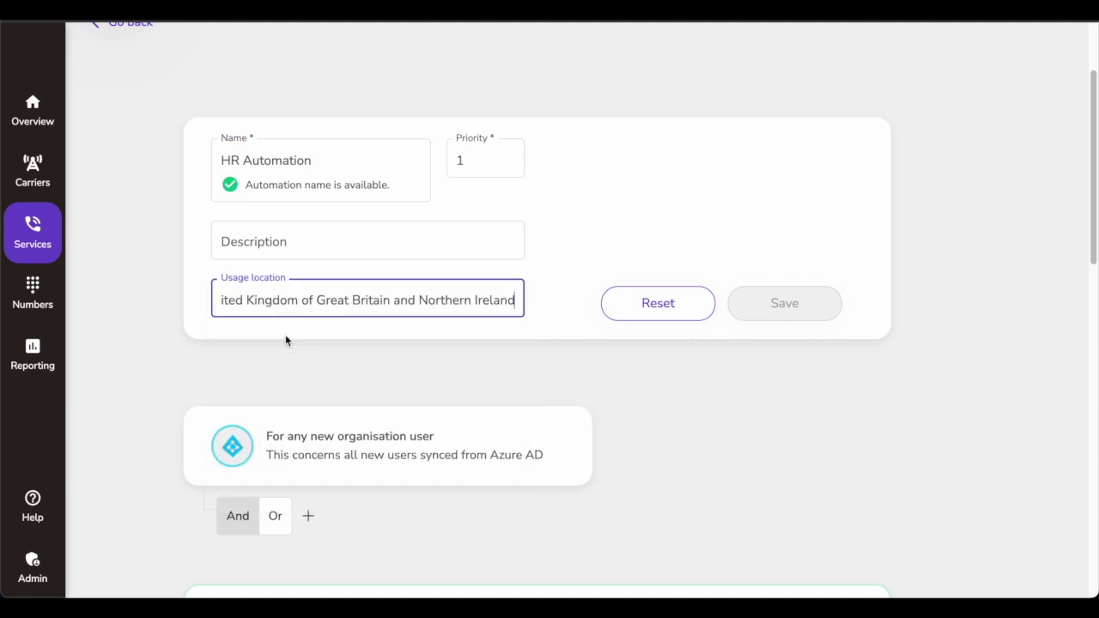
# Step: Add a condition for new organisation users that officeLocation contains "united kingdon"
pyautogui.scroll(-2, 511, 351)
pyautogui.scroll(-1, 464, 352)
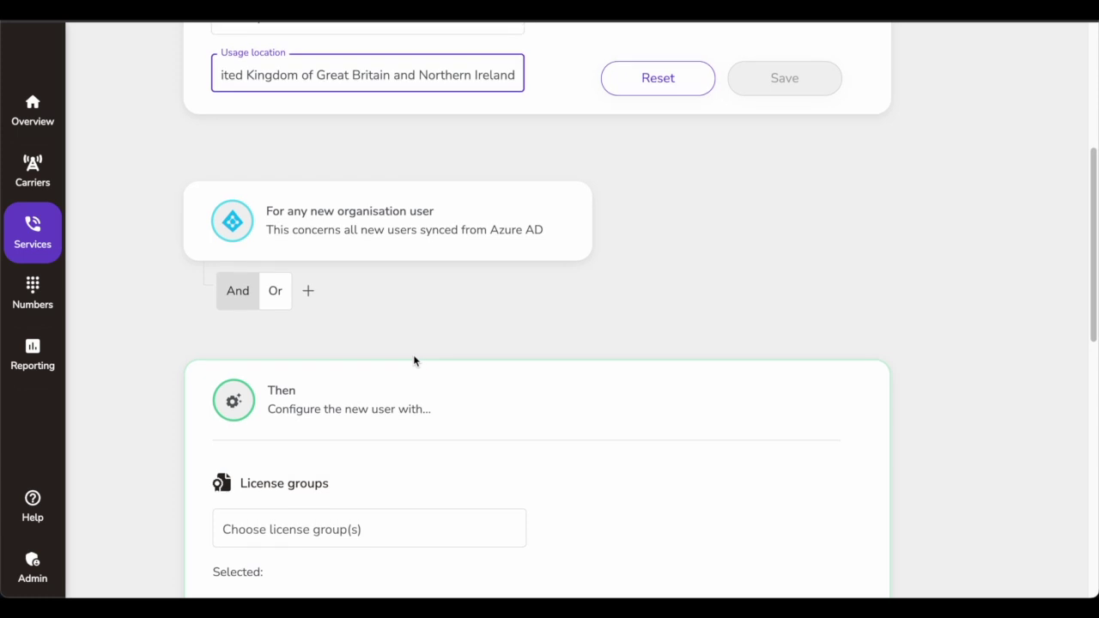
pyautogui.click(308, 293)
pyautogui.click(317, 324)
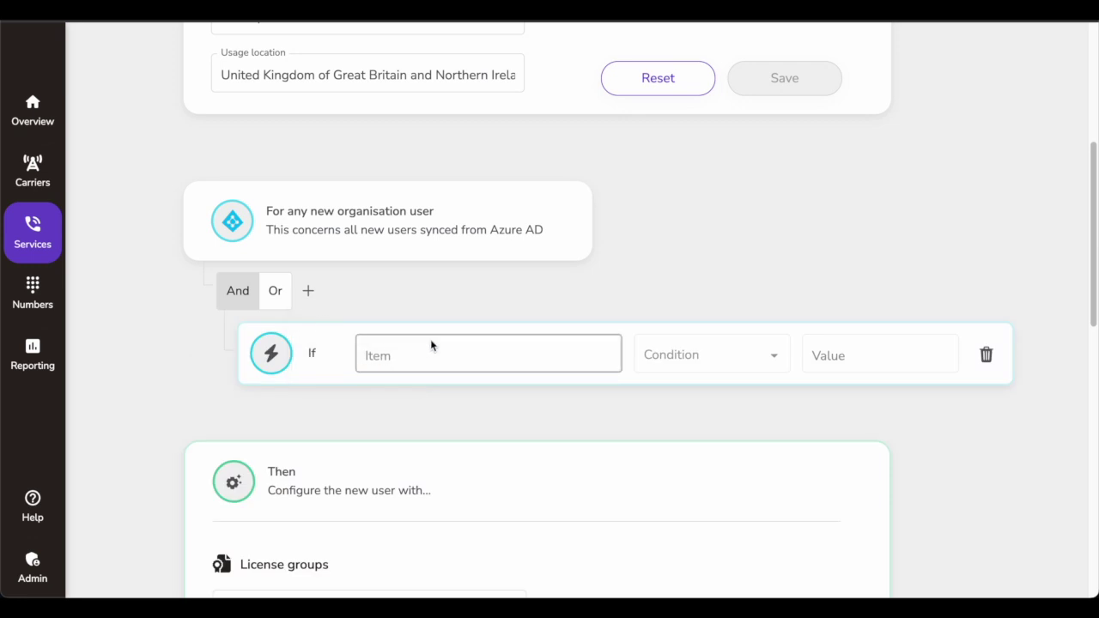
pyautogui.click(431, 348)
pyautogui.write('location')
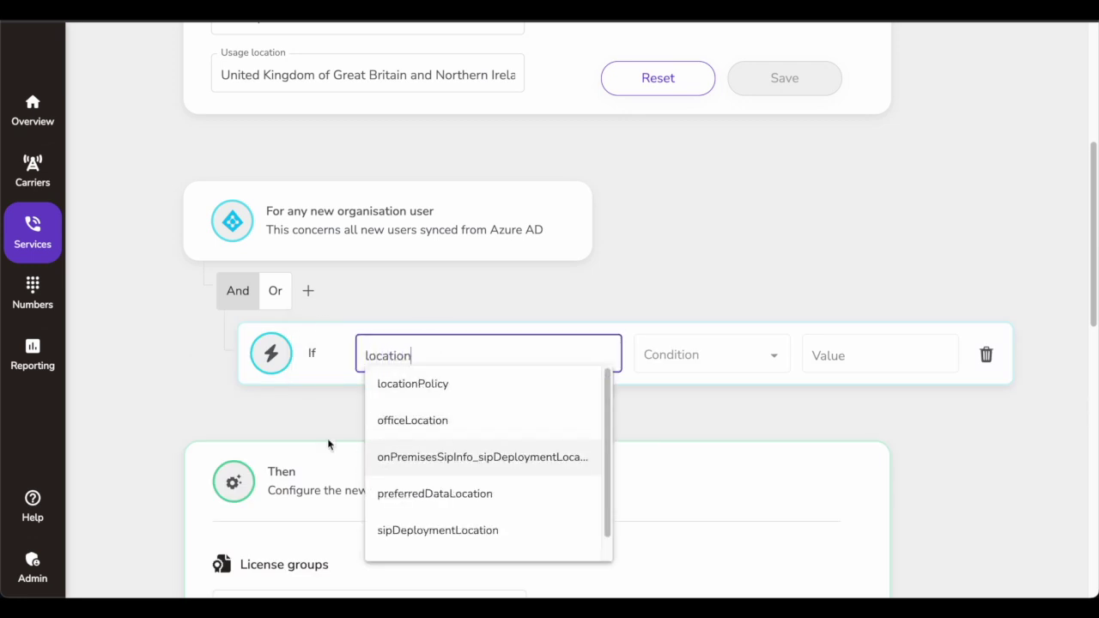
pyautogui.click(417, 422)
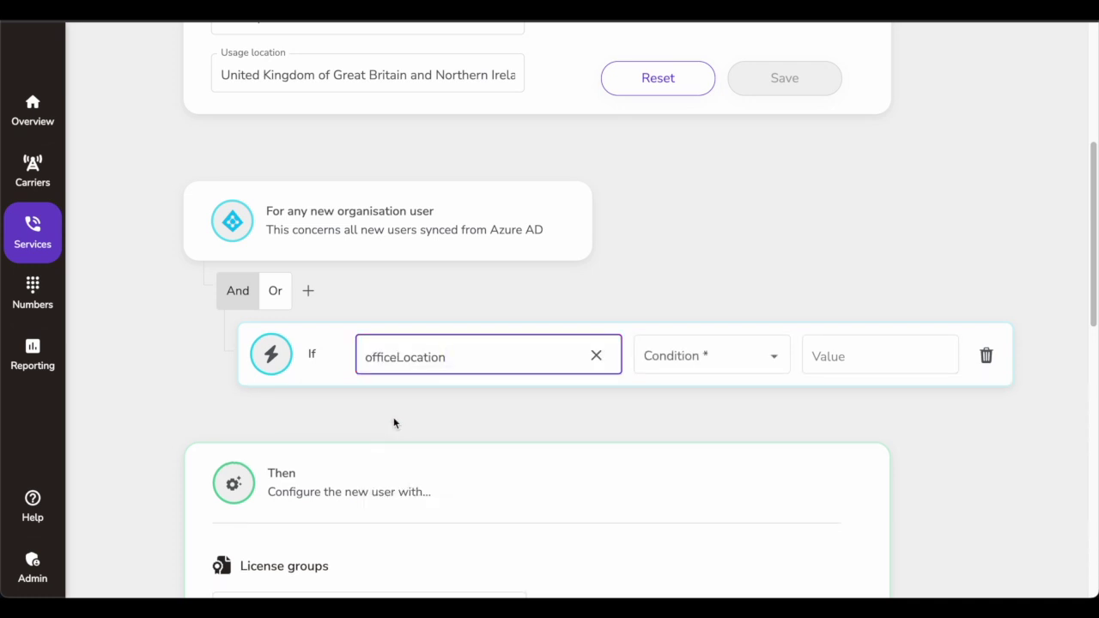
pyautogui.click(735, 357)
pyautogui.click(666, 444)
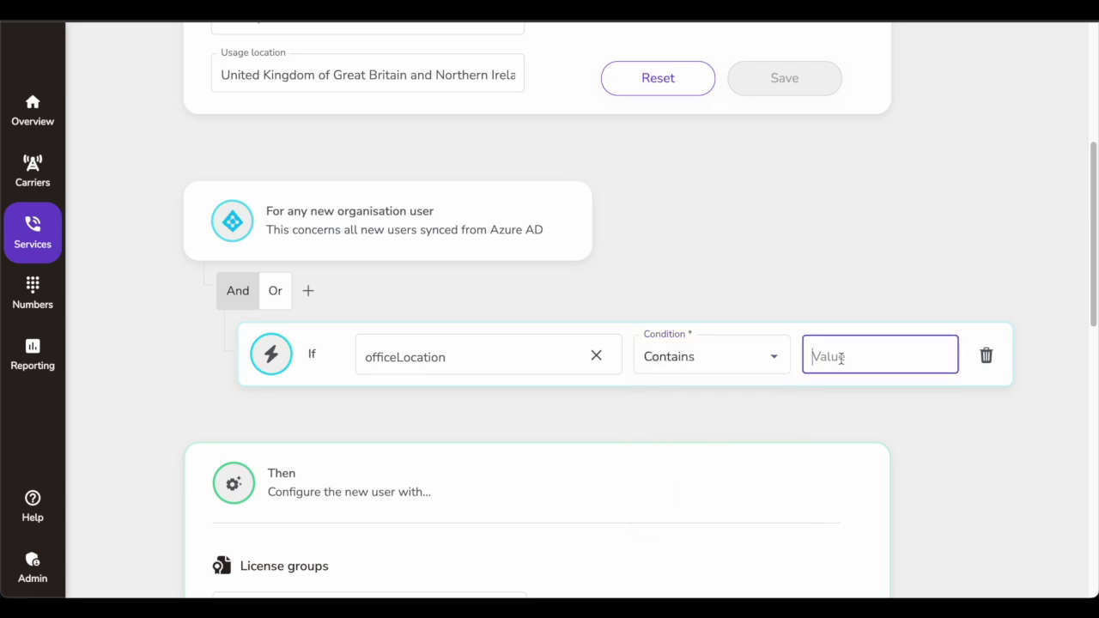
pyautogui.write('united kingdon')
pyautogui.click(776, 283)
# Step: Check the automation's license group choices and set its user persona to HR persona
pyautogui.scroll(-5, 515, 275)
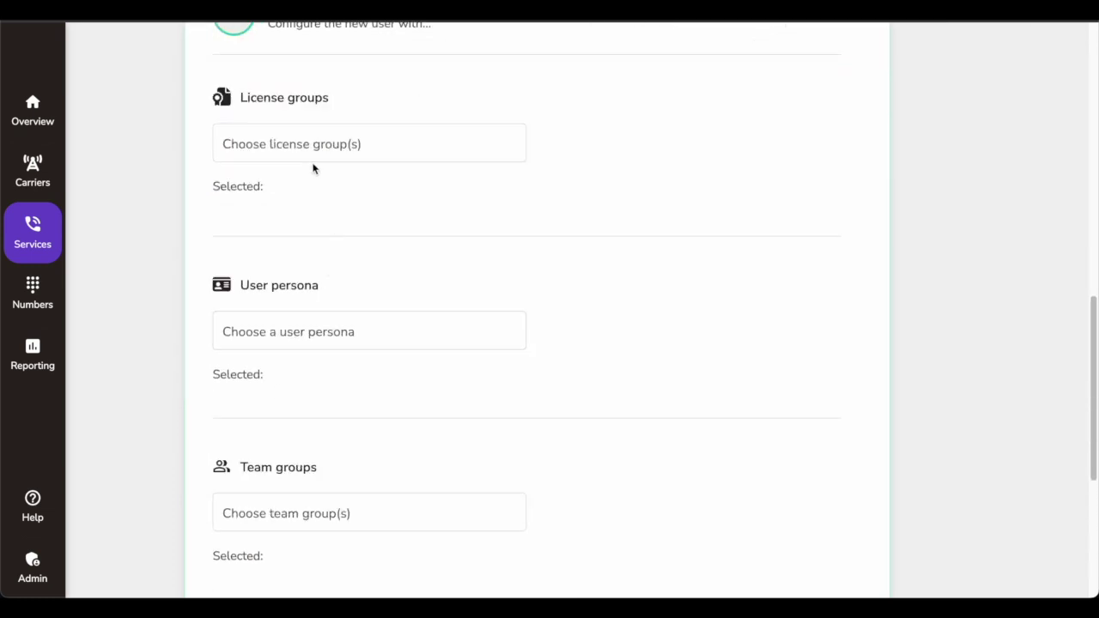
pyautogui.click(311, 161)
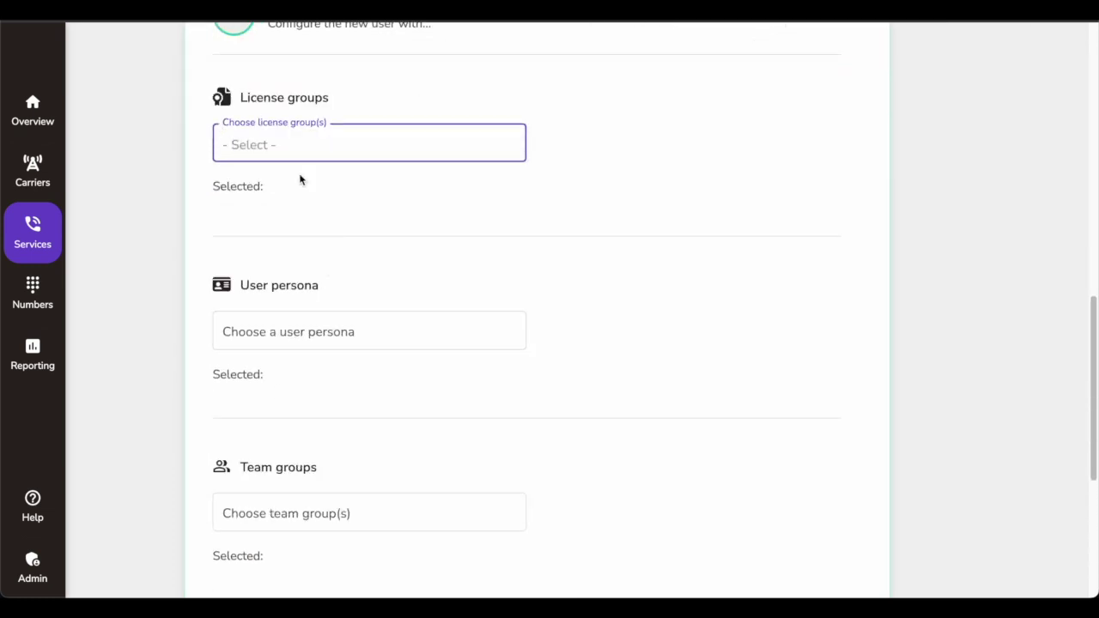
pyautogui.click(299, 327)
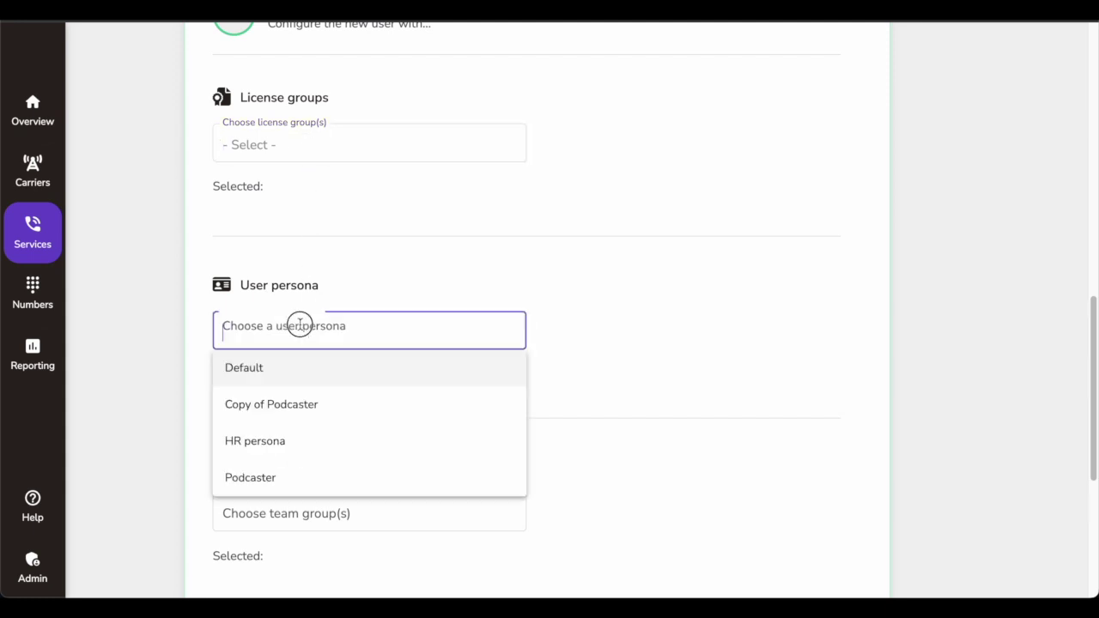
pyautogui.click(263, 433)
# Step: Check the team group and call queue group choices, leave both empty, and save the automation
pyautogui.scroll(-3, 268, 425)
pyautogui.click(277, 314)
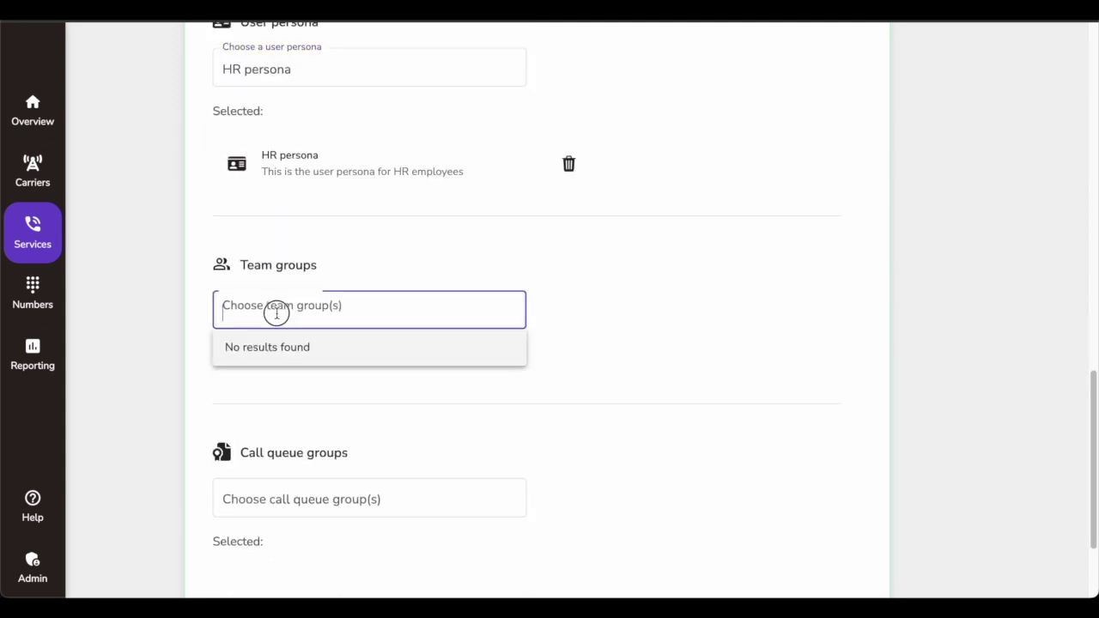
pyautogui.scroll(-2, 287, 421)
pyautogui.click(267, 392)
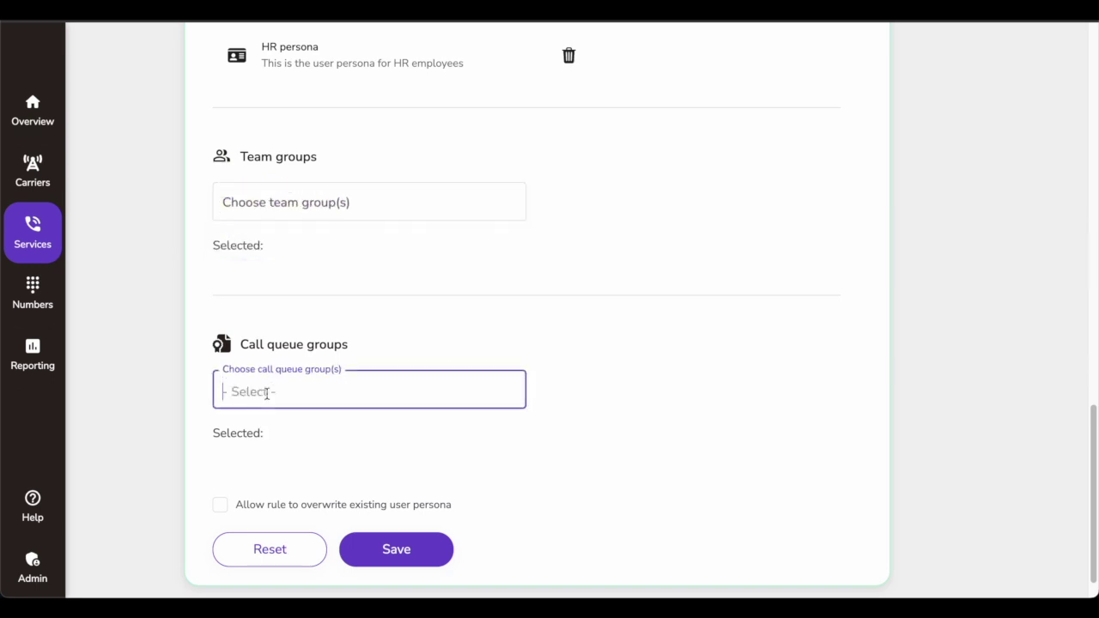
pyautogui.scroll(-1, 266, 395)
pyautogui.click(382, 510)
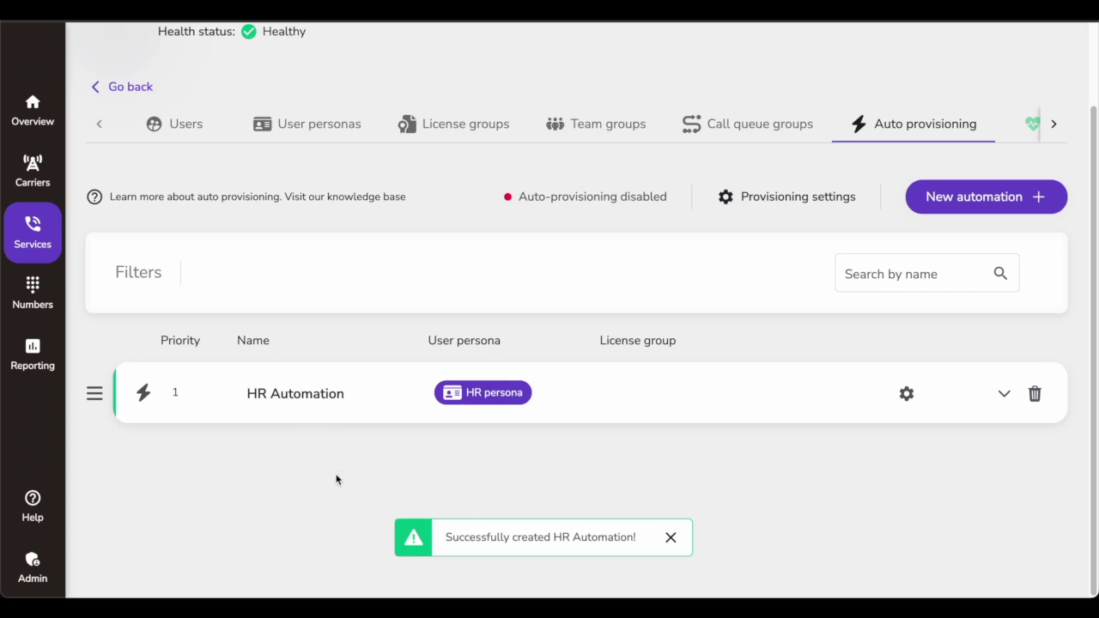
# Step: Open the saved HR Automation and review its location condition and its license, persona, team and call queue settings
pyautogui.click(325, 402)
pyautogui.scroll(-2, 326, 405)
pyautogui.click(225, 331)
pyautogui.scroll(-1, 428, 343)
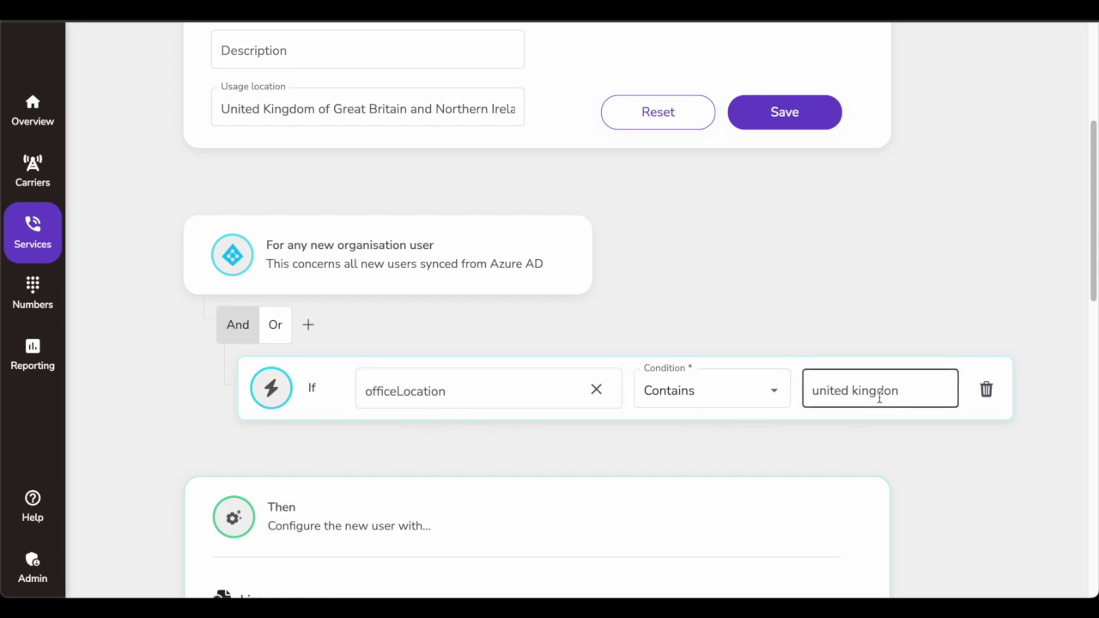
pyautogui.scroll(-1, 881, 392)
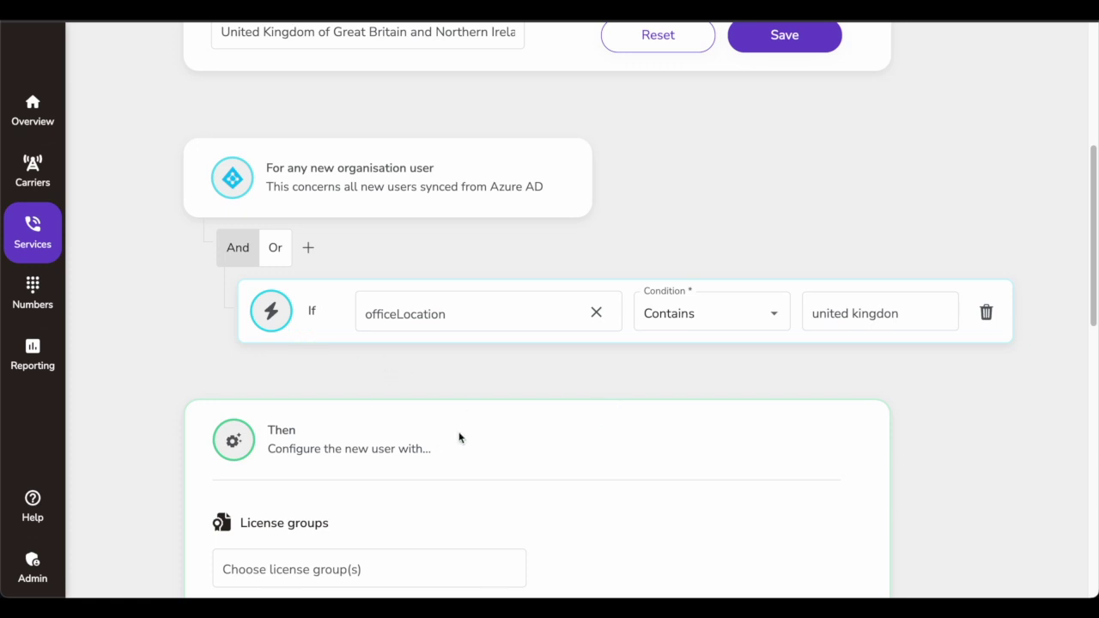
pyautogui.scroll(-3, 459, 438)
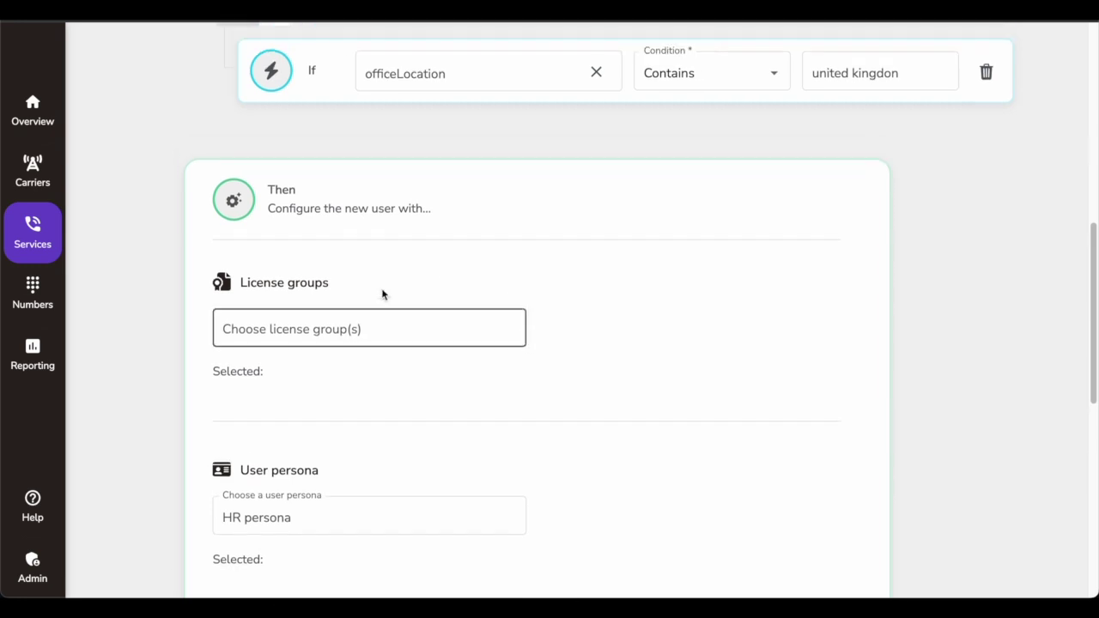
pyautogui.scroll(-7, 309, 353)
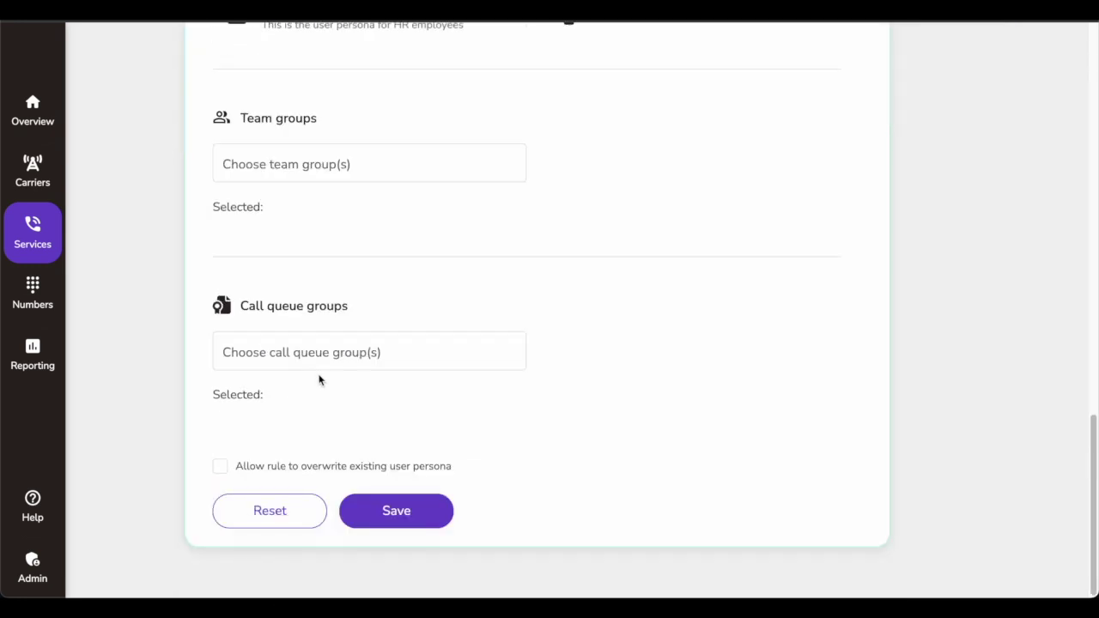
# Step: Recheck the automation's details, condition and assigned persona, and return to the auto provisioning overview without saving
pyautogui.scroll(5, 318, 378)
pyautogui.scroll(8, 231, 367)
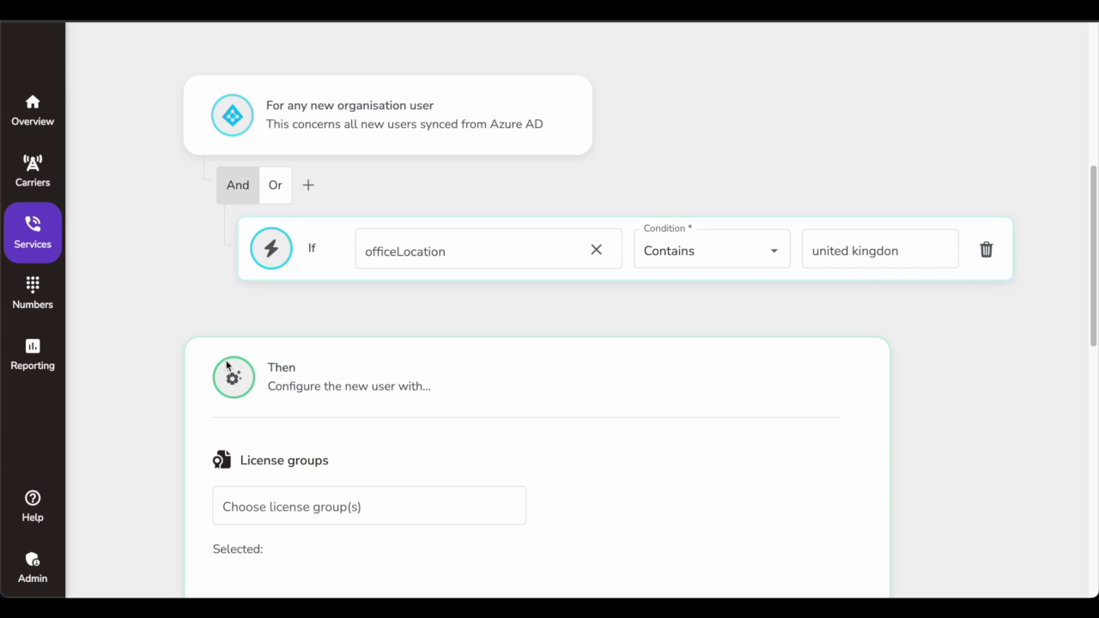
pyautogui.scroll(-4, 271, 350)
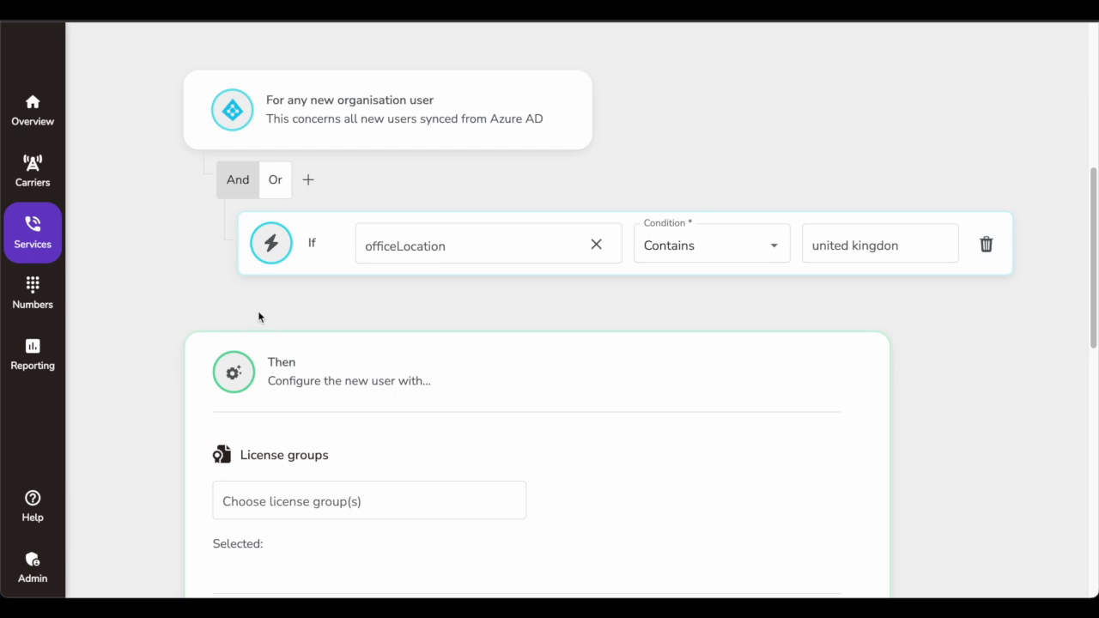
pyautogui.scroll(5, 258, 317)
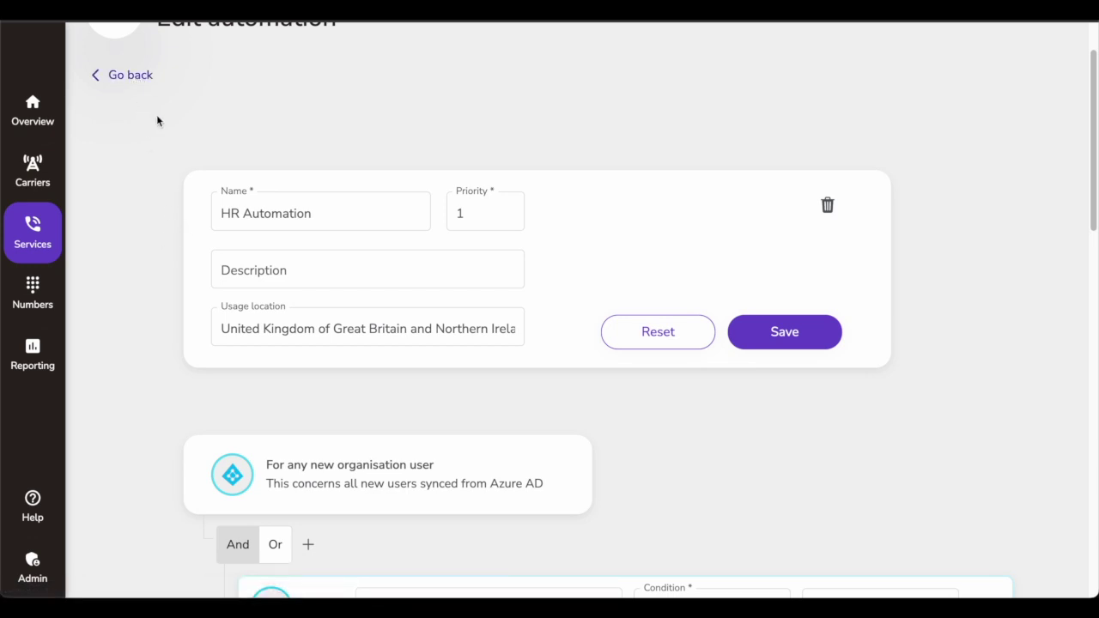
pyautogui.scroll(-3, 192, 260)
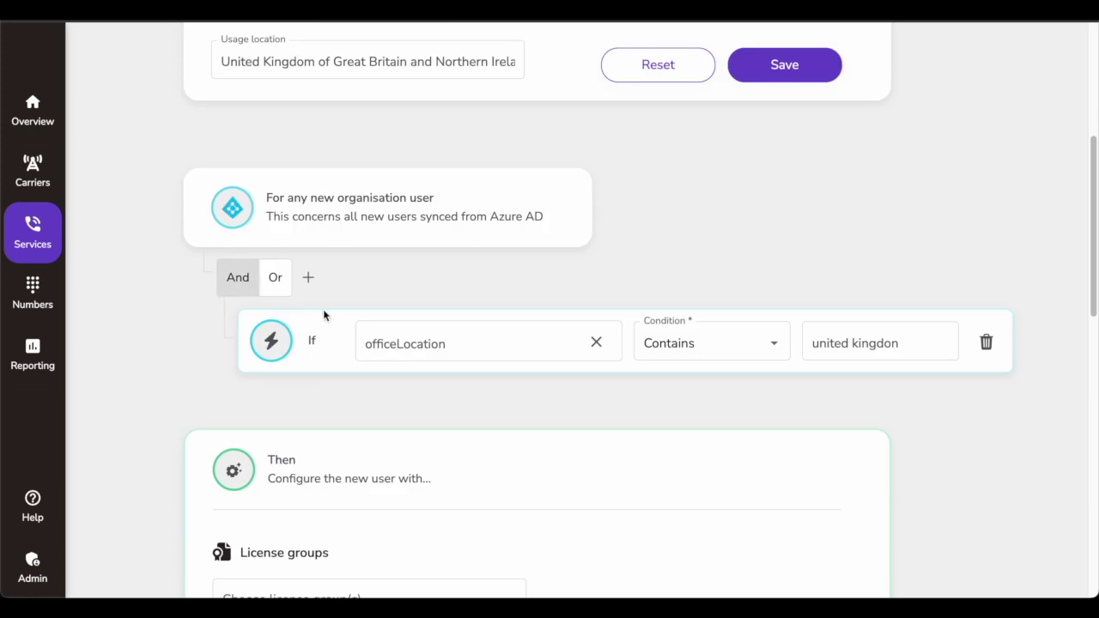
pyautogui.scroll(-5, 416, 414)
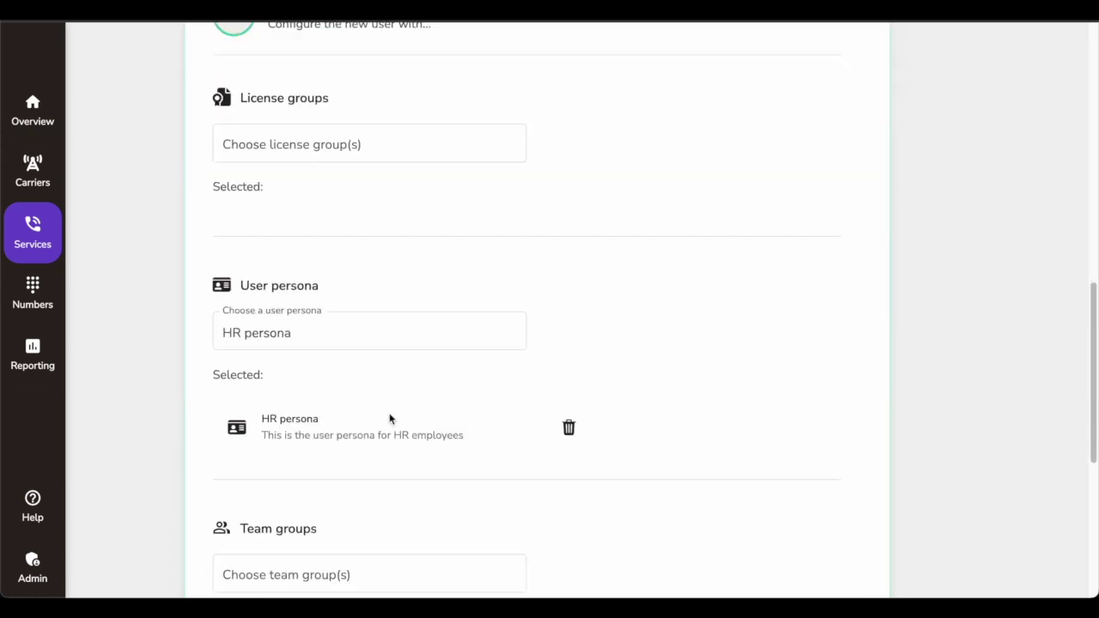
pyautogui.scroll(10, 390, 418)
pyautogui.click(137, 153)
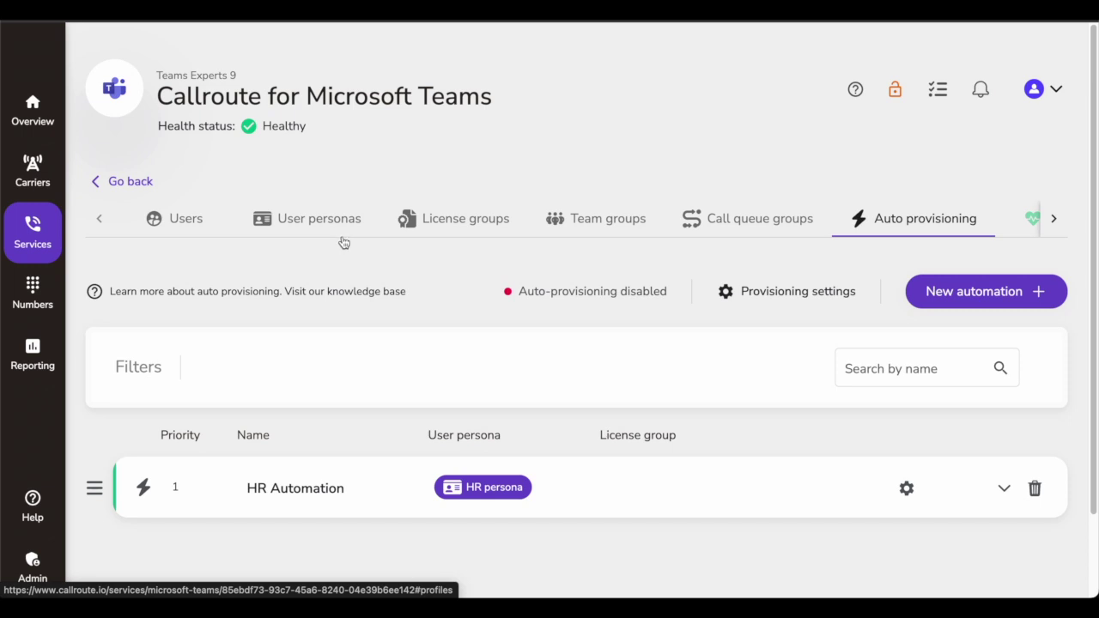
pyautogui.scroll(-1, 343, 241)
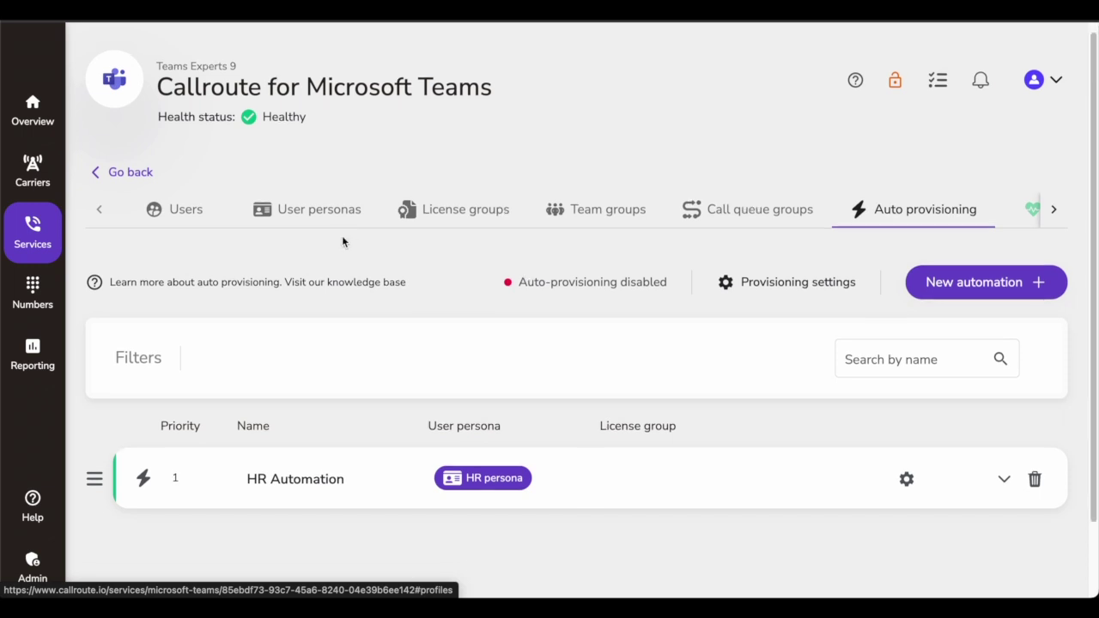
pyautogui.scroll(-2, 363, 329)
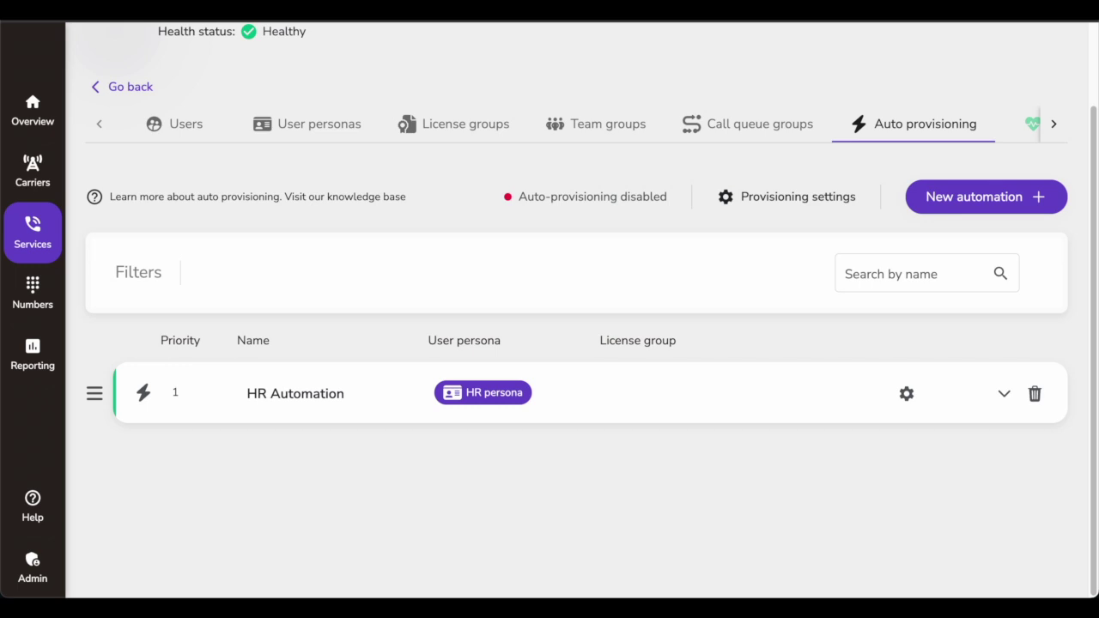
pyautogui.scroll(1, 993, 318)
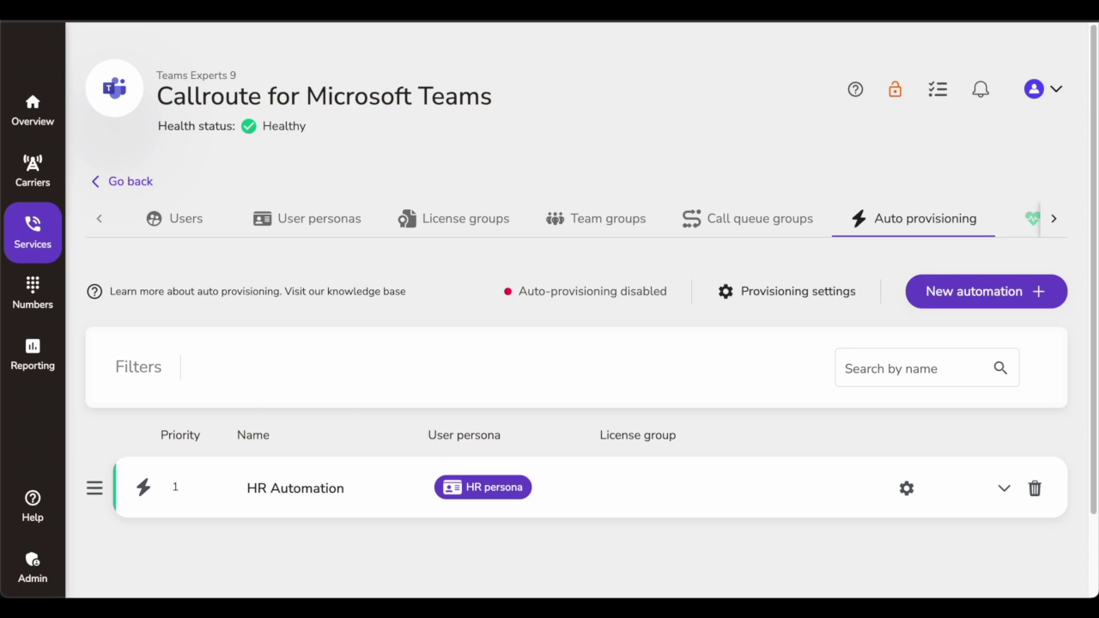
pyautogui.scroll(-1, 520, 370)
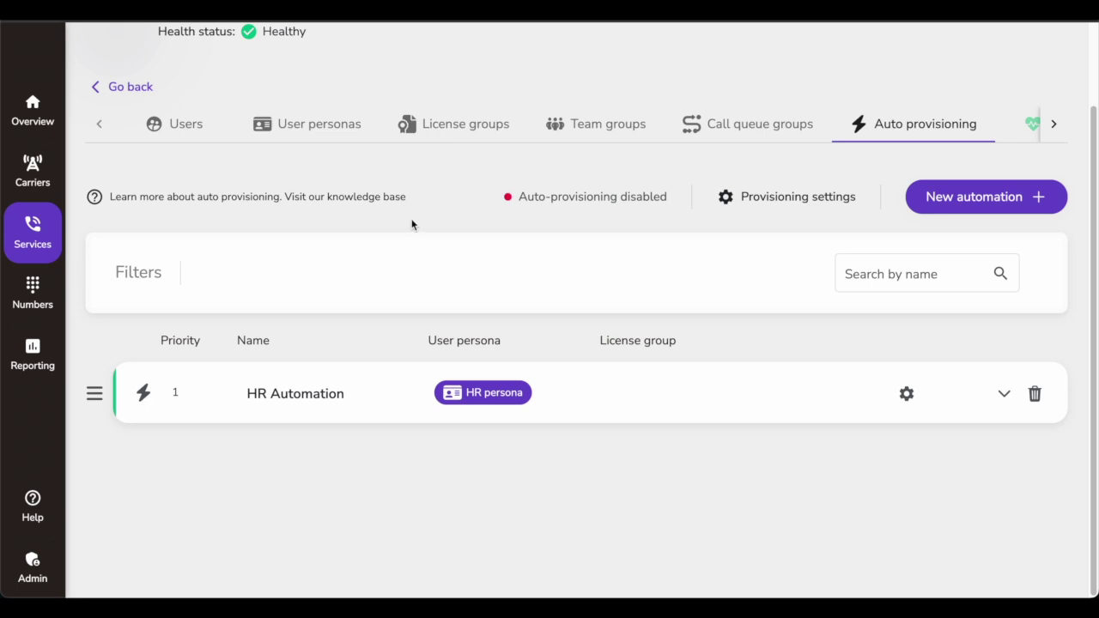
pyautogui.scroll(2, 490, 313)
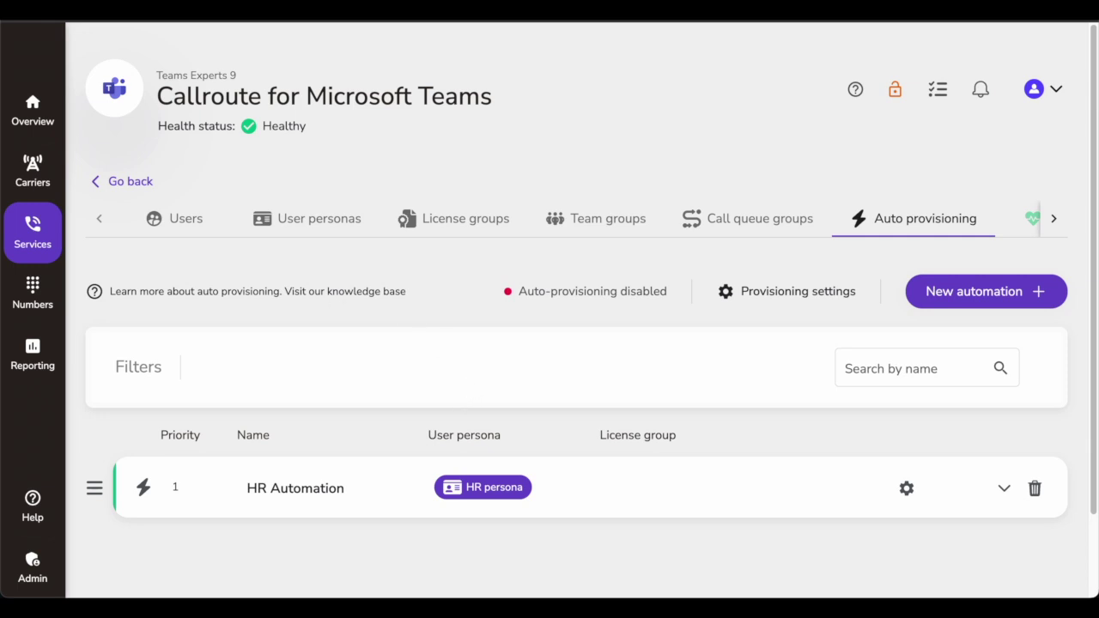
# Step: Go to the services that can be connected and examine the Callroute and Orto for Microsoft Teams entries
pyautogui.click(29, 239)
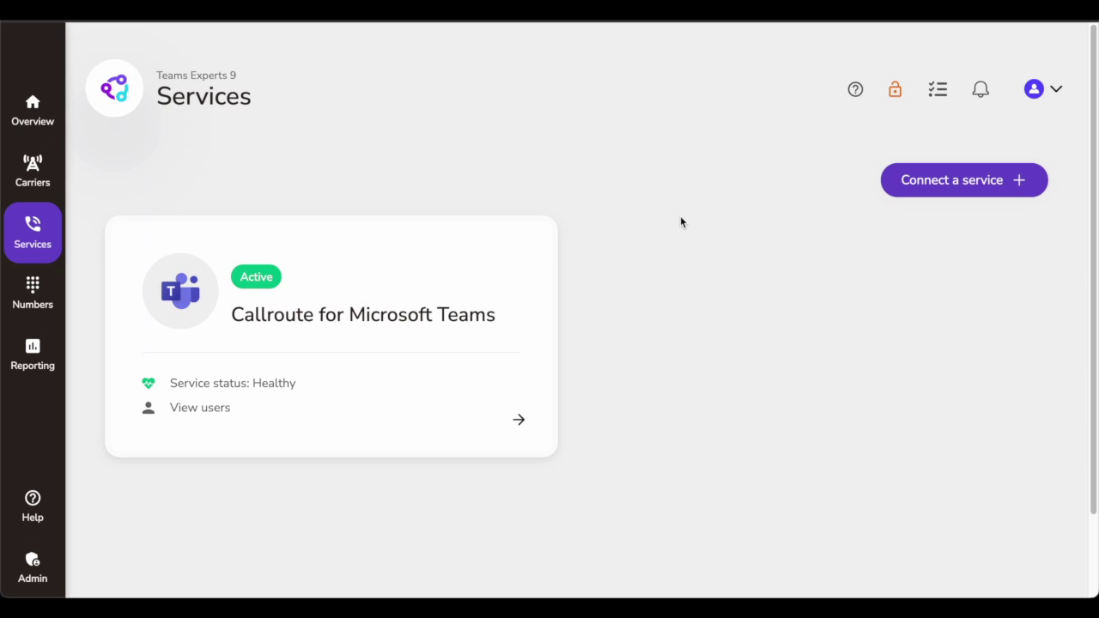
pyautogui.click(937, 192)
pyautogui.moveTo(417, 422); pyautogui.dragTo(501, 449)
pyautogui.click(501, 449)
pyautogui.moveTo(185, 421); pyautogui.dragTo(277, 437)
pyautogui.click(277, 437)
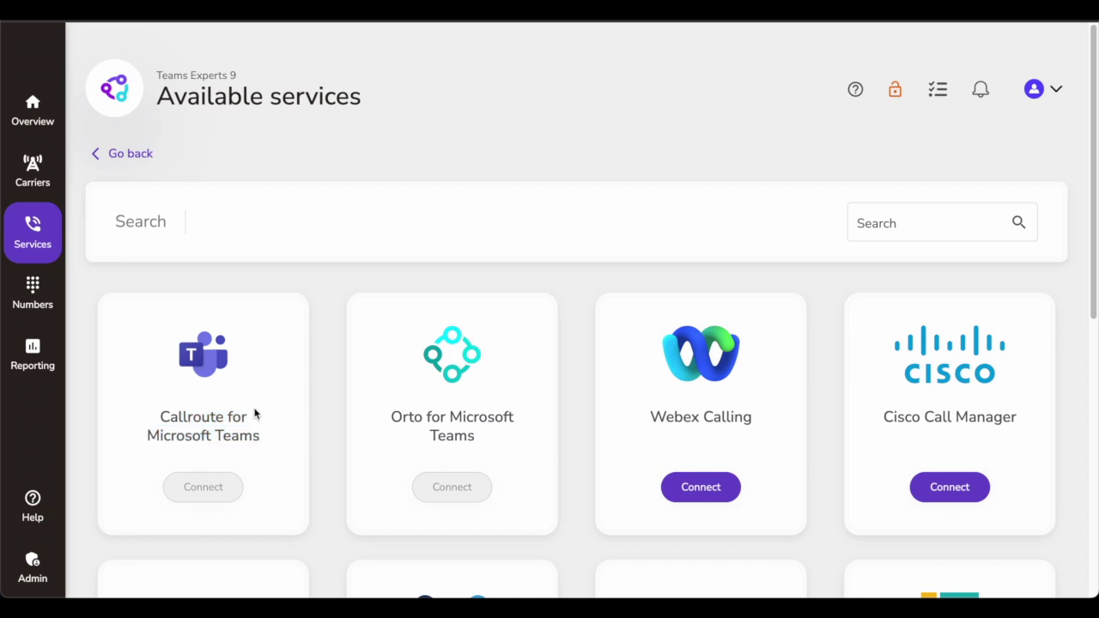
# Step: Go to the number ranges and review the listed UK national range and its number
pyautogui.click(46, 287)
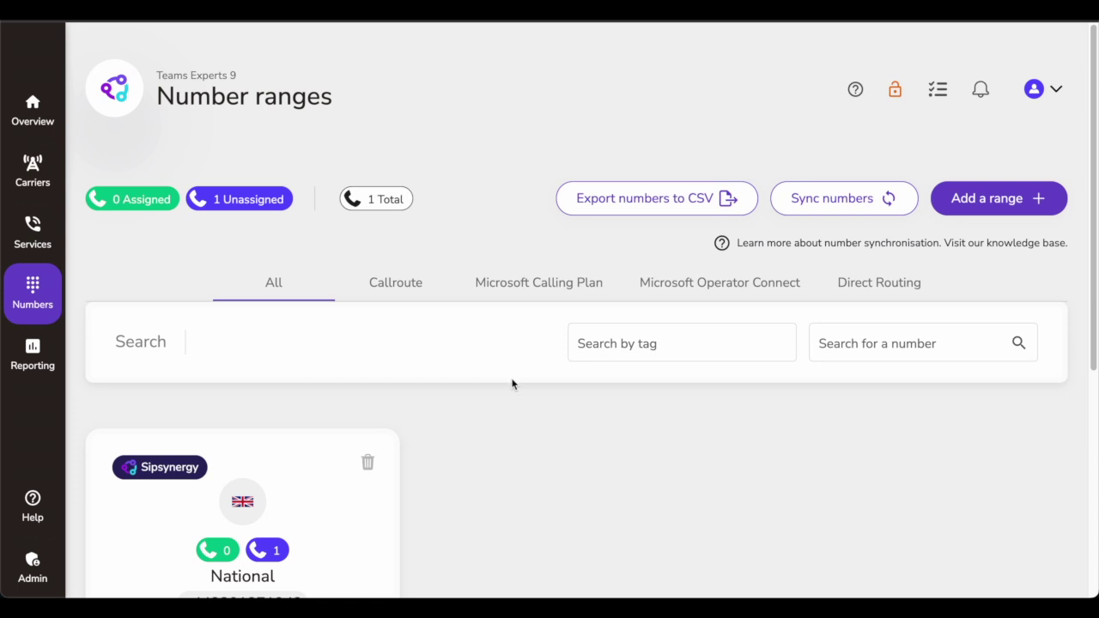
pyautogui.scroll(-1, 439, 361)
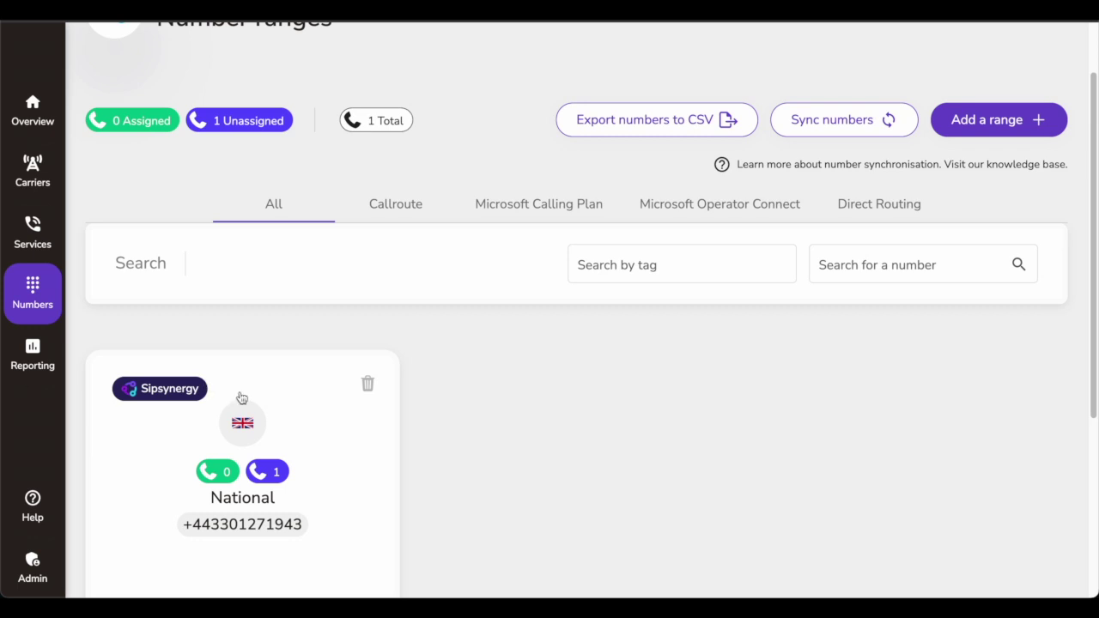
pyautogui.scroll(1, 637, 365)
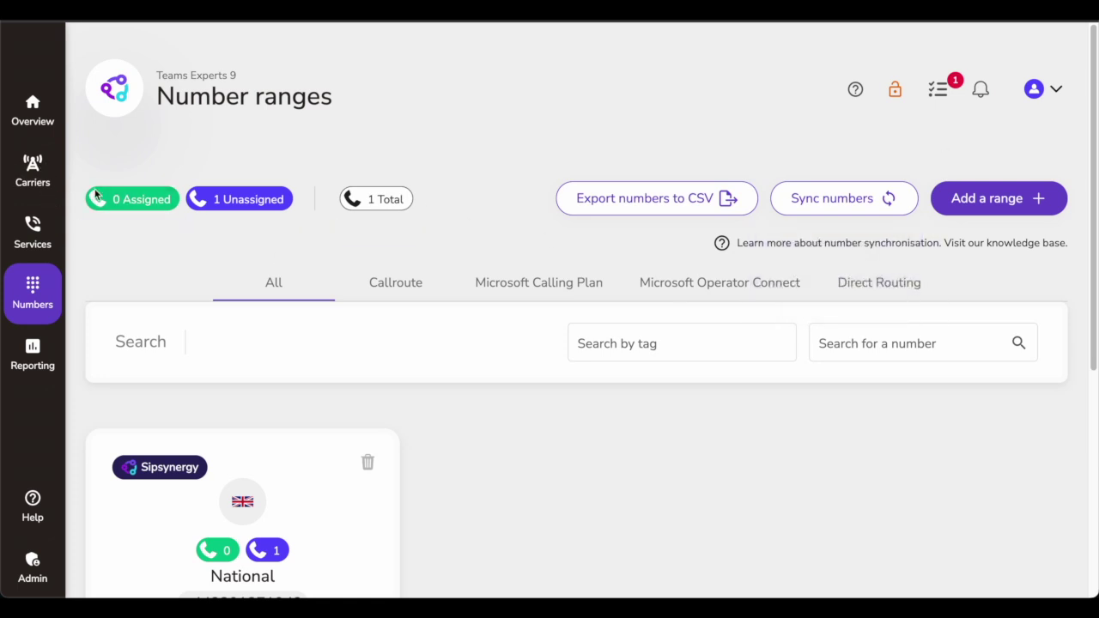
# Step: Return to the portal overview and look through its call statistics and Discover Callroute sections
pyautogui.click(39, 119)
pyautogui.scroll(-2, 219, 356)
pyautogui.scroll(-8, 224, 370)
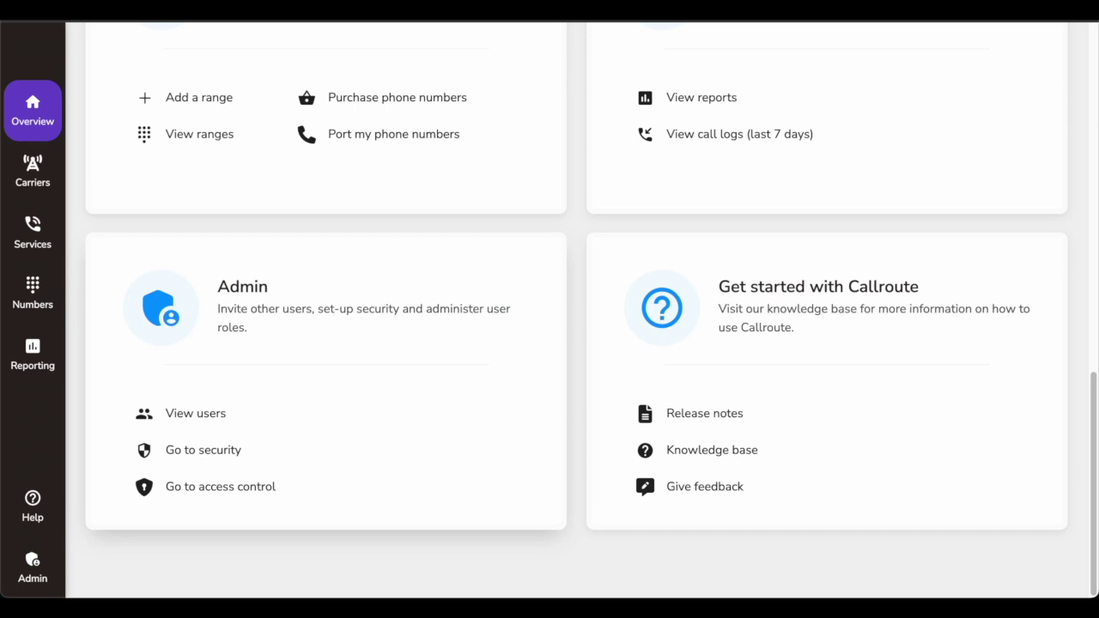
pyautogui.scroll(6, 467, 391)
pyautogui.scroll(4, 464, 390)
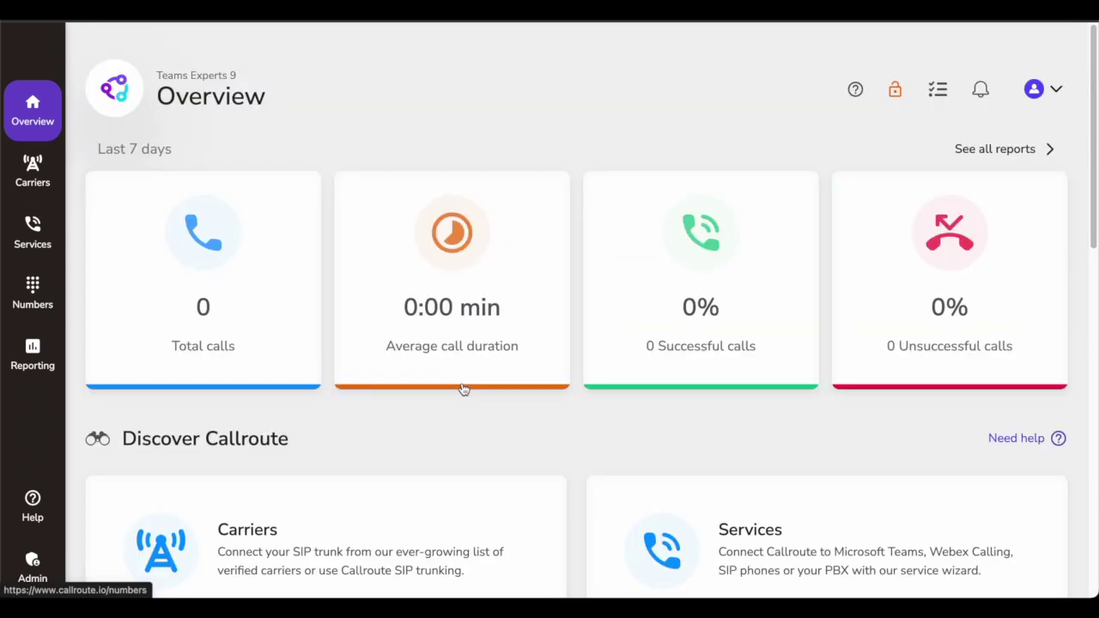